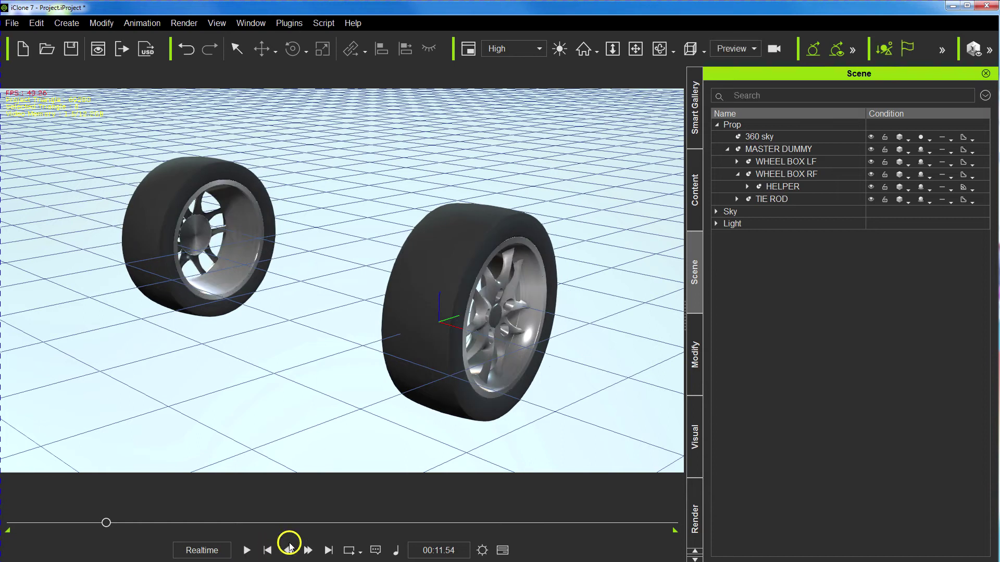
Show the hidden dummy props of the two-wheel rig and play the steering animation, replaying it from the start
key(ctrl+d)
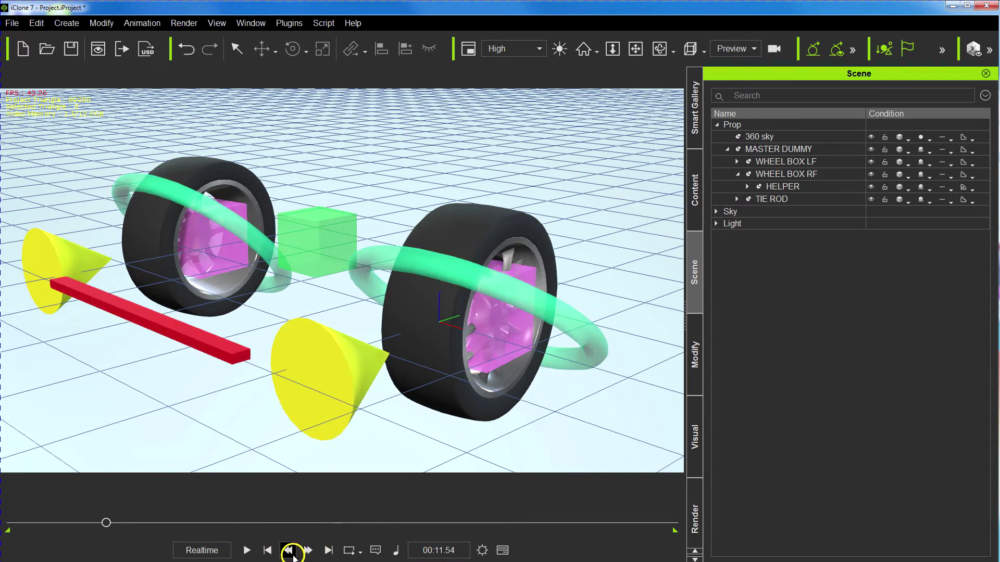
click(248, 550)
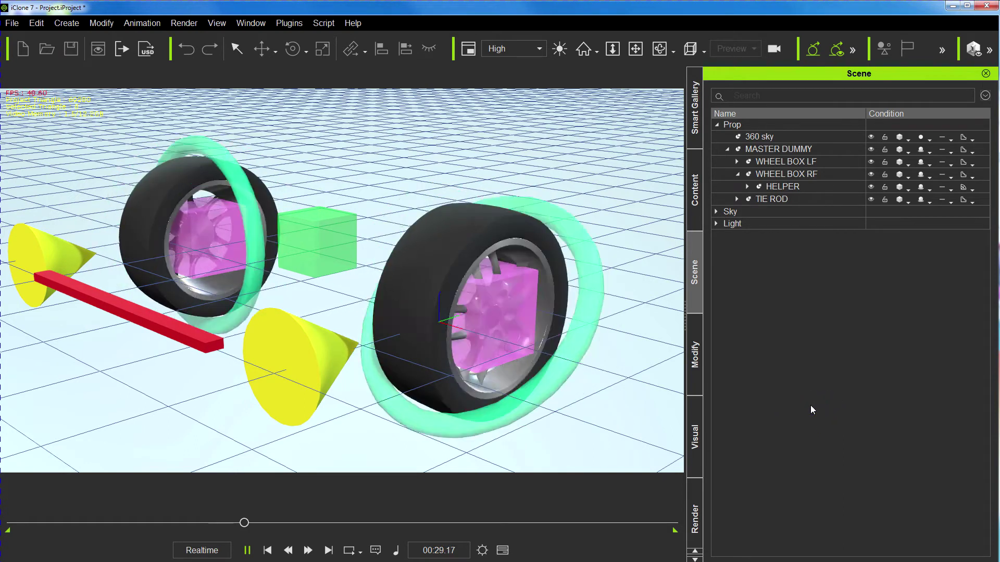
click(268, 551)
click(246, 550)
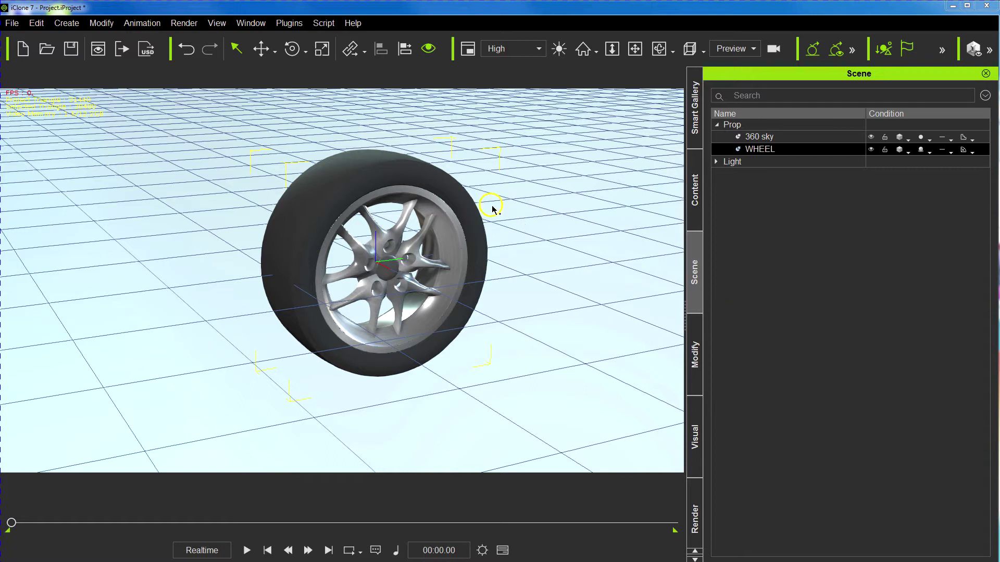
Examine the WHEEL prop's transform values and its pivot settings
click(697, 354)
click(701, 347)
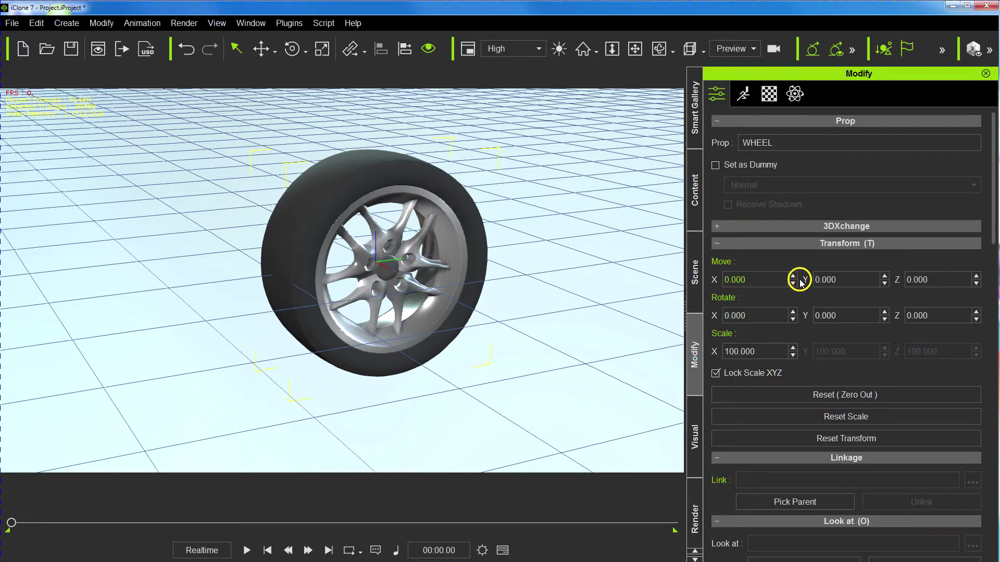
key(w)
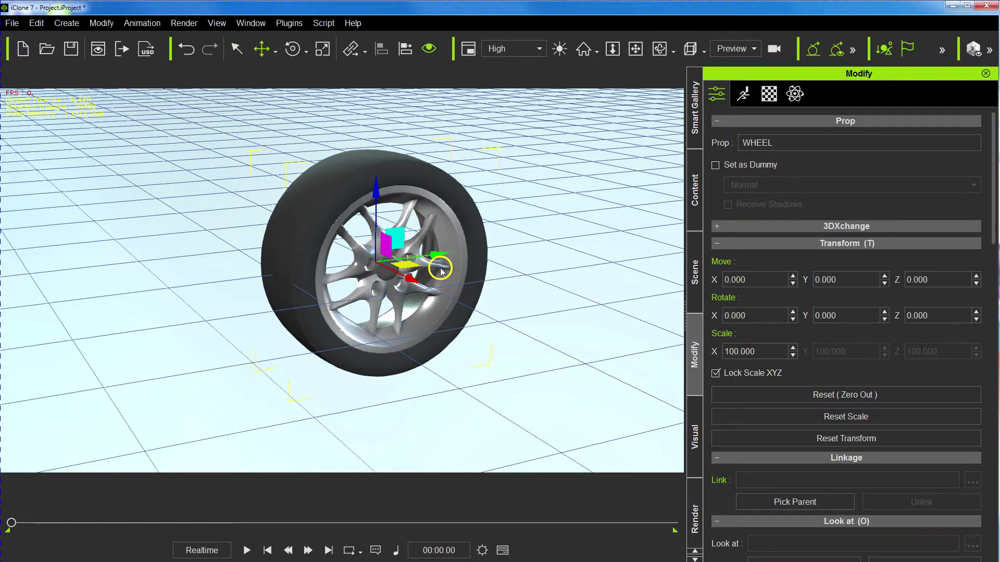
scroll(807, 421, down, 3)
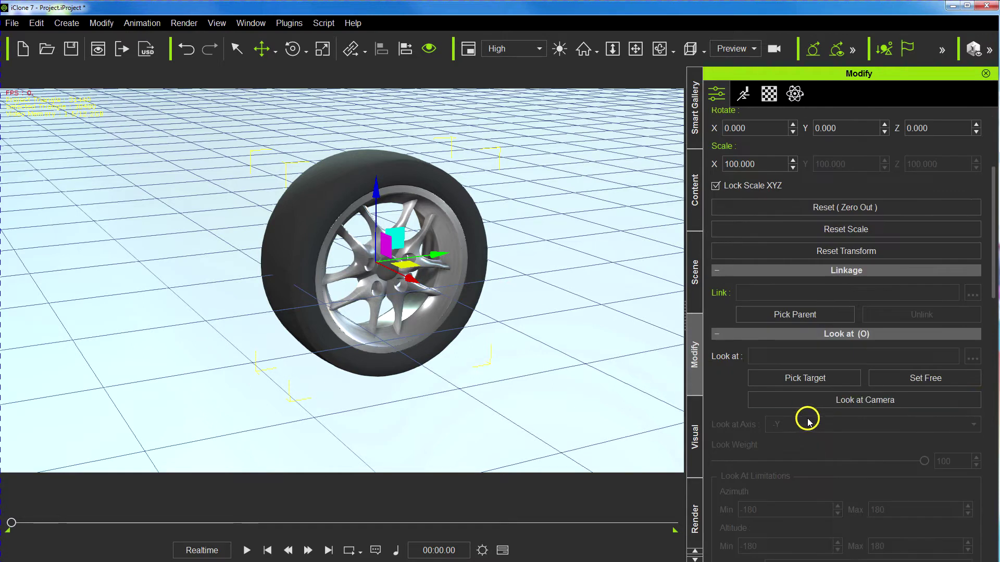
scroll(808, 421, down, 8)
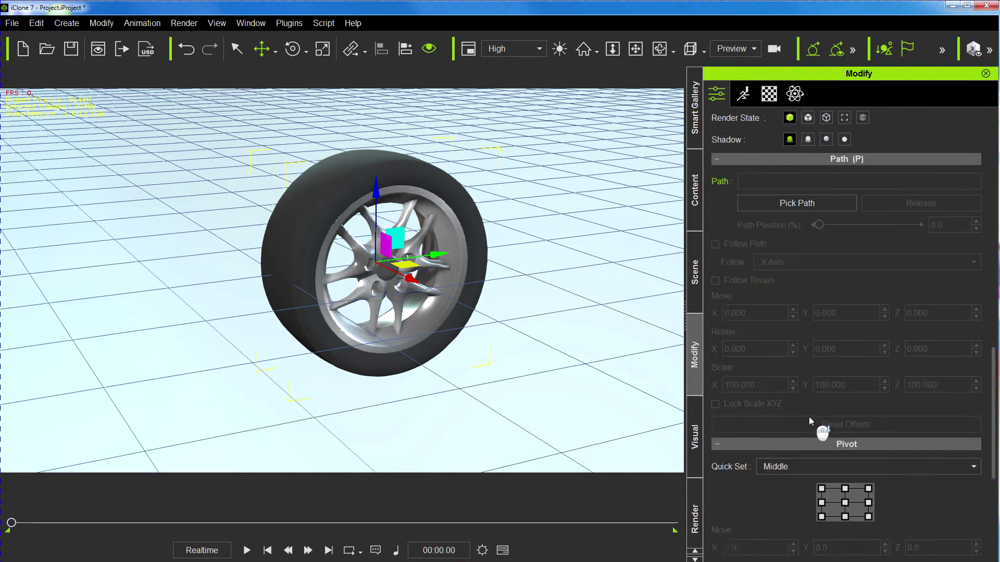
scroll(808, 416, down, 2)
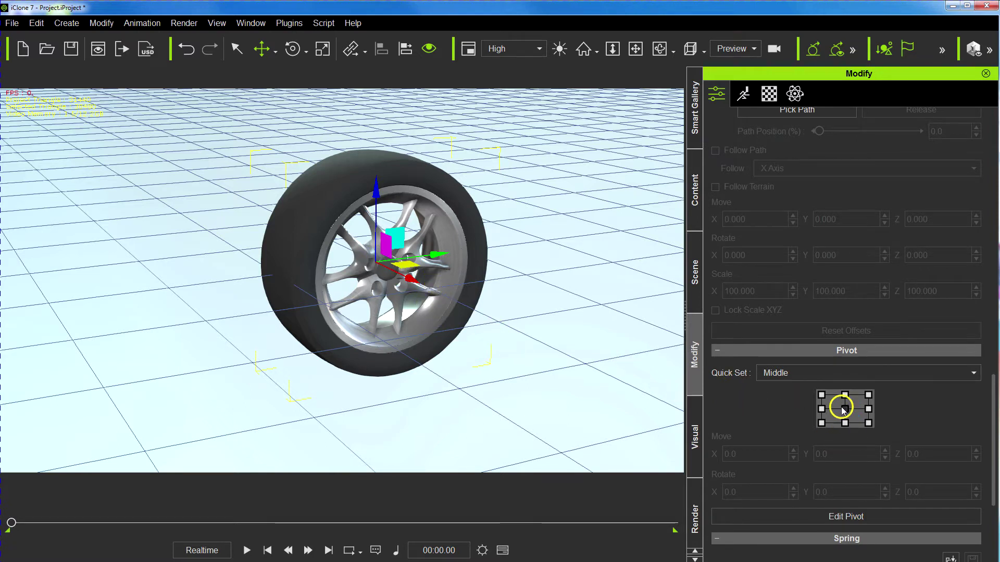
scroll(808, 354, up, 8)
scroll(807, 346, up, 10)
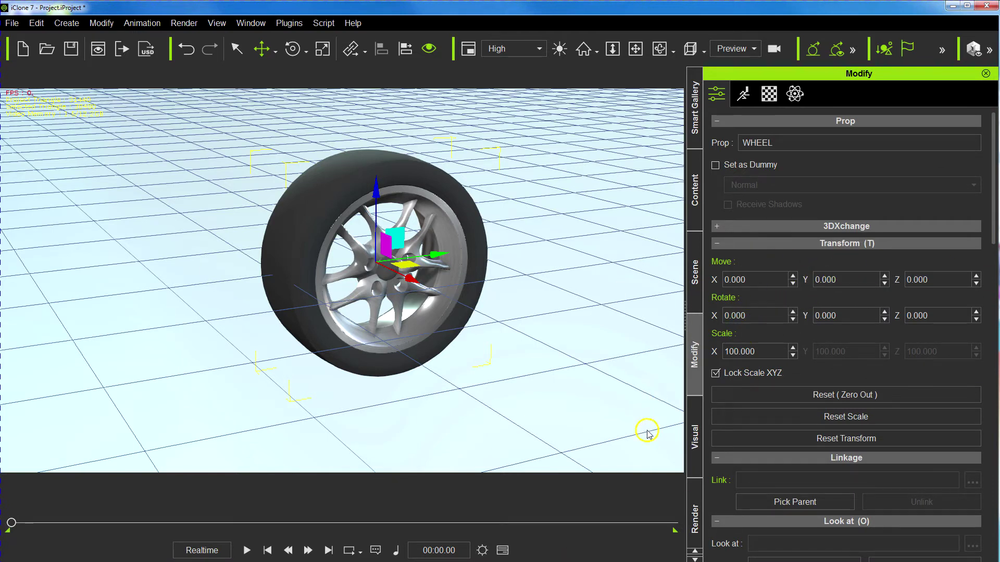
Add the Torus_002 prop from the 3D Blocks template library to the scene
click(697, 208)
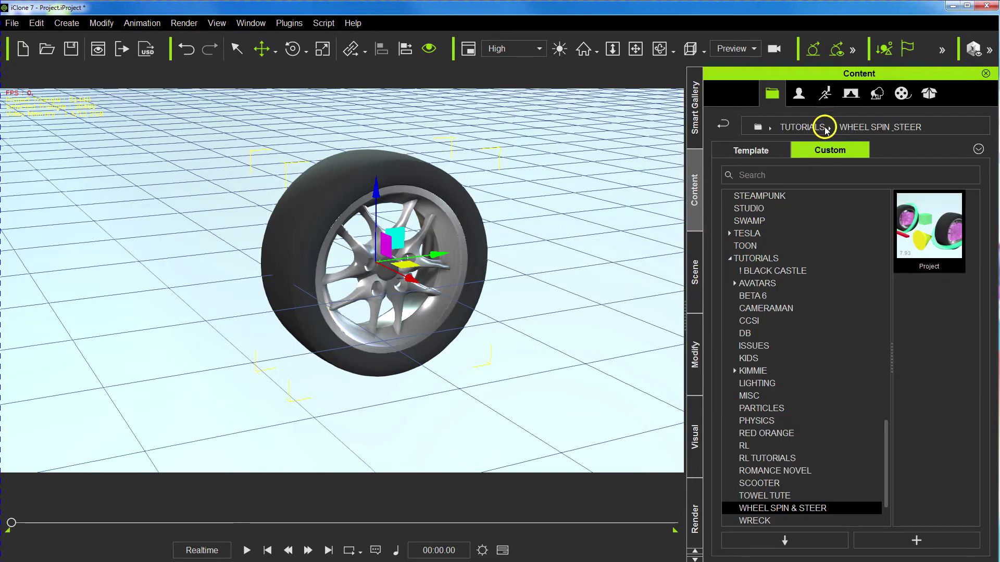
click(877, 95)
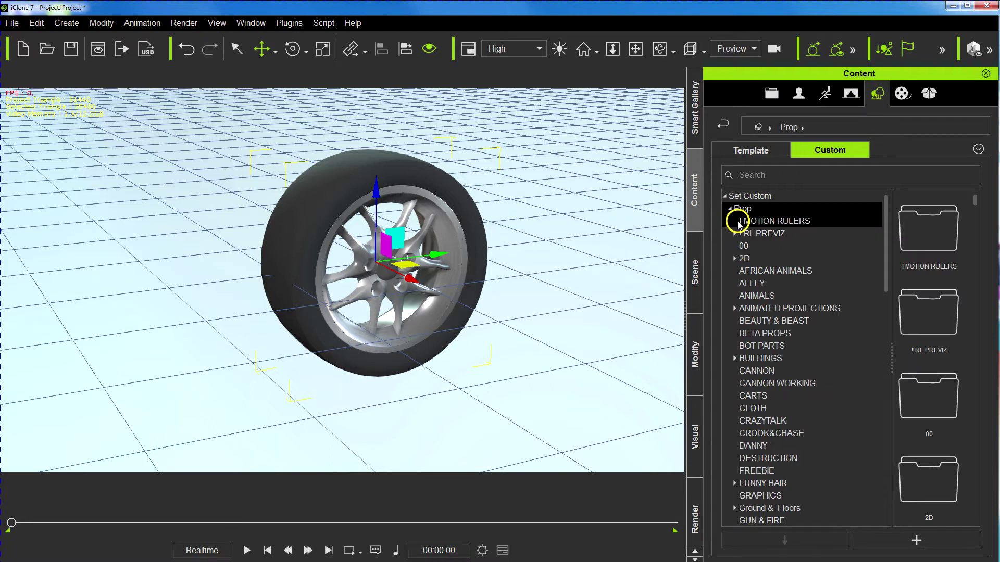
click(751, 150)
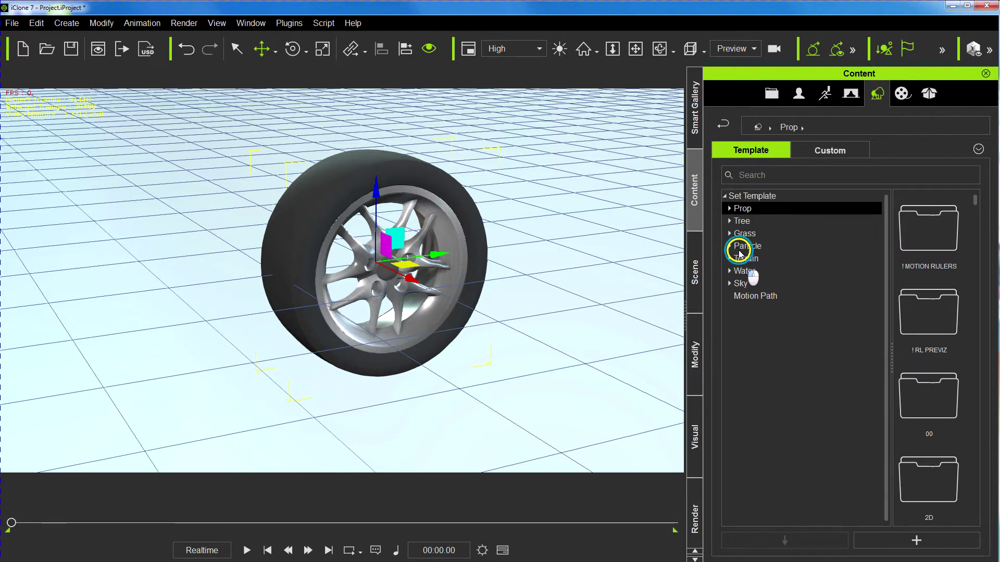
click(728, 209)
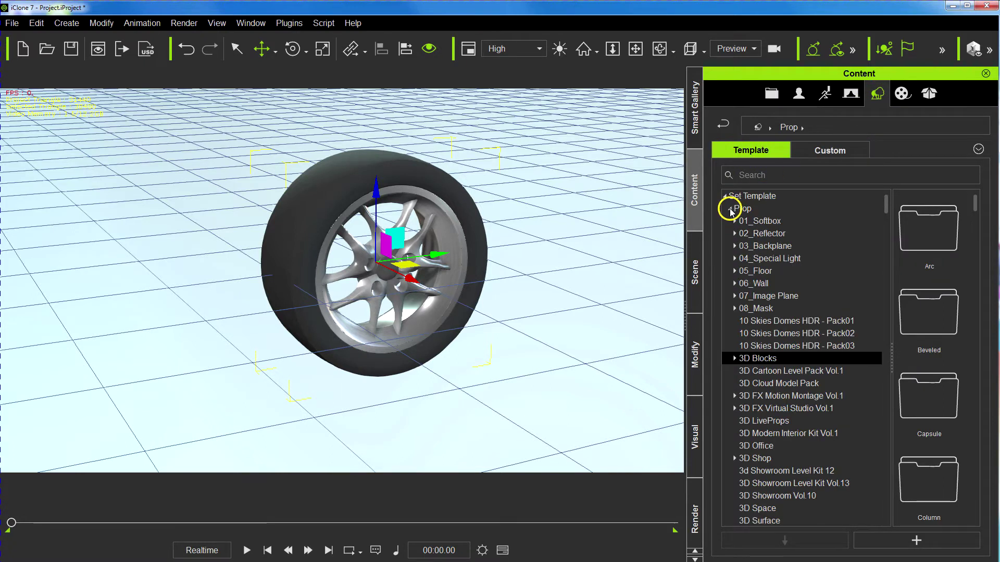
click(758, 359)
drag(975, 206, 979, 468)
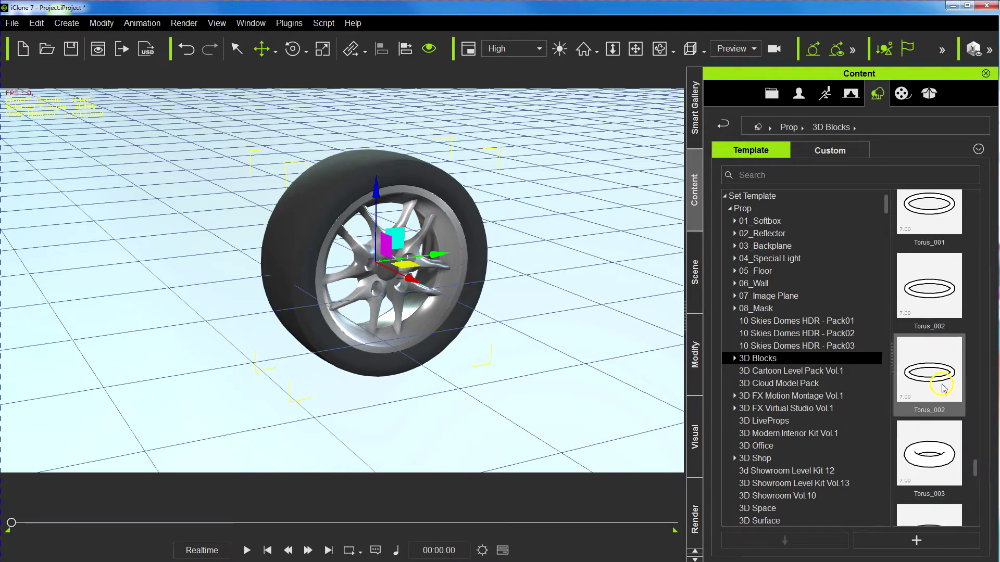
double_click(932, 294)
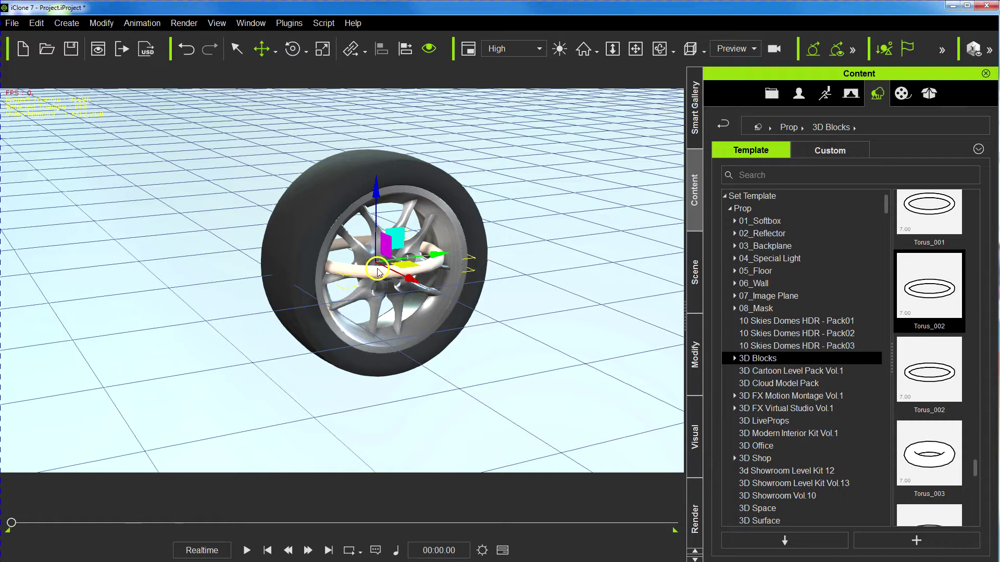
key(r)
click(407, 250)
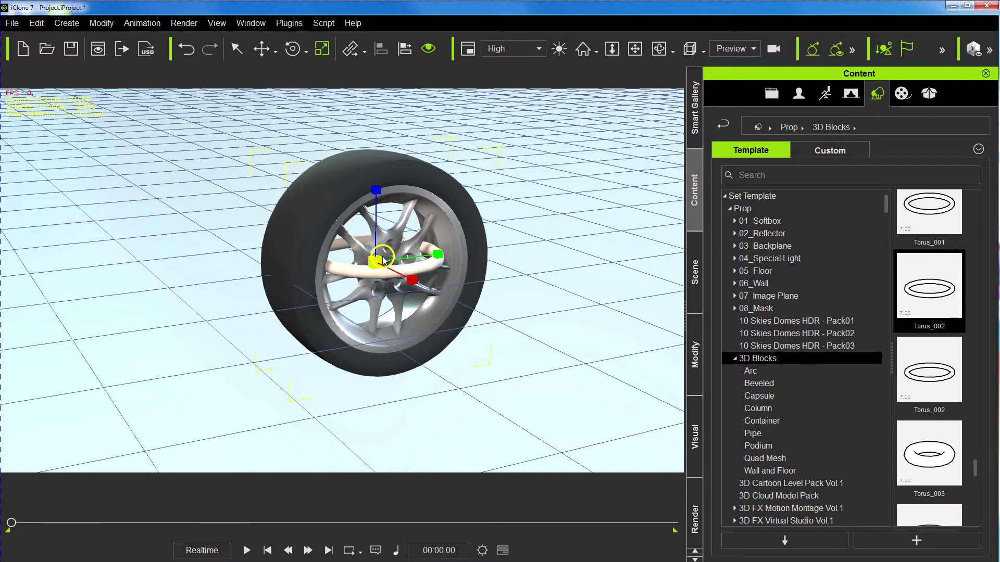
scroll(385, 250, up, 5)
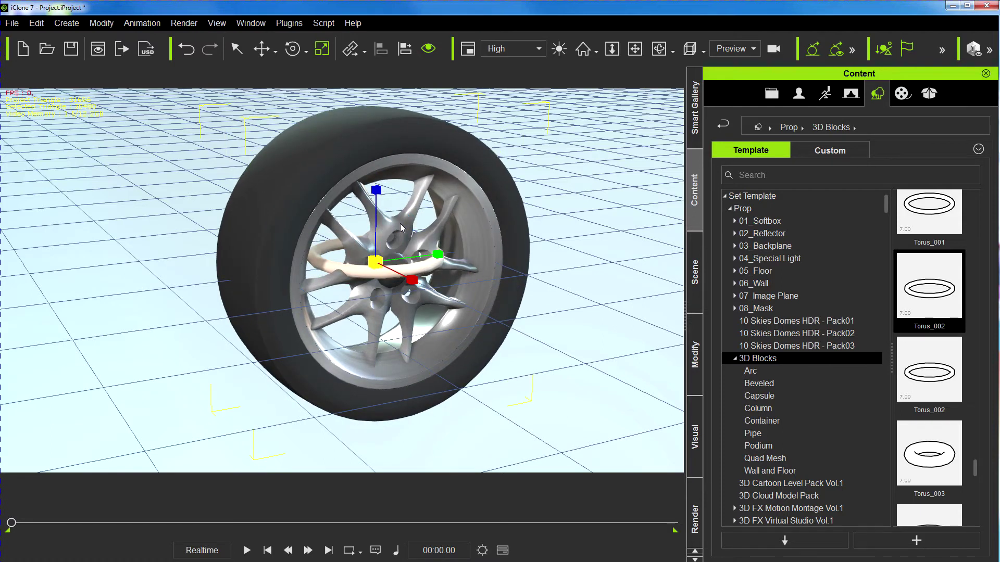
key(ctrl+z)
Scale Torus_002 uniformly to about 207% so it encircles the wheel, and switch its mesh smoothing to subdivision
click(719, 194)
click(693, 273)
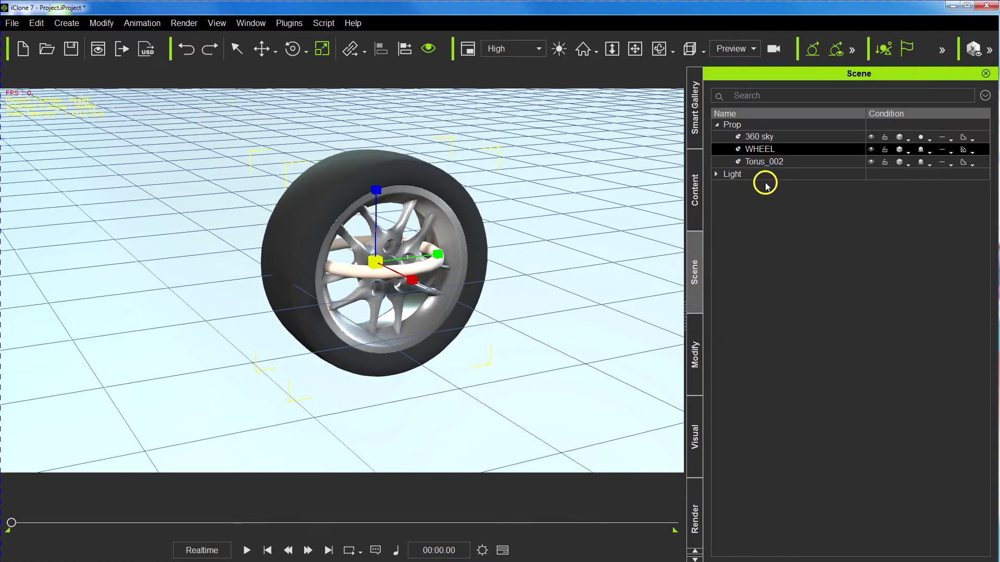
click(760, 161)
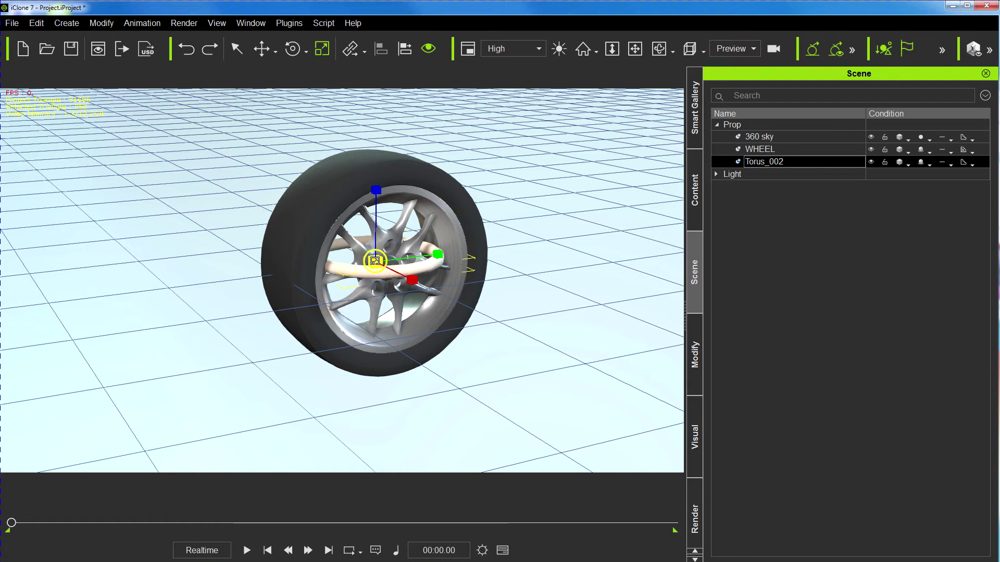
drag(375, 260, 424, 187)
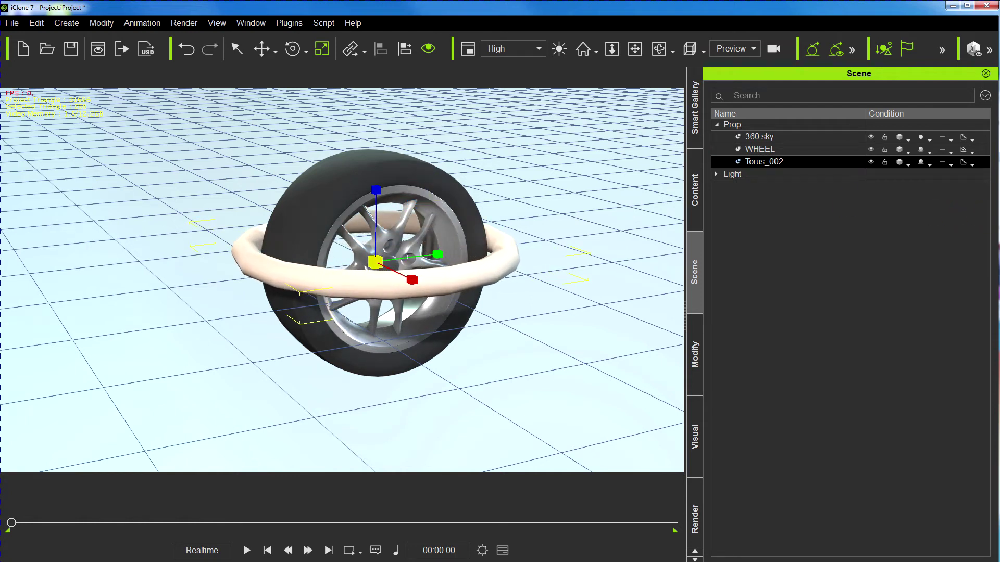
click(973, 165)
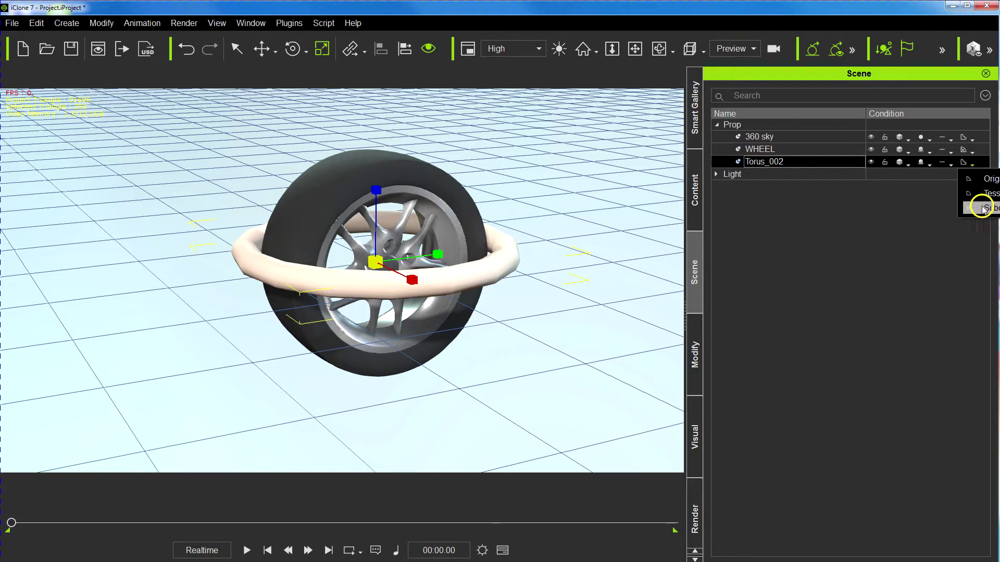
click(982, 203)
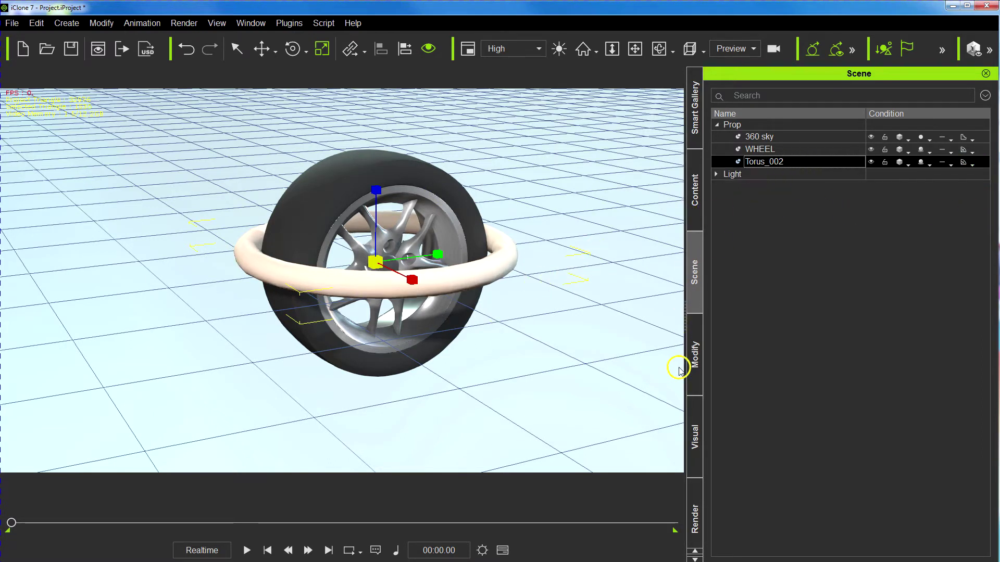
Place the torus's pivot at its centre with the Middle quick set
click(694, 356)
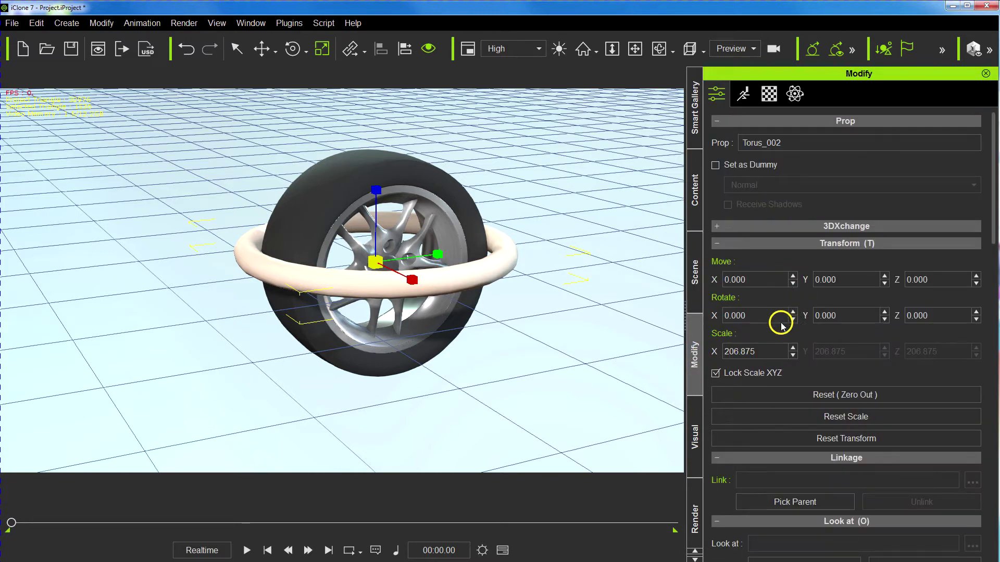
scroll(797, 355, down, 10)
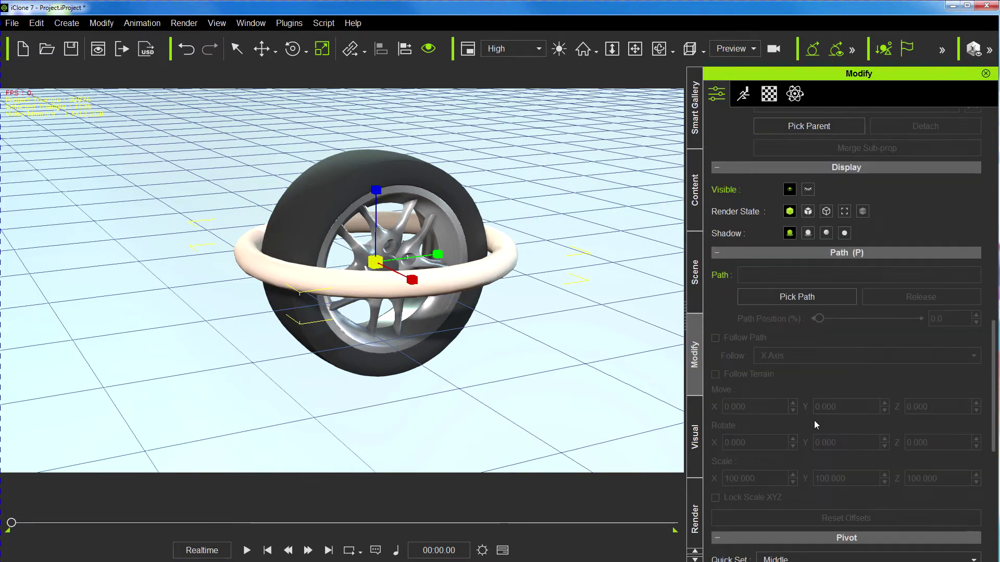
scroll(814, 421, down, 12)
scroll(802, 352, up, 3)
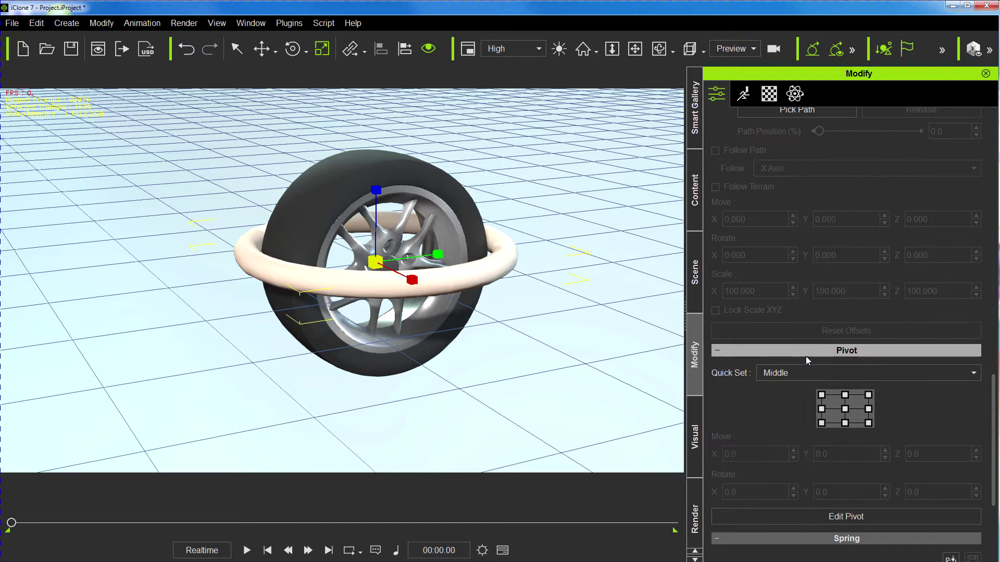
click(845, 409)
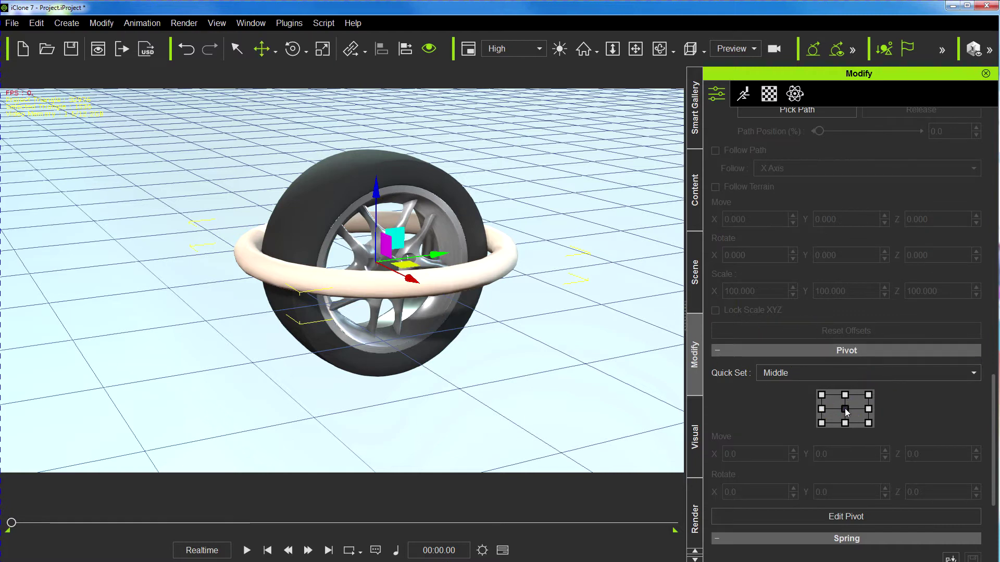
click(582, 273)
Set the torus's Z position to 0
scroll(870, 258, up, 12)
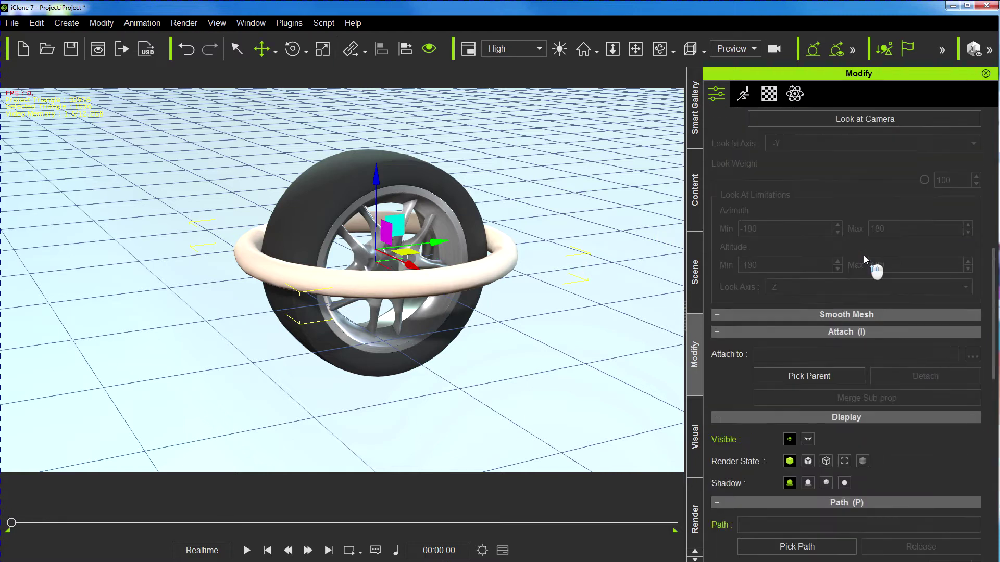
click(902, 279)
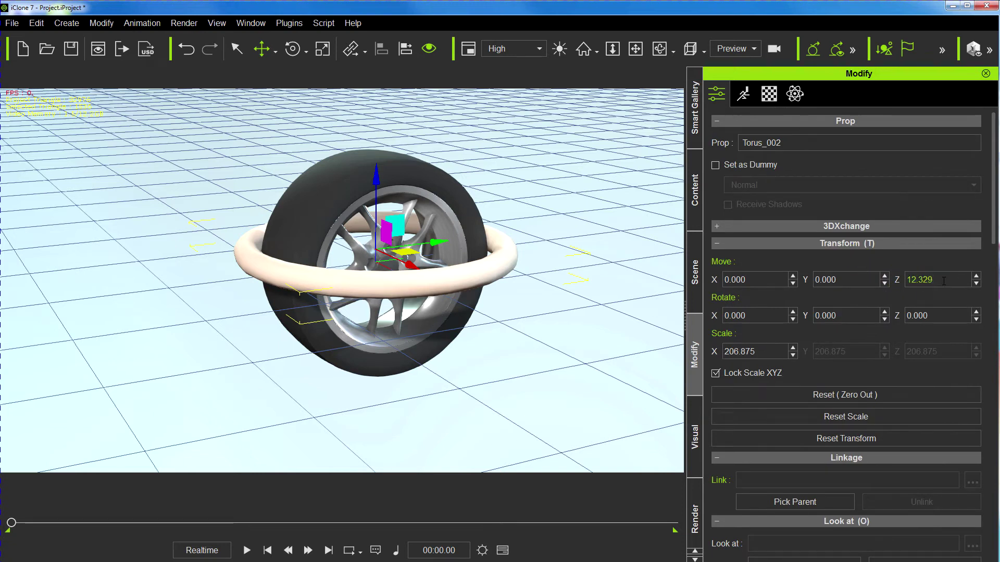
drag(942, 280, 855, 286)
text(0)
key(Return)
click(455, 342)
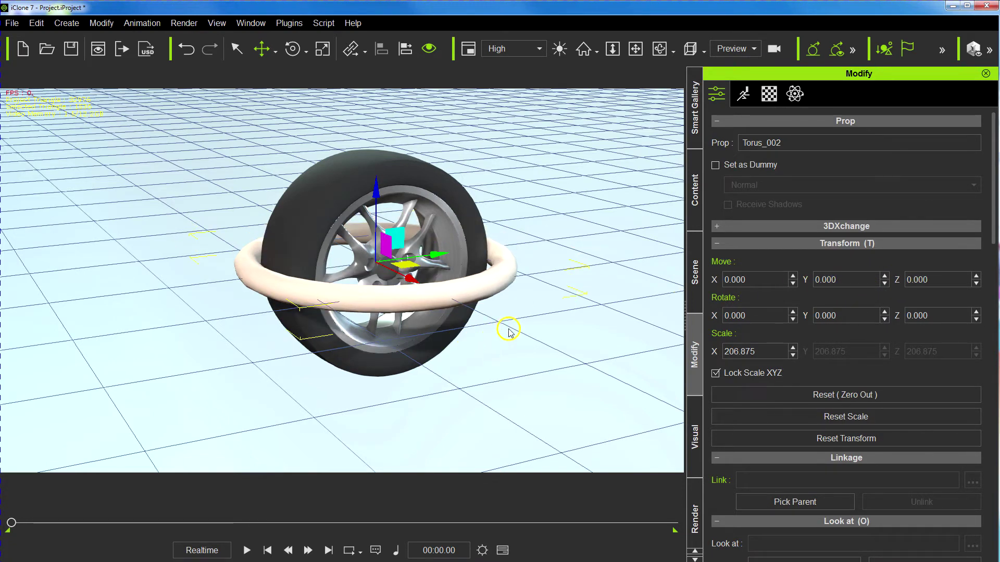
Remove the Base Color and Bump textures from the torus's material
alt+right_drag(509, 331, 615, 293)
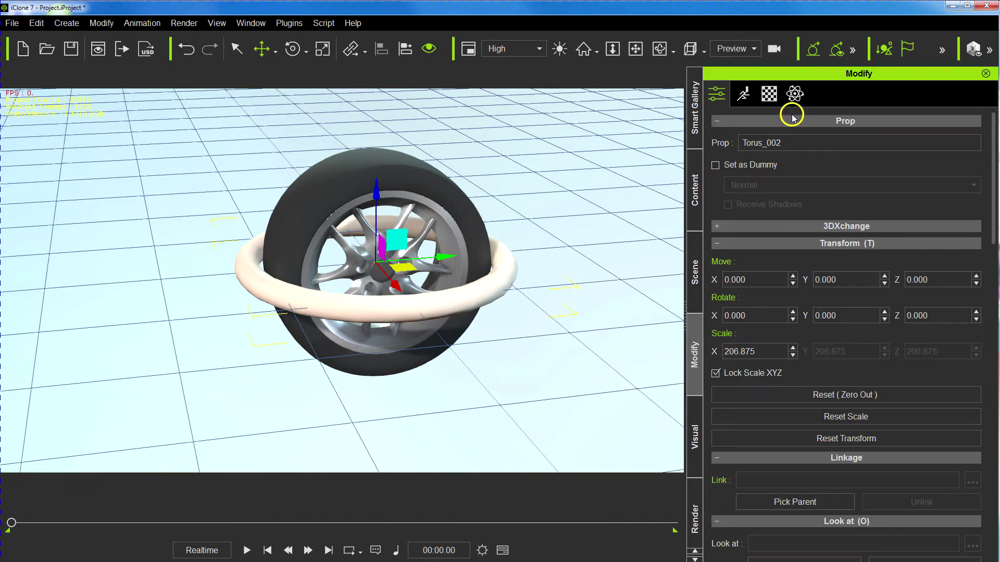
click(769, 95)
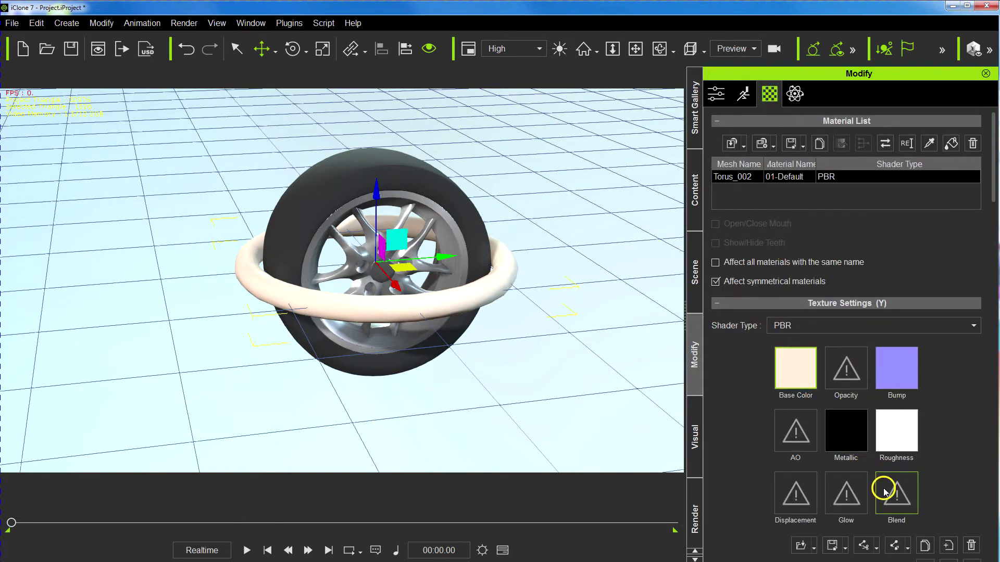
click(971, 545)
click(900, 368)
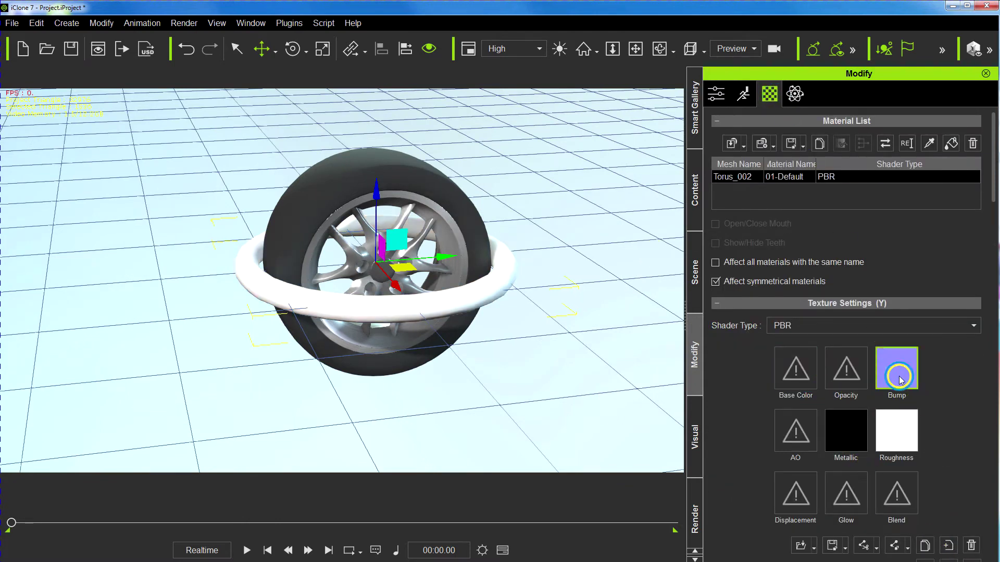
click(972, 545)
Set the diffuse color of the torus's material to light blue
scroll(866, 469, down, 8)
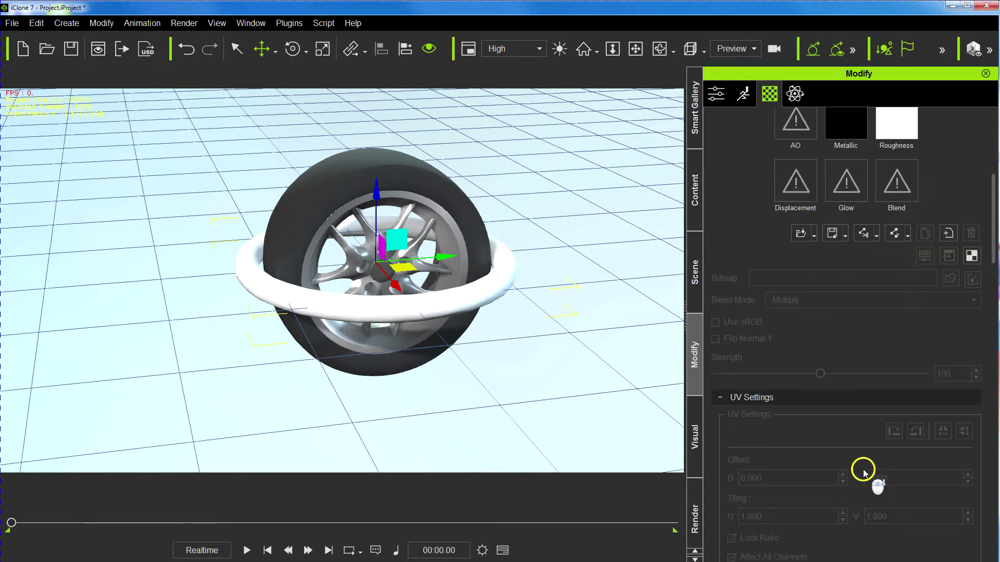
scroll(829, 471, down, 3)
click(792, 418)
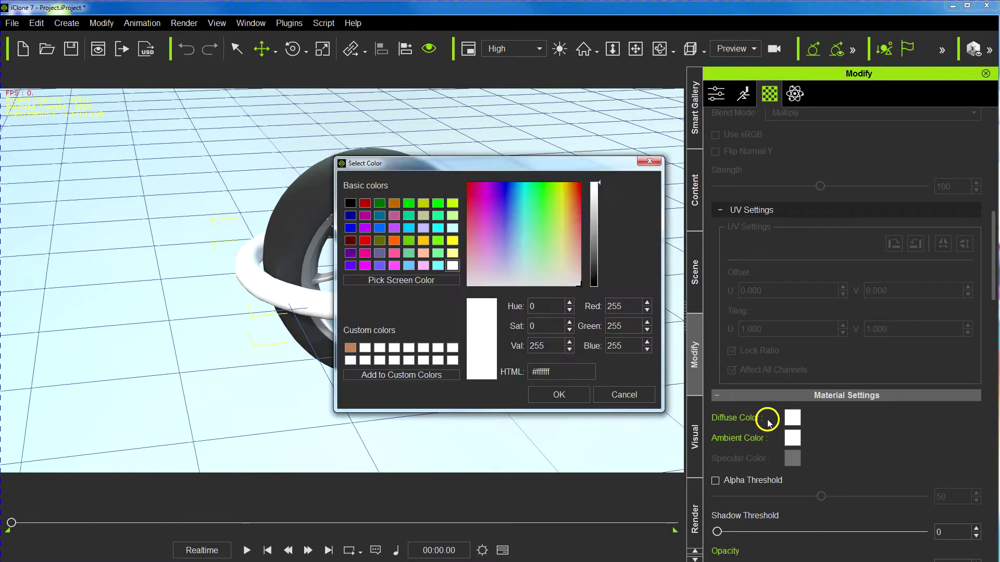
click(521, 202)
drag(521, 202, 518, 203)
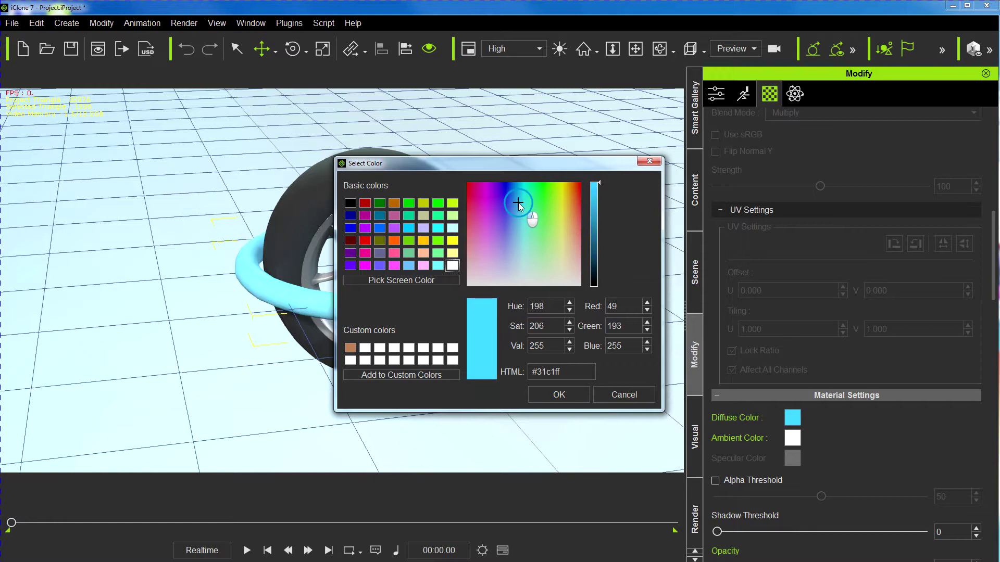
click(560, 394)
Reduce the opacity of the torus's material to 48 so the wheel shows through it
scroll(854, 492, down, 3)
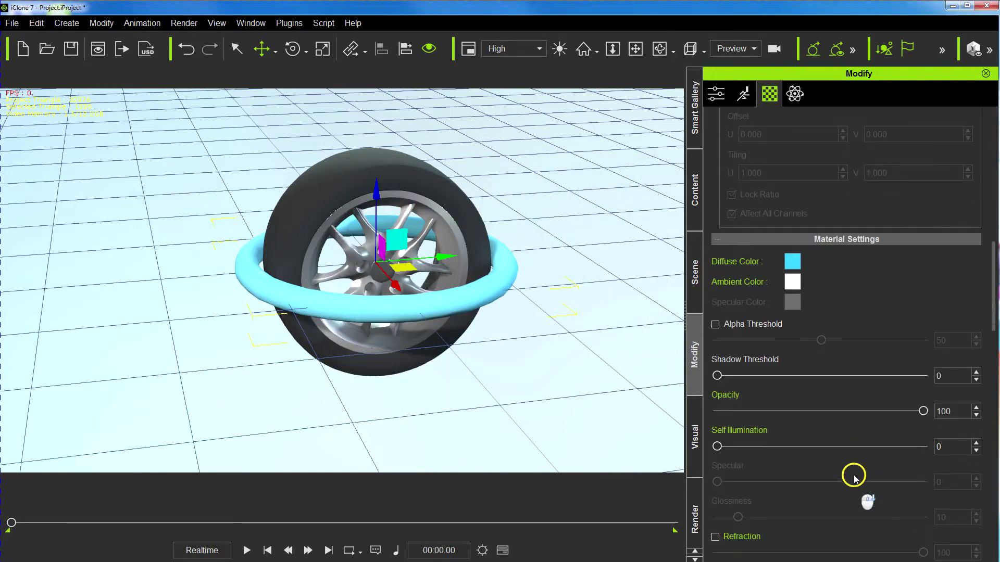
drag(921, 419, 809, 407)
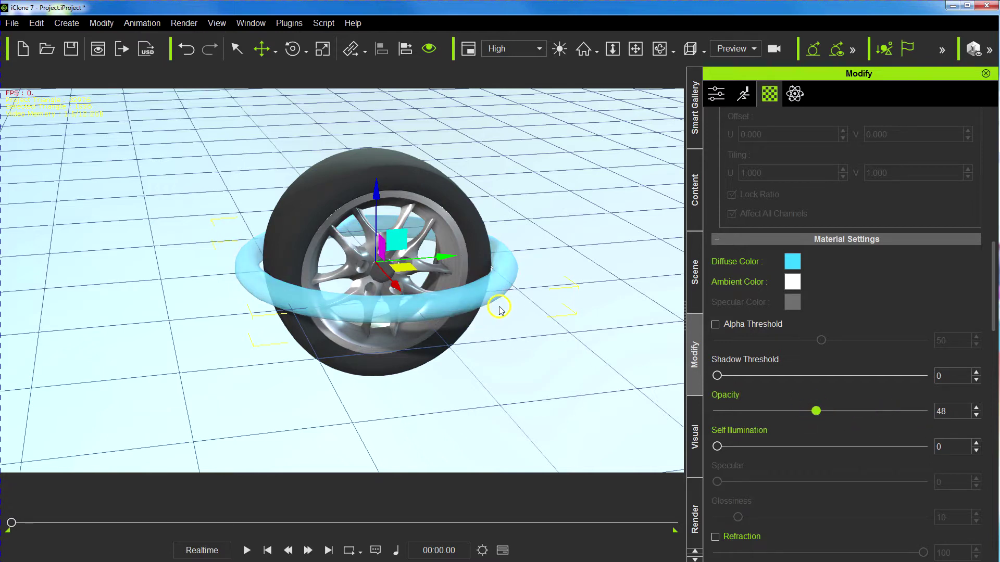
right_drag(499, 311, 526, 271)
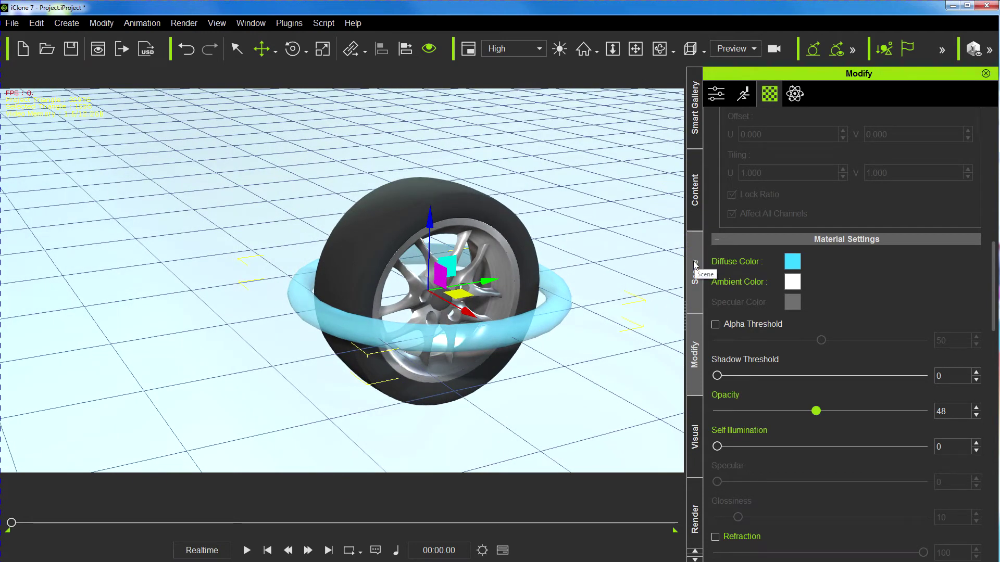
Try rotating the torus about its X axis around the wheel, and undo each trial rotation
scroll(775, 163, up, 2)
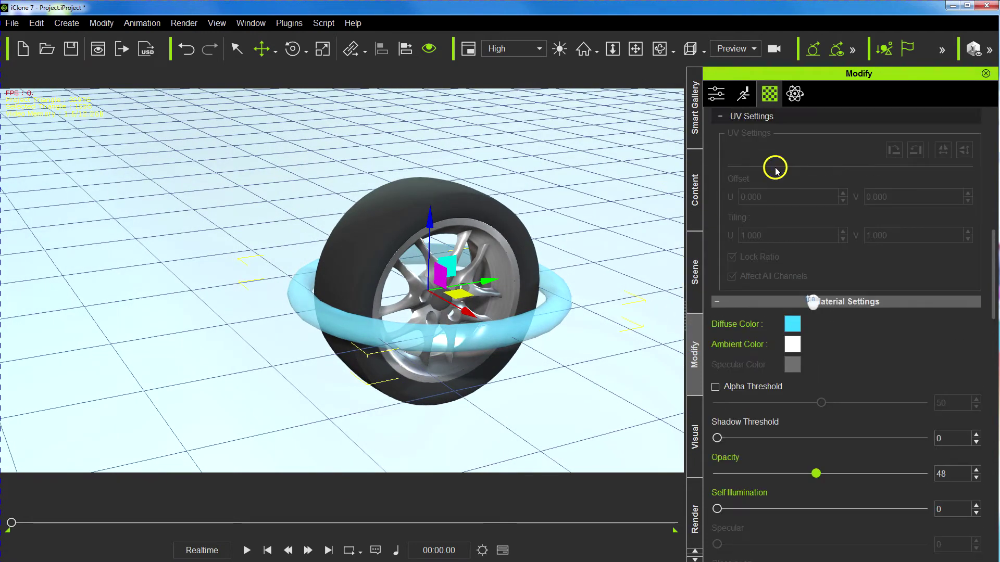
click(708, 86)
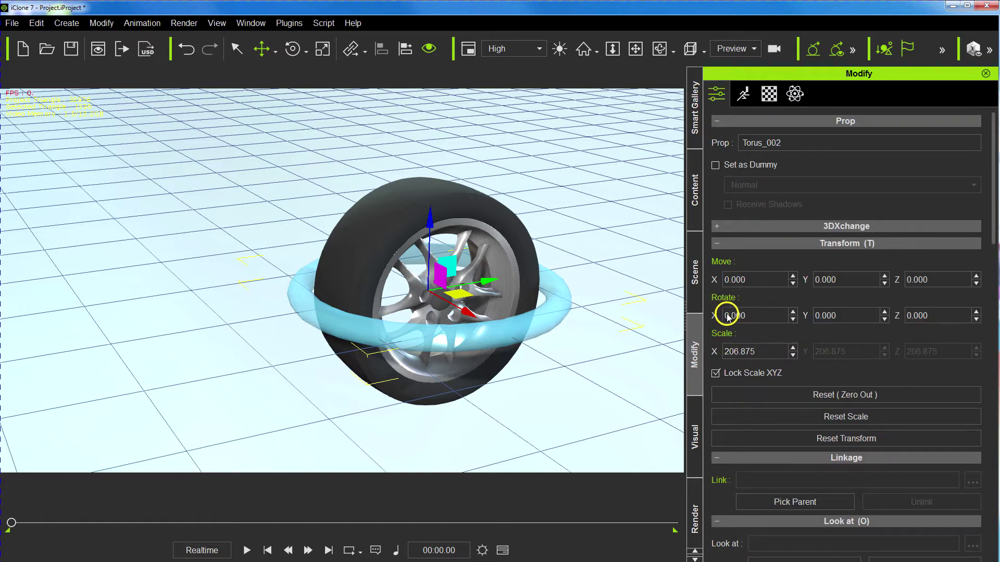
right_drag(568, 403, 495, 357)
key(e)
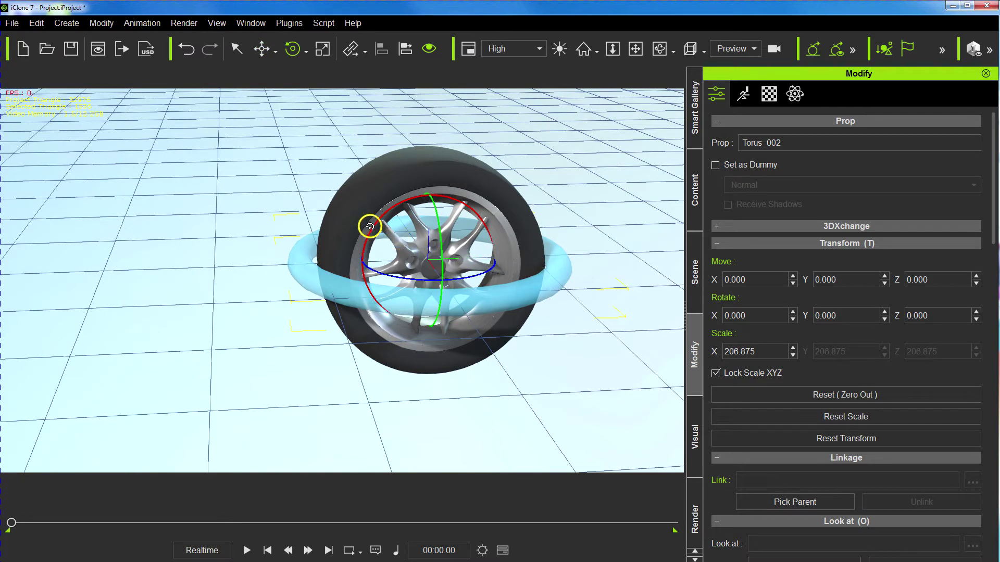
drag(387, 217, 377, 232)
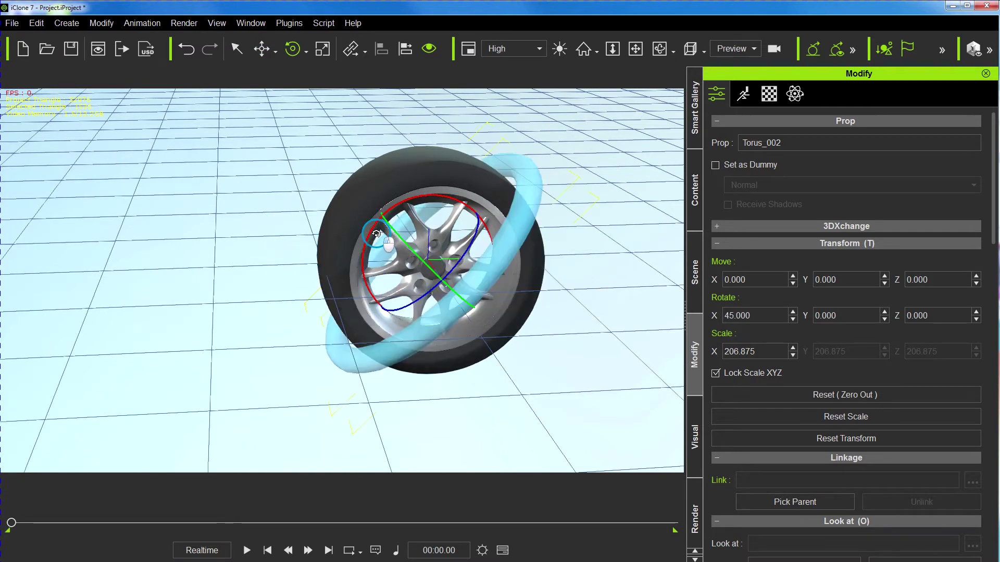
key(ctrl+z)
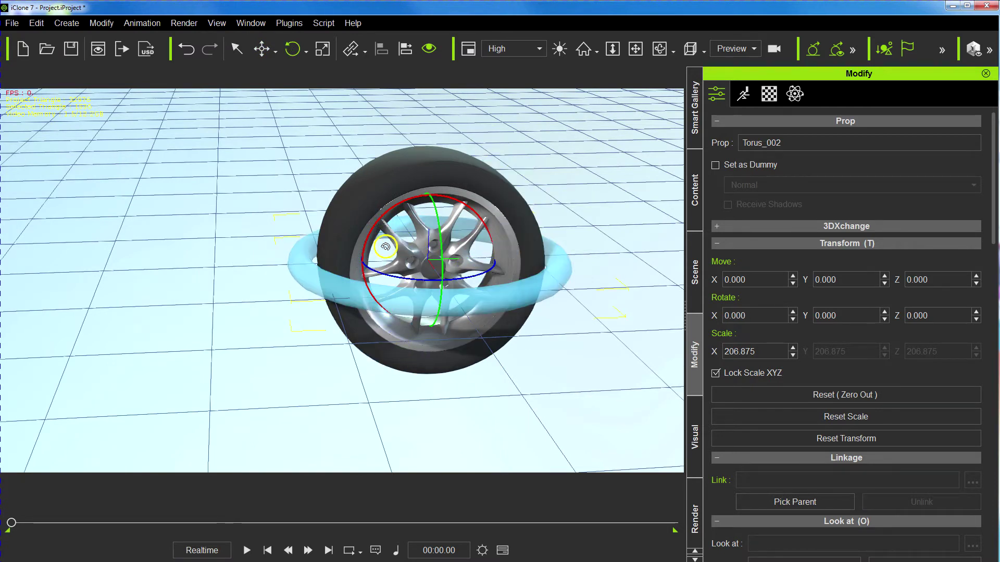
drag(388, 213, 386, 219)
key(ctrl+z)
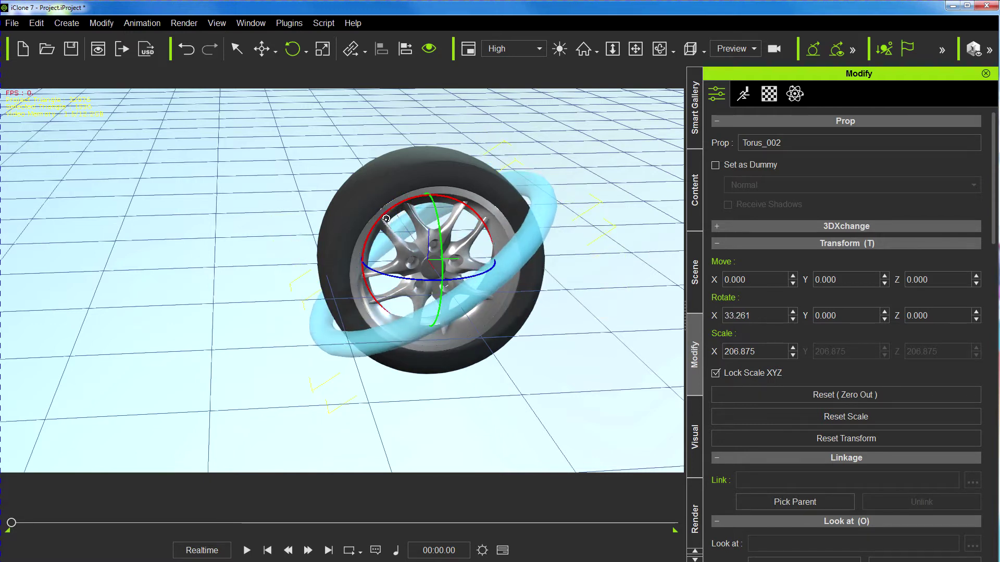
key(ctrl+z)
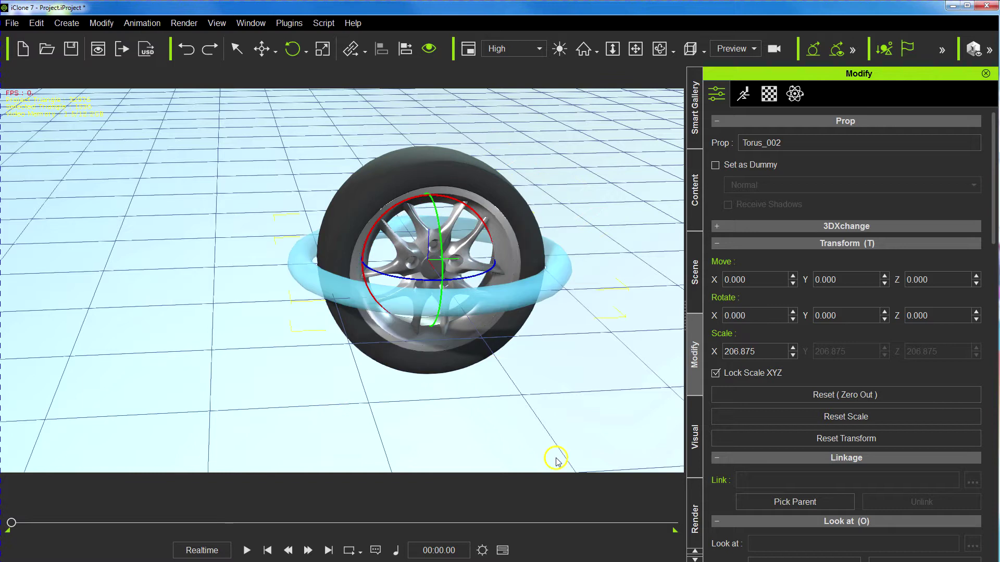
Show the Timeline with only the Torus_002 tracks, and shrink its panel to enlarge the viewport
click(503, 548)
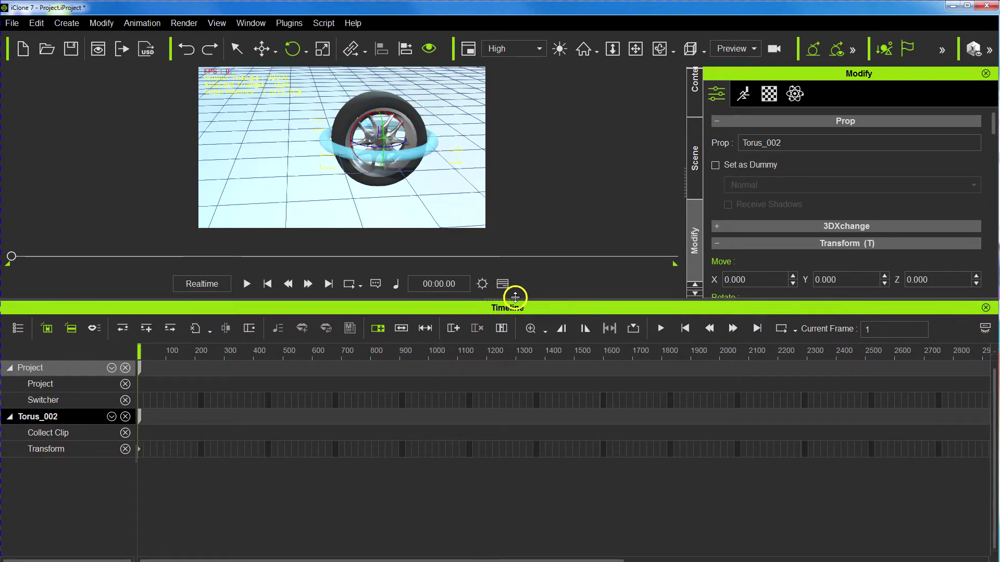
click(125, 369)
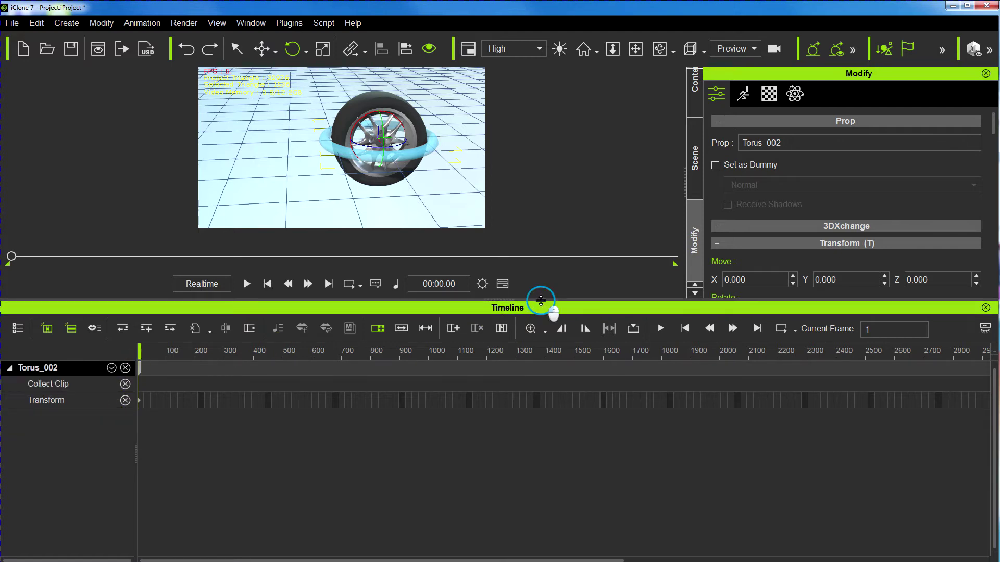
drag(542, 301, 585, 433)
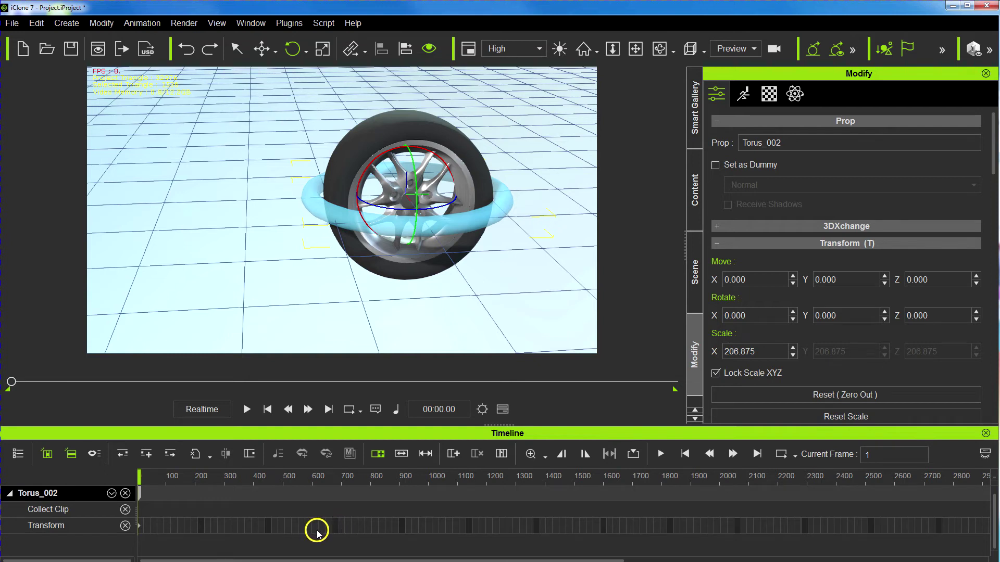
Add a Transform key for the torus at frame 672 and set its X rotation to 10000
click(333, 528)
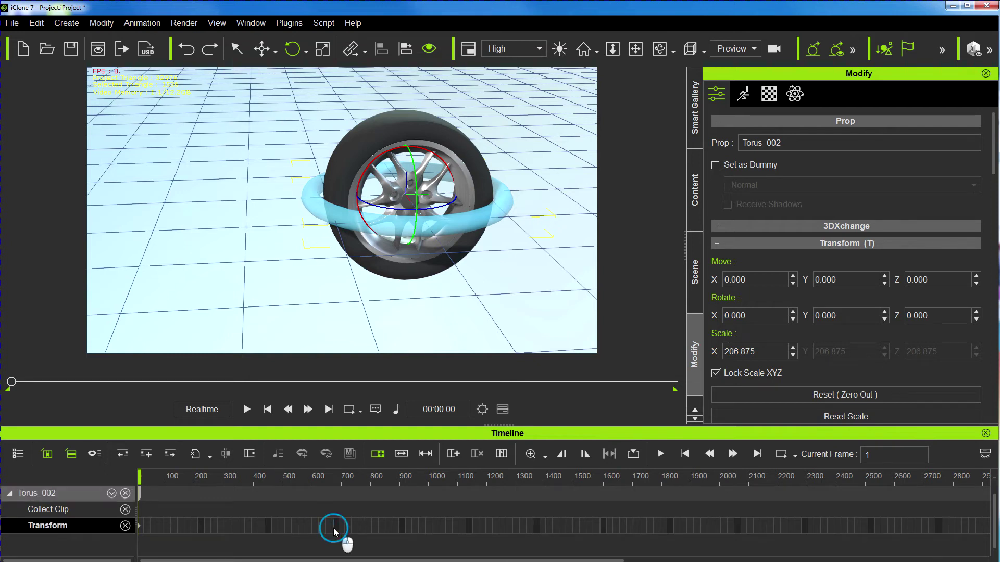
click(333, 528)
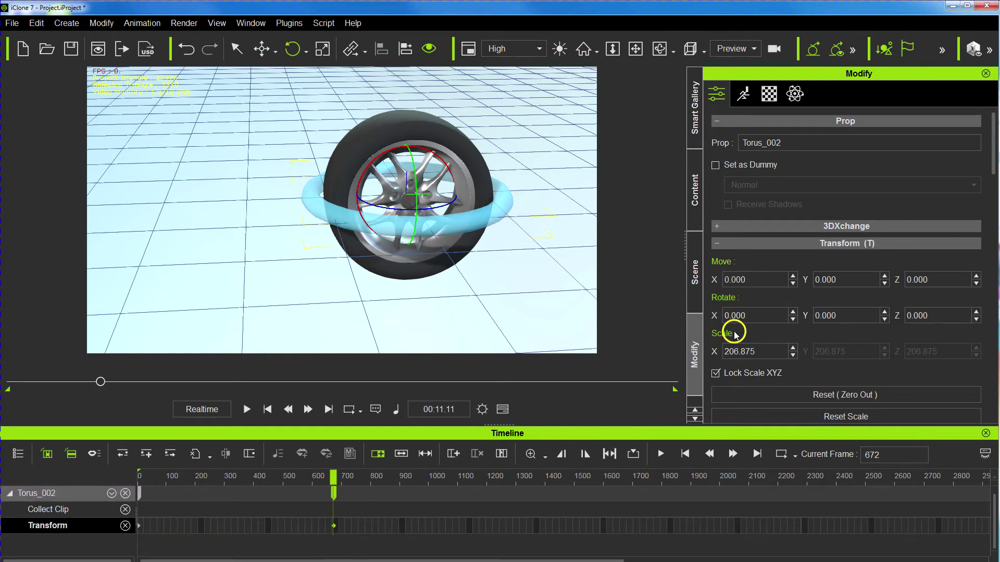
drag(760, 314, 710, 314)
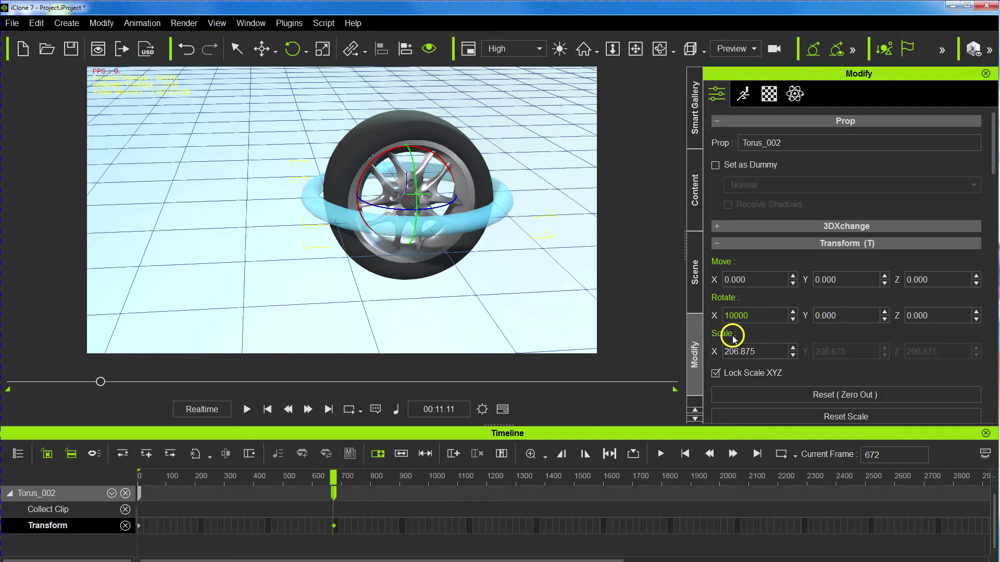
key(Return)
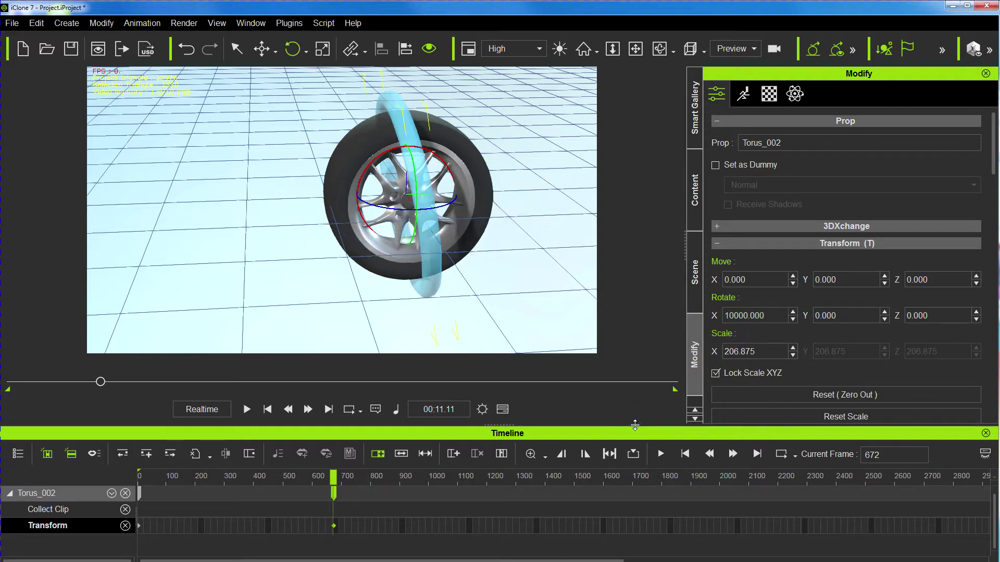
Play the torus's spin animation from the first frame, and pause it partway through
click(267, 409)
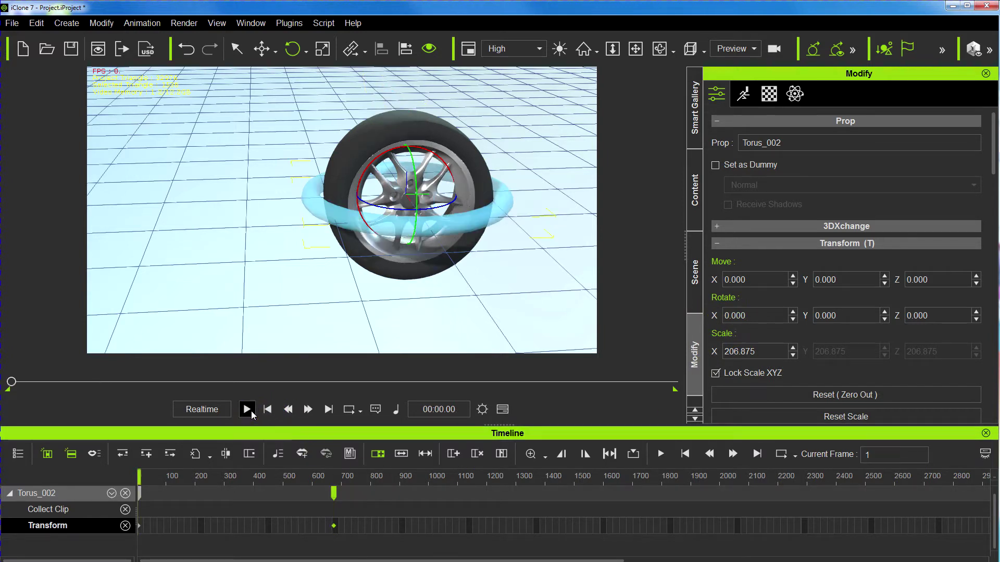
click(248, 410)
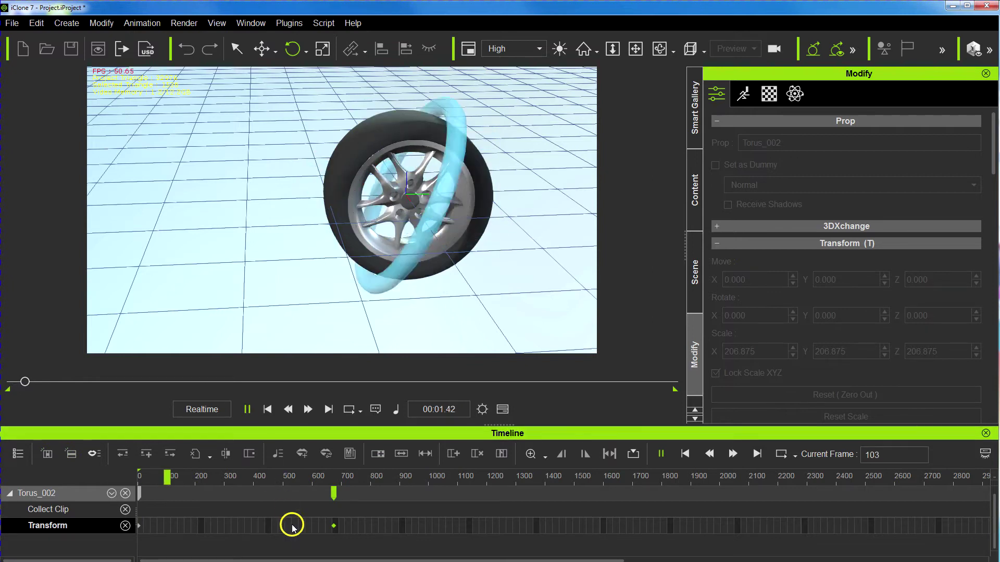
key(space)
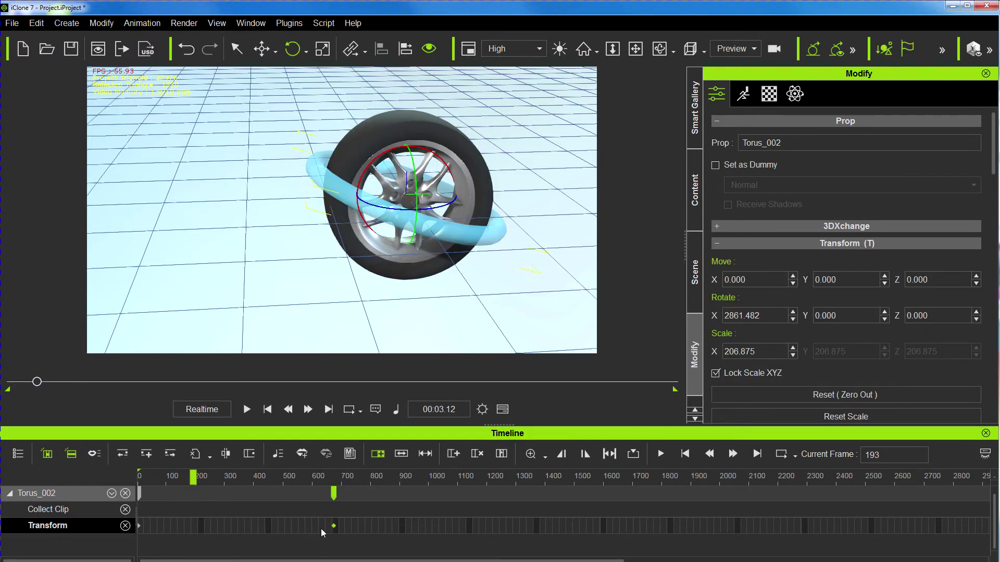
At the frame 672 key, rotate the torus about X to about 10076.6 so it lies nearly level
click(334, 527)
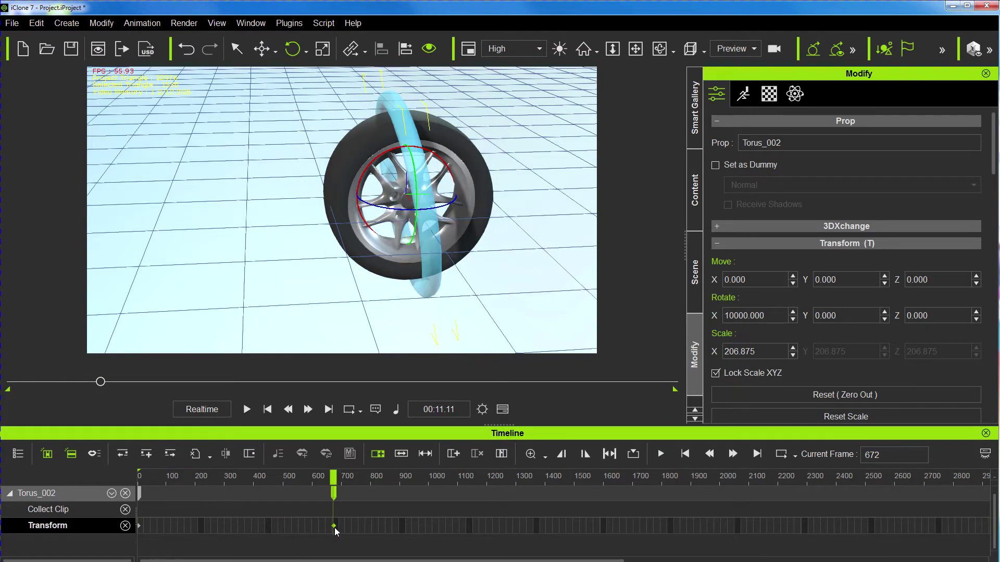
click(625, 317)
key(w)
click(370, 198)
key(e)
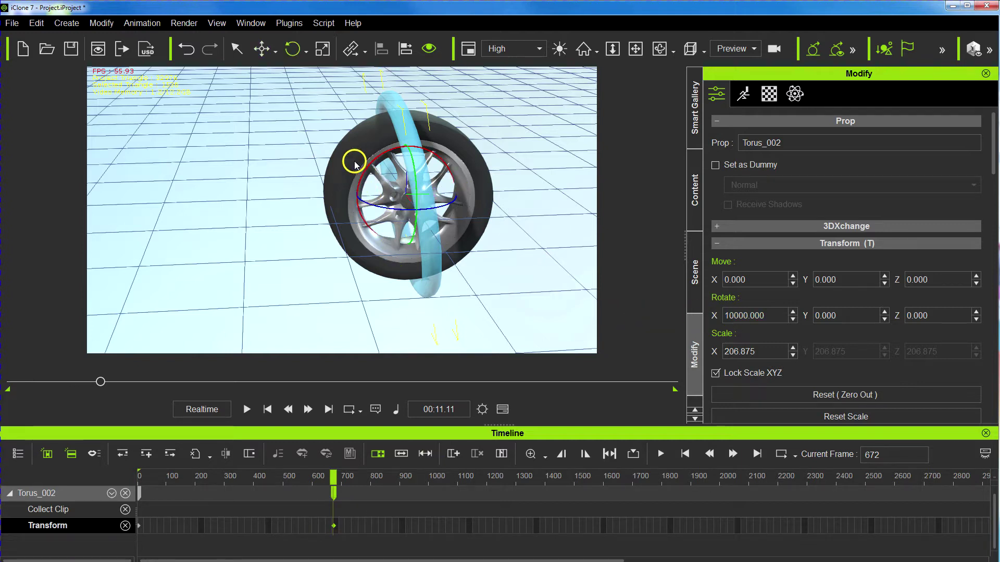
drag(372, 169, 337, 191)
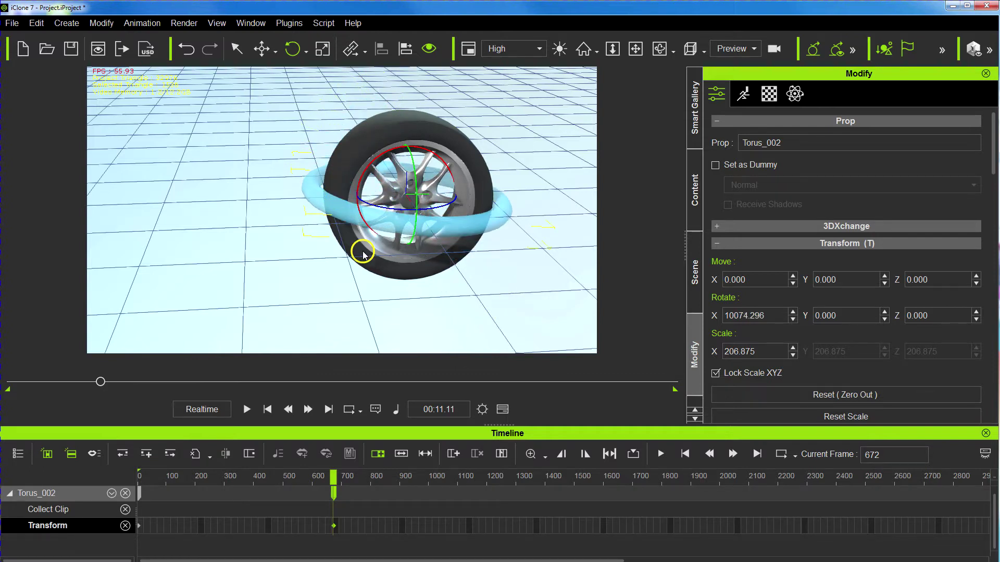
alt+right_drag(383, 266, 351, 161)
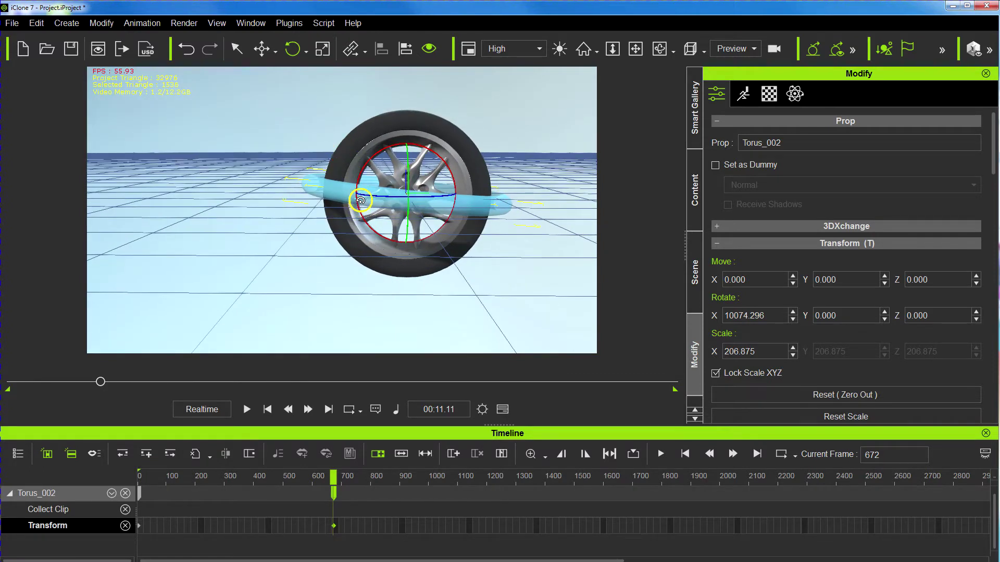
drag(362, 172, 357, 170)
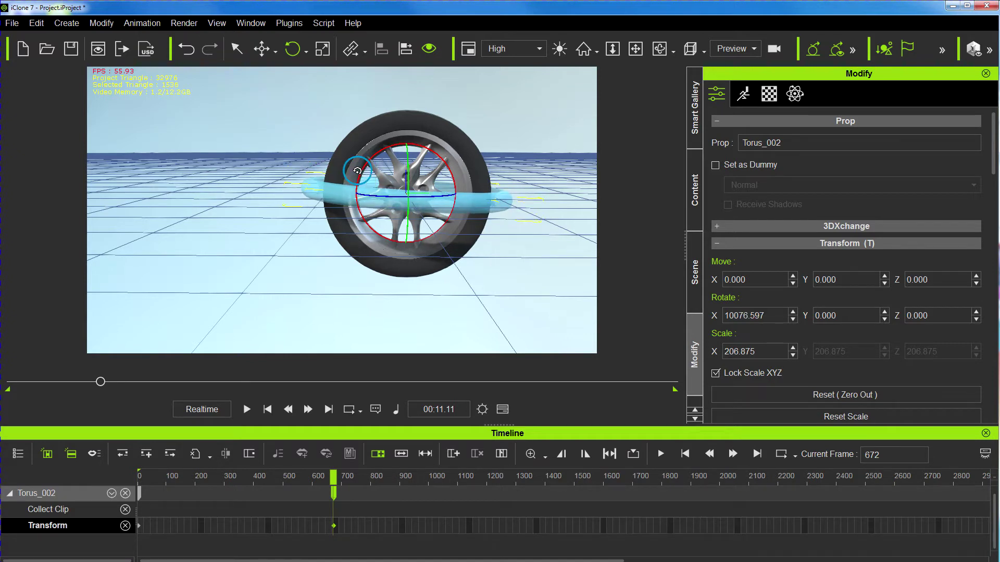
Mark the range from the first frame to frame 672 on the torus's Collect Clip track
click(140, 494)
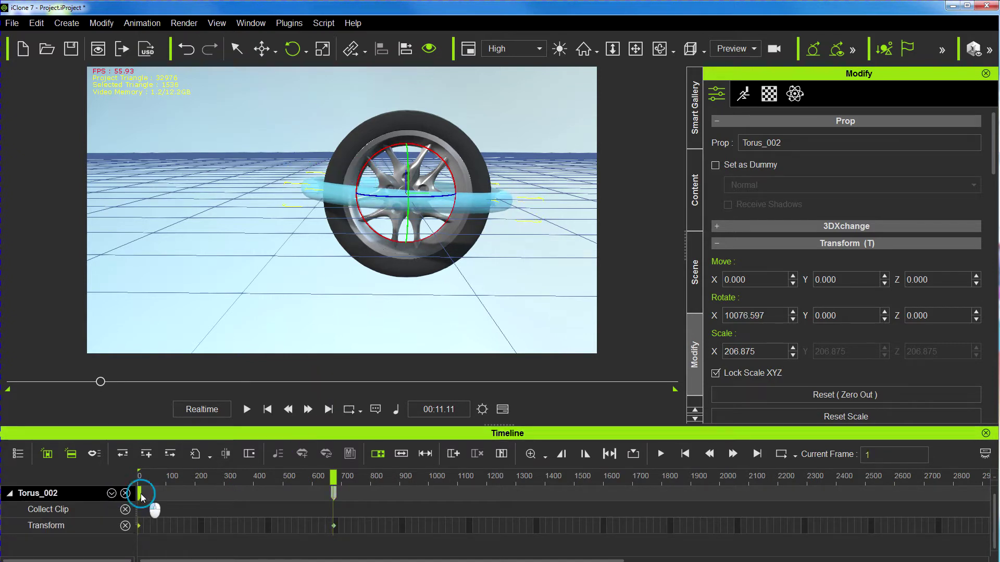
click(335, 495)
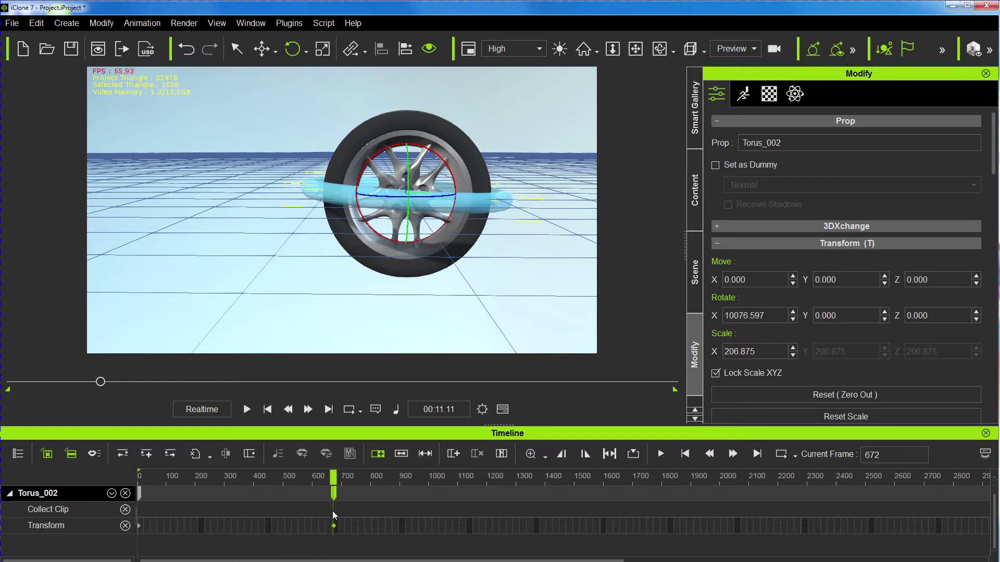
drag(334, 515, 69, 508)
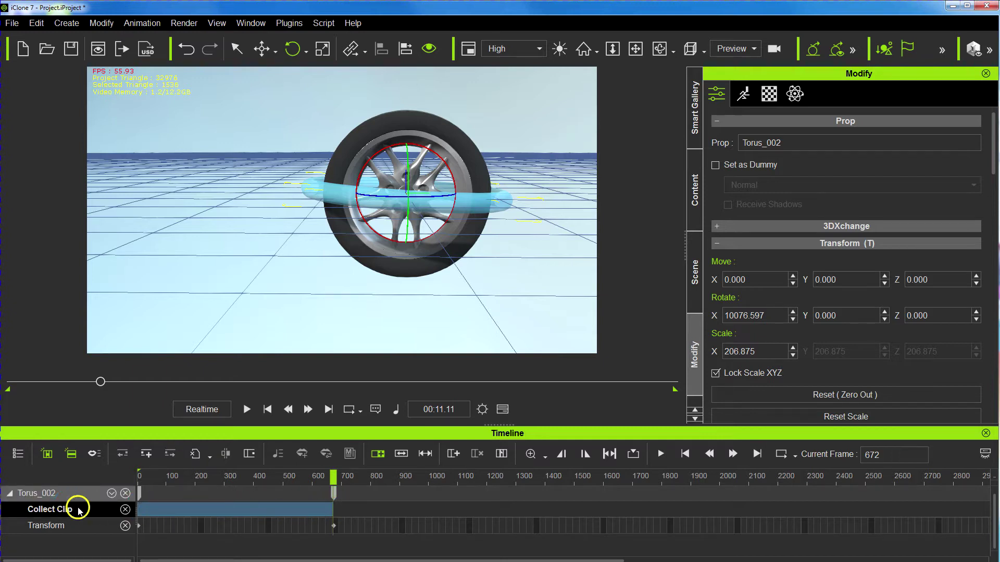
Add the marked Collect Clip range on the torus to its perform list under the name SPIN TIRE
right_click(173, 512)
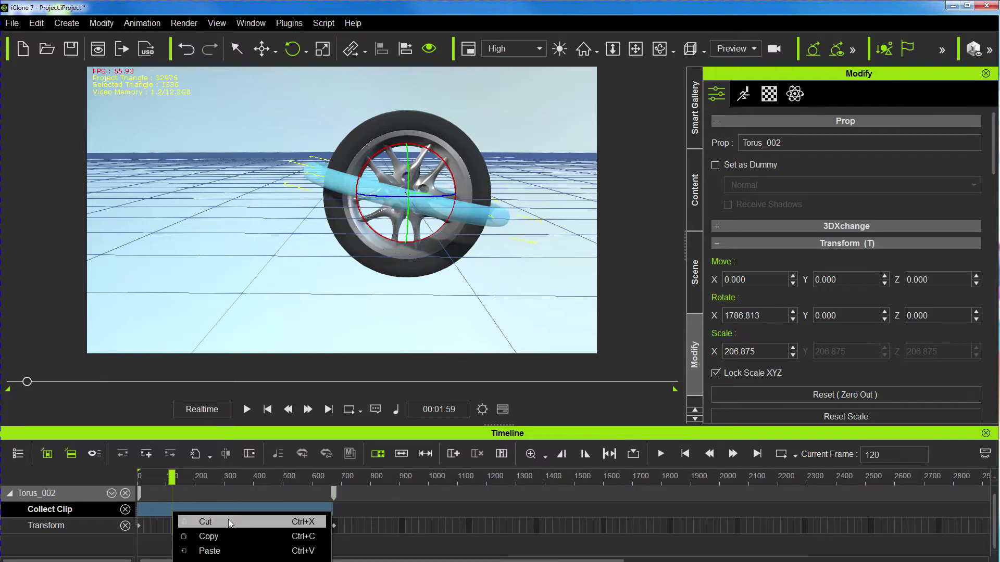
click(228, 503)
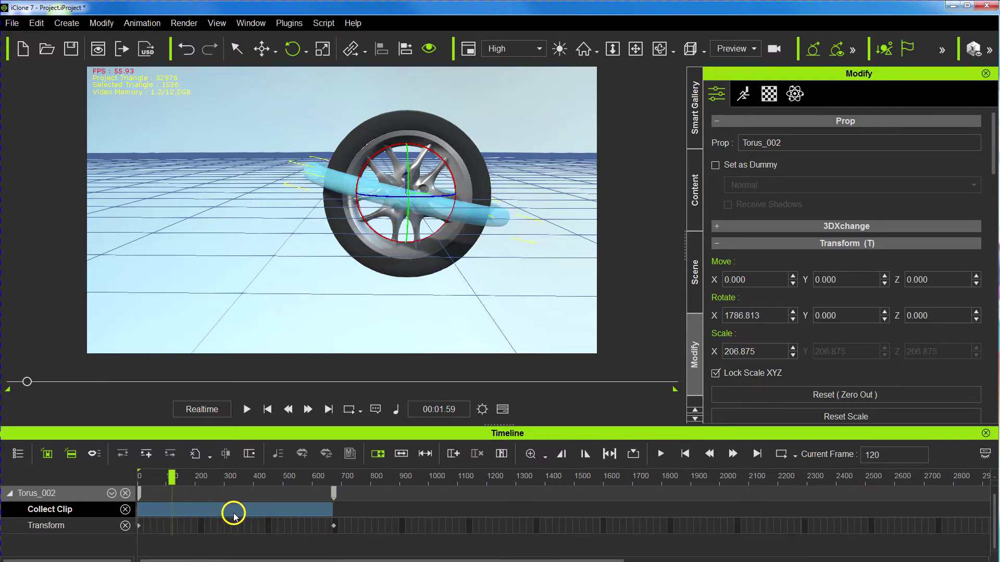
right_click(234, 511)
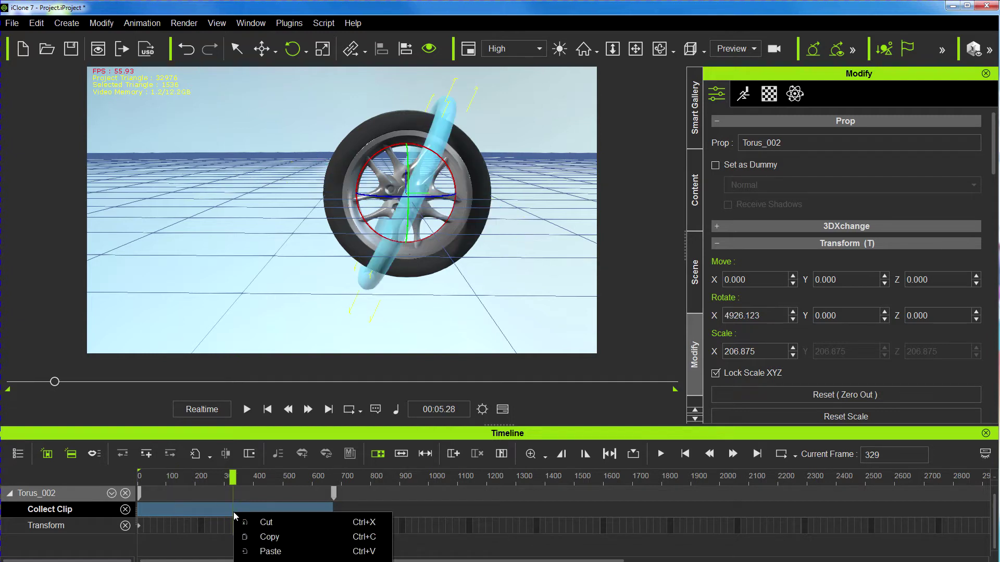
right_click(165, 510)
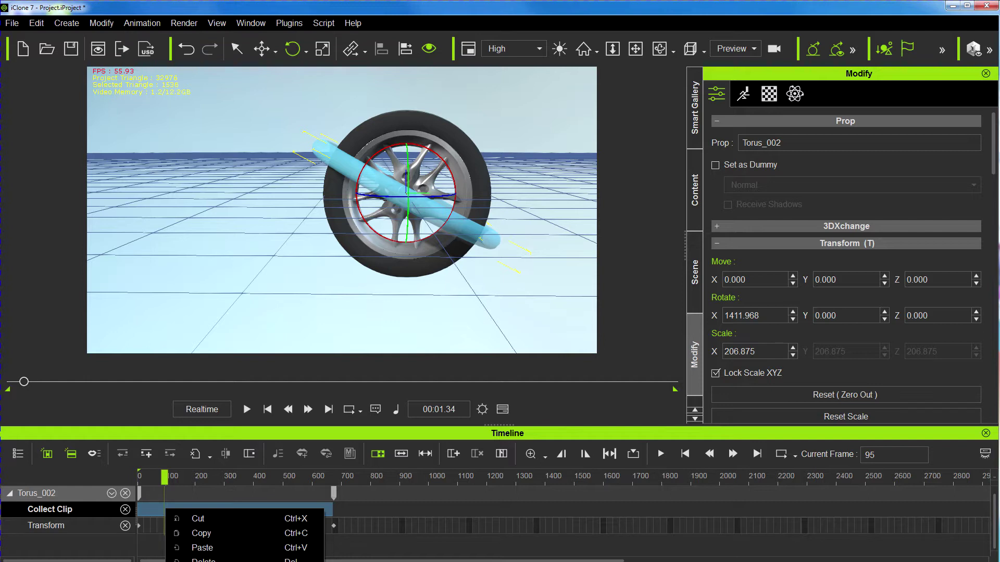
click(223, 561)
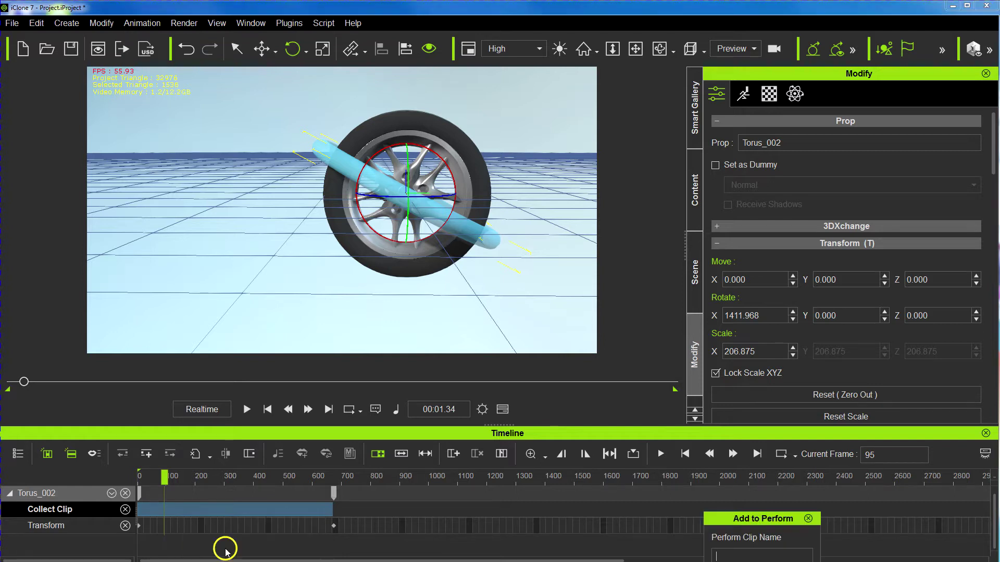
drag(731, 525, 559, 270)
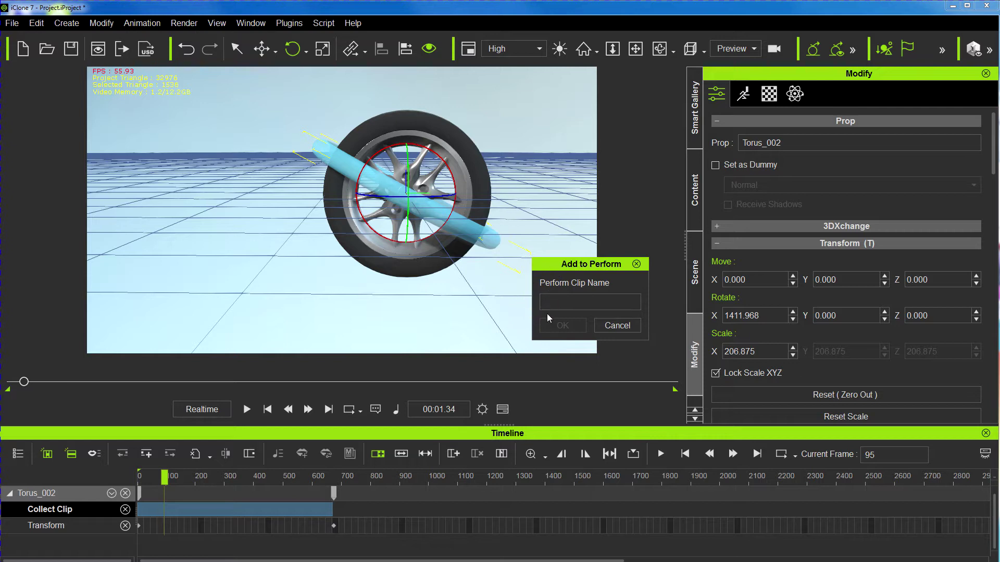
text(SPIN TIRE)
click(563, 317)
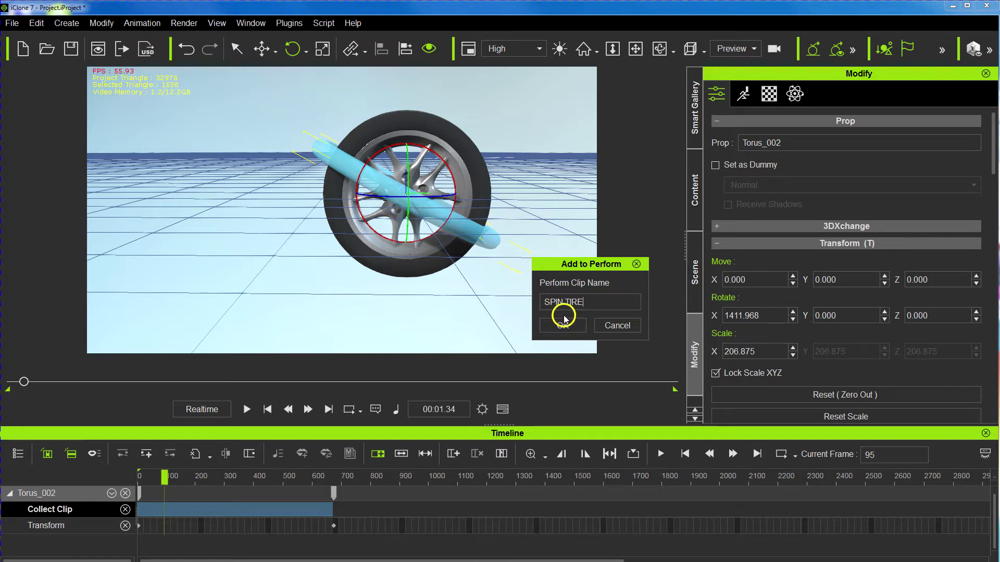
click(567, 328)
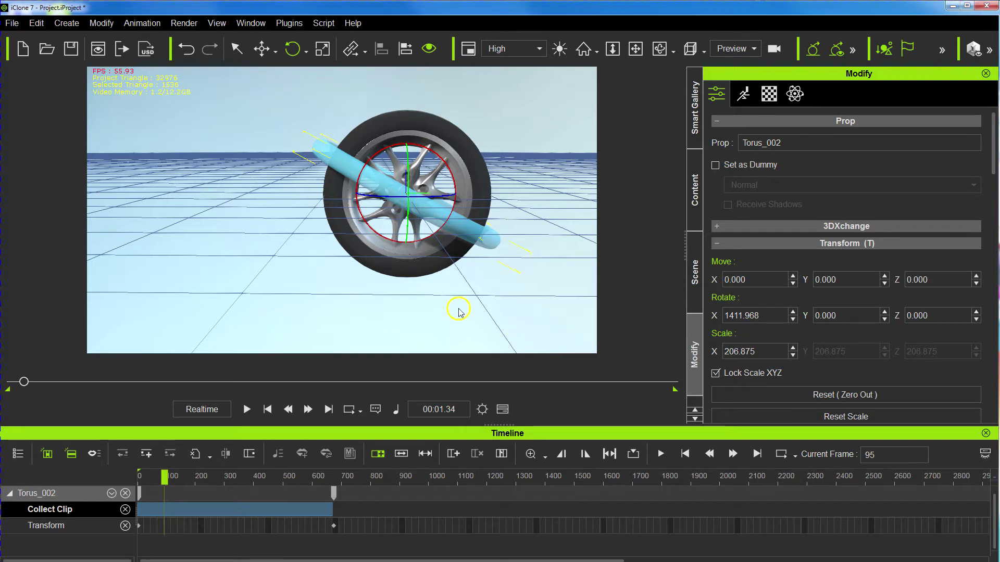
Remove the object animation from the torus and return to the first frame
right_click(445, 211)
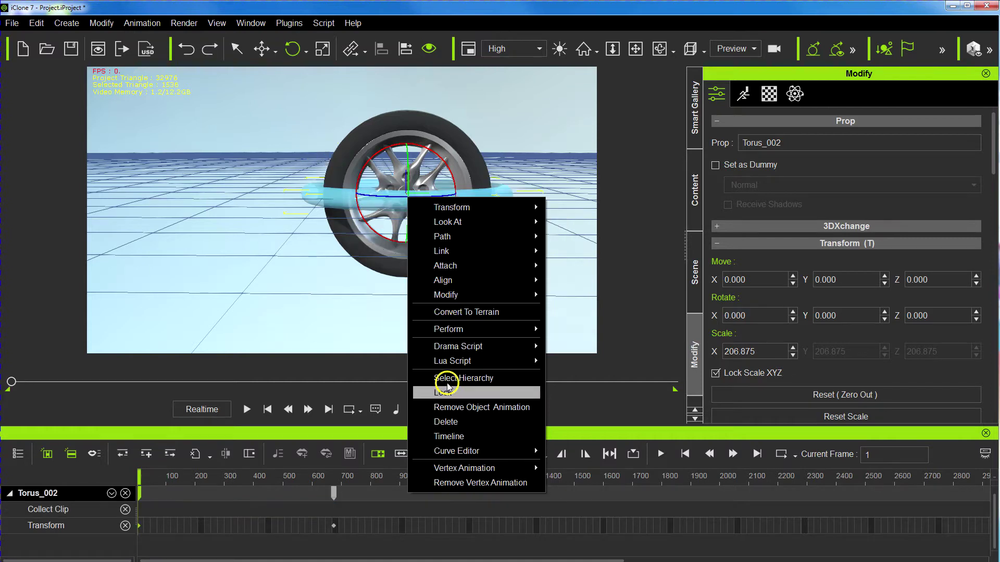
click(448, 407)
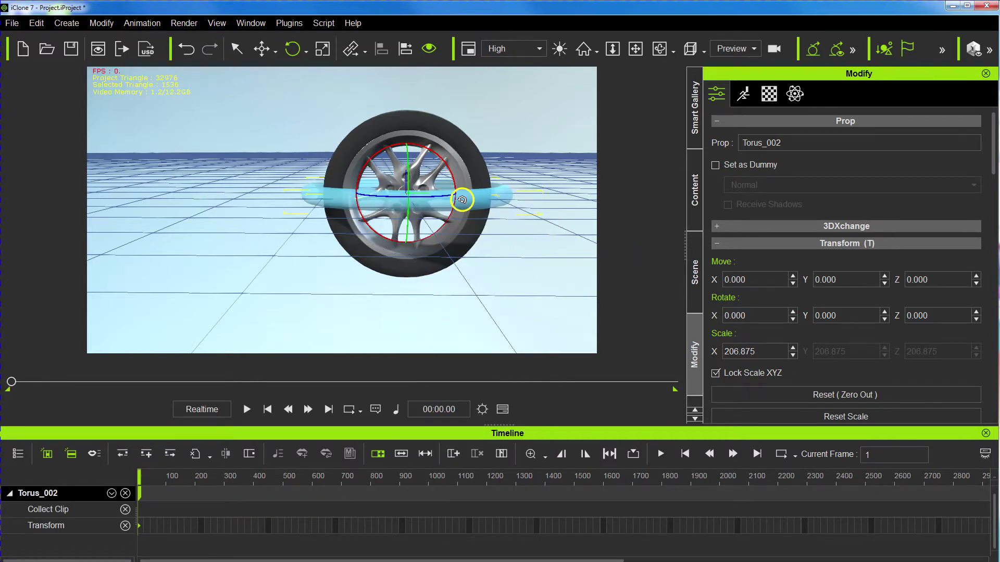
mouse_move(12, 383)
mouse_down()
mouse_move(28, 383)
mouse_move(1, 386)
mouse_up()
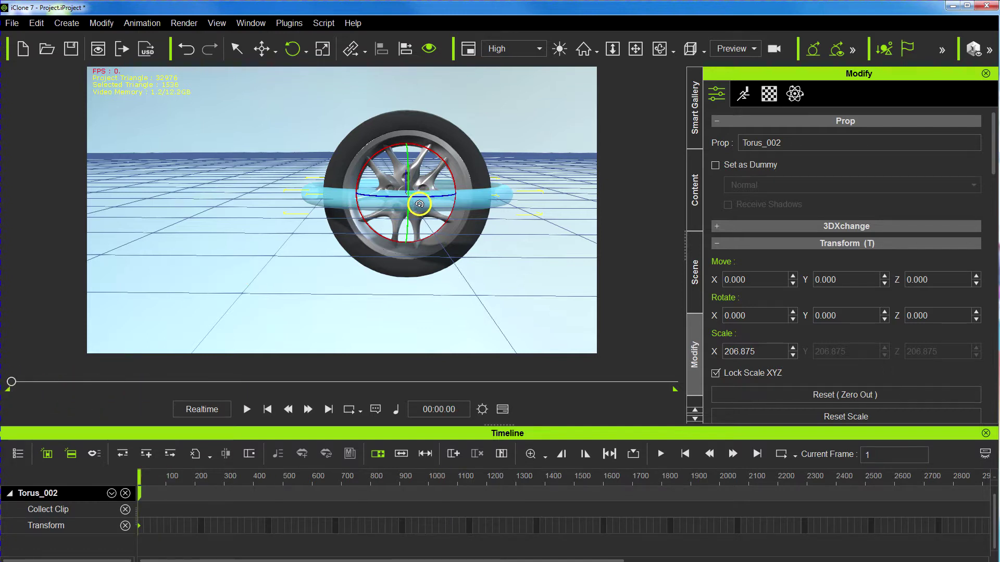
Run the SPIN TIRE perform clip on the torus from the first frame, and stop playback at about frame 685
right_click(420, 204)
mouse_move(469, 335)
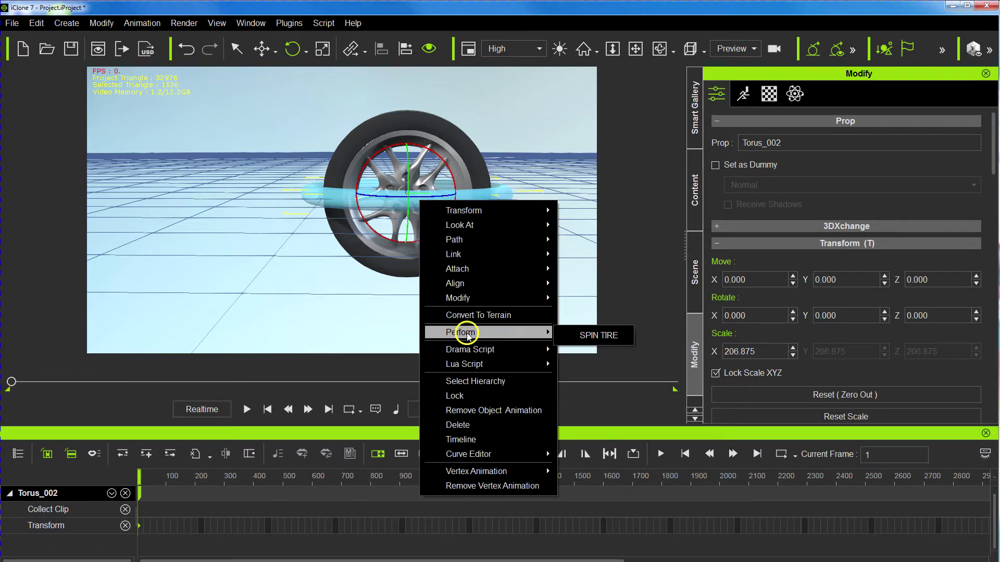
click(598, 335)
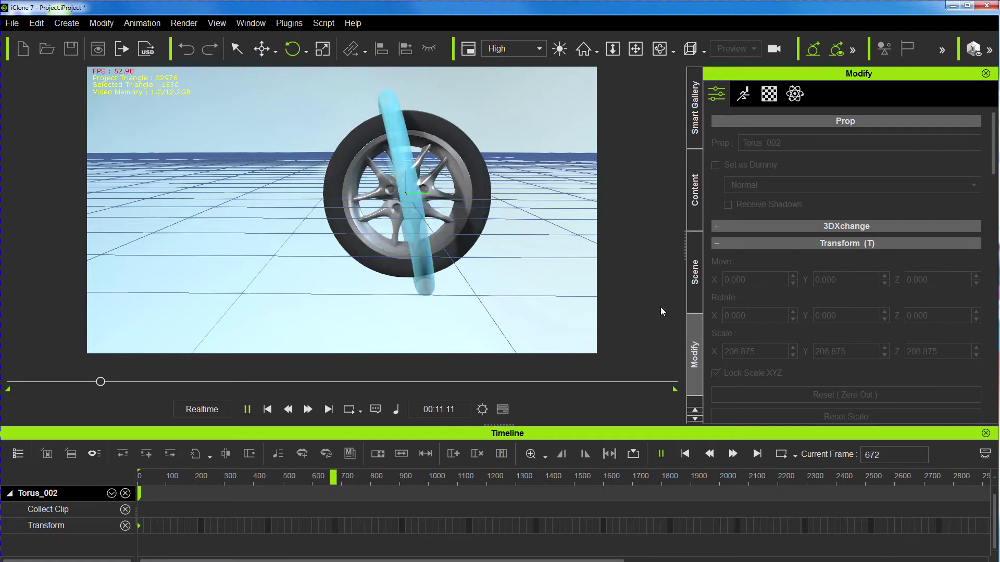
key(space)
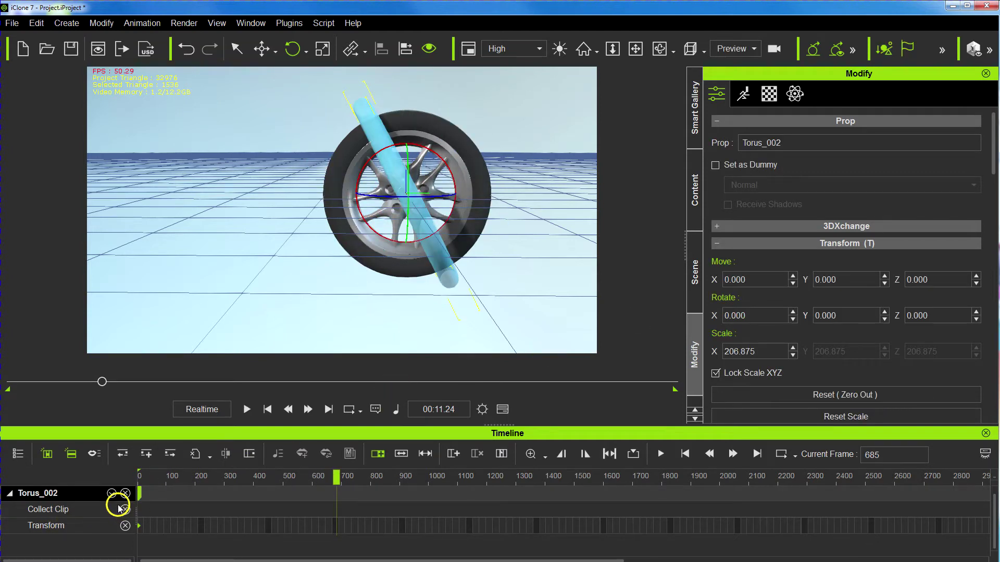
Show the torus's Animation track in the timeline
click(111, 493)
click(119, 541)
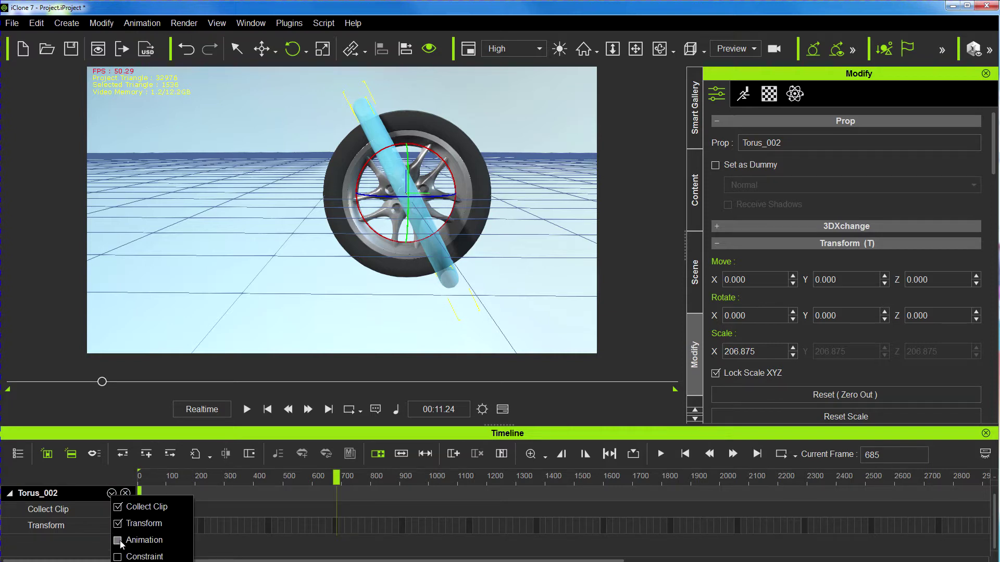
click(226, 542)
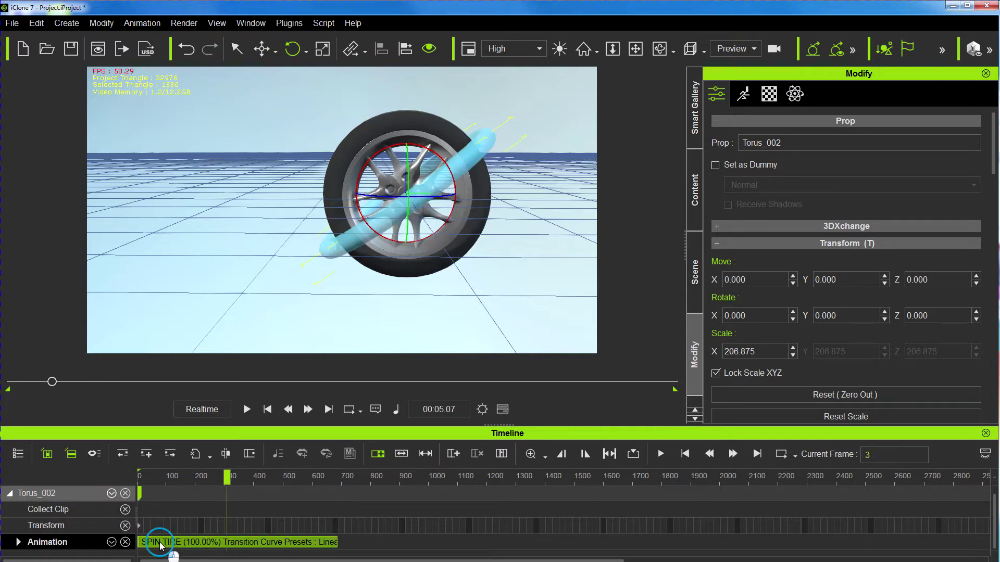
Move the SPIN TIRE clip to about frame 170 and delete the Default clip at the first frame of the Animation track
drag(160, 545, 179, 546)
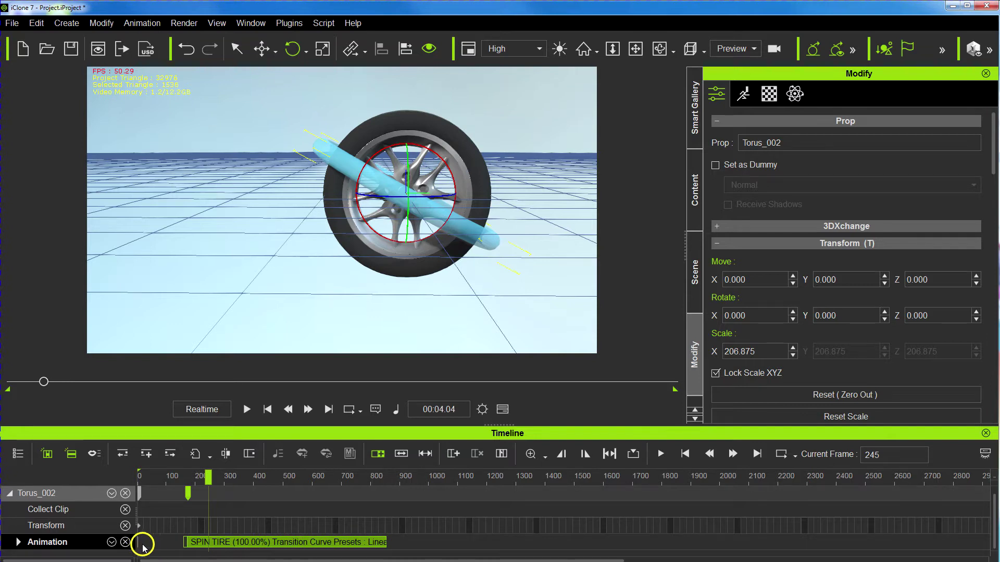
scroll(151, 546, up, 6)
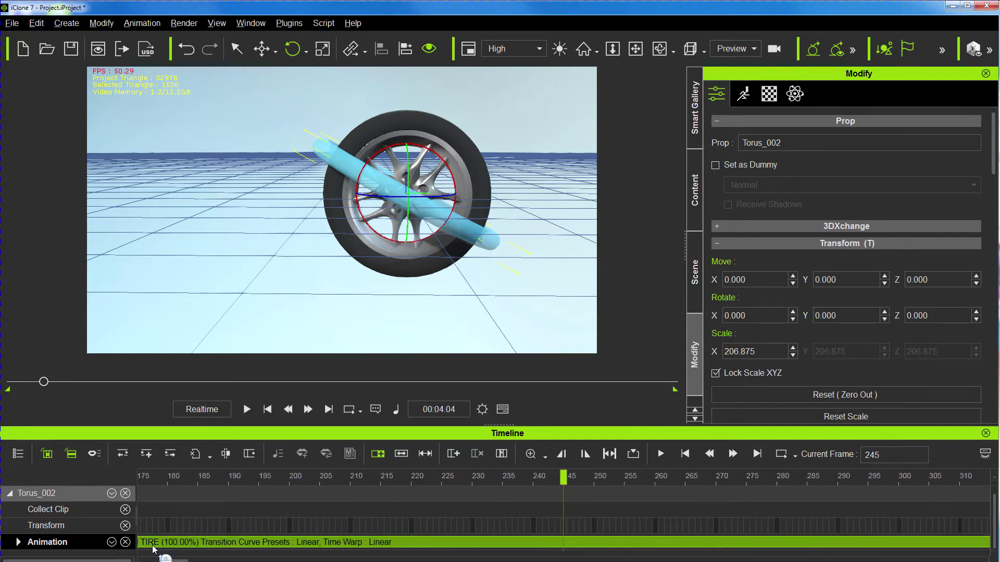
scroll(152, 548, down, 1)
scroll(154, 550, down, 1)
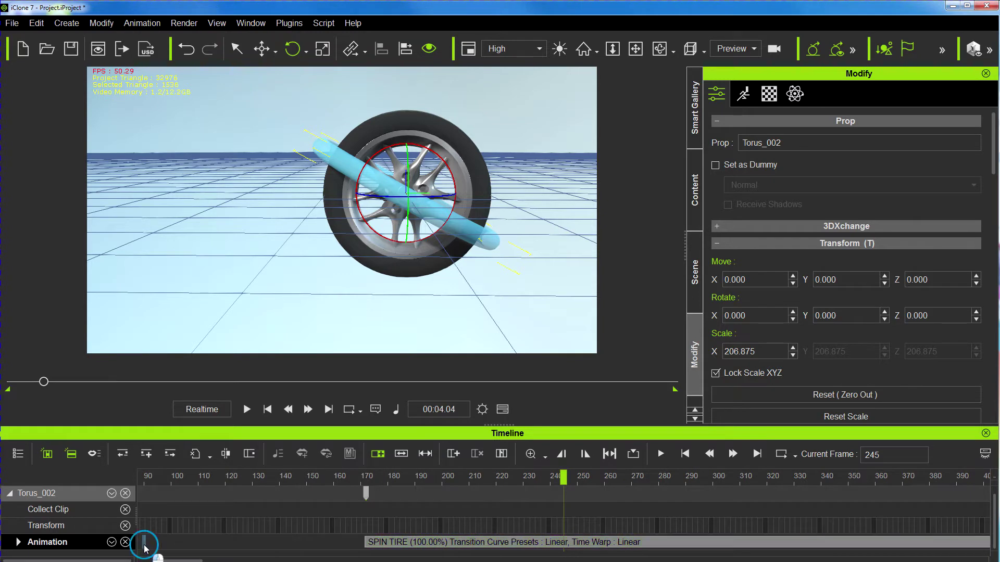
click(148, 544)
scroll(151, 547, up, 2)
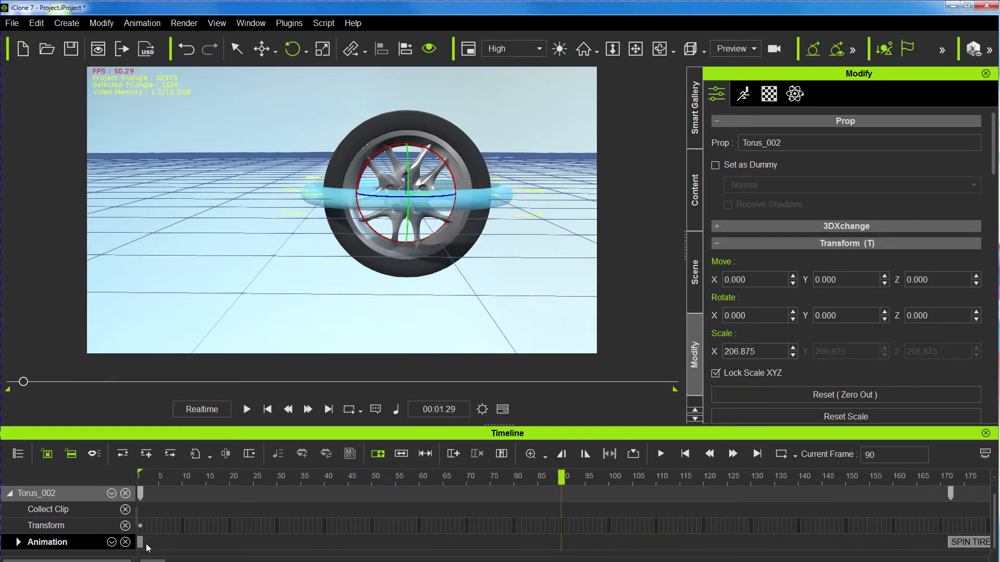
click(141, 545)
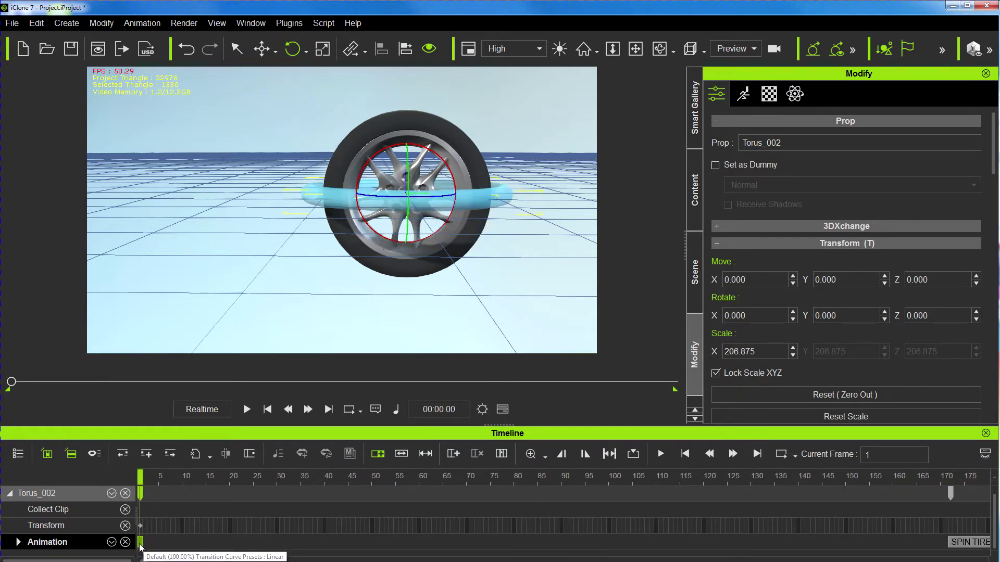
click(418, 550)
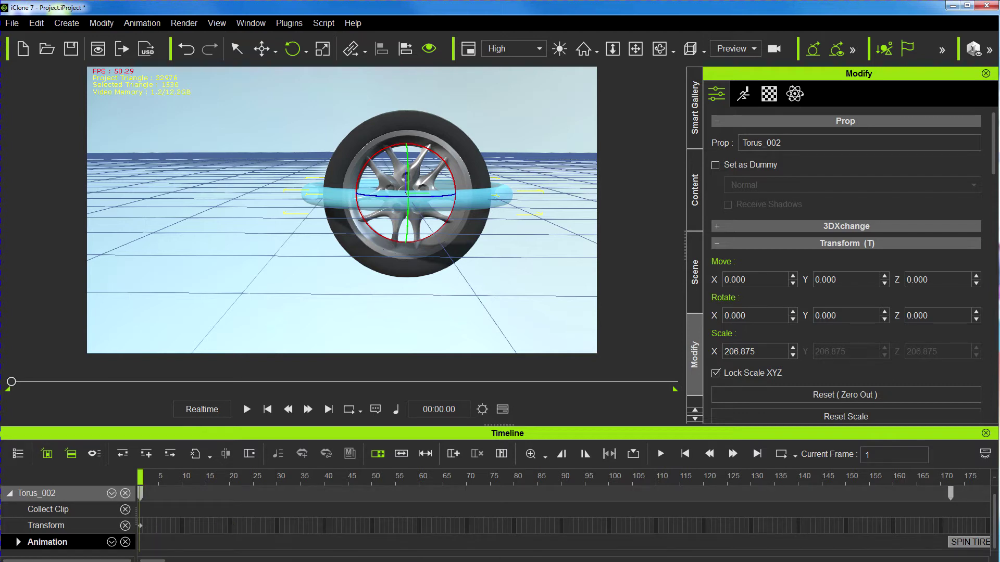
Move the SPIN TIRE clip back to the first frame of the Animation track
drag(979, 546, 286, 540)
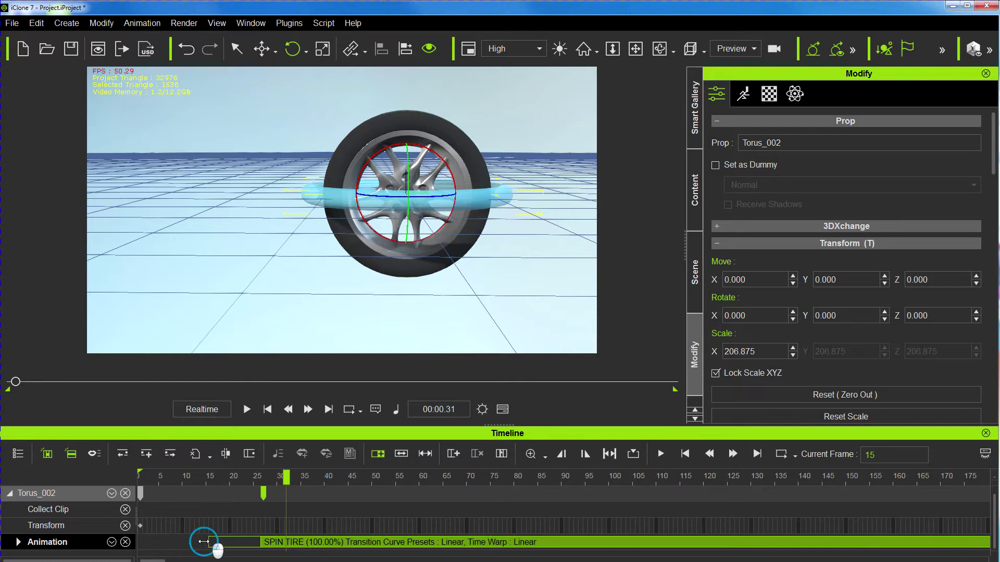
drag(290, 541, 162, 547)
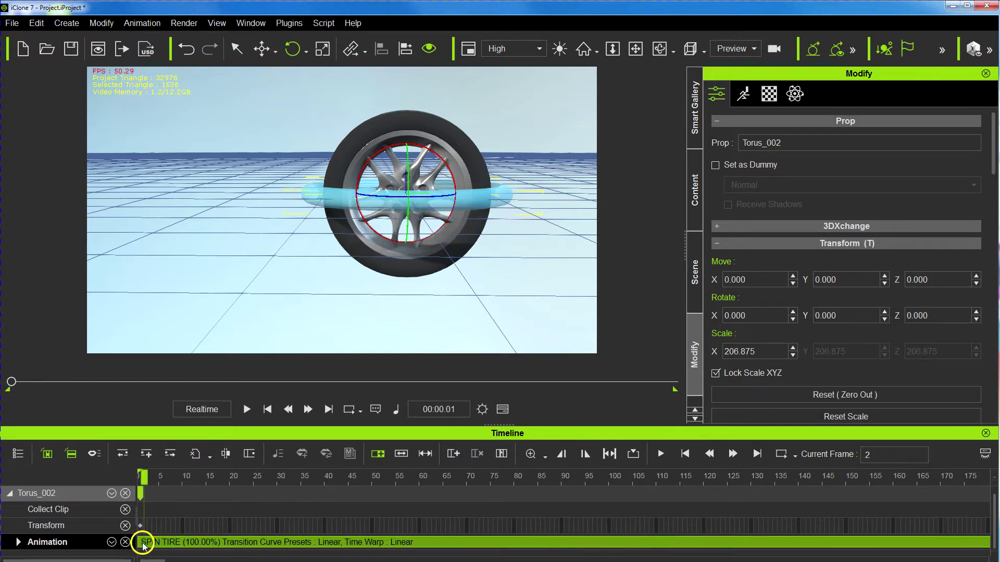
Play the spin briefly from the first frame, and step frame by frame to find the last frame before the torus starts rotating
click(268, 410)
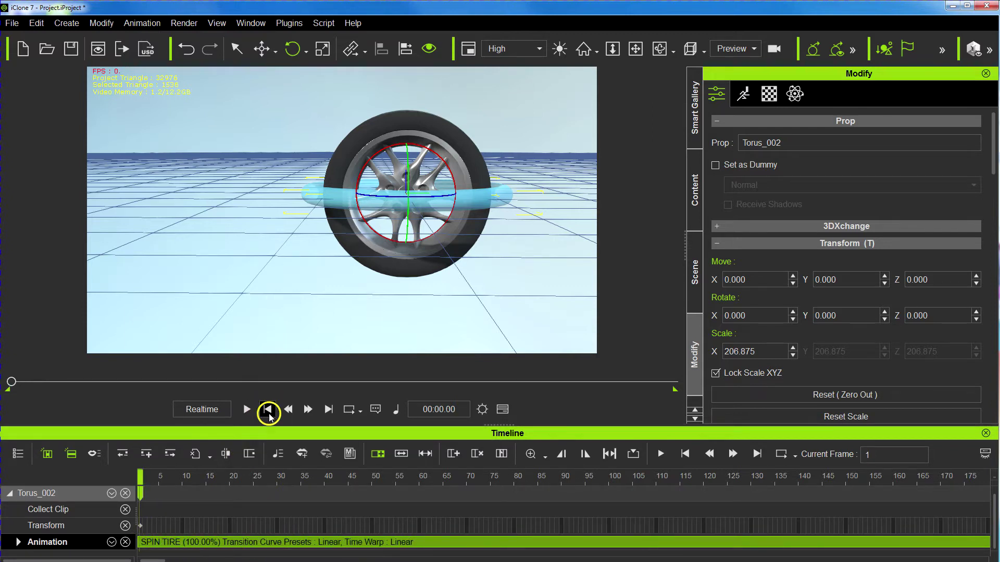
key(space)
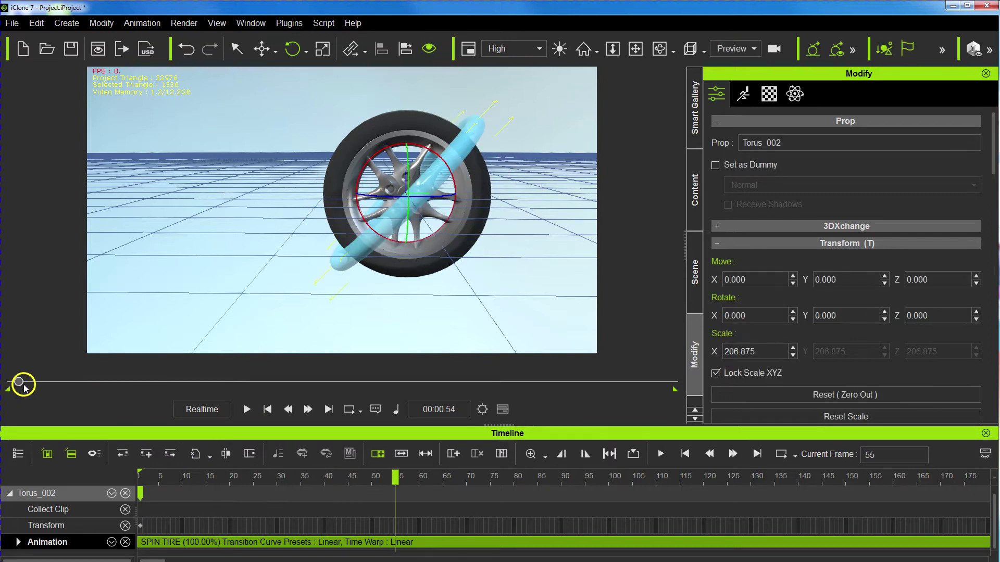
drag(19, 382, 10, 382)
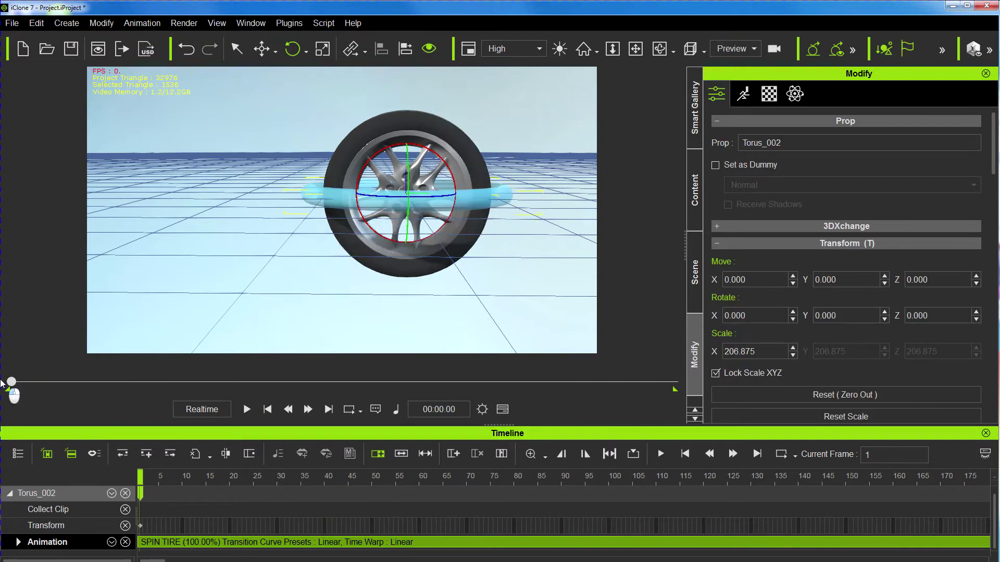
click(307, 410)
click(308, 410)
click(307, 409)
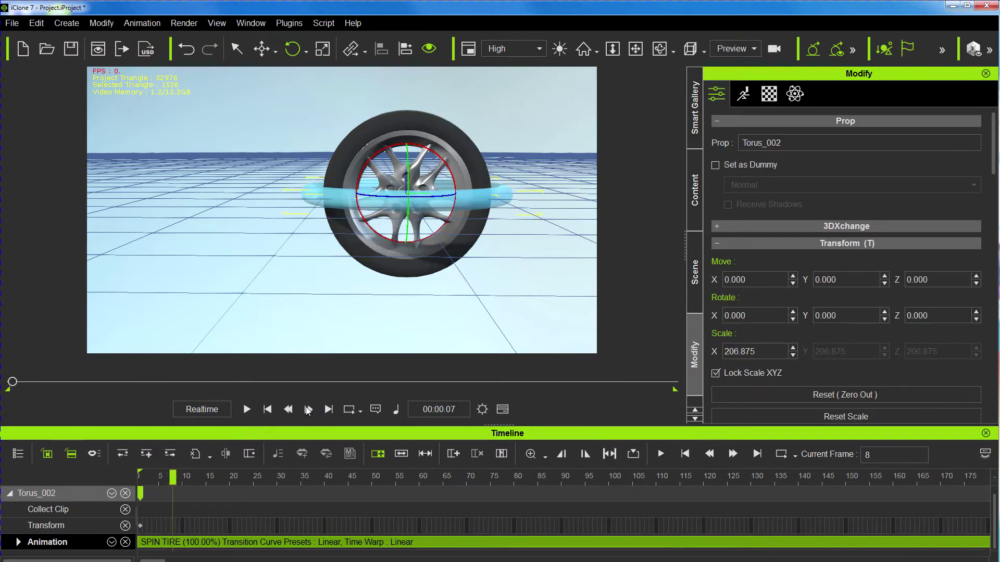
click(308, 410)
click(308, 410)
click(308, 410)
click(308, 410)
click(308, 409)
click(308, 410)
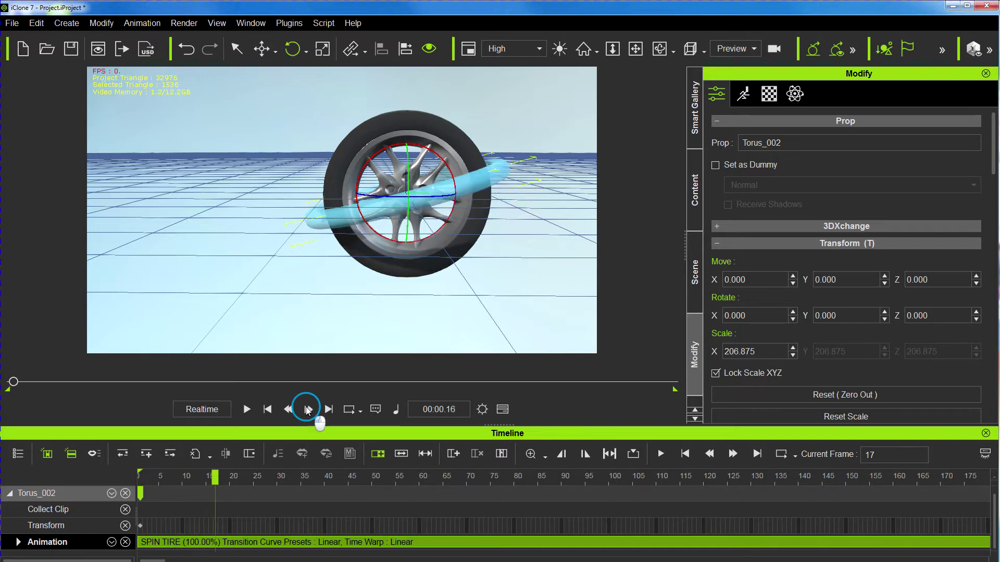
click(307, 409)
click(308, 410)
click(288, 409)
click(288, 410)
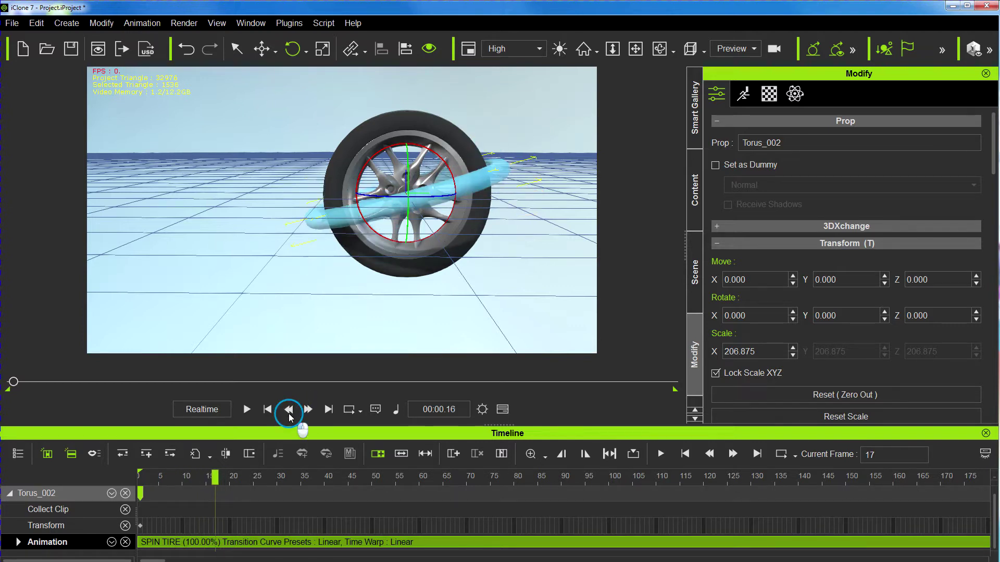
click(288, 409)
click(289, 412)
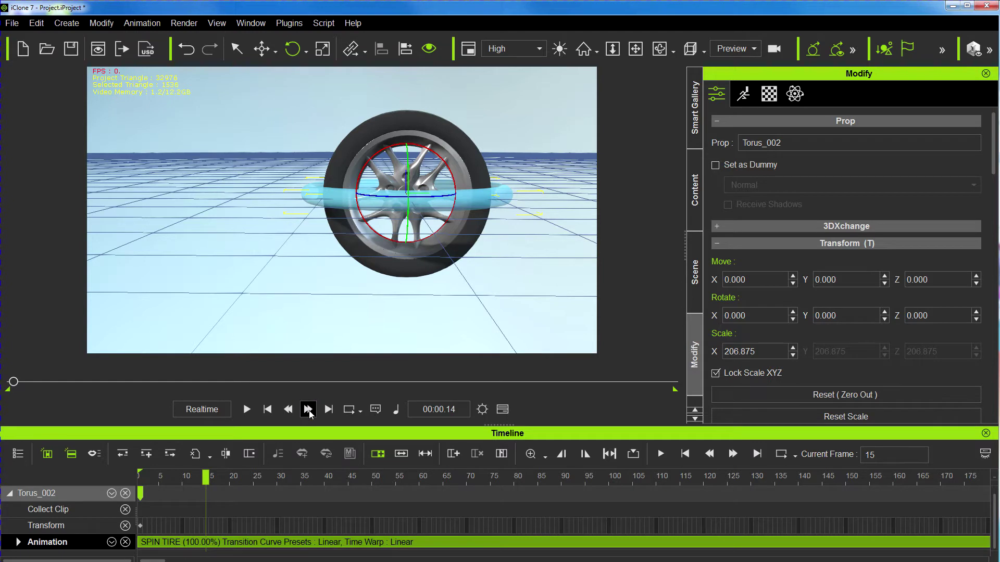
click(308, 409)
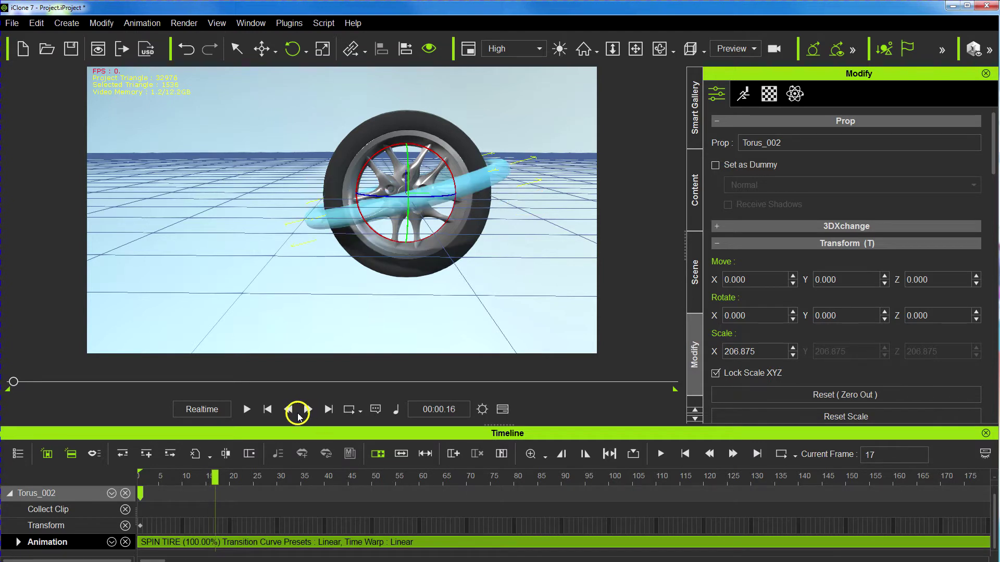
click(288, 410)
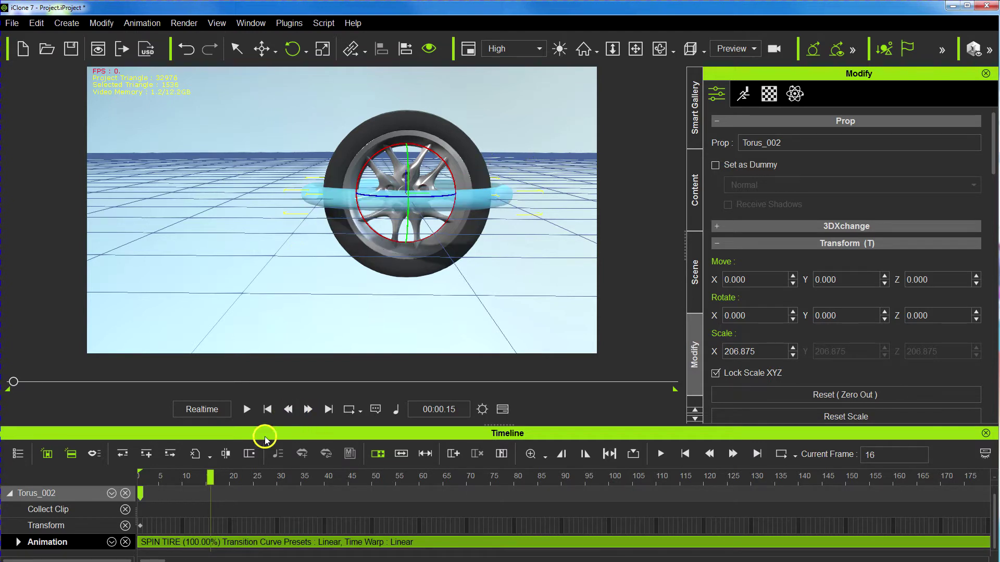
Split the SPIN TIRE clip at frame 16 and delete the motionless piece before it
right_click(212, 542)
click(237, 561)
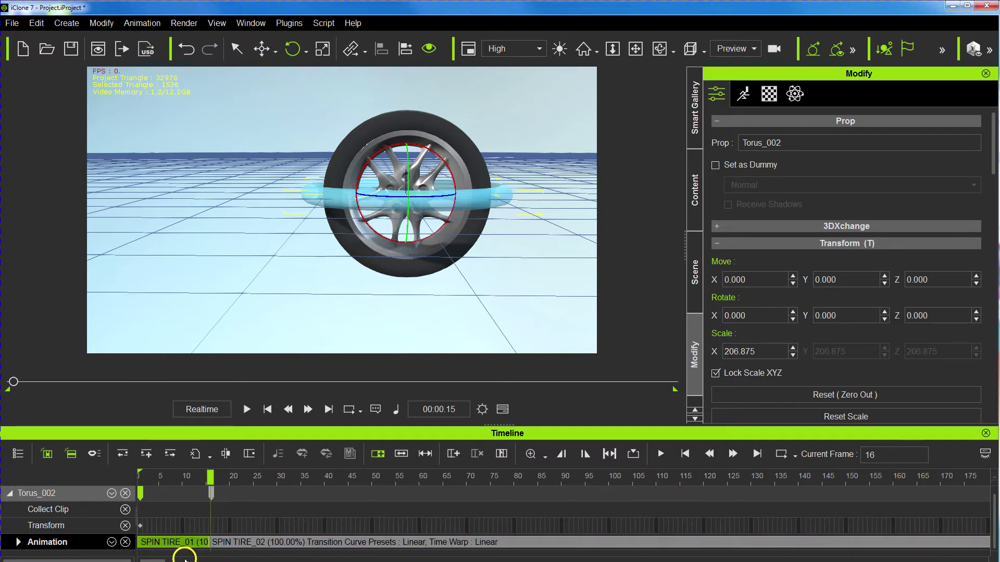
click(178, 542)
key(Delete)
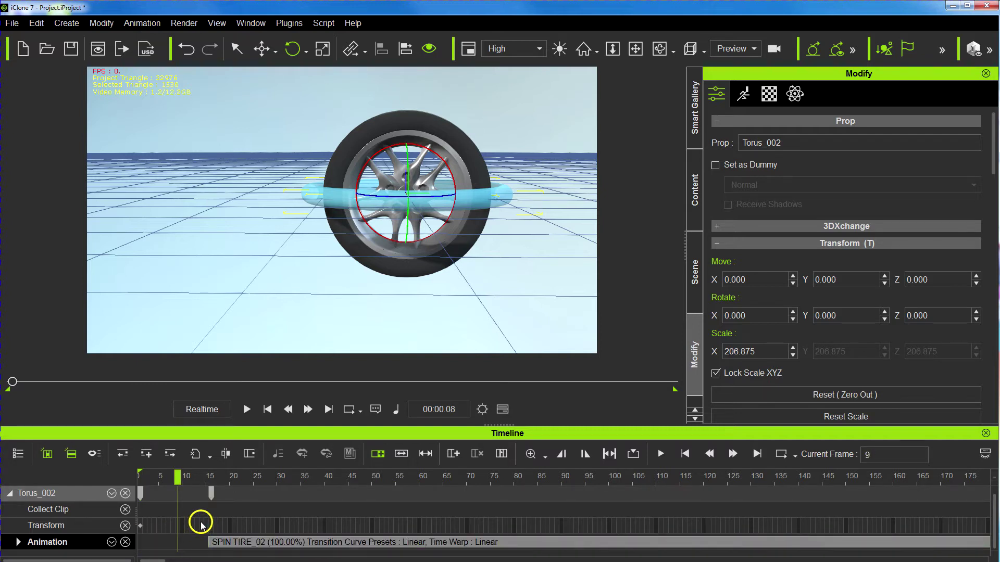
Move the trimmed SPIN TIRE_02 clip to the first frame of the Animation track and play the spin briefly
drag(232, 540, 135, 548)
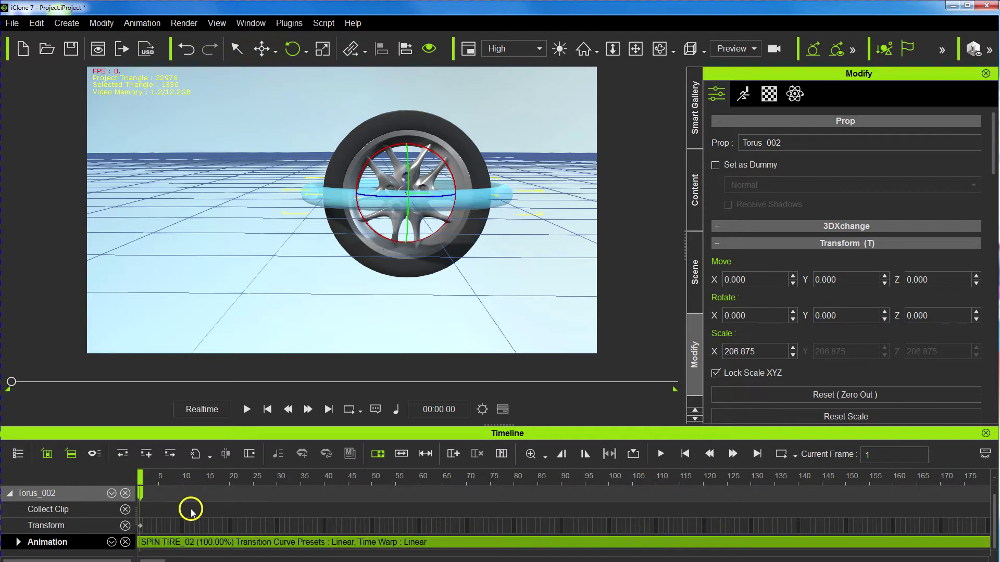
click(247, 411)
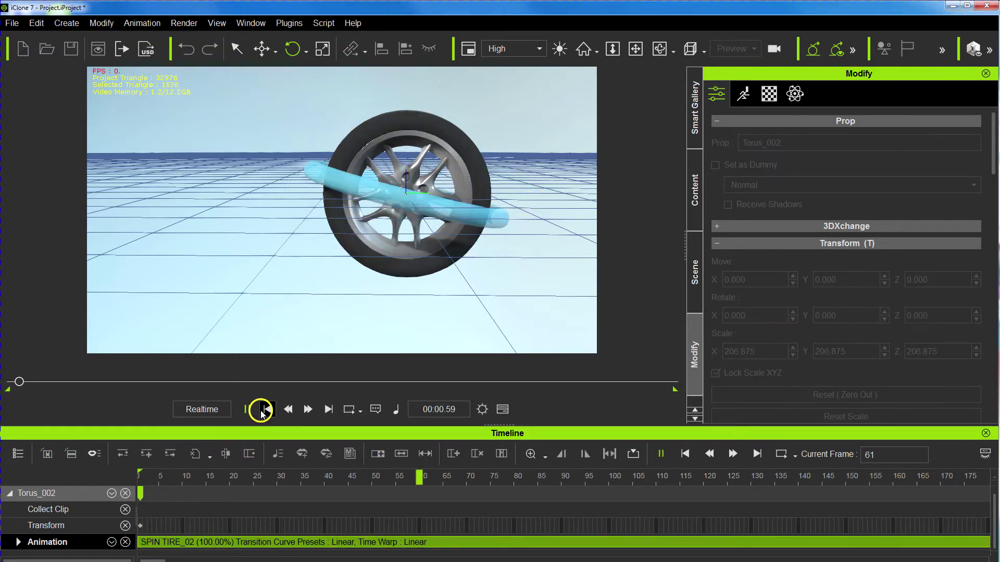
click(268, 410)
Loop the SPIN TIRE_02 clip by extending its end to about frame 2670 on the Animation track
alt+scroll(404, 503, down, 3)
alt+scroll(404, 503, down, 3)
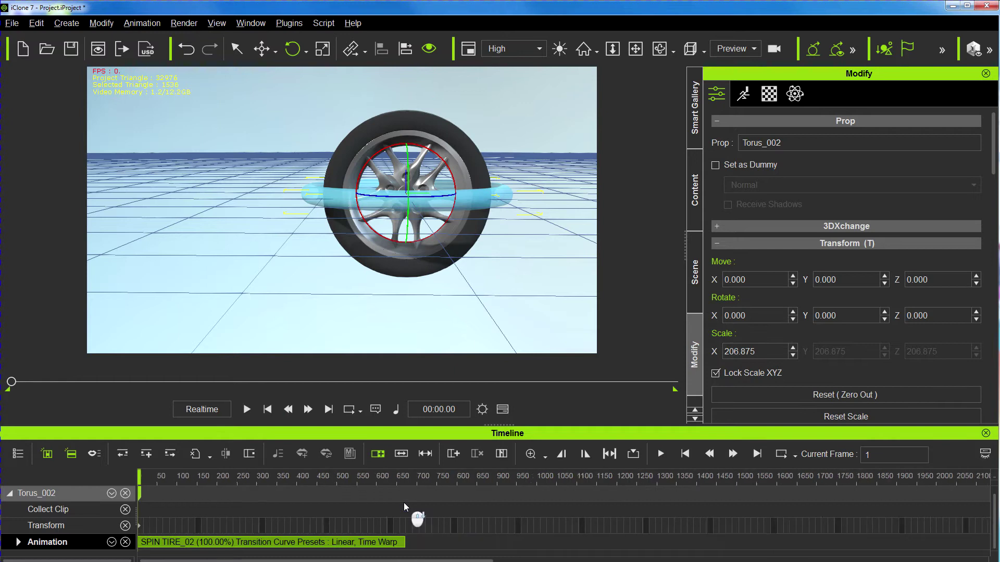
click(301, 544)
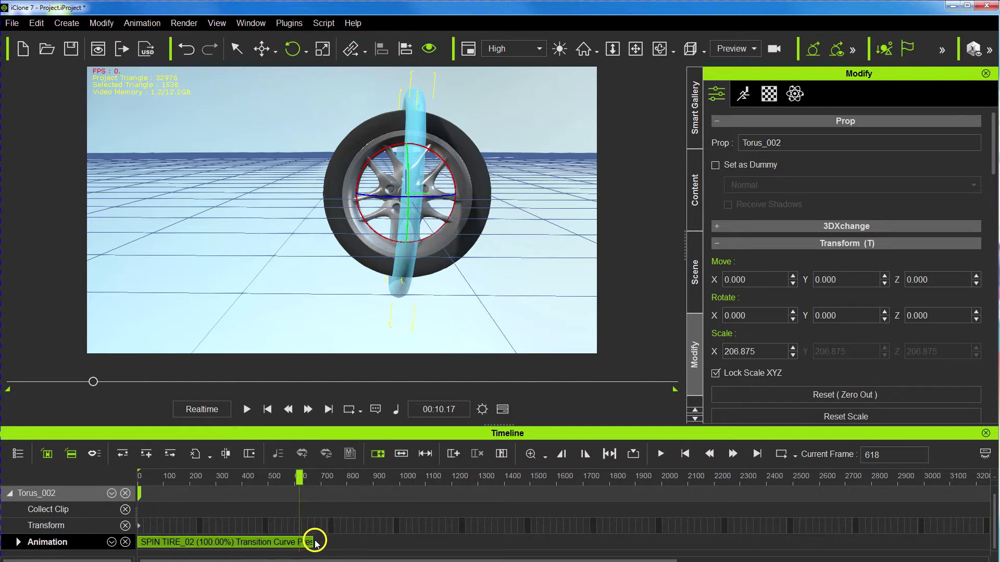
drag(310, 541, 695, 548)
Play the looped clip across its repeat points to check that the torus keeps spinning smoothly
click(271, 540)
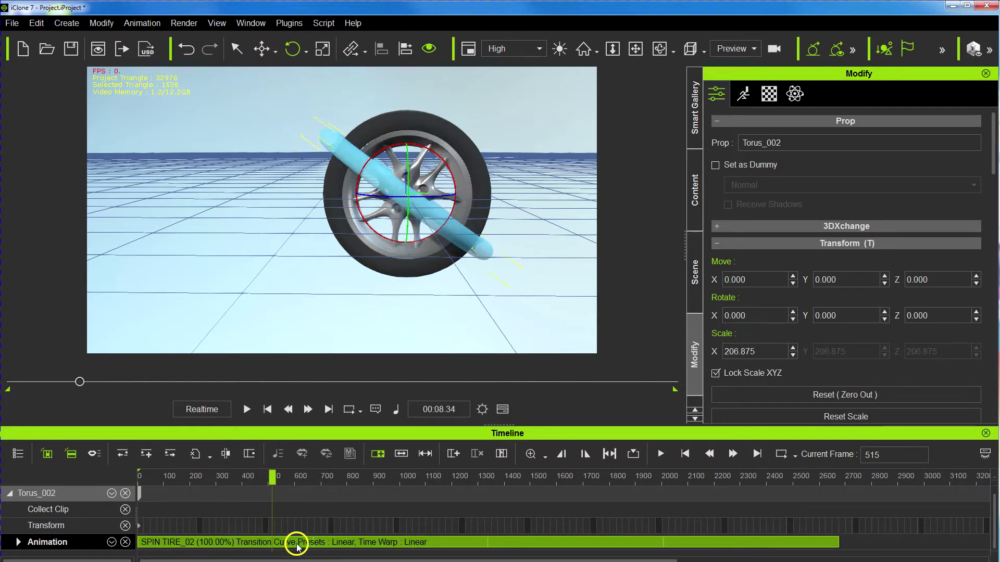
click(297, 545)
key(space)
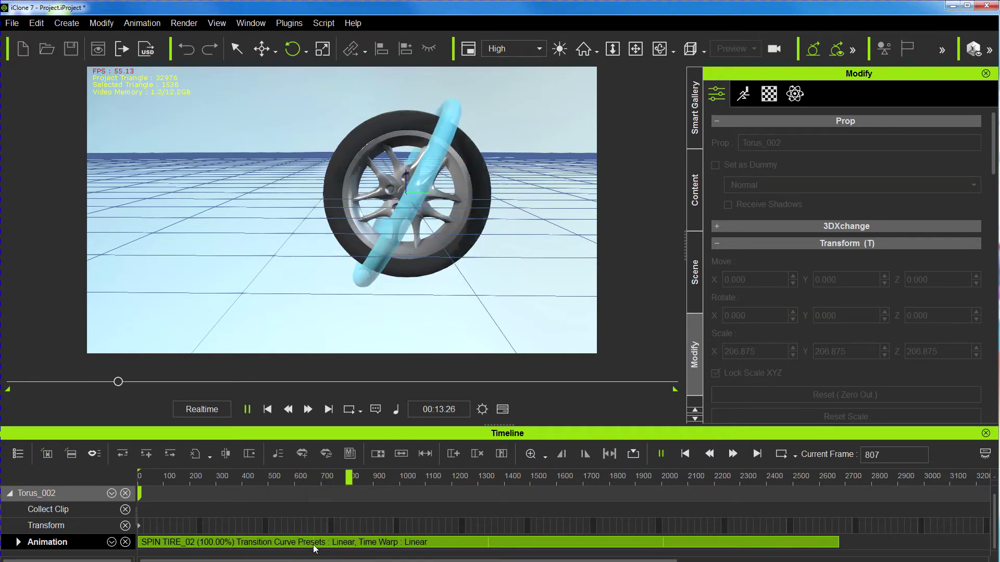
key(space)
click(480, 544)
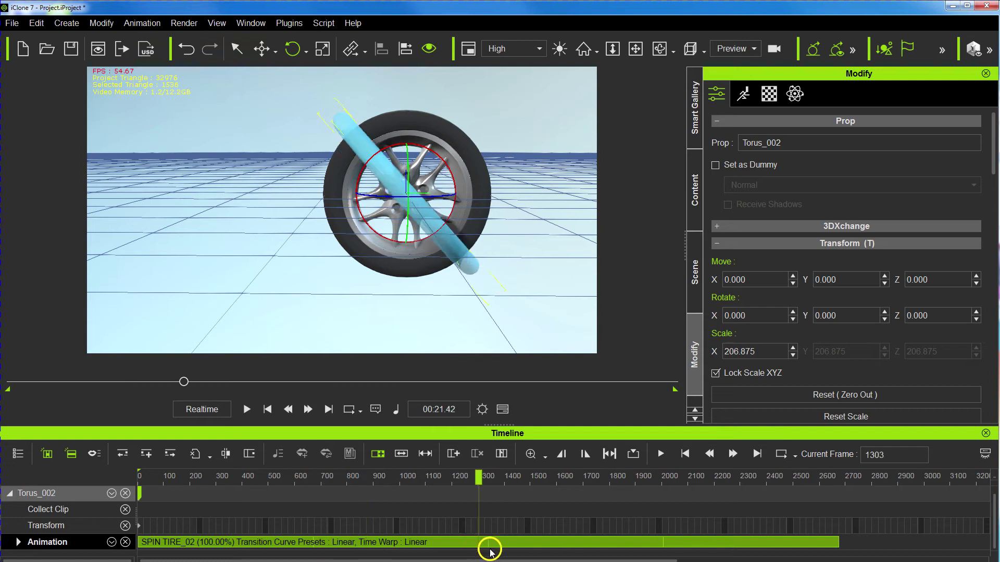
key(space)
key(space)
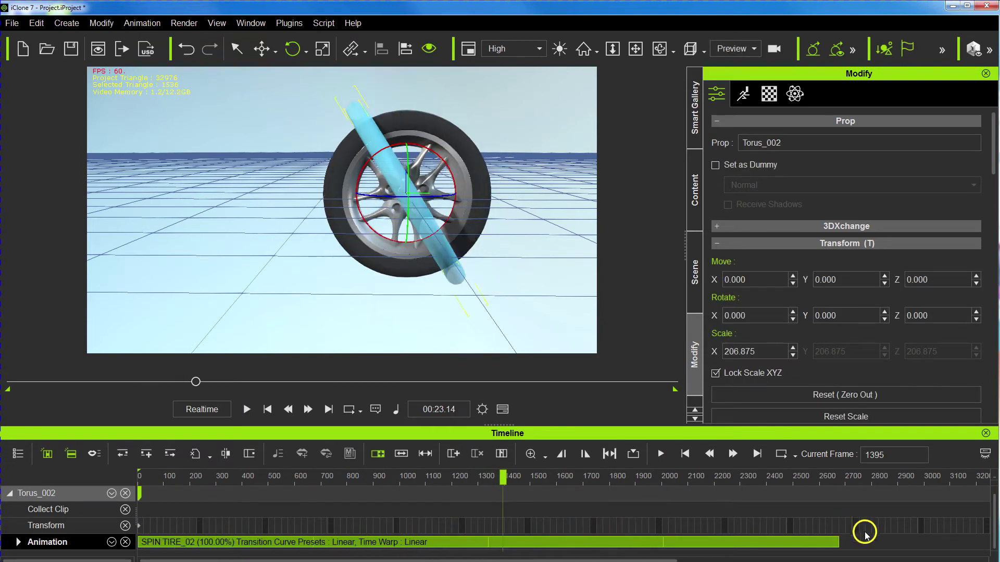
Extend the looped SPIN TIRE_02 clip to about frame 4010 and mark its whole range on the Collect Clip track
alt+scroll(752, 525, down, 3)
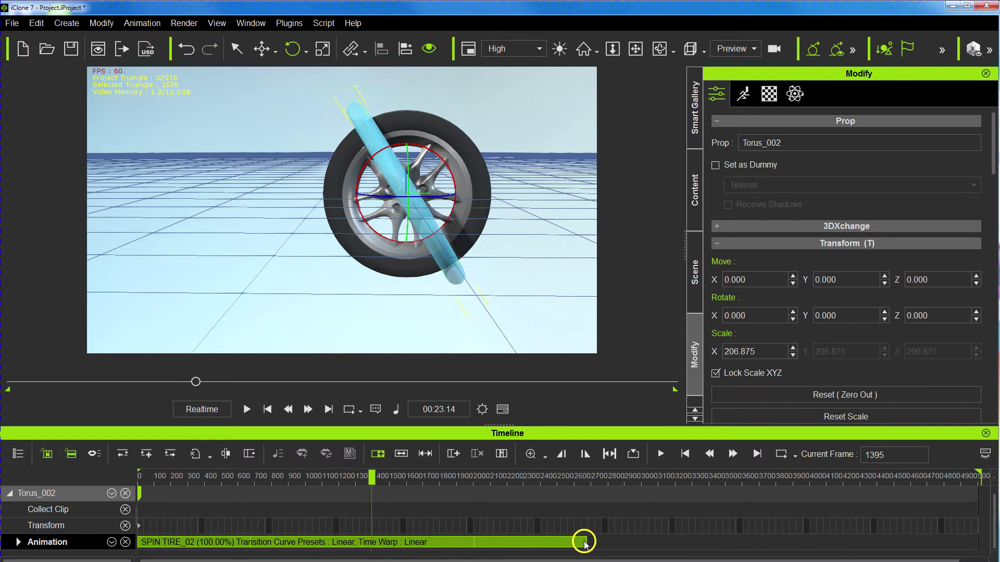
drag(584, 544, 719, 545)
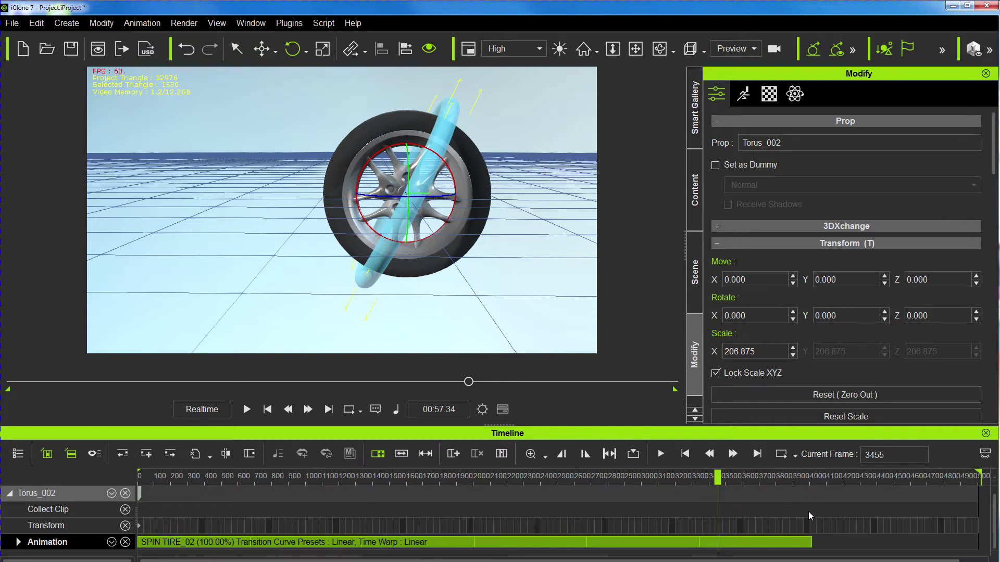
drag(808, 516, 87, 501)
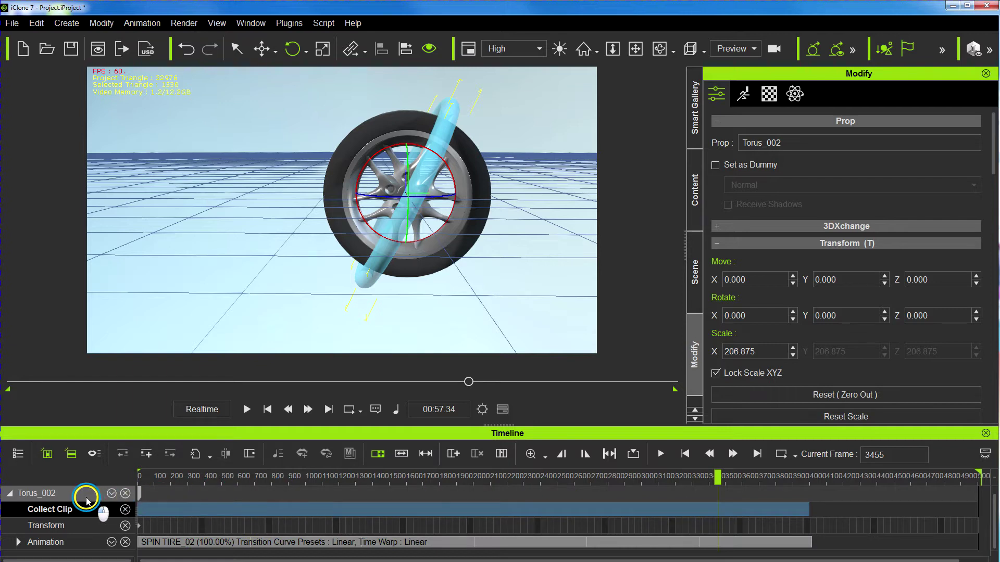
Add the collected range to the torus's Perform list under the name SPIN LONG
right_click(154, 510)
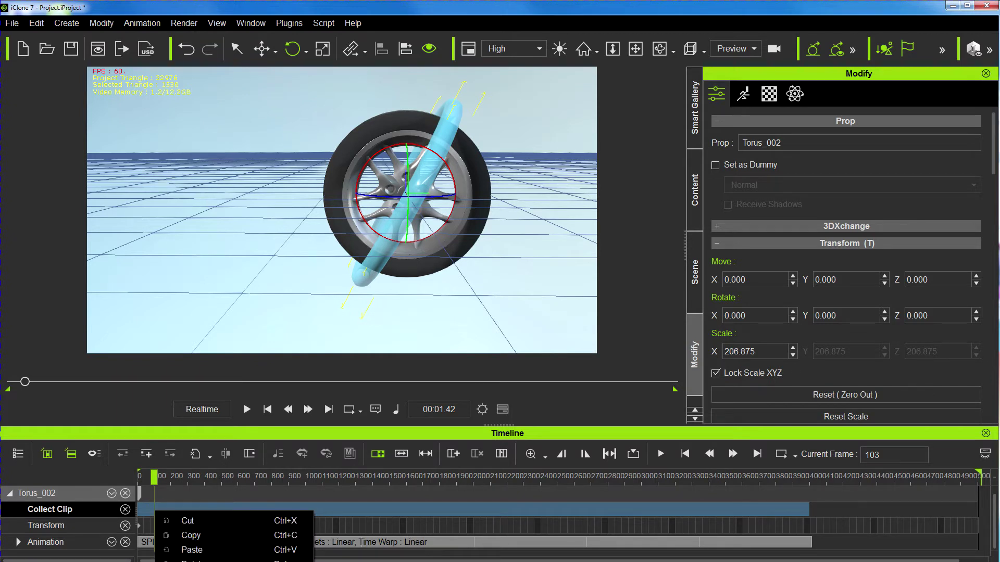
click(216, 558)
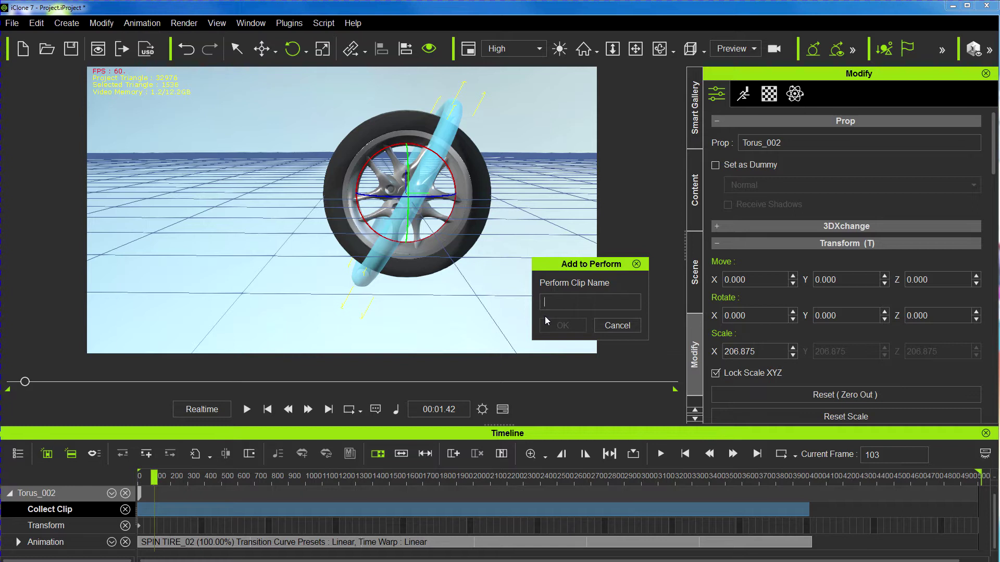
text(ONG)
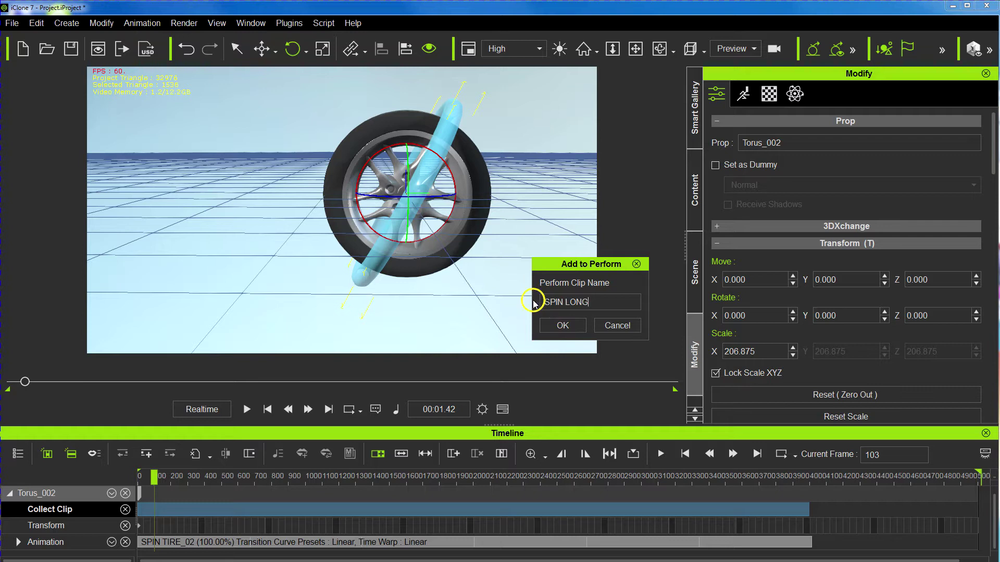
click(563, 326)
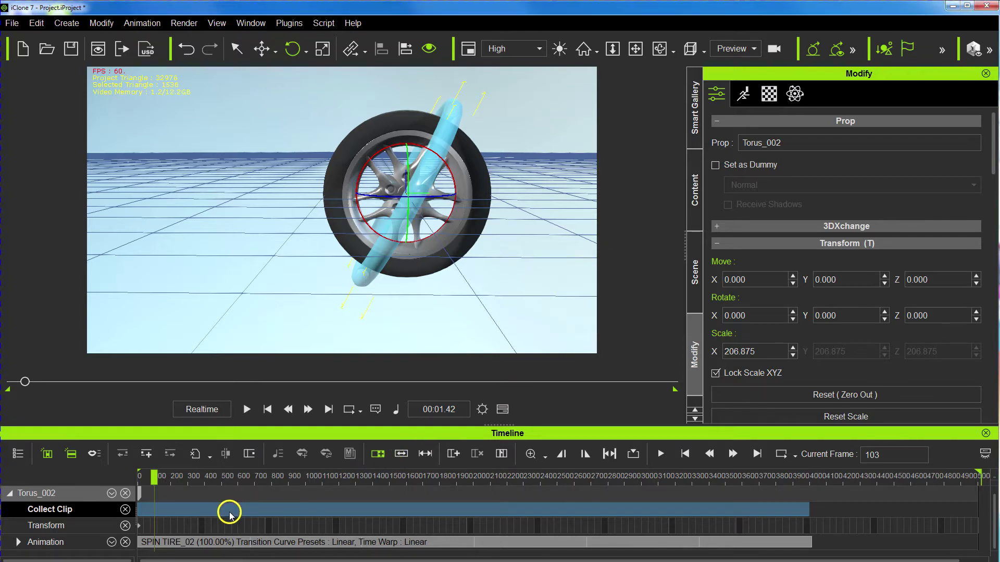
Return to the first frame and remove the object animation from the torus
click(268, 409)
click(416, 201)
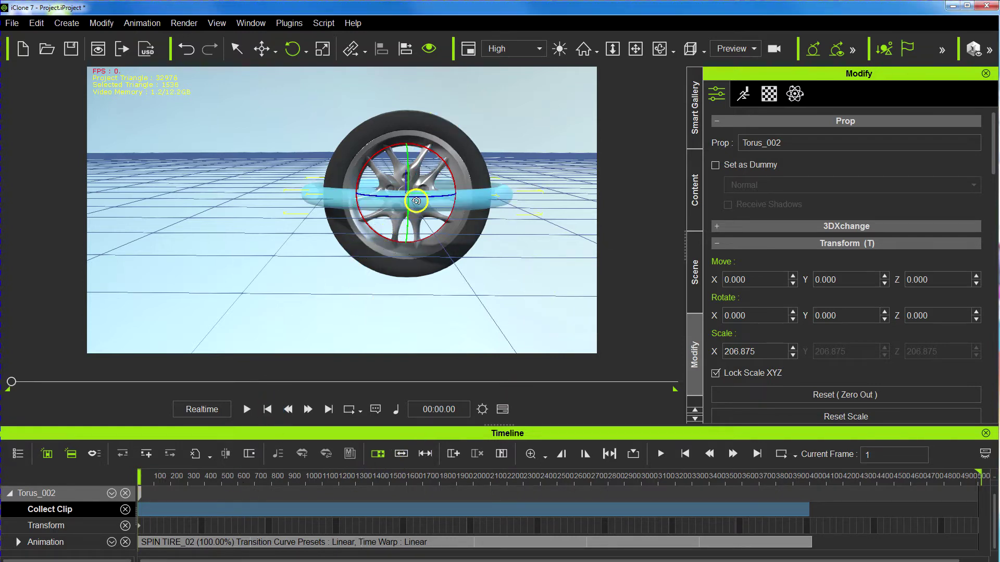
right_click(417, 200)
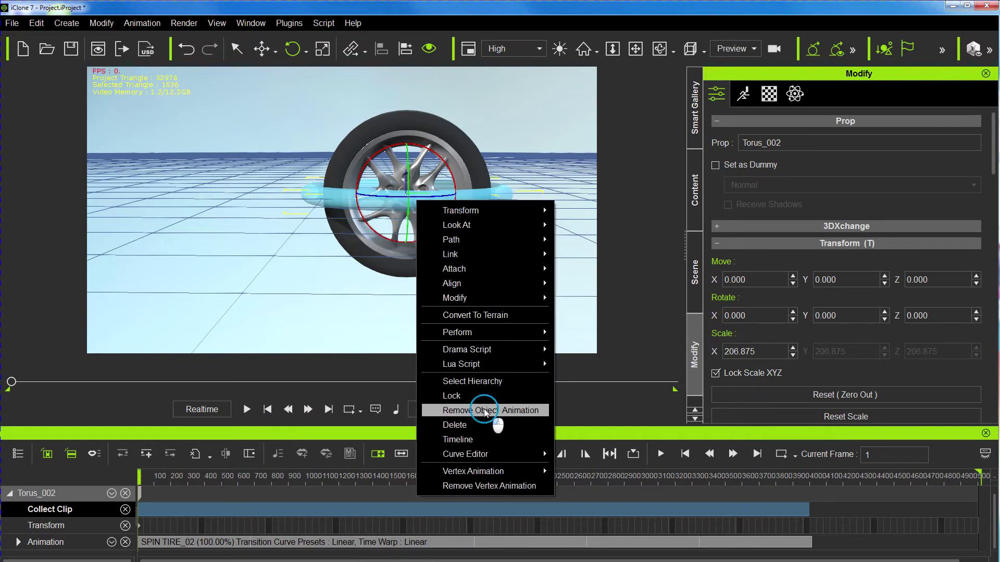
click(485, 411)
Apply the SPIN LONG perform clip to the torus from the first frame
click(268, 409)
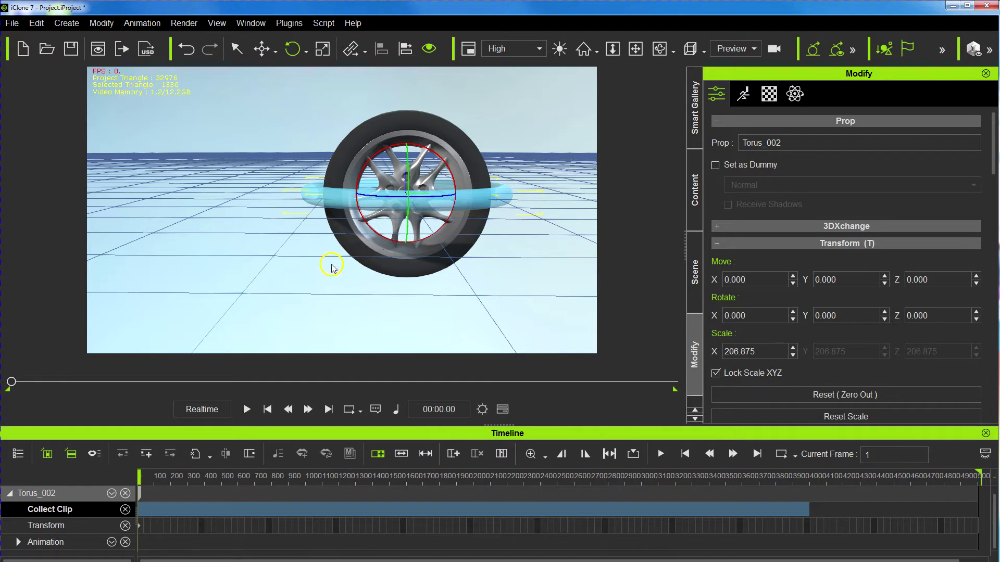
right_click(387, 198)
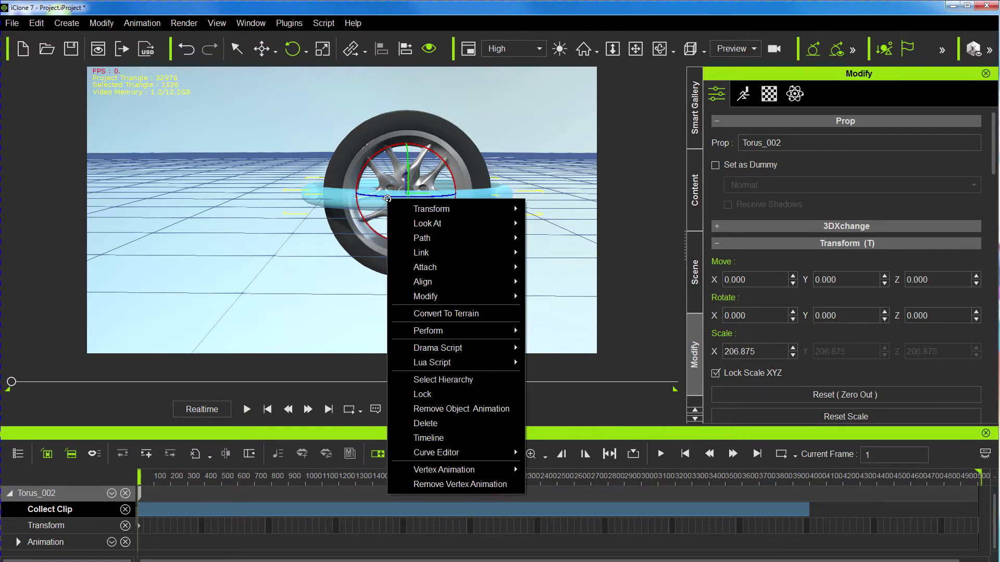
mouse_move(431, 331)
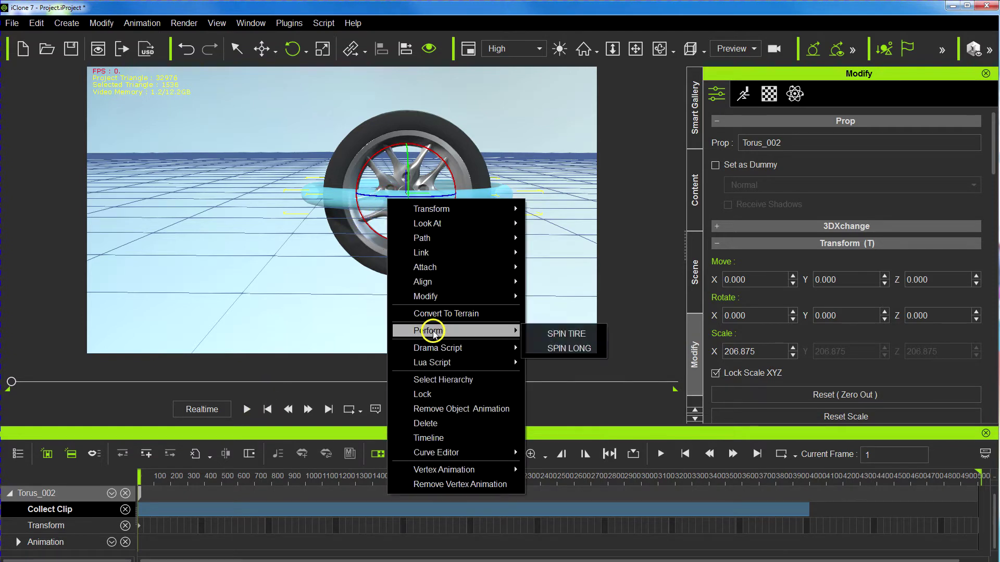
click(569, 348)
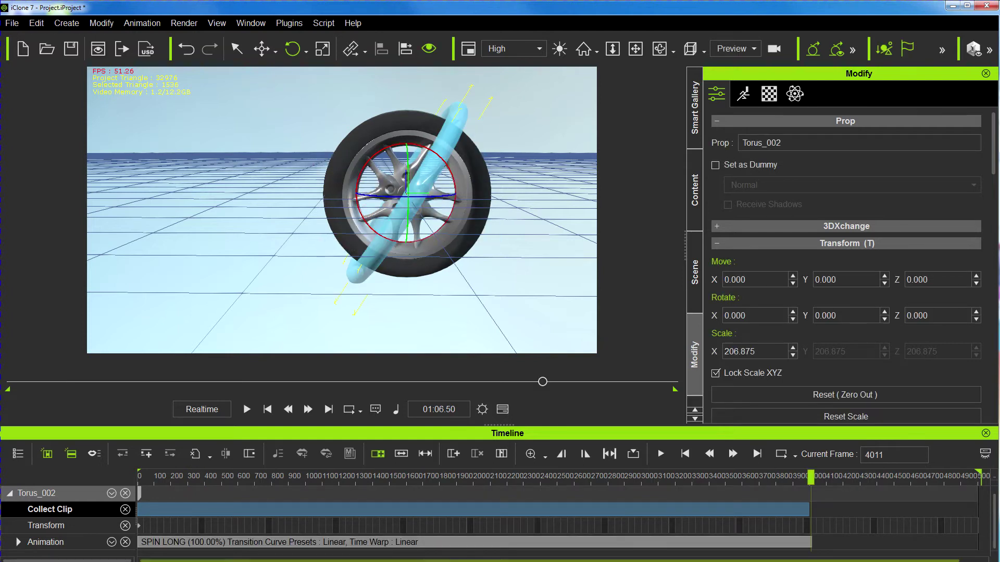
Play the SPIN LONG clip from the start to check the torus's rotation, and return to the first frame
click(439, 543)
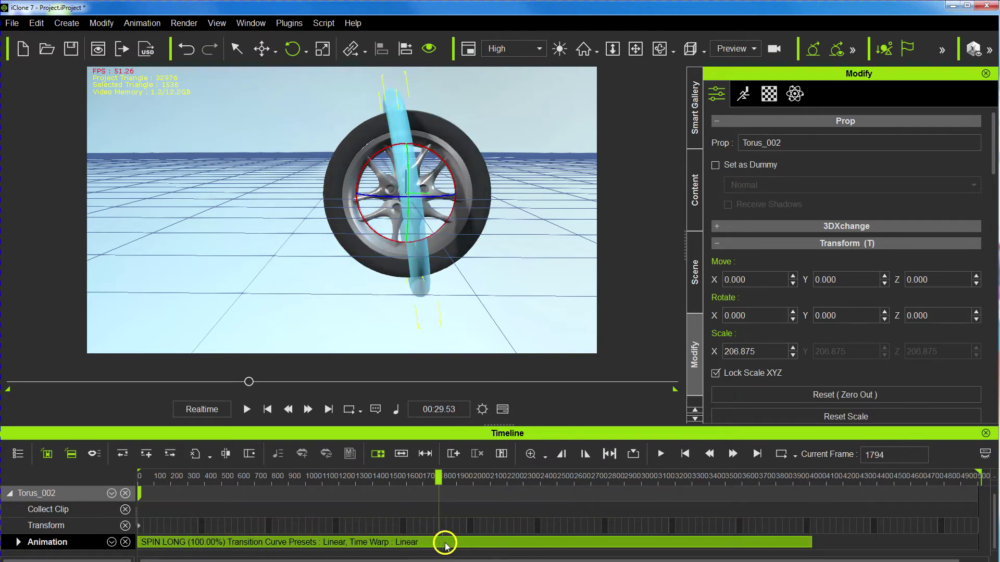
click(268, 410)
click(248, 410)
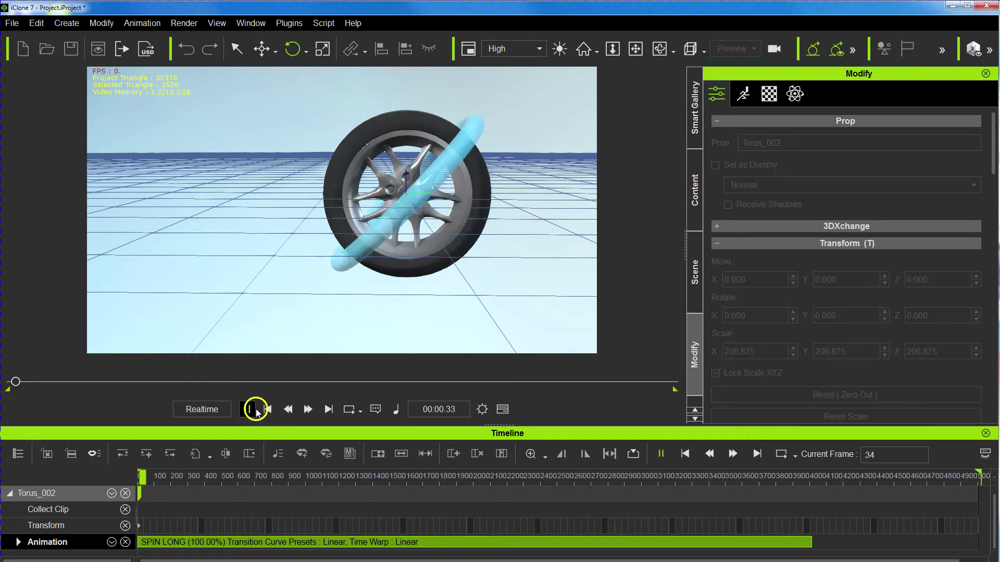
click(268, 411)
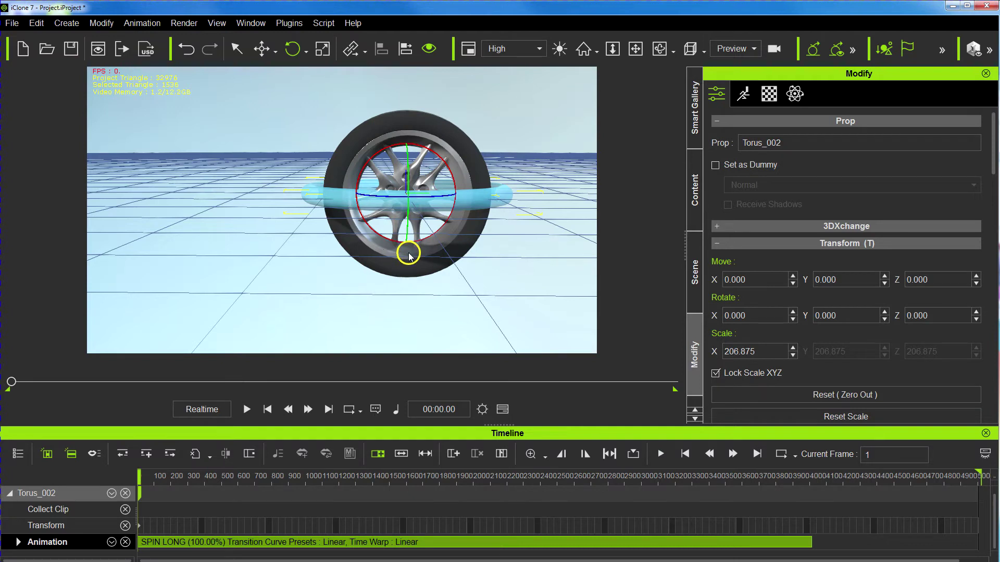
Rename the torus prop as WHEEL HELPER LF in the scene list and deselect it
right_drag(407, 256, 463, 264)
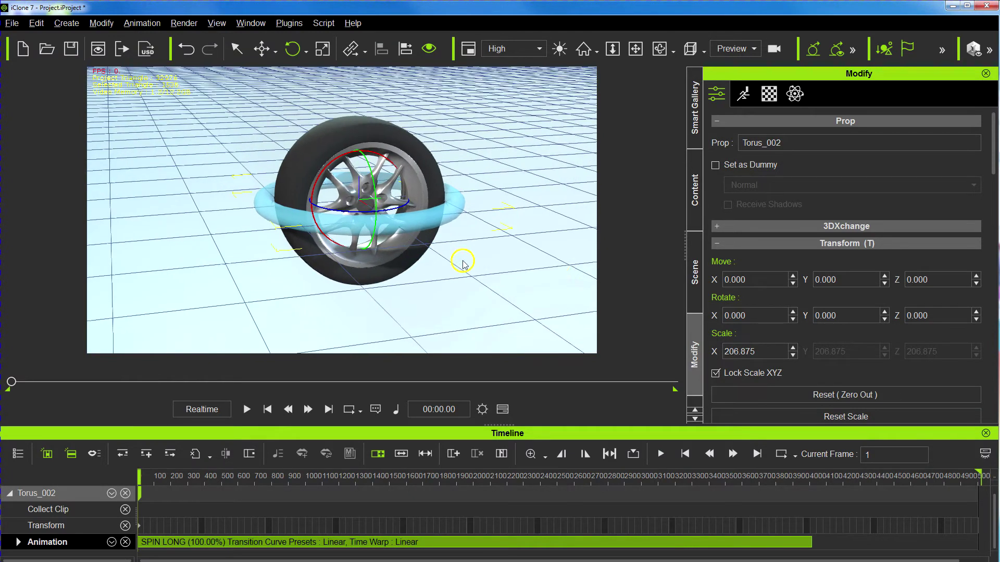
click(698, 255)
double_click(760, 166)
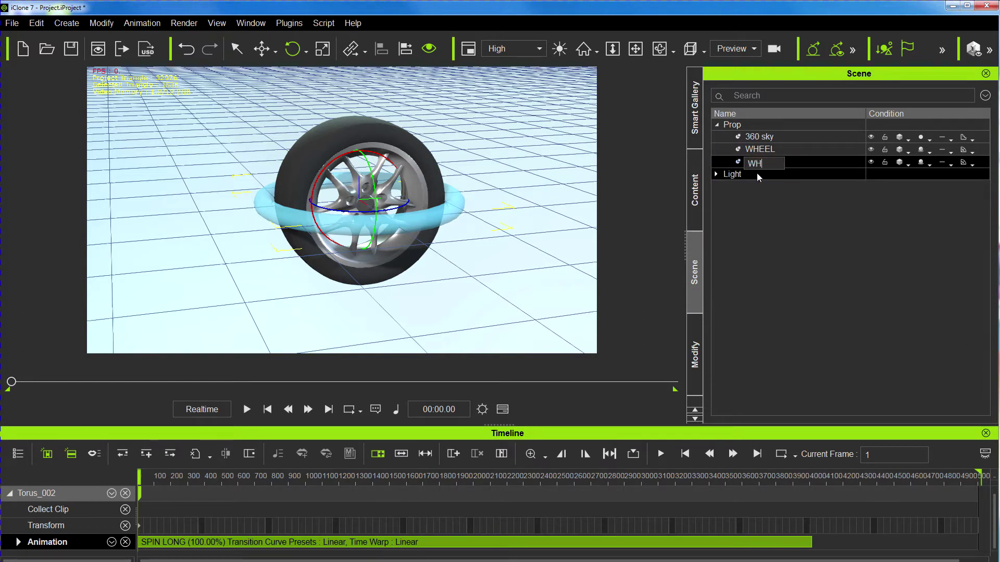
text(WHEEL HELPER)
click(768, 150)
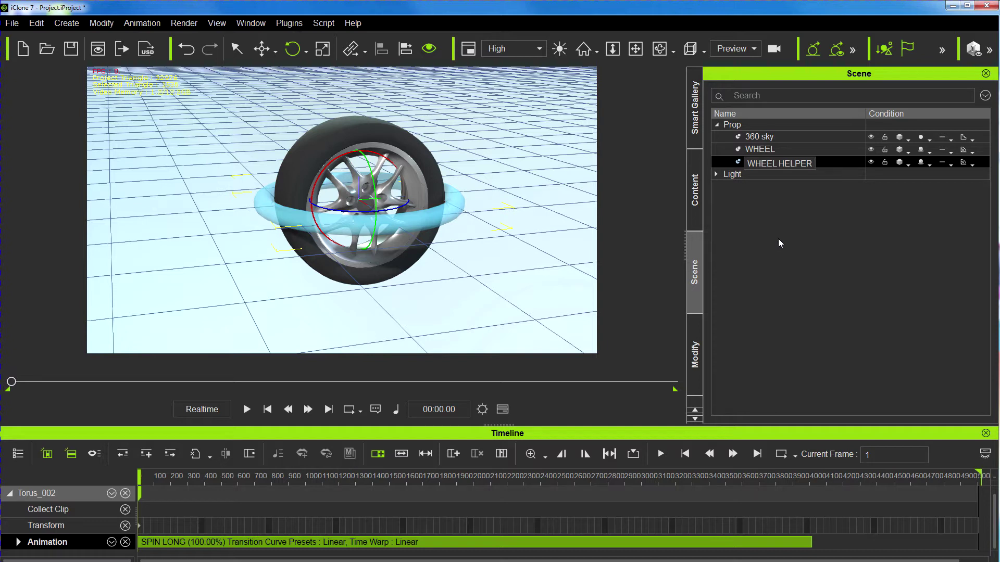
text(LF)
key(Return)
click(774, 240)
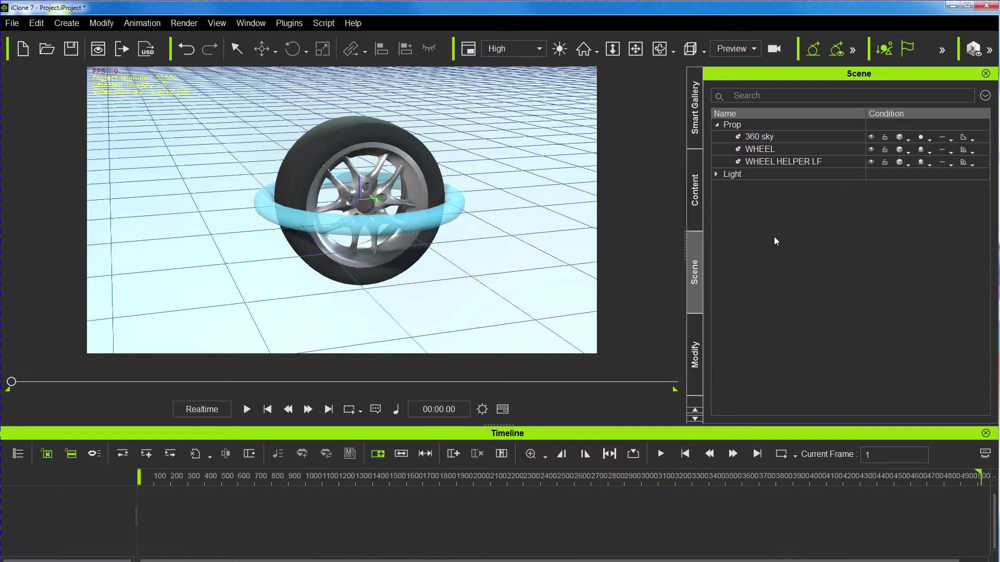
Attach the WHEEL prop to the torus helper
click(371, 138)
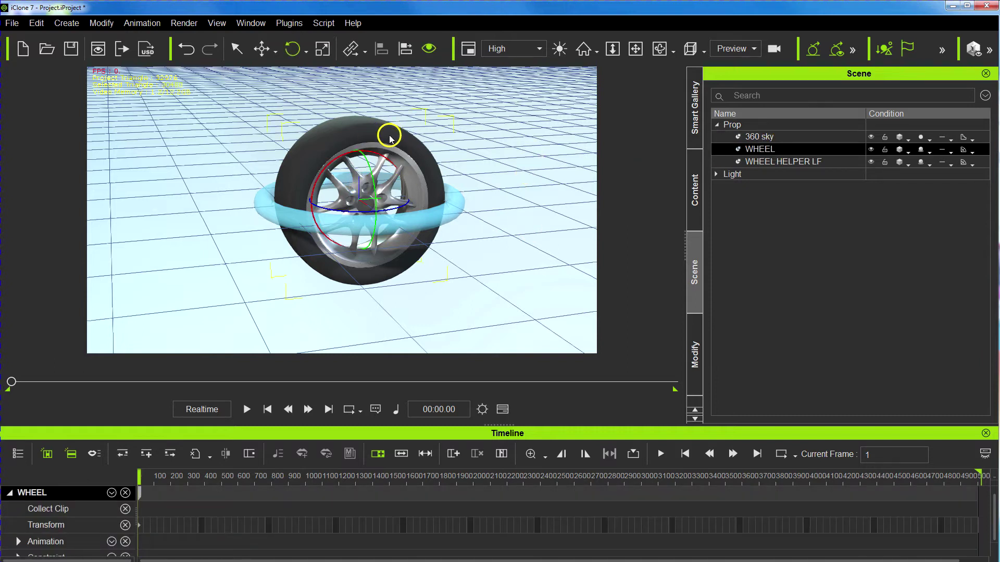
right_click(390, 138)
mouse_move(438, 205)
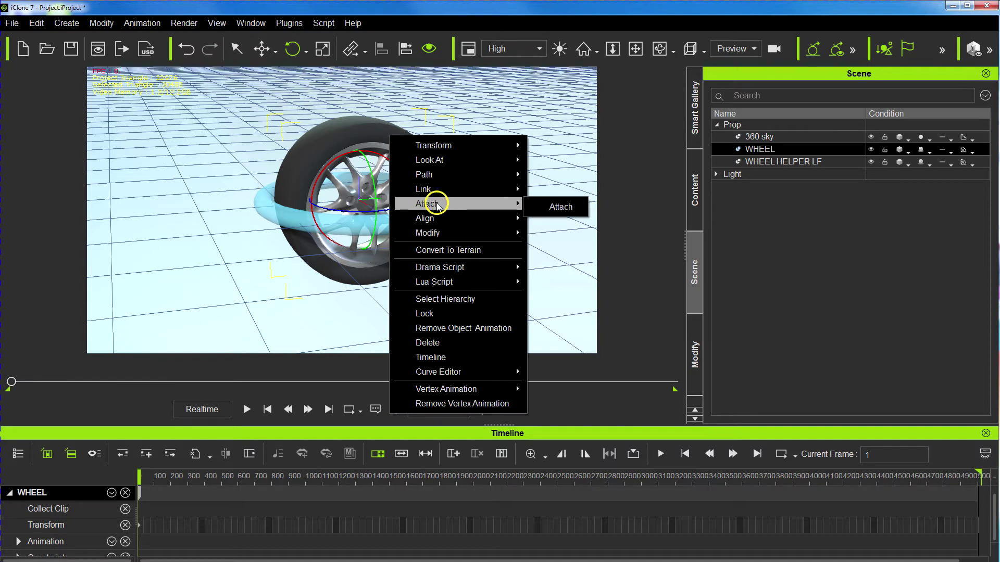
click(552, 207)
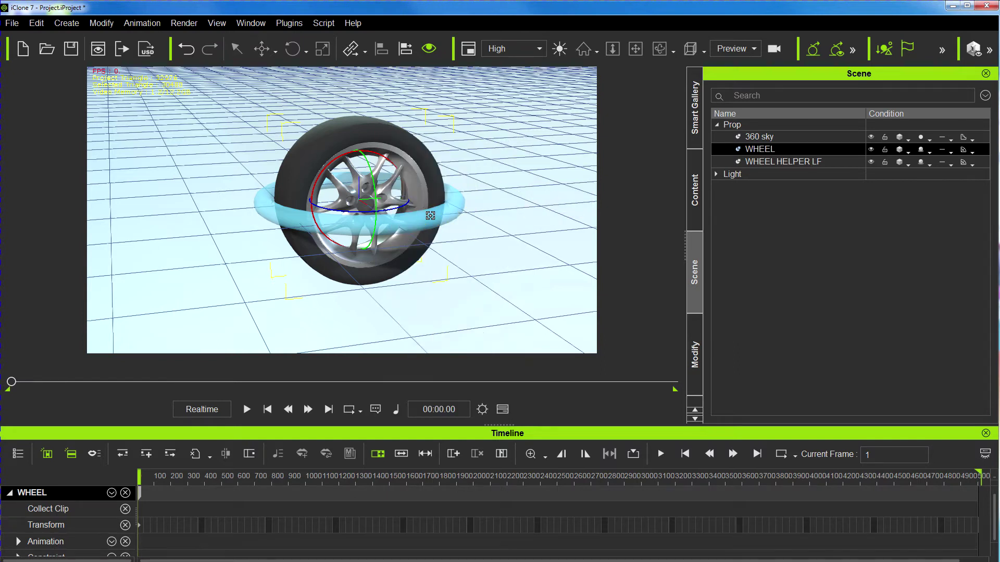
click(430, 215)
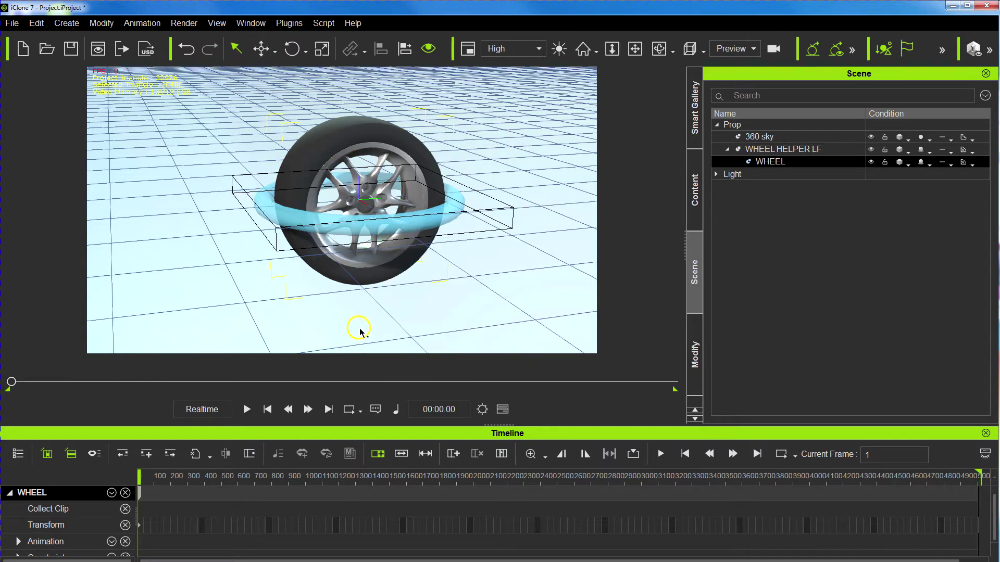
Play the animation to check the attached wheel's spin, return to the first frame and select WHEEL HELPER LF
click(247, 410)
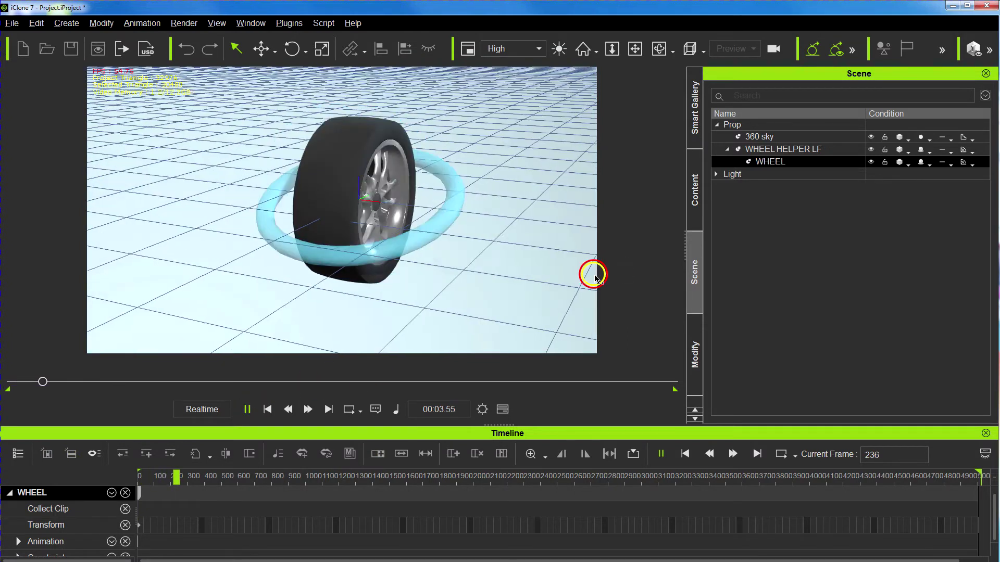
click(268, 410)
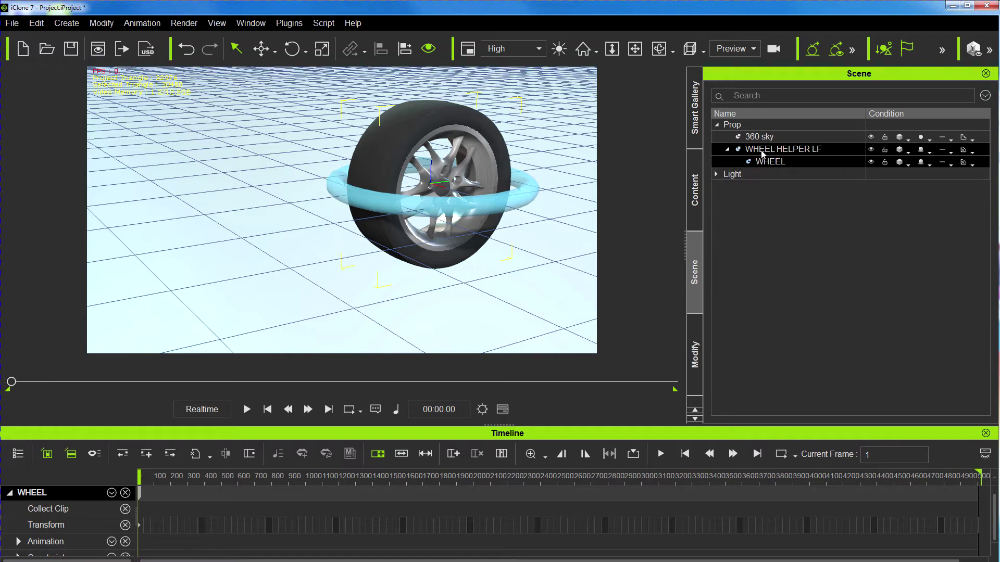
click(779, 150)
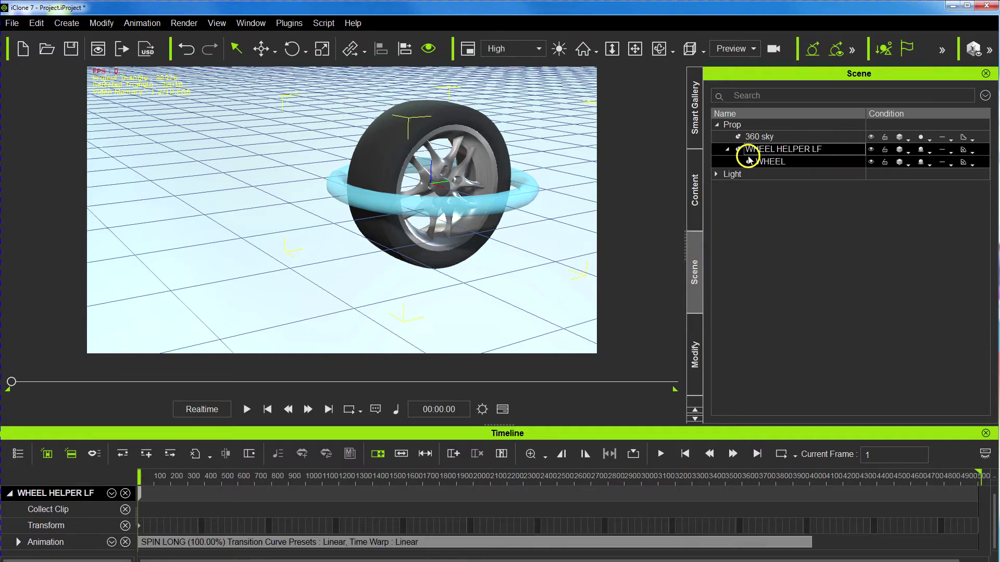
Set the WHEEL HELPER LF prop as a dummy and return to the scene list
click(695, 354)
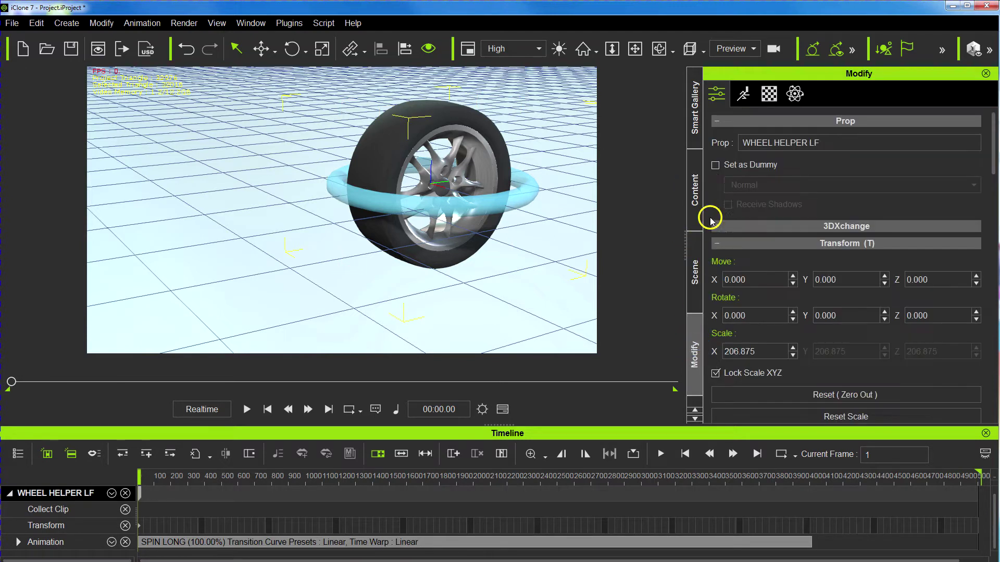
click(715, 166)
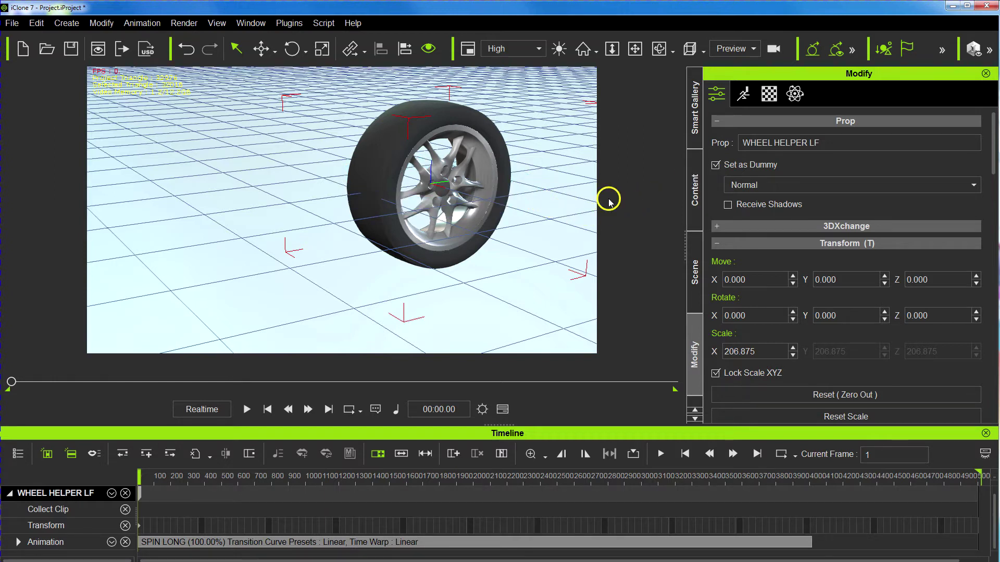
click(698, 265)
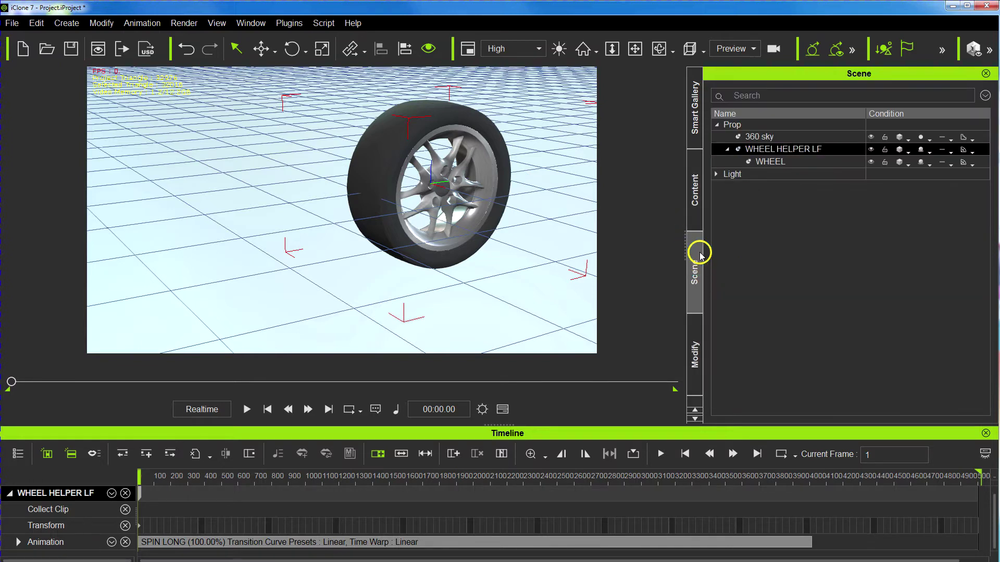
click(758, 149)
click(704, 249)
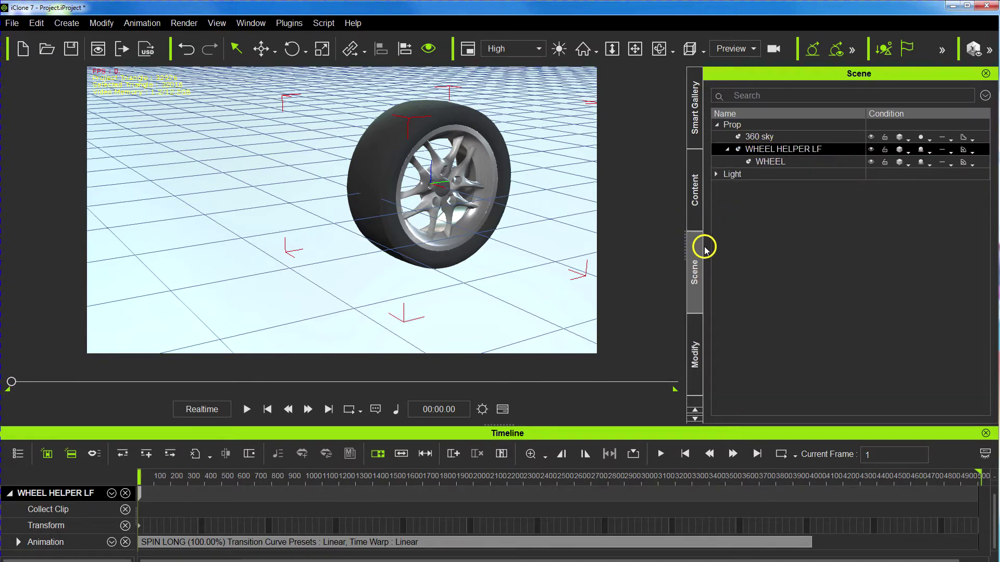
Add the Cone_001 prop from 3D Blocks and move it along Y to about -221, clear of the wheel
click(695, 200)
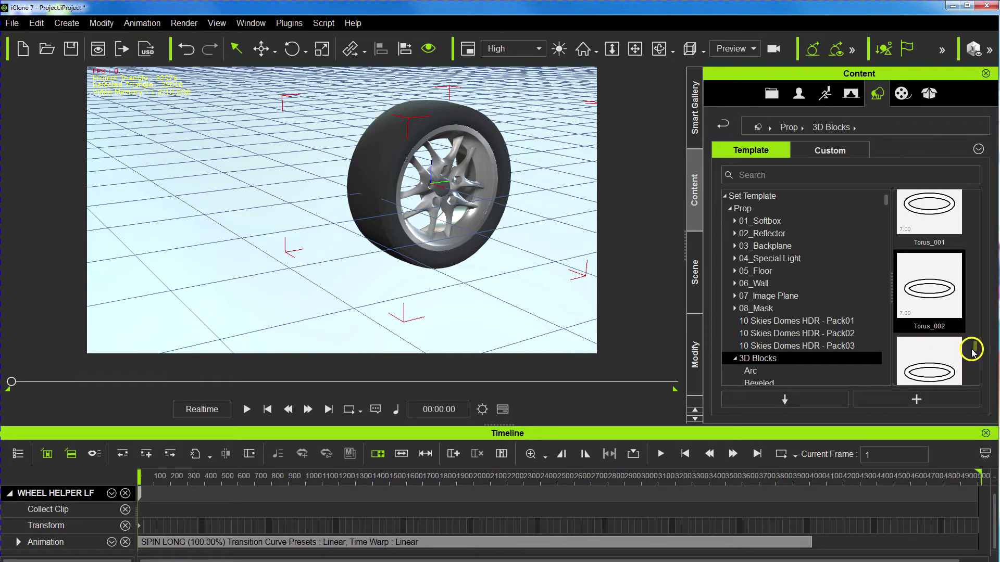
drag(976, 349, 423, 283)
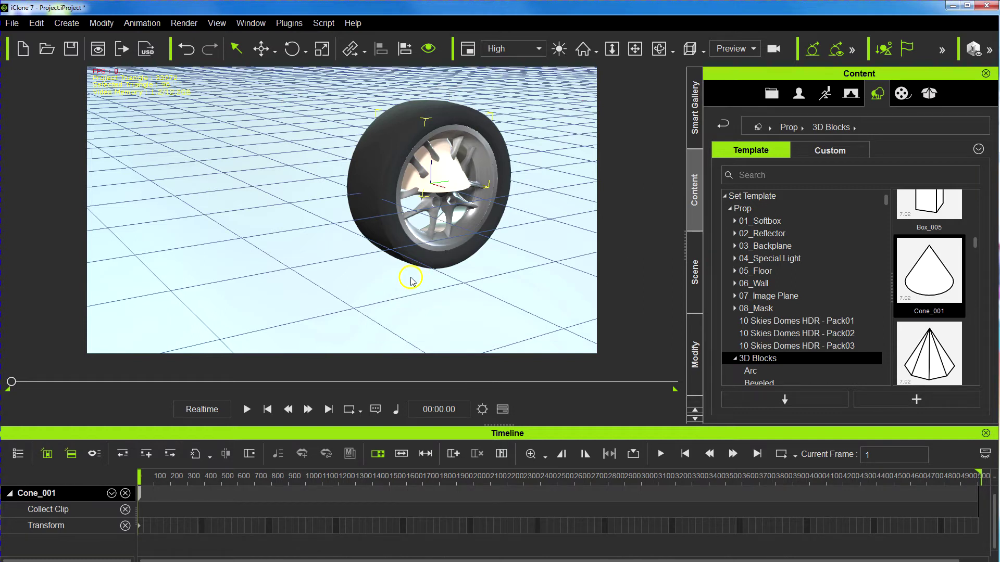
click(447, 282)
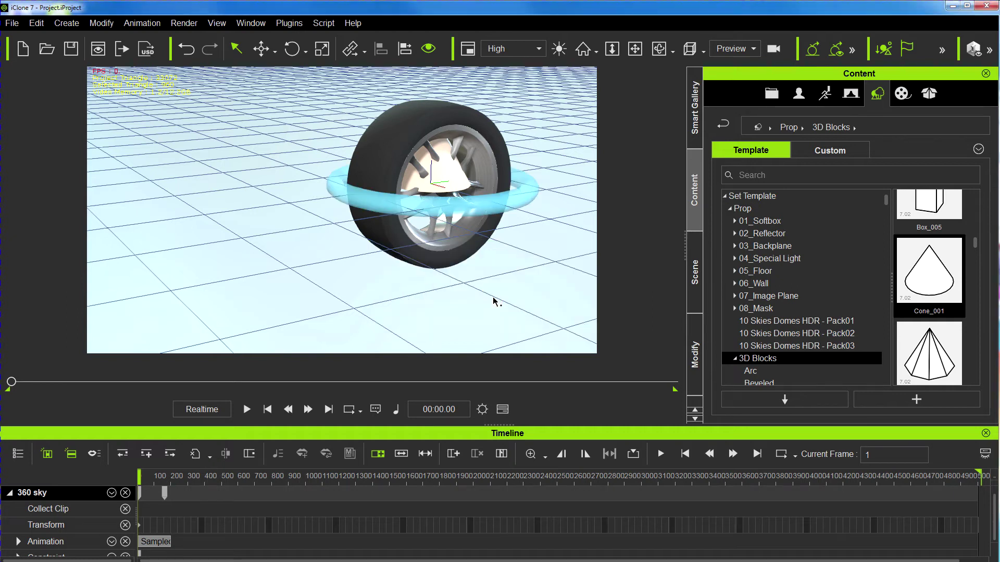
right_drag(506, 282, 552, 270)
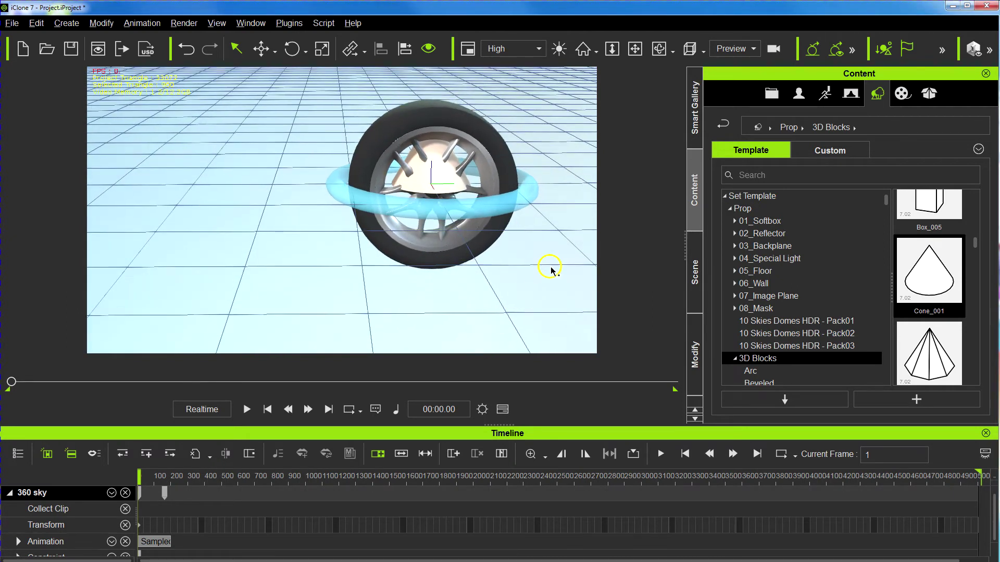
click(696, 277)
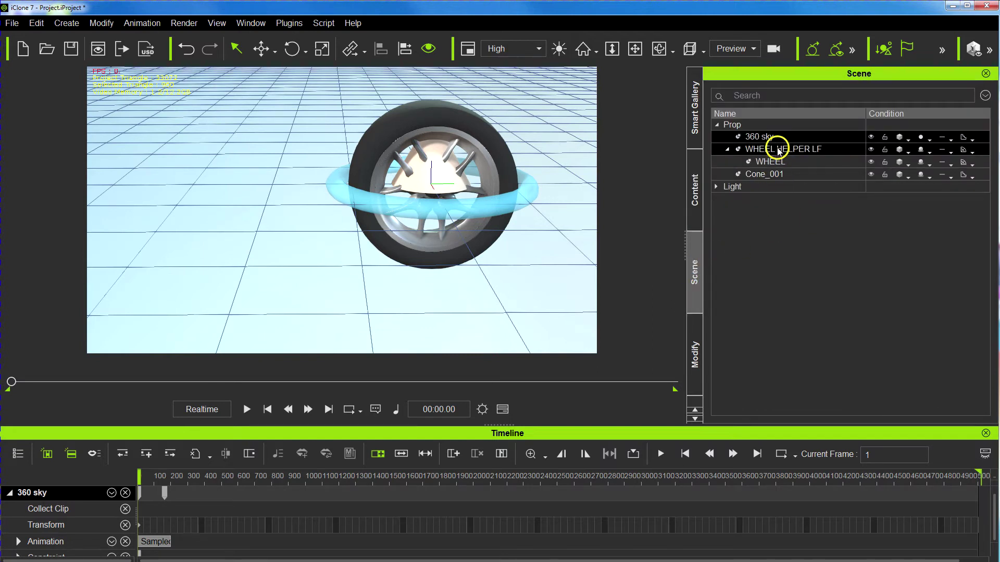
click(780, 176)
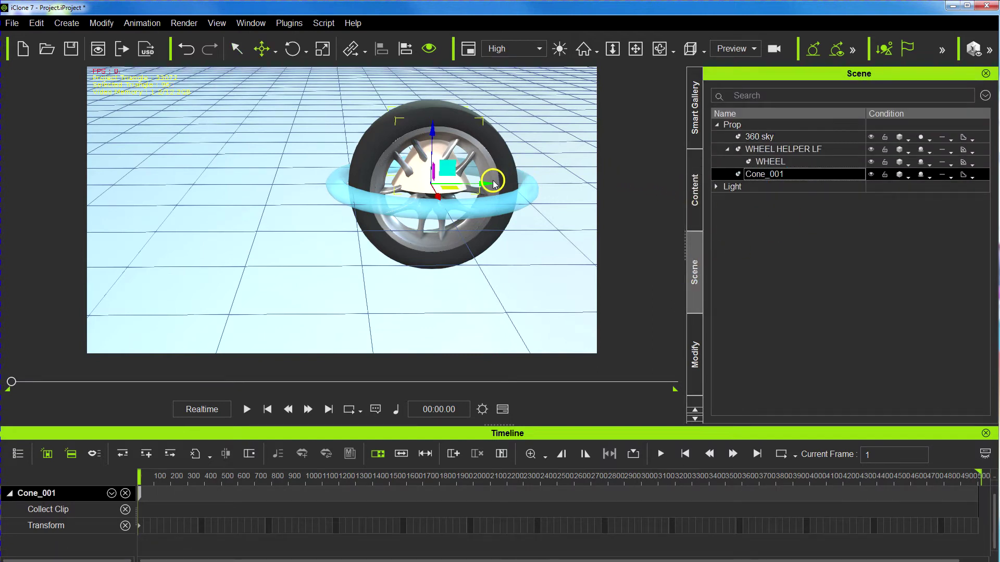
drag(487, 183, 315, 193)
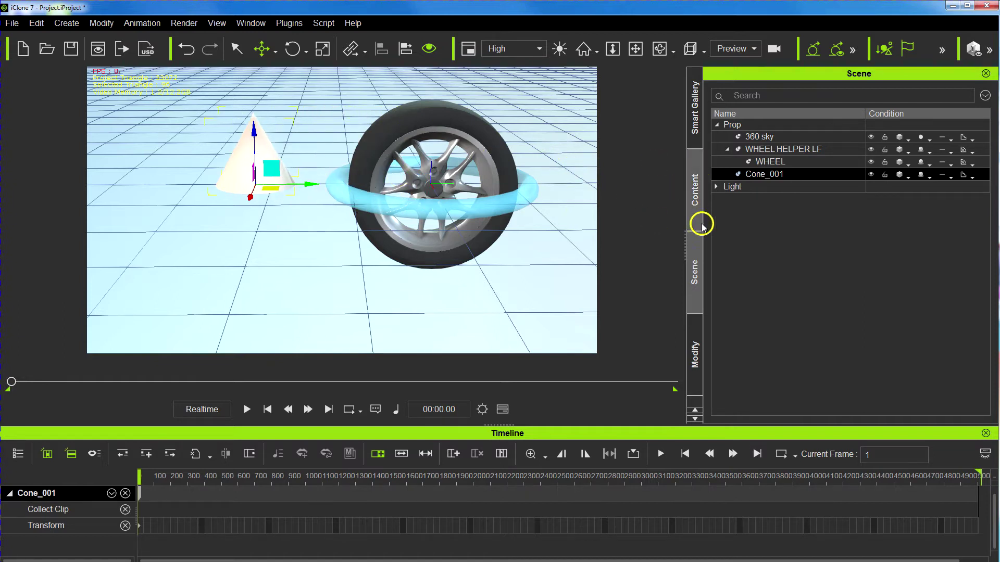
Set the cone's pivot to the top middle so it sits at the cone's tip
click(695, 352)
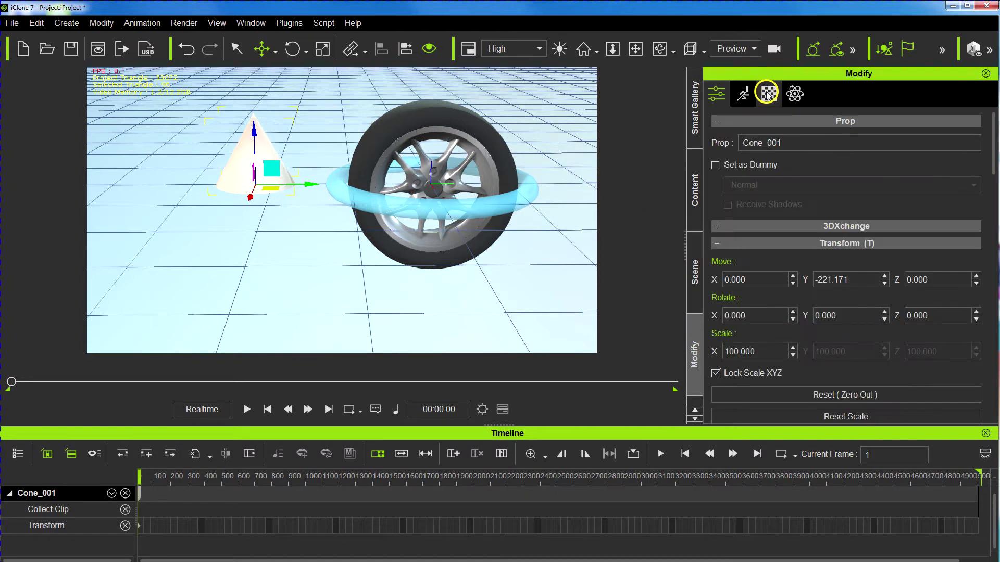
scroll(809, 301, down, 10)
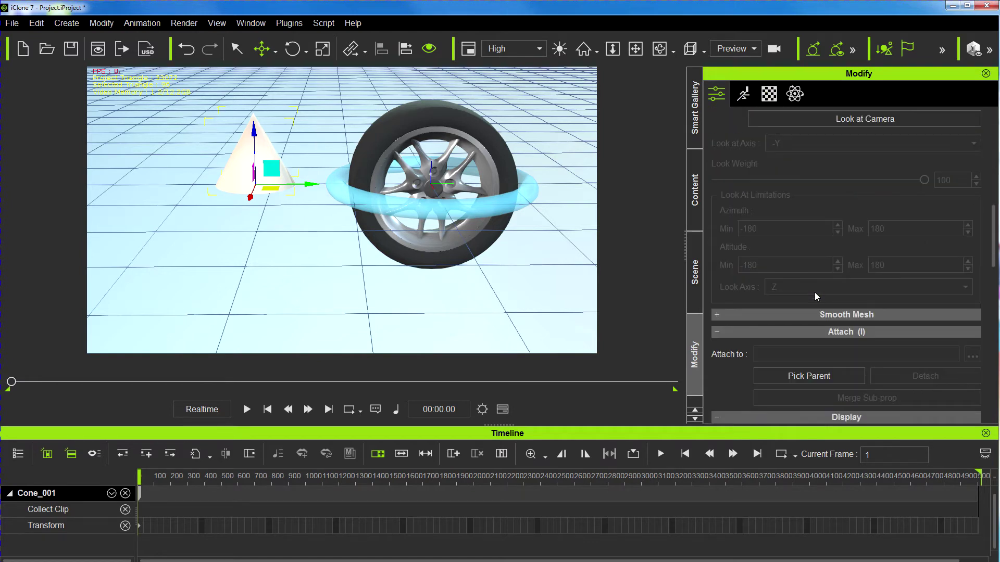
scroll(814, 292, down, 10)
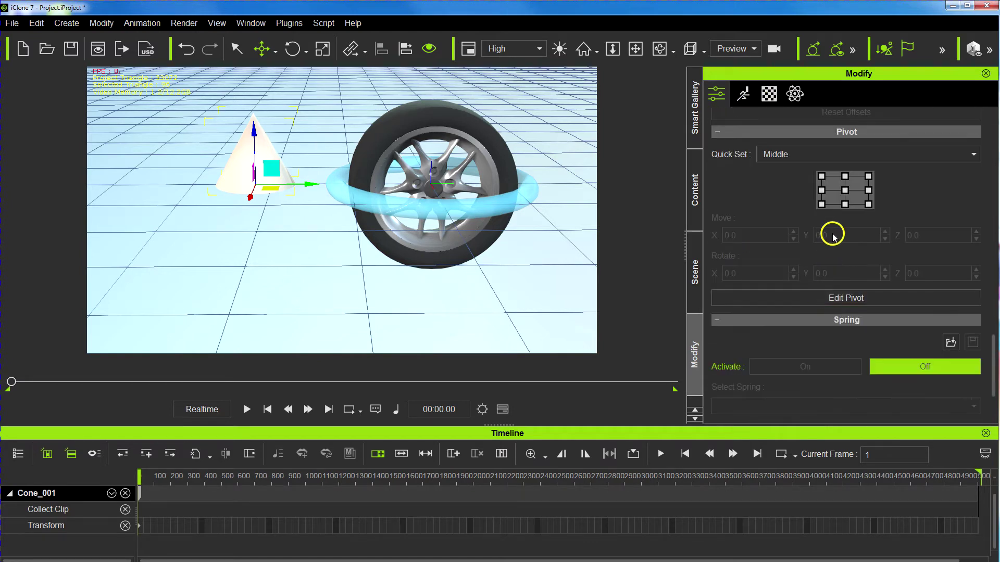
click(844, 177)
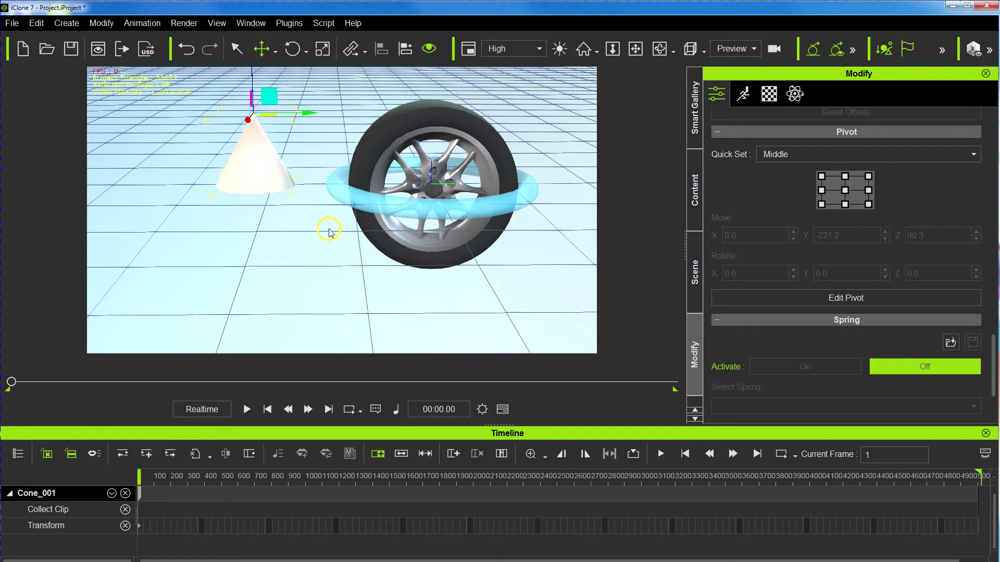
Rotate the cone -90 degrees about X so its tip faces the wheel side
middle_drag(329, 232, 337, 274)
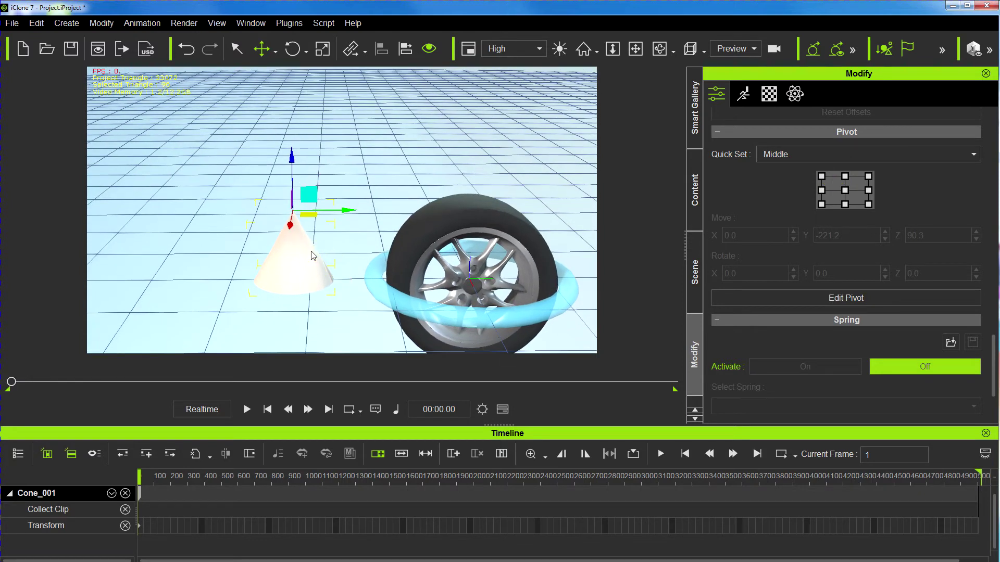
key(e)
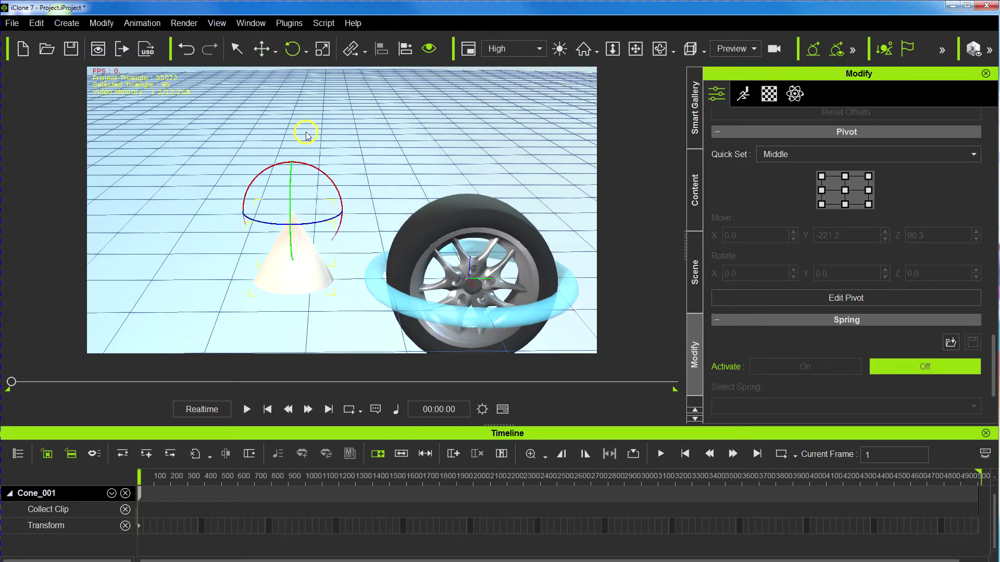
drag(318, 164, 338, 209)
Set the cone's Move Y and Move Z values to 0 to centre its tip on the wheel
scroll(782, 203, up, 10)
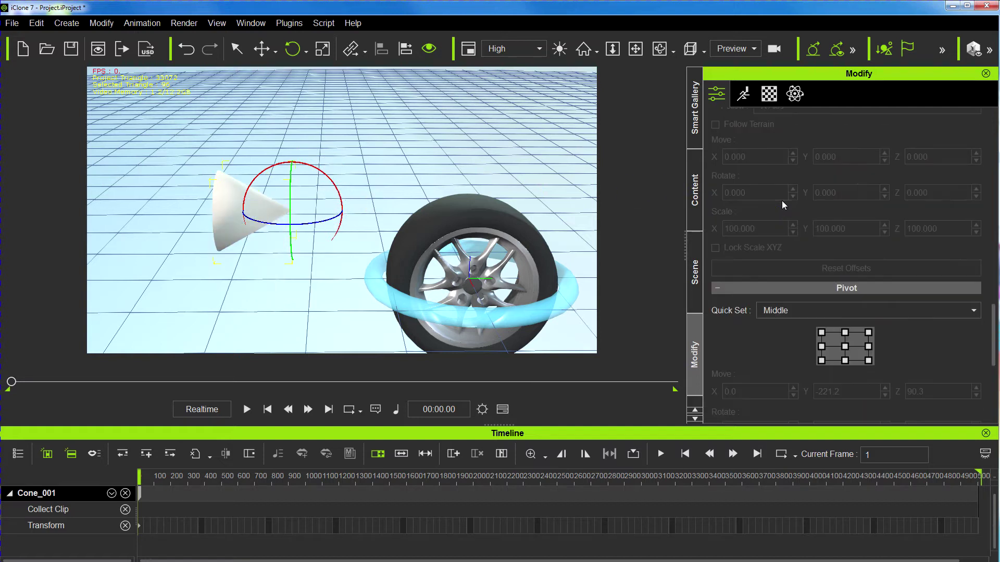
scroll(782, 203, up, 15)
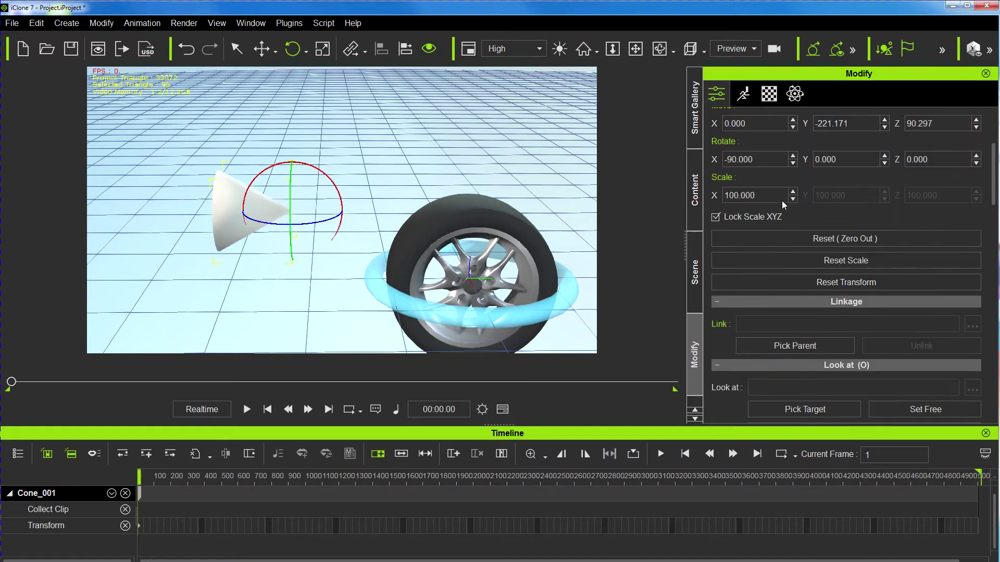
double_click(873, 281)
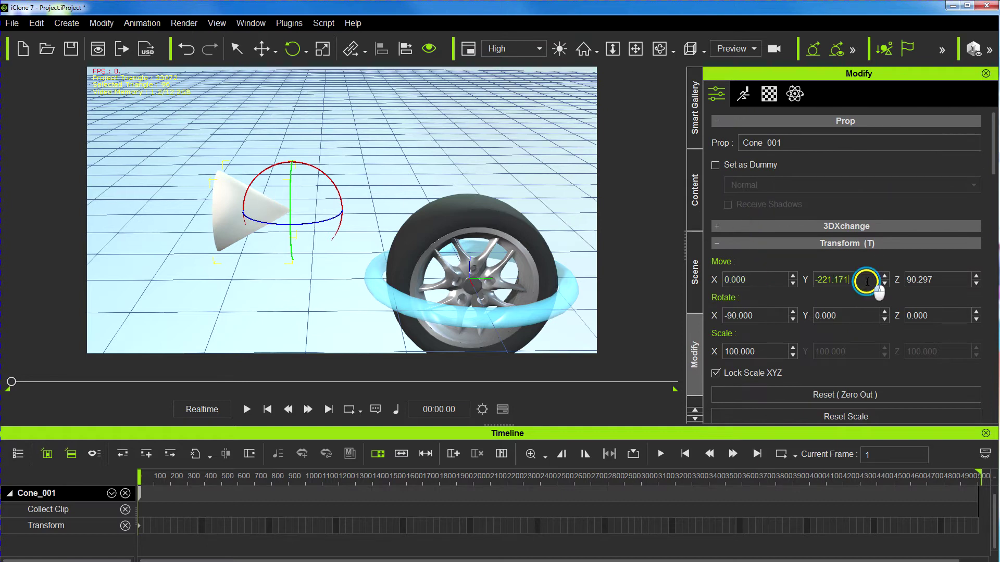
text(0)
key(Return)
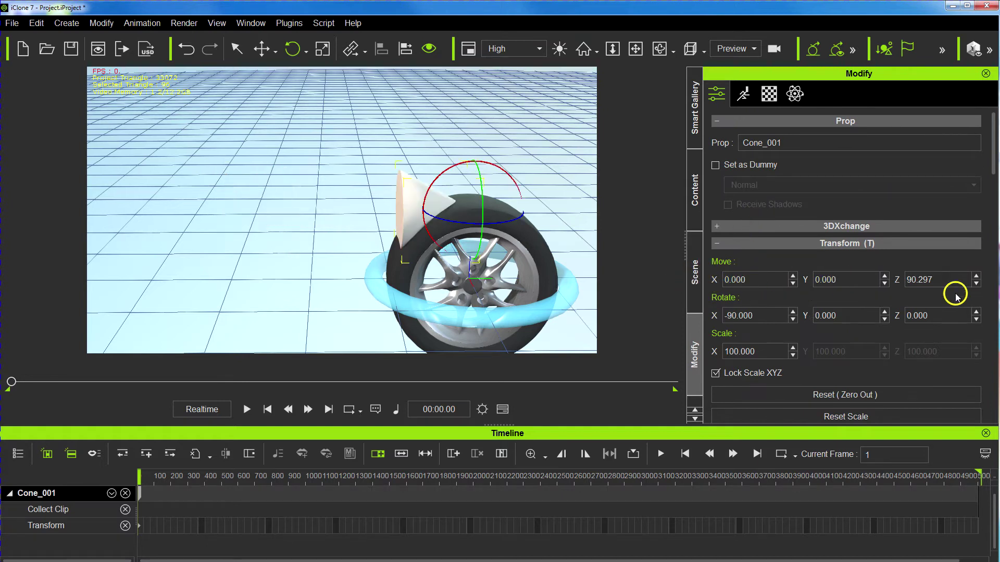
double_click(951, 280)
text(0)
key(Return)
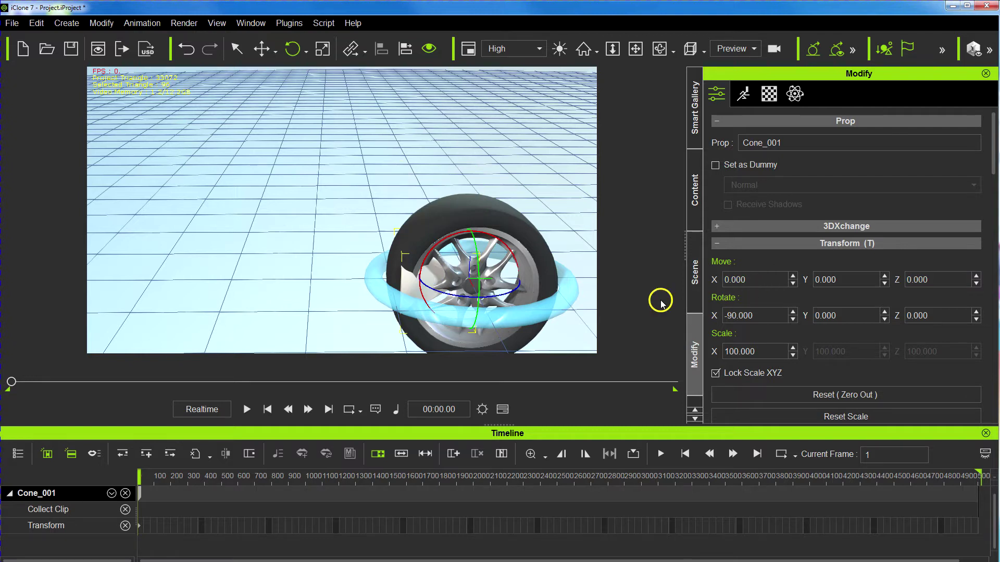
Move the cone along Y to about -147 so its tip sits just outside the tyre
key(w)
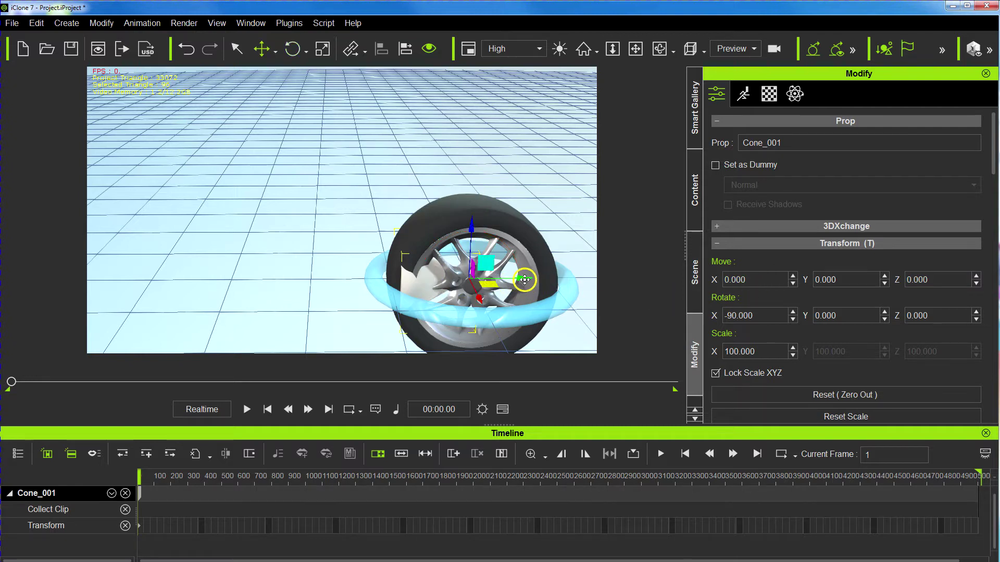
drag(523, 279, 408, 278)
alt+drag(415, 229, 374, 120)
alt+right_drag(411, 165, 358, 157)
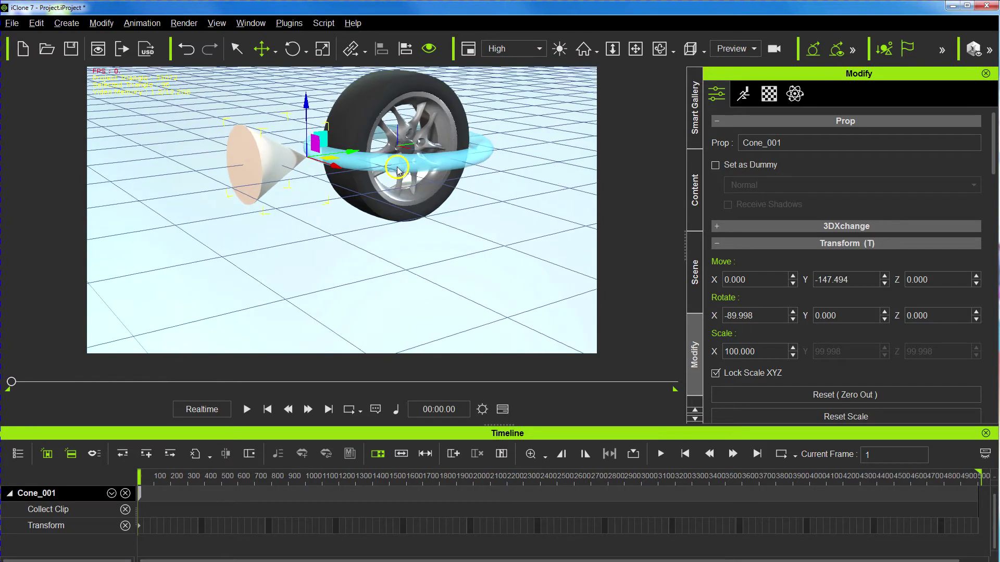
alt+drag(357, 156, 448, 243)
alt+right_drag(449, 243, 474, 289)
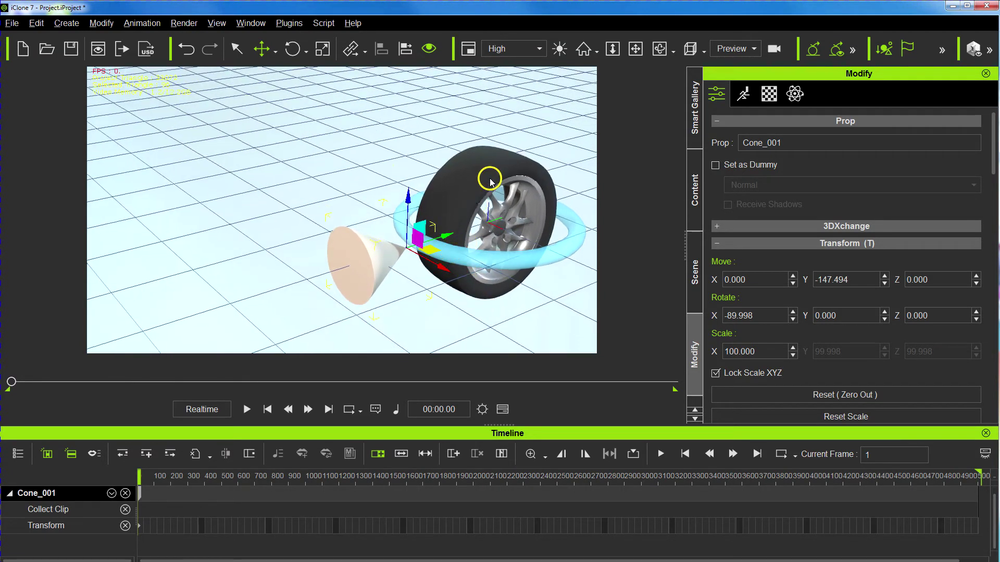
Remove the Base Color and Bump textures from the cone's material
click(769, 93)
scroll(799, 257, up, 10)
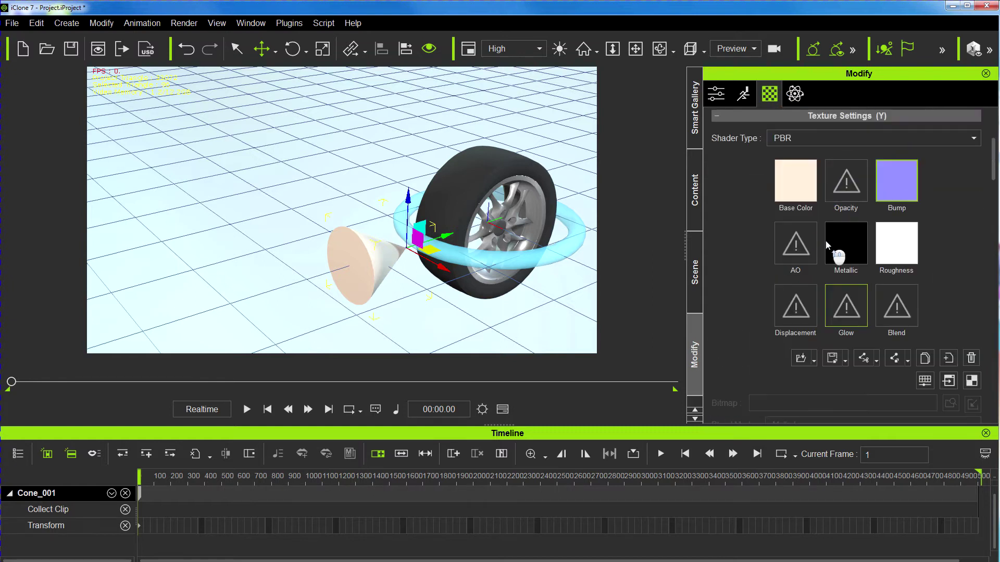
click(972, 358)
click(894, 201)
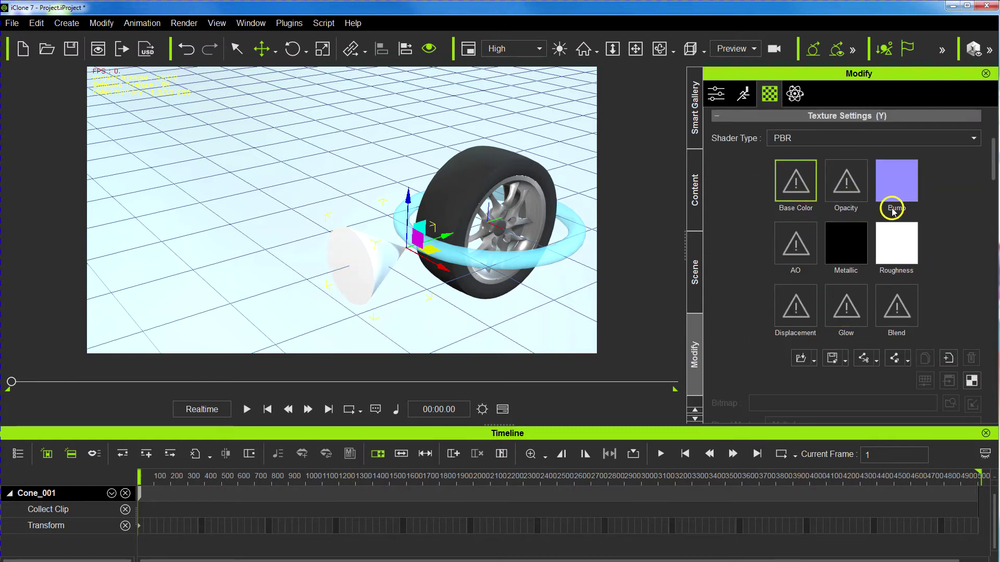
click(971, 367)
Set the cone's diffuse color to orange-yellow #ffb535
scroll(839, 352, down, 10)
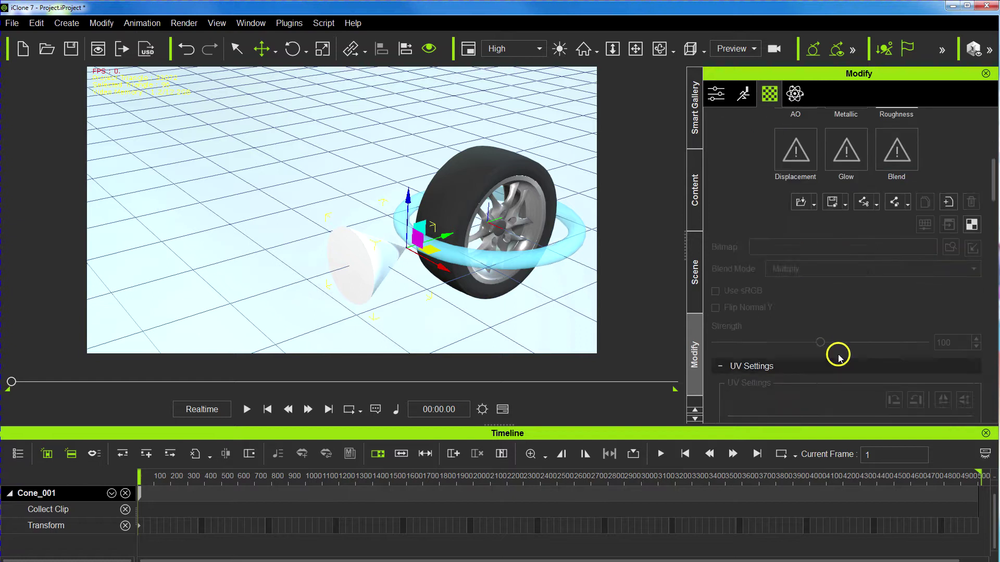
scroll(840, 350, up, 3)
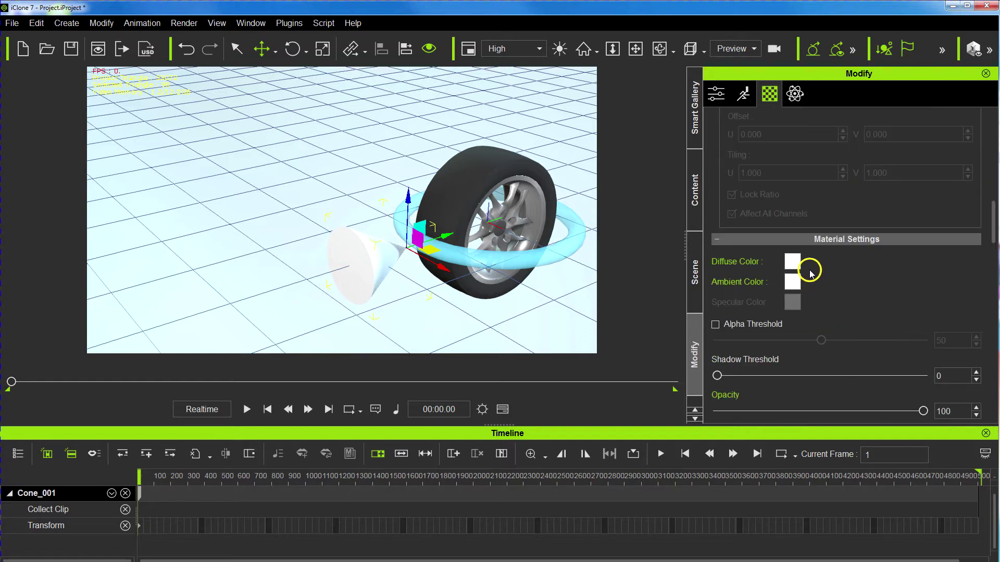
click(792, 261)
drag(502, 261, 569, 205)
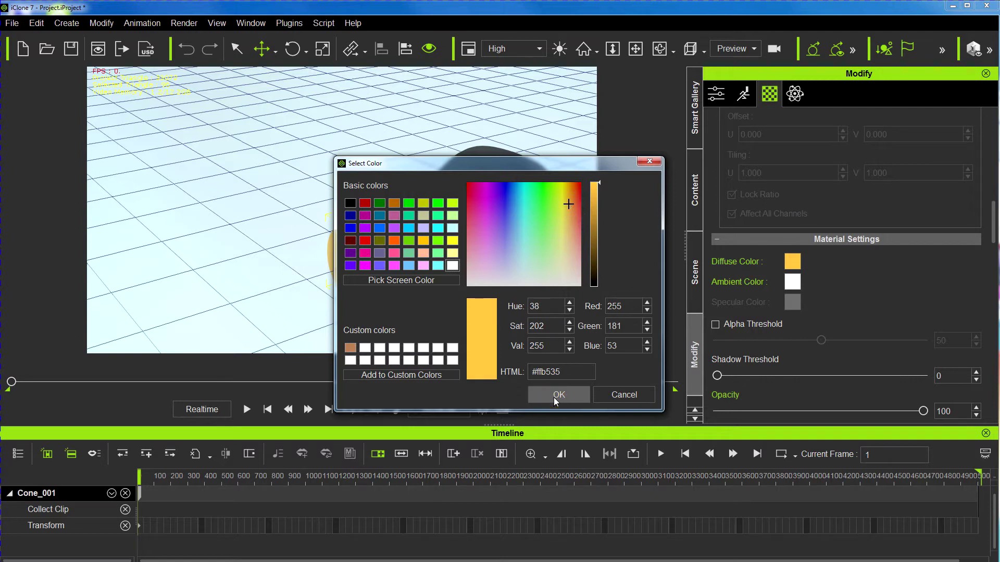
click(557, 395)
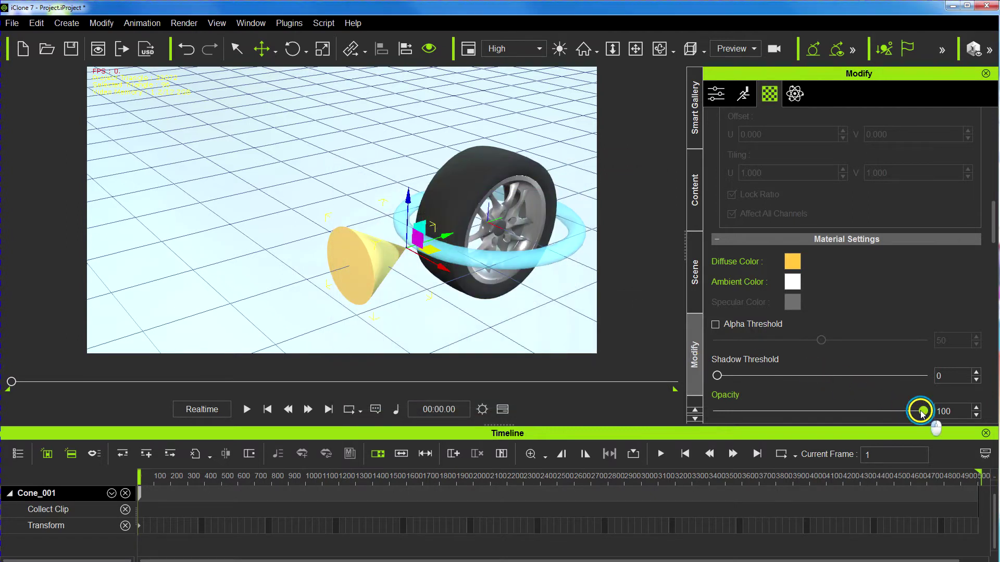
Set the cone material's opacity to 79 and its self illumination to 60
drag(923, 411, 817, 411)
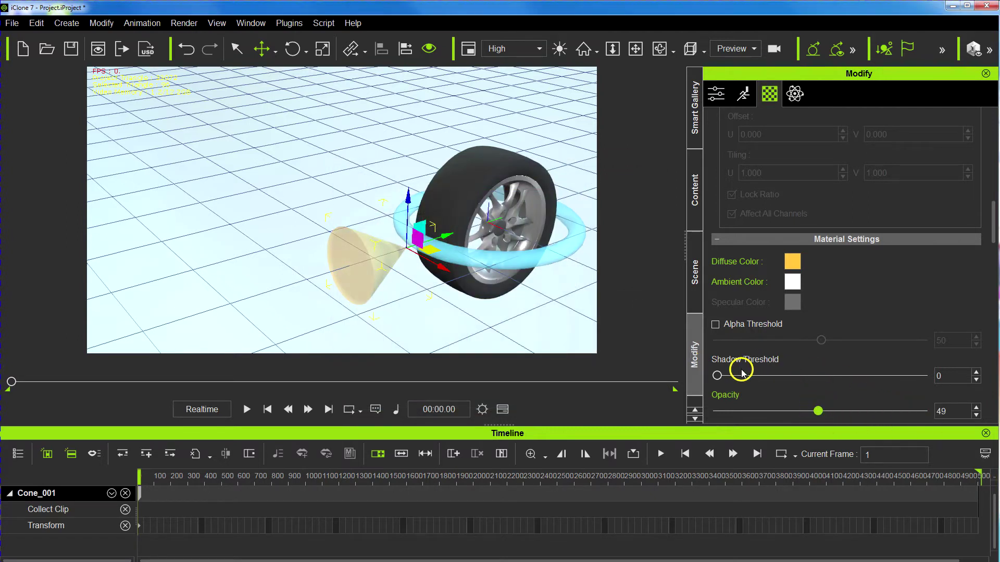
scroll(777, 353, down, 3)
drag(719, 352, 842, 359)
right_drag(454, 181, 331, 219)
drag(816, 317, 880, 317)
mouse_move(512, 269)
right_down()
mouse_move(641, 273)
mouse_move(516, 255)
right_up()
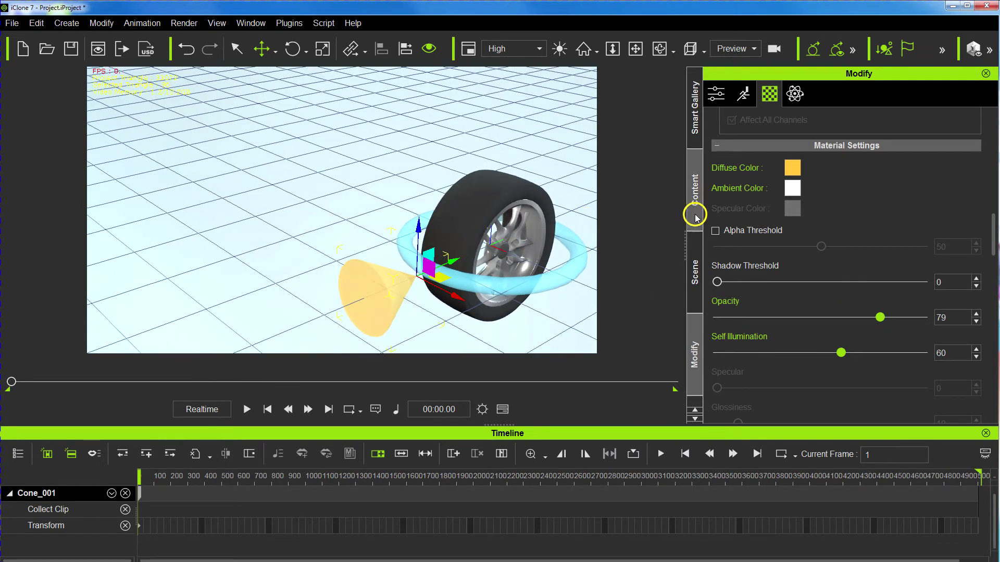
Rename the cone prop as LOOK AT LF in the scene list and deselect it
click(697, 273)
double_click(759, 177)
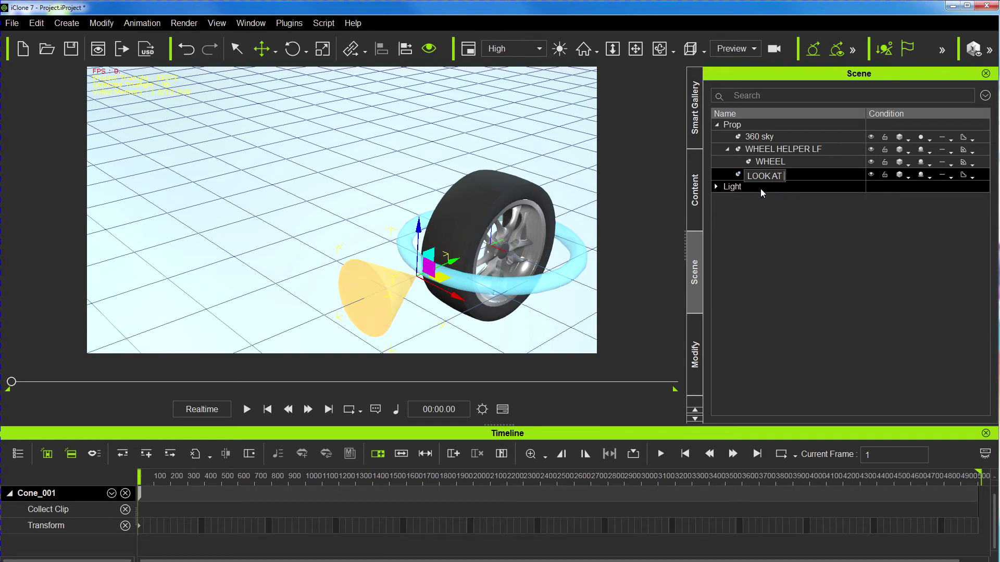
text(LOOK AT LF)
click(775, 223)
click(522, 249)
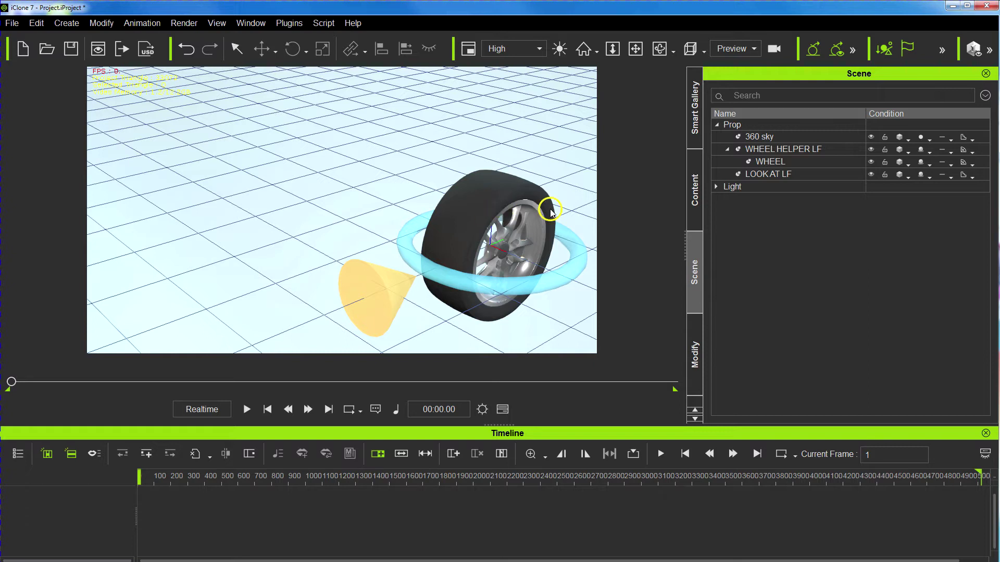
Select WHEEL HELPER LF, play its spin animation and return to the first frame
alt+drag(493, 243, 453, 194)
alt+right_drag(454, 194, 444, 286)
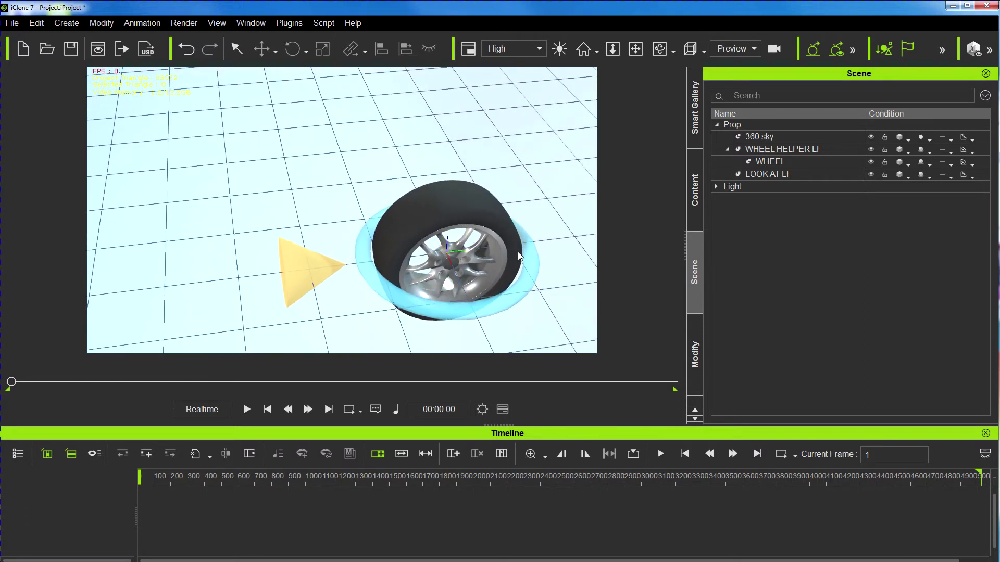
alt+right_drag(519, 256, 464, 258)
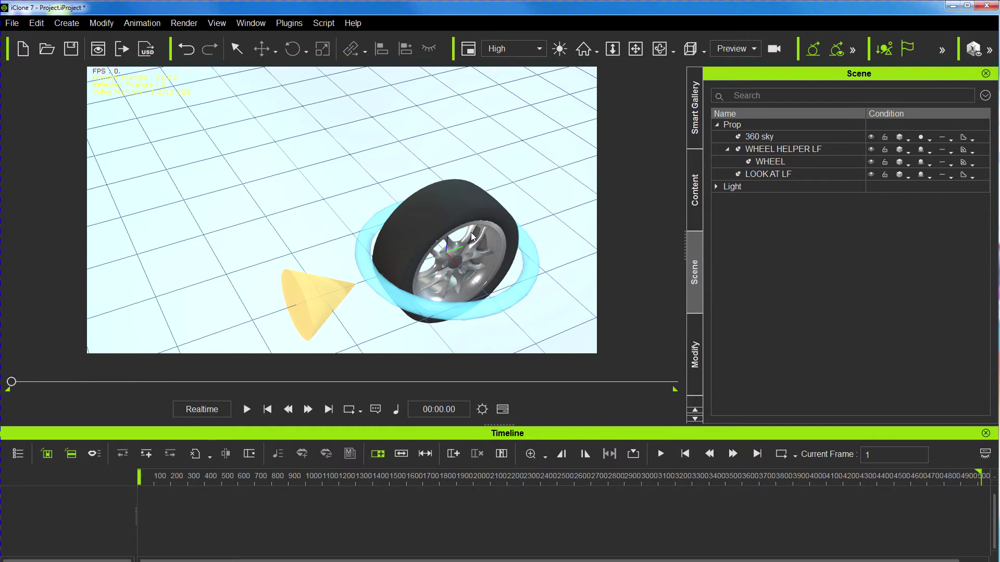
click(462, 217)
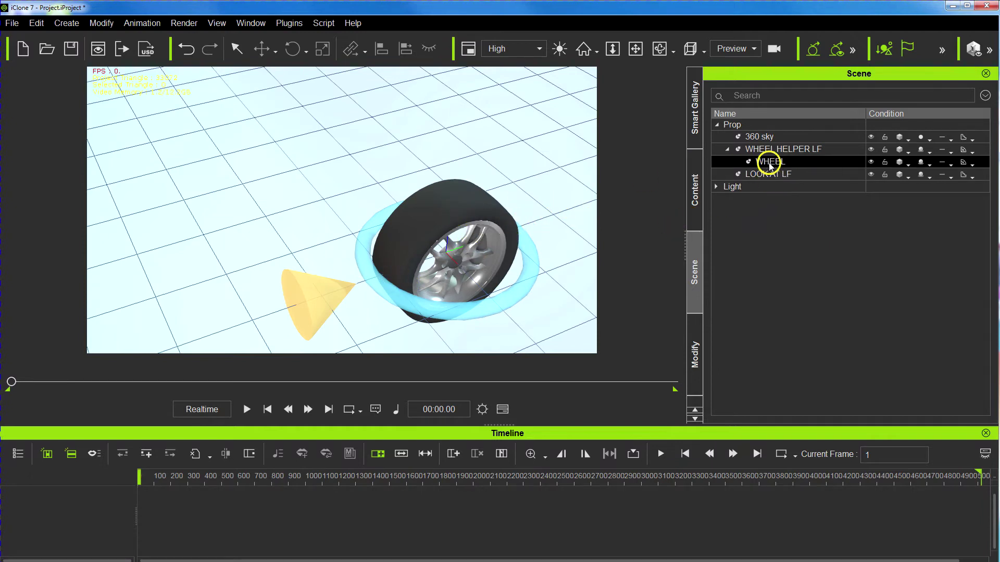
click(765, 150)
key(space)
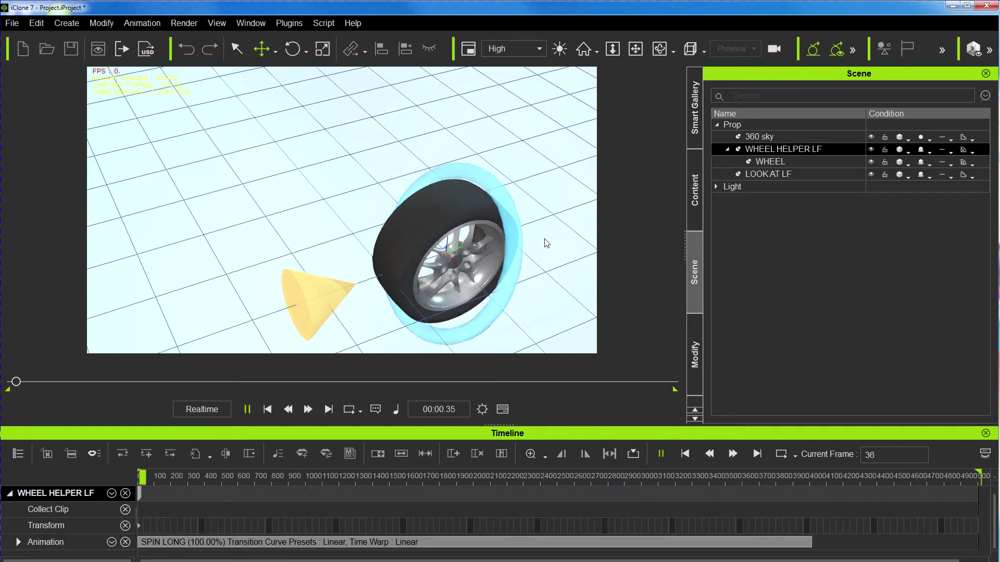
click(272, 411)
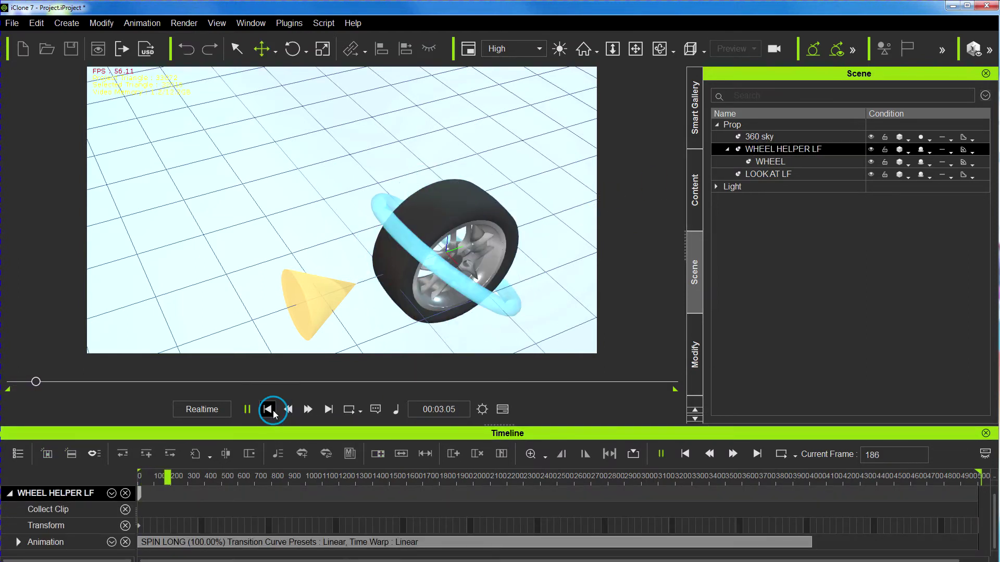
Try to make WHEEL HELPER LF look at the LOOK AT LF cone
click(779, 162)
click(781, 151)
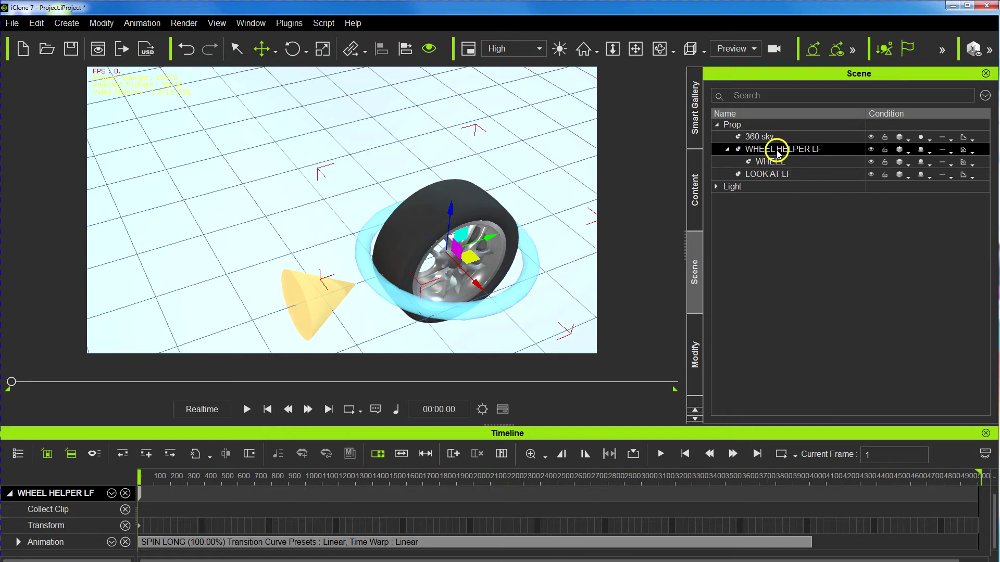
click(645, 253)
right_click(467, 256)
mouse_move(511, 283)
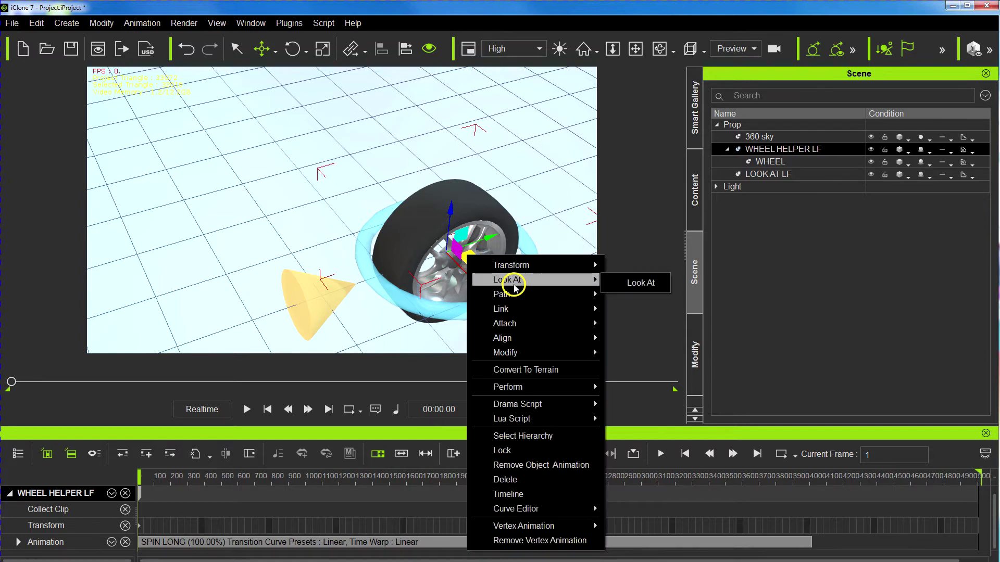
click(618, 287)
click(338, 310)
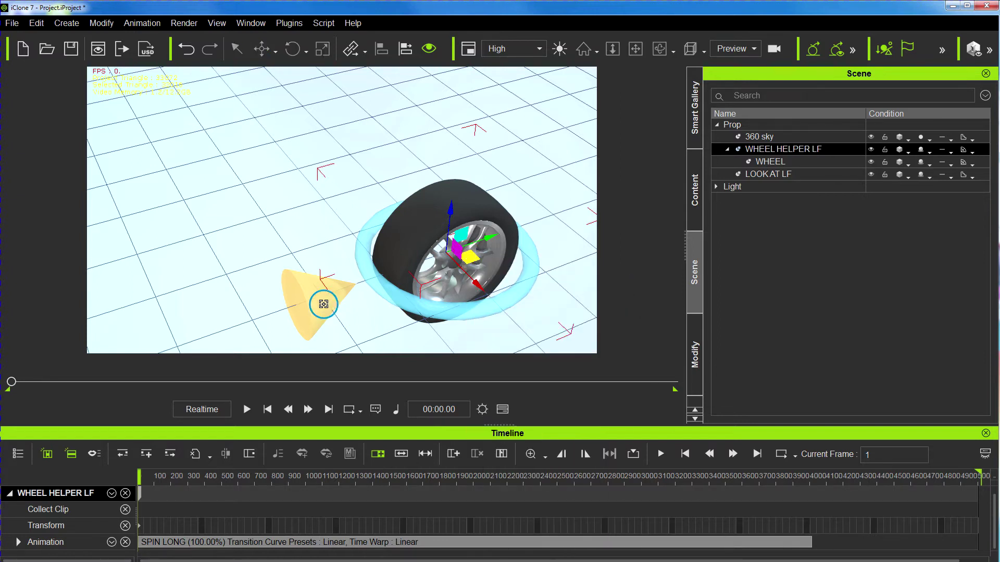
Play the animation to test the helper's look-at constraint, and return to the first frame
key(space)
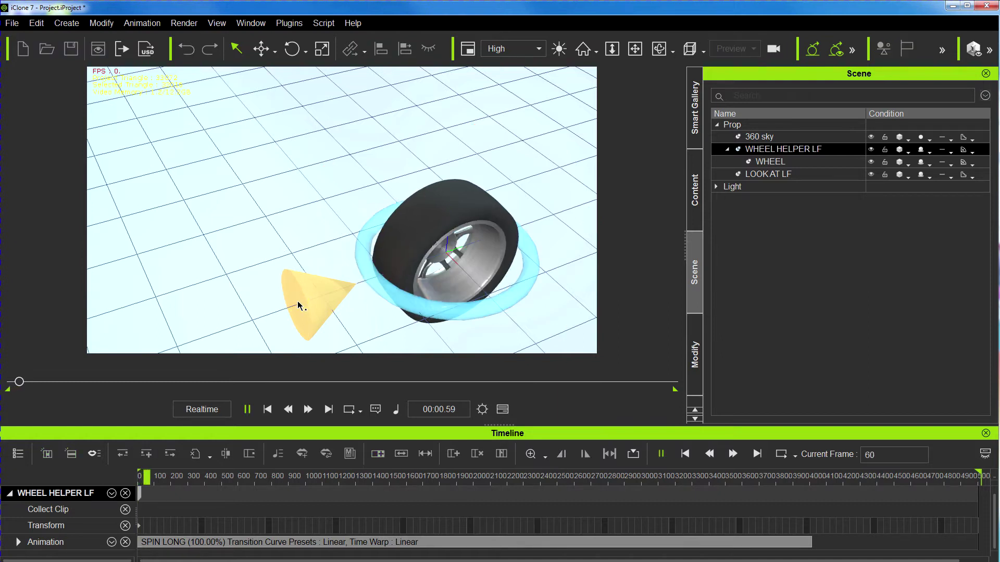
click(316, 407)
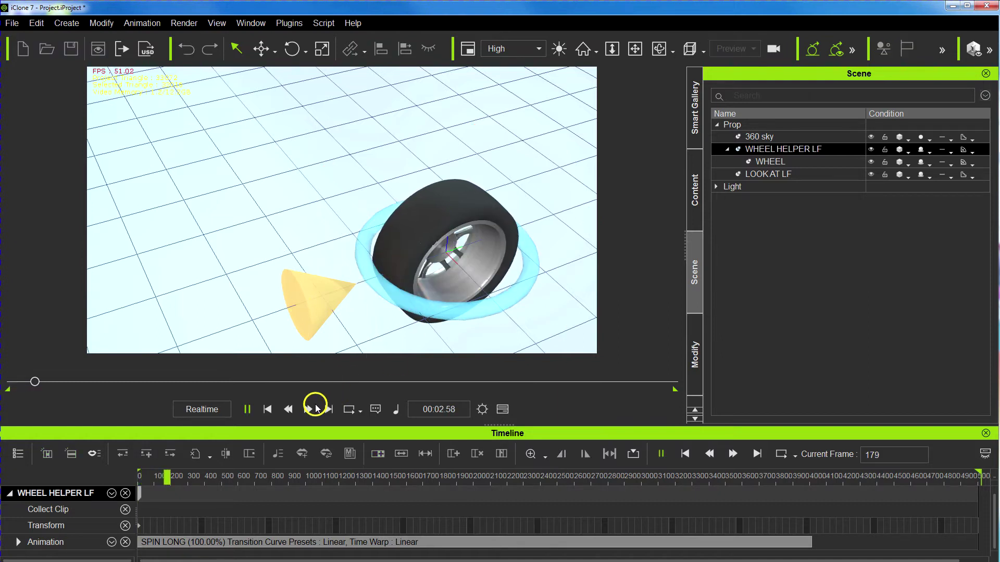
click(267, 410)
click(348, 351)
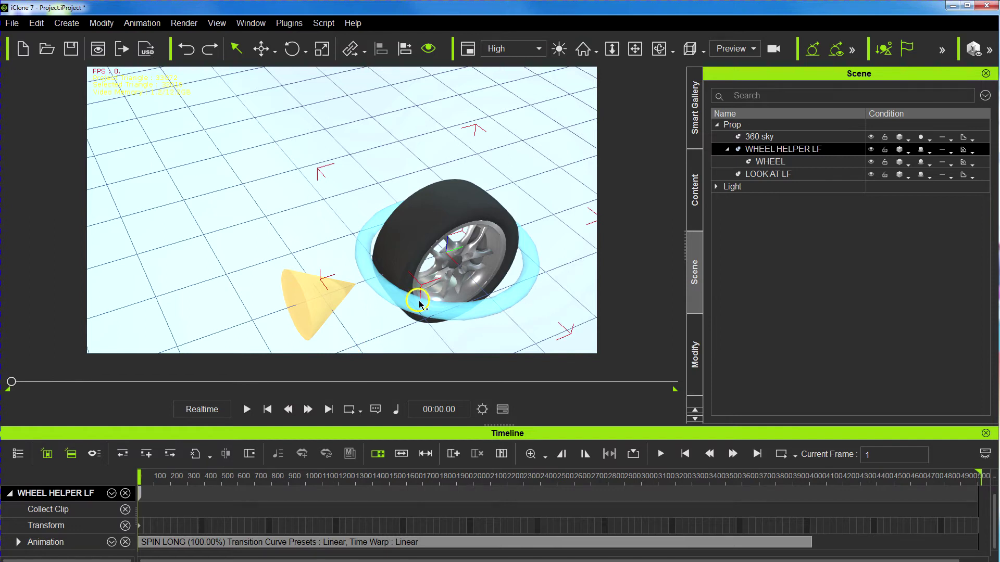
Play the spin with the WHEEL prop selected, rewind, and try to make the wheel look at the LOOK AT LF cone
click(771, 161)
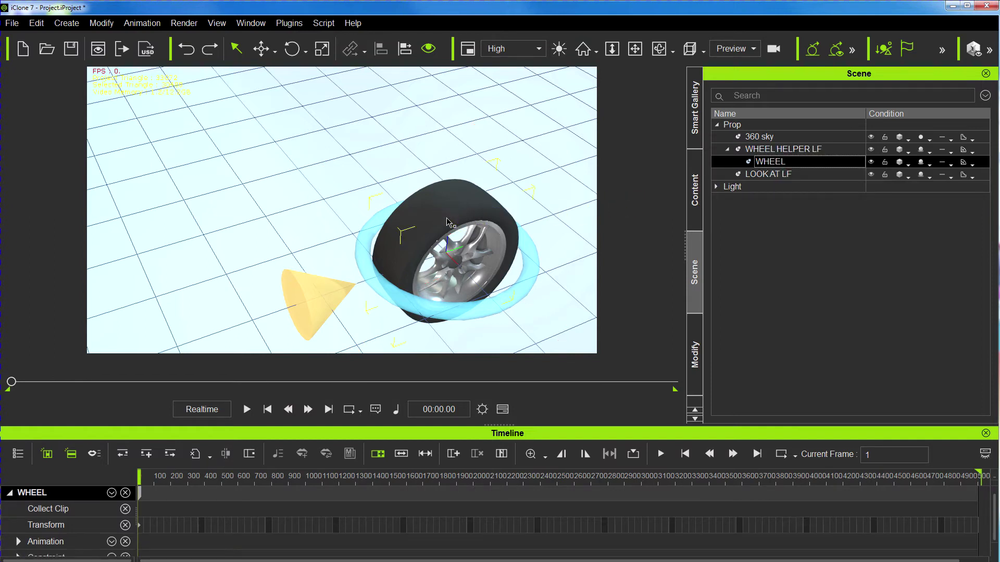
key(space)
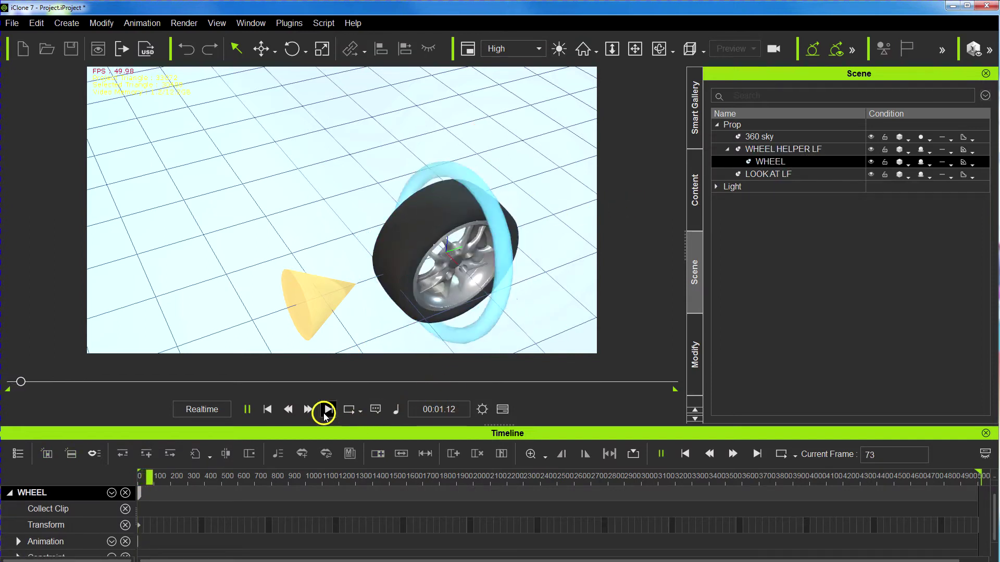
click(269, 409)
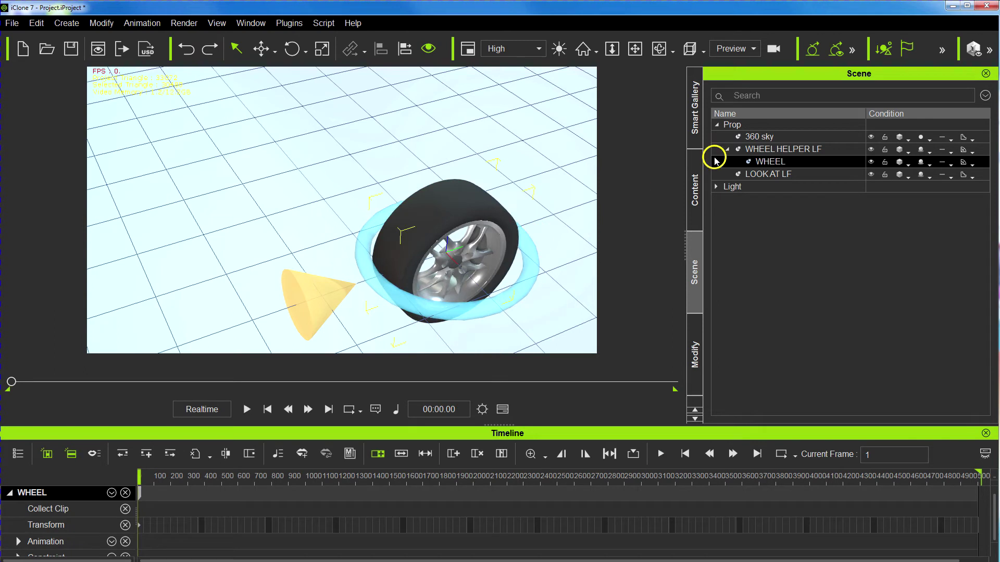
right_click(462, 218)
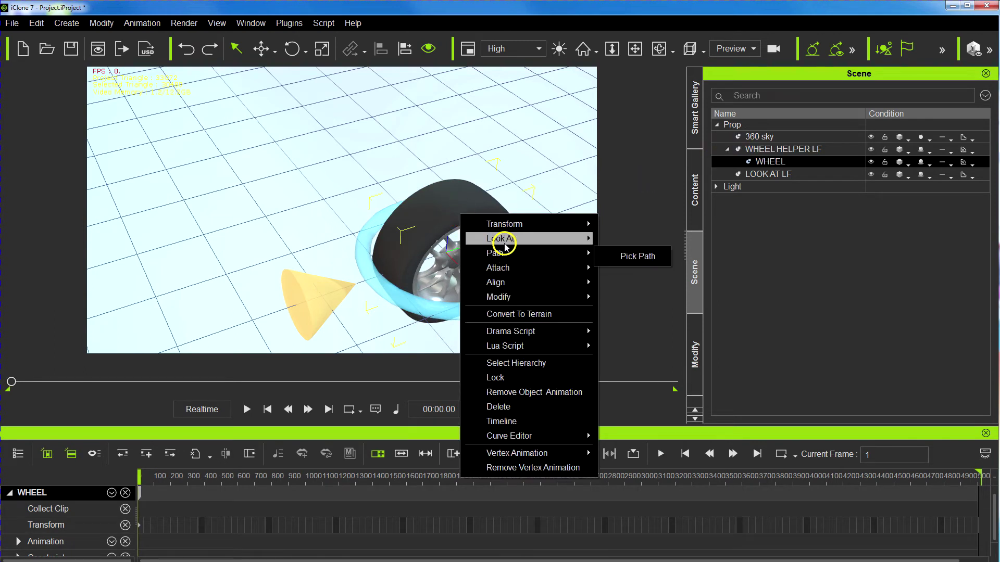
click(646, 254)
click(338, 299)
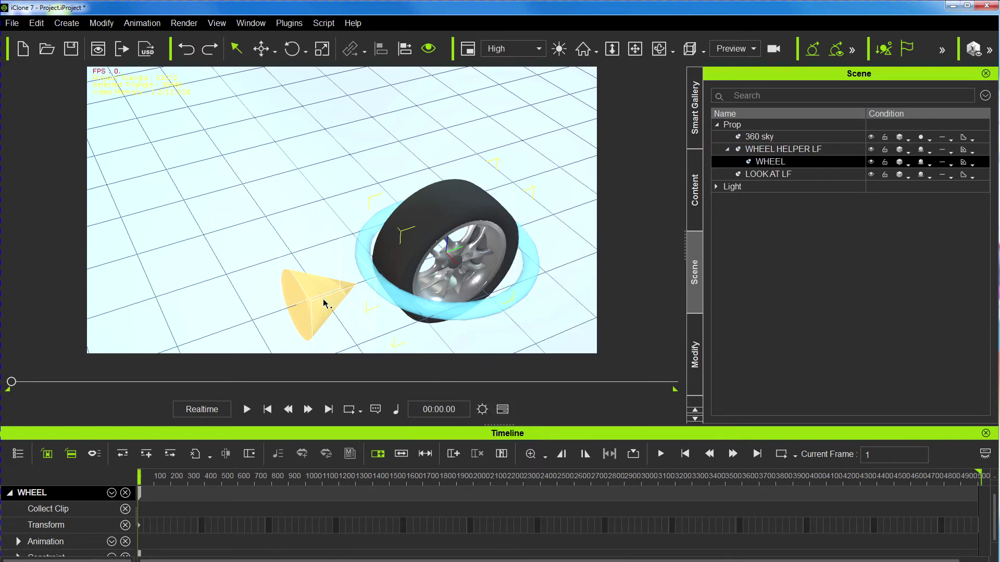
Play the animation twice to check how the wheel spins, returning to the first frame each time
key(space)
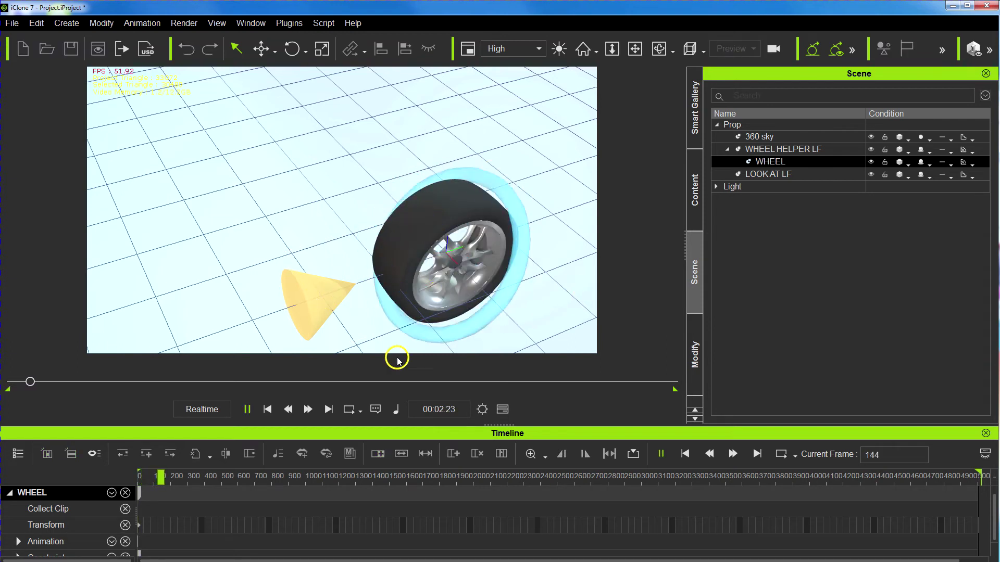
click(275, 410)
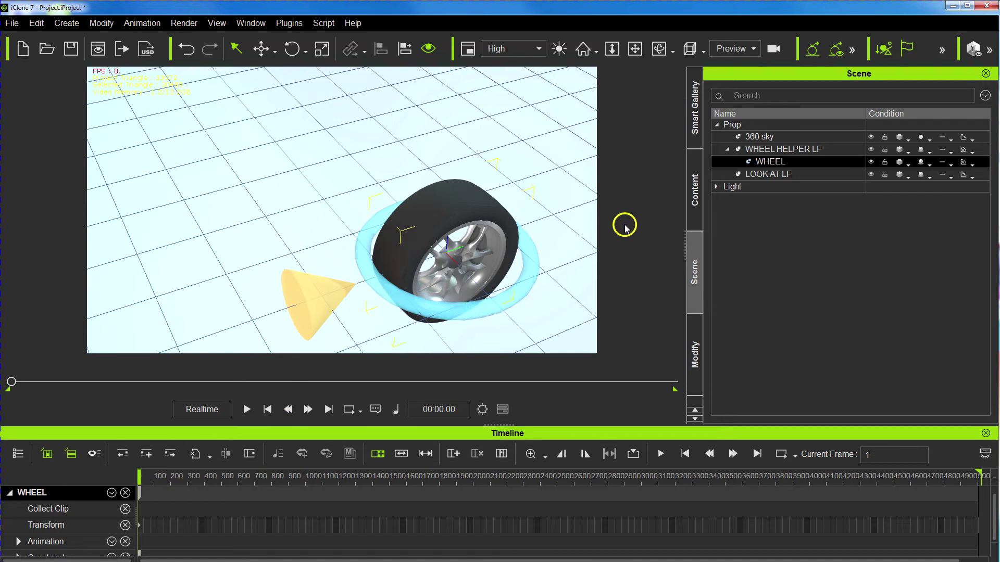
click(526, 237)
key(space)
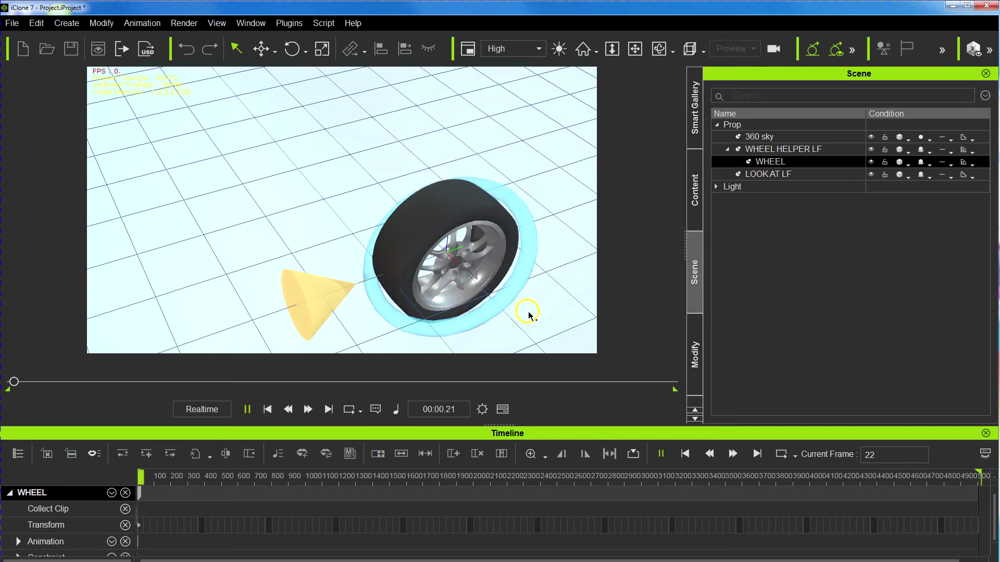
click(267, 410)
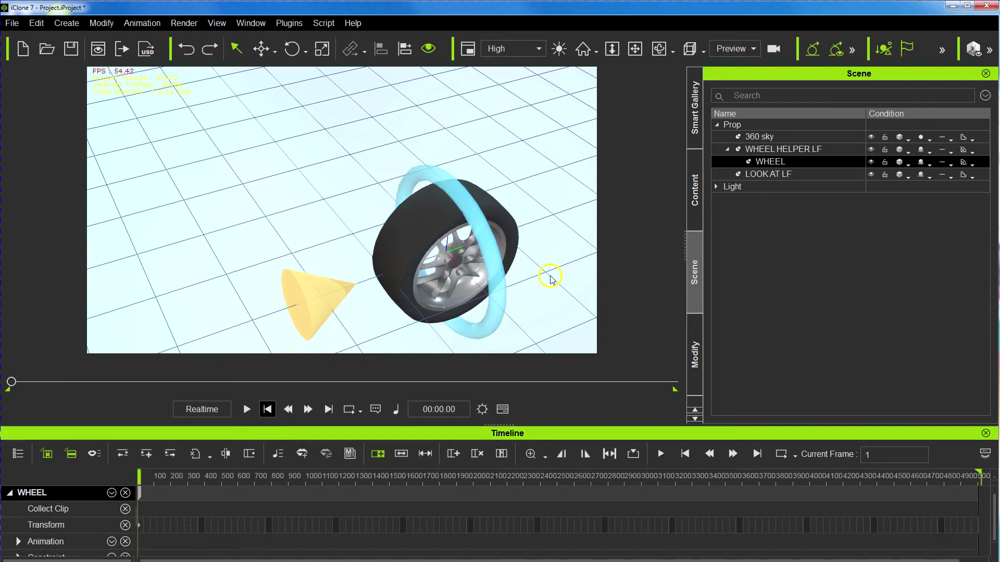
Add the Box_001 prop from the 3D Blocks templates to the scene
click(696, 189)
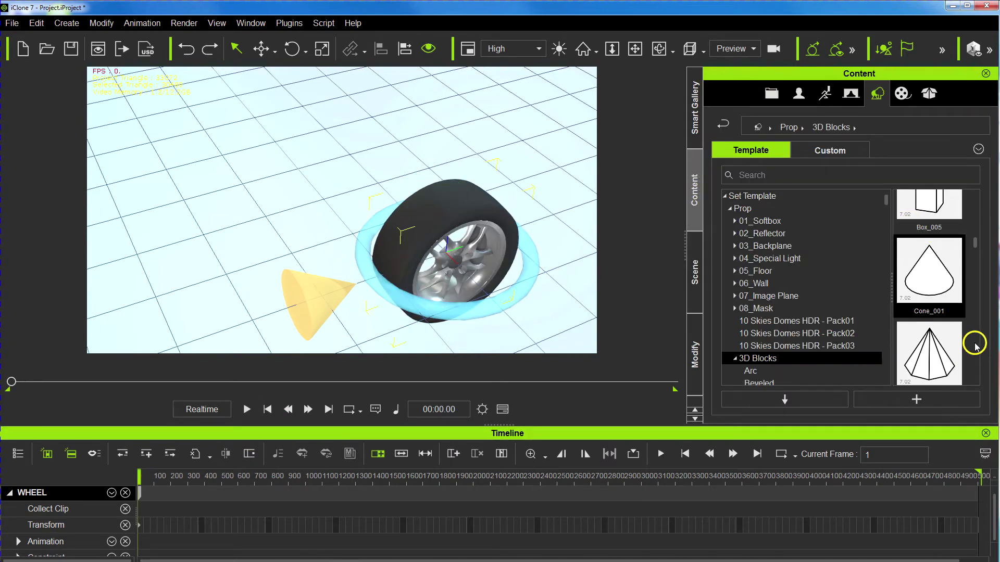
scroll(977, 250, up, 5)
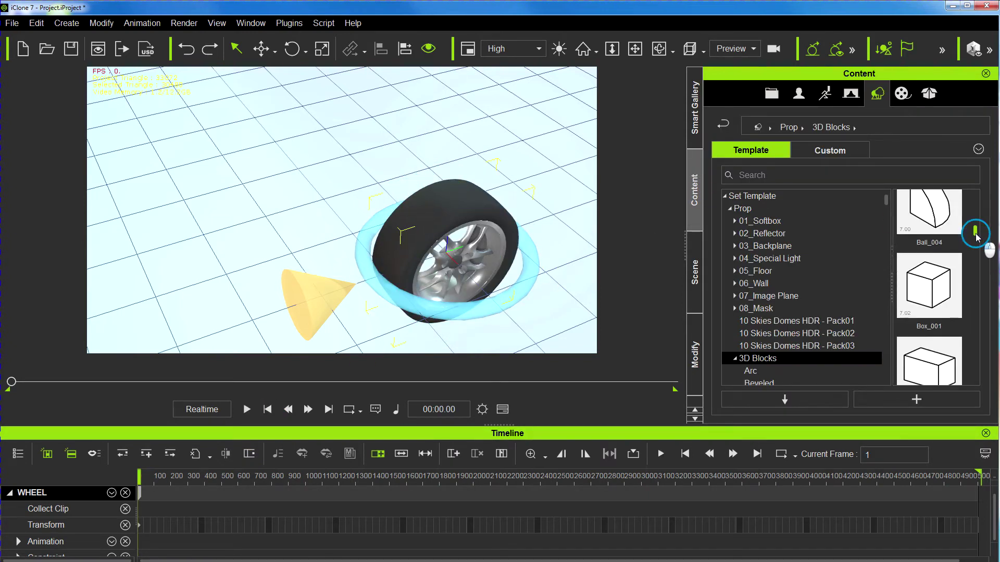
scroll(977, 227, down, 3)
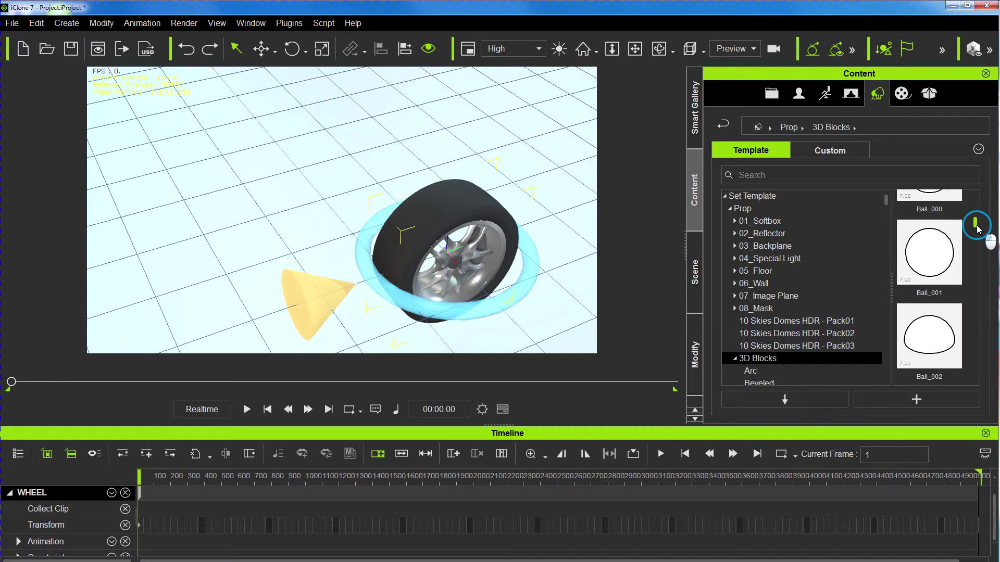
double_click(917, 243)
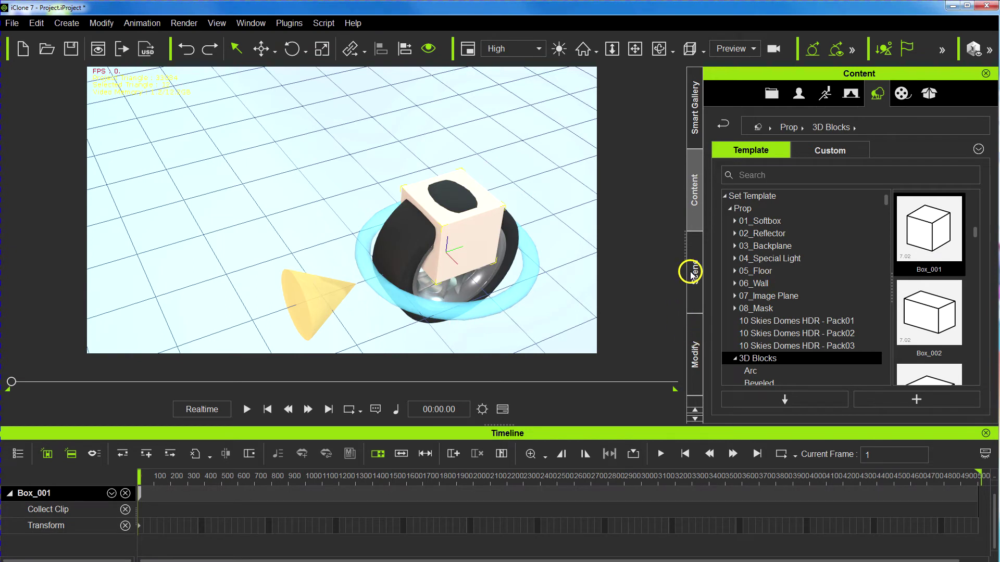
Set the box's pivot to its middle
click(697, 341)
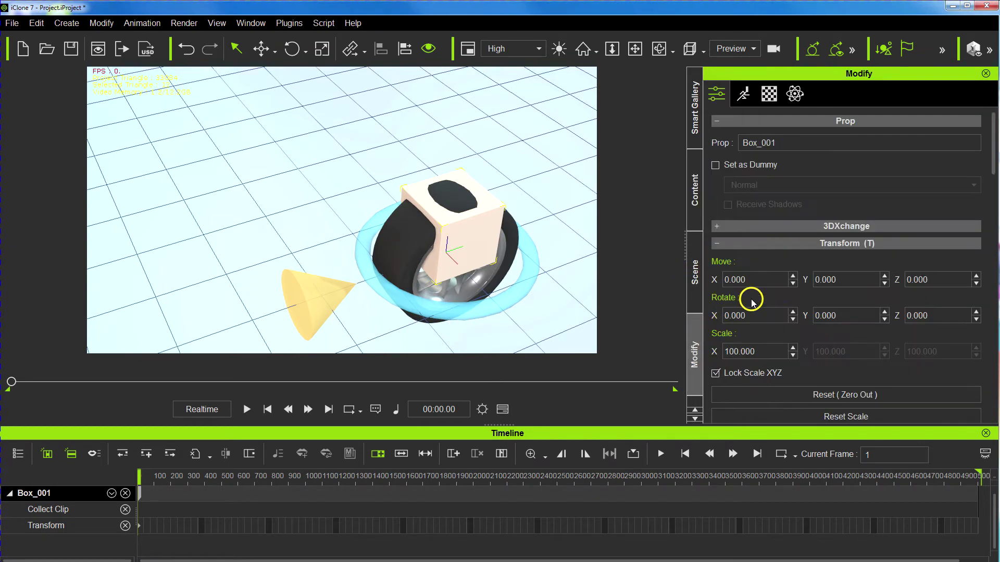
click(769, 93)
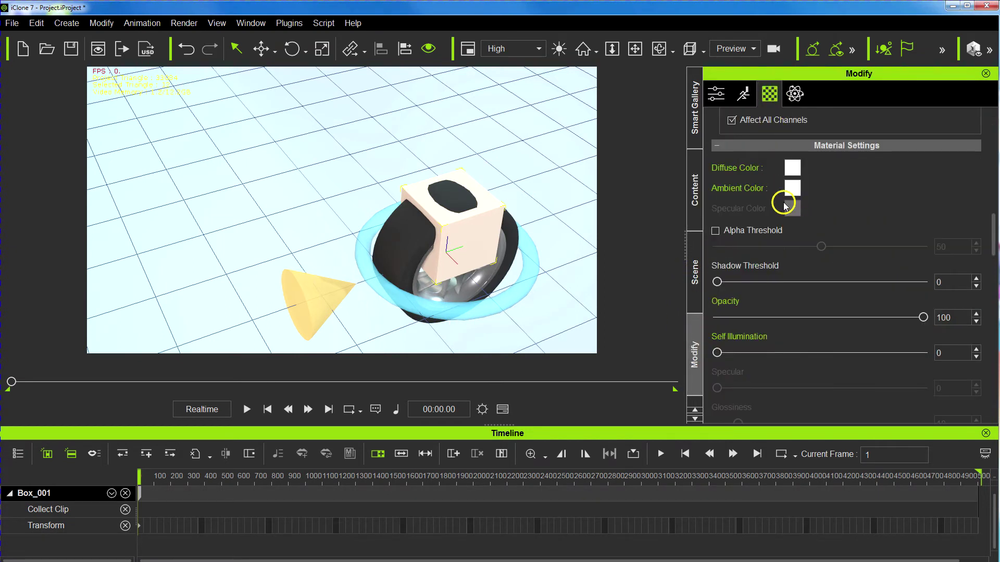
click(716, 94)
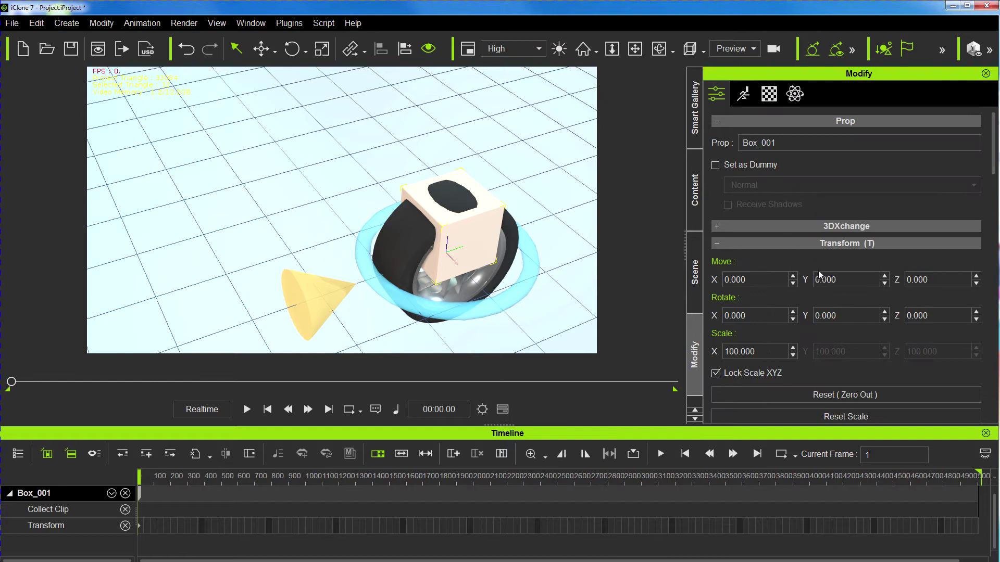
key(w)
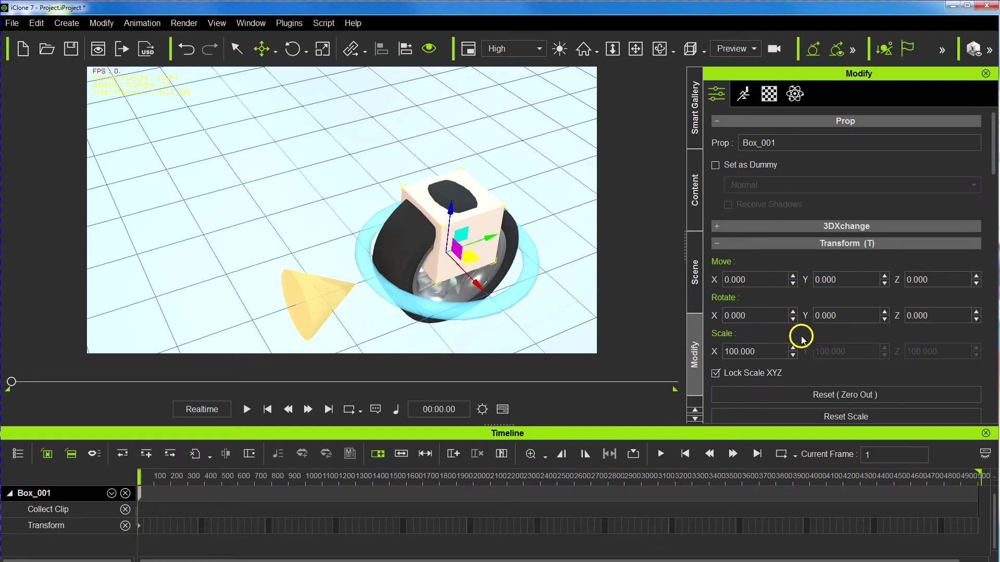
scroll(805, 338, down, 15)
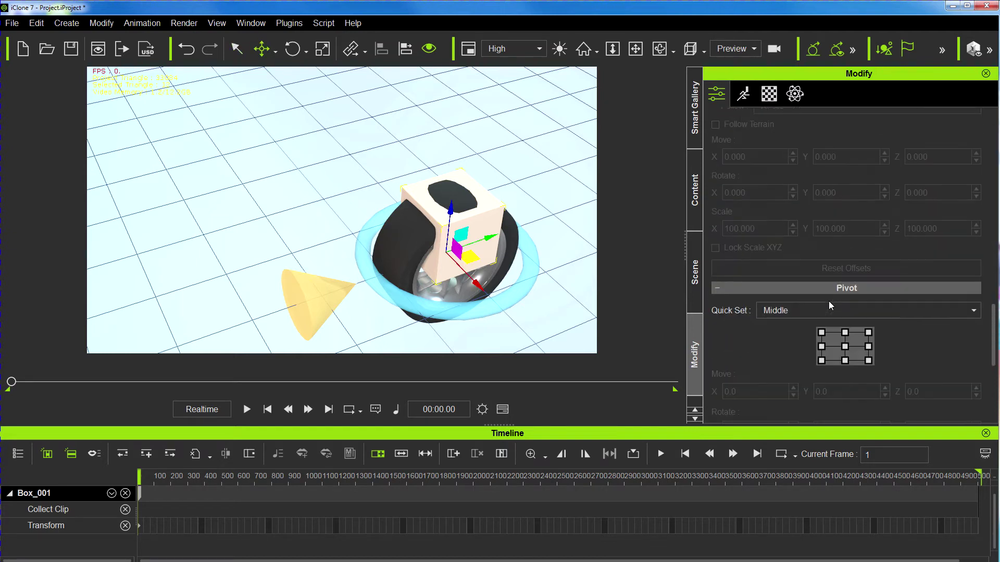
scroll(830, 305, down, 3)
click(845, 221)
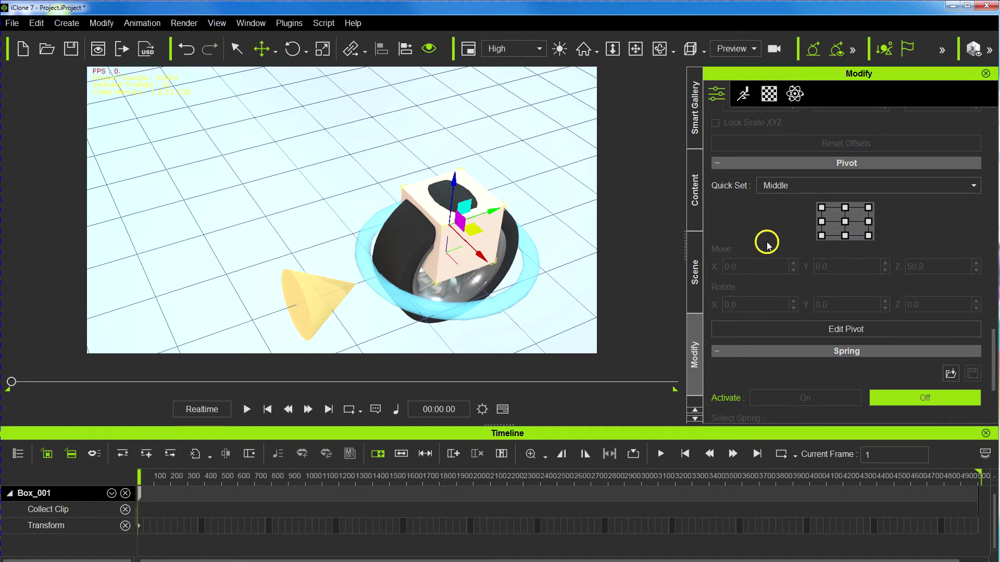
Set the box's Z position to 0 to center it on the wheel
alt+drag(545, 267, 411, 6)
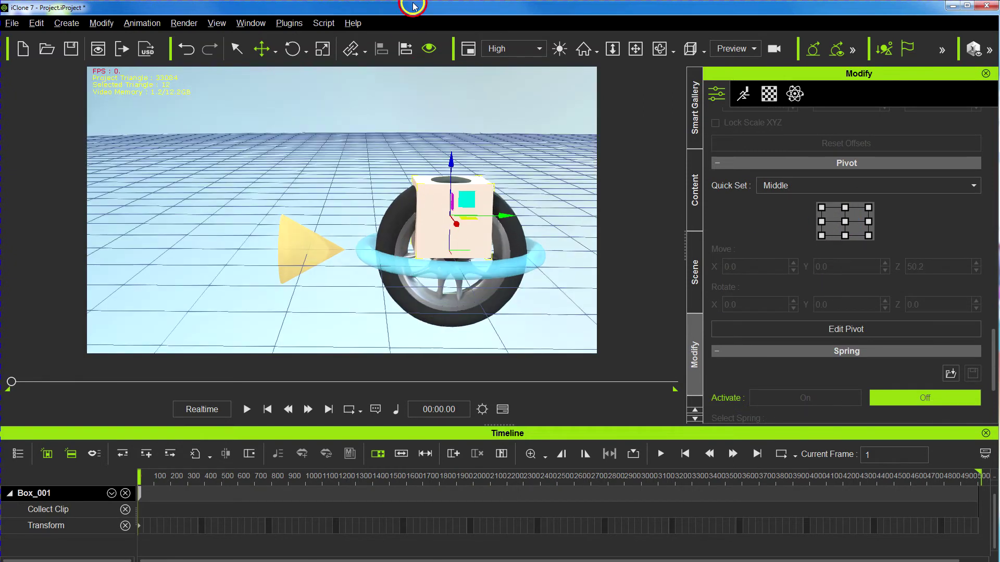
alt+middle_drag(567, 230, 553, 237)
scroll(757, 235, up, 8)
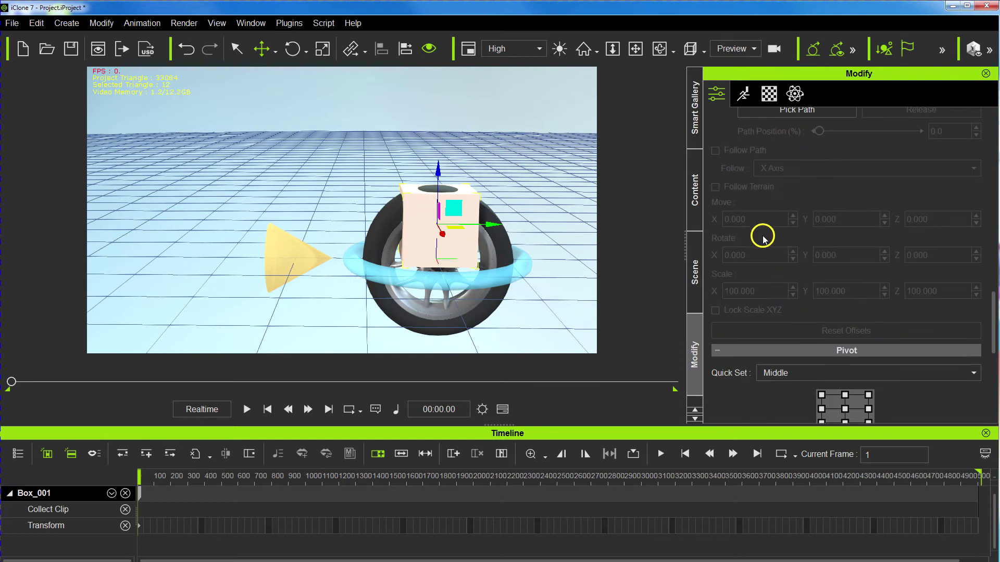
scroll(789, 237, up, 2)
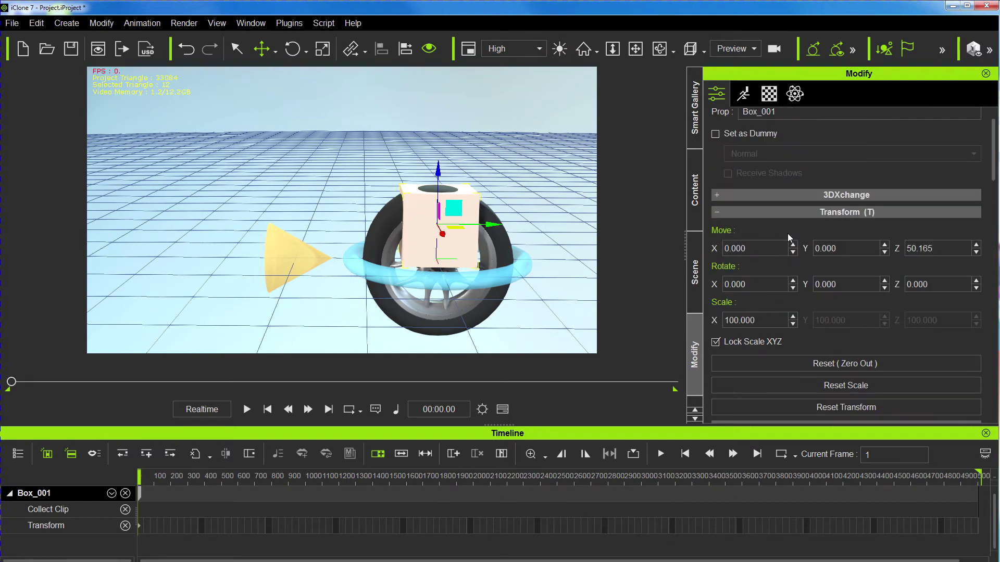
click(942, 249)
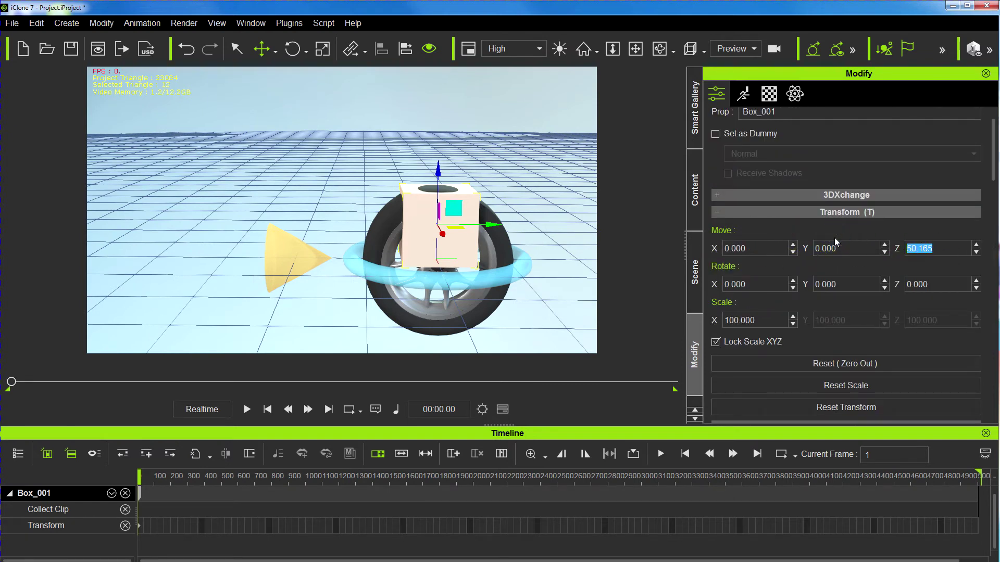
text(0)
click(833, 242)
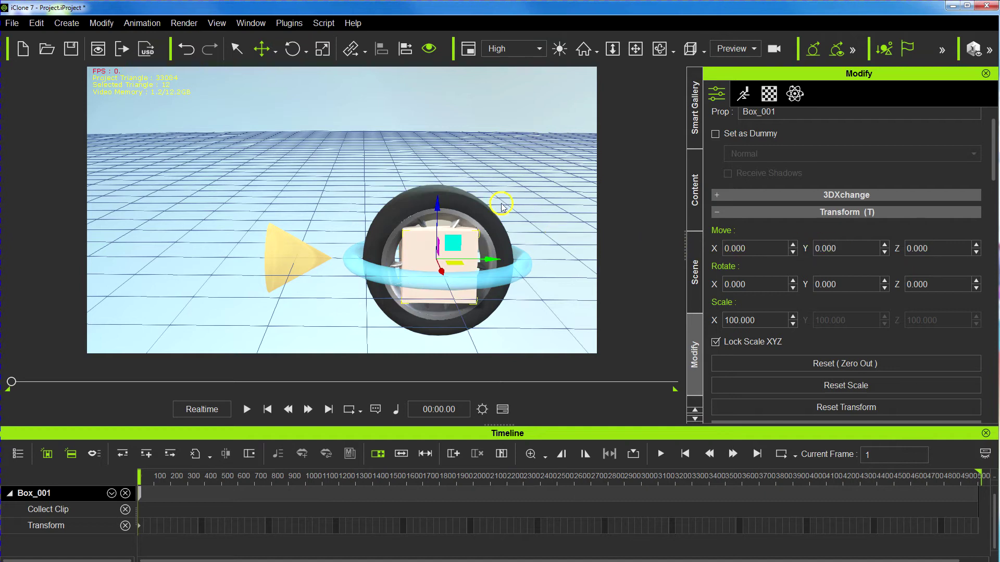
Scale the box down uniformly to about 76% so it fits inside the wheel's rim
right_drag(501, 205, 586, 257)
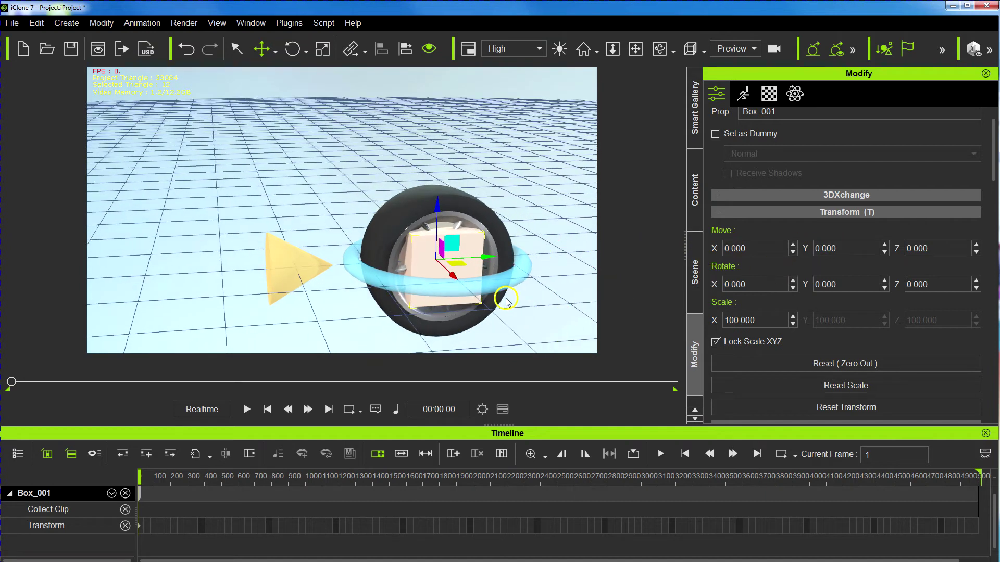
key(r)
drag(435, 259, 451, 295)
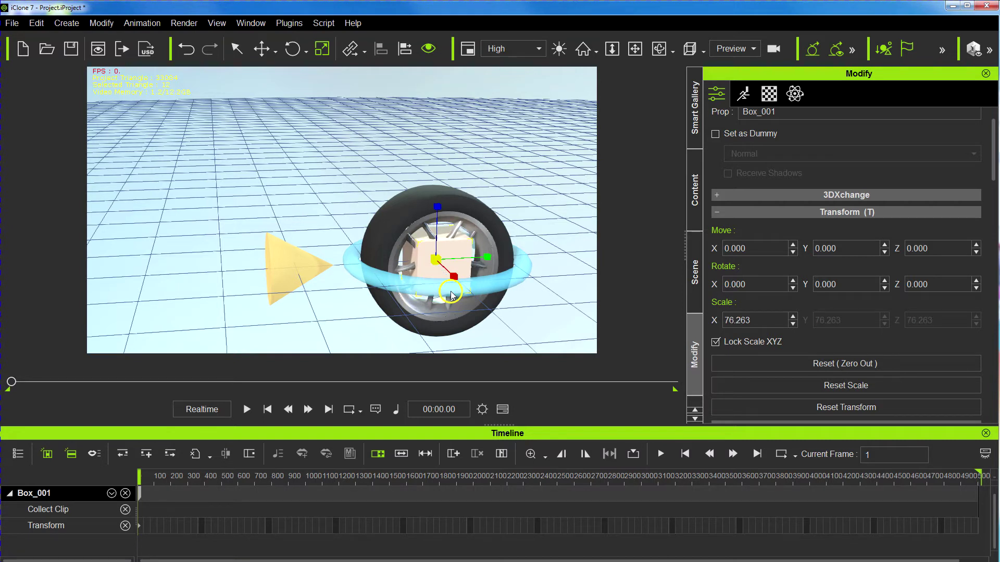
Remove the Base Color and Bump textures from the box's material
click(769, 94)
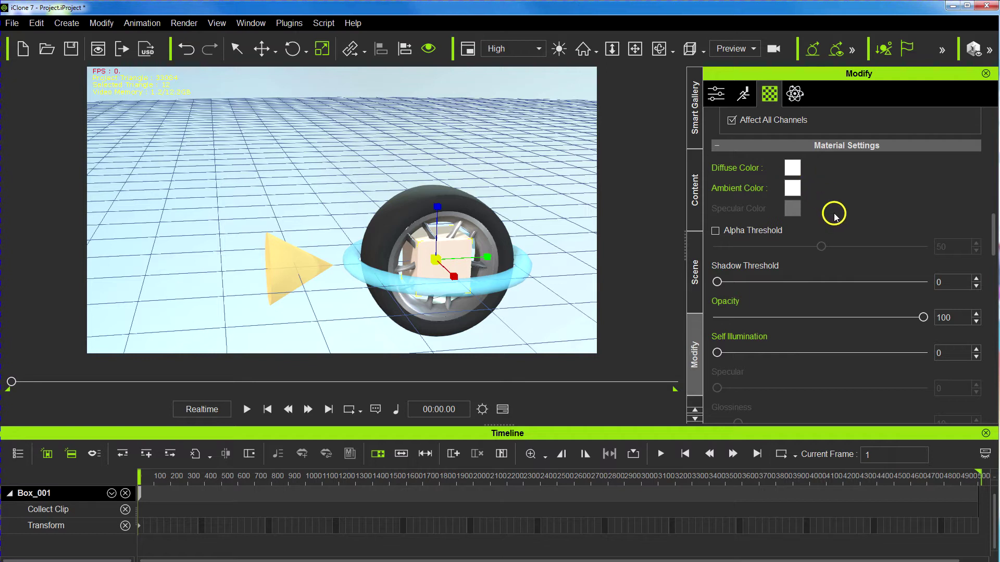
scroll(833, 214, down, 10)
scroll(833, 245, up, 6)
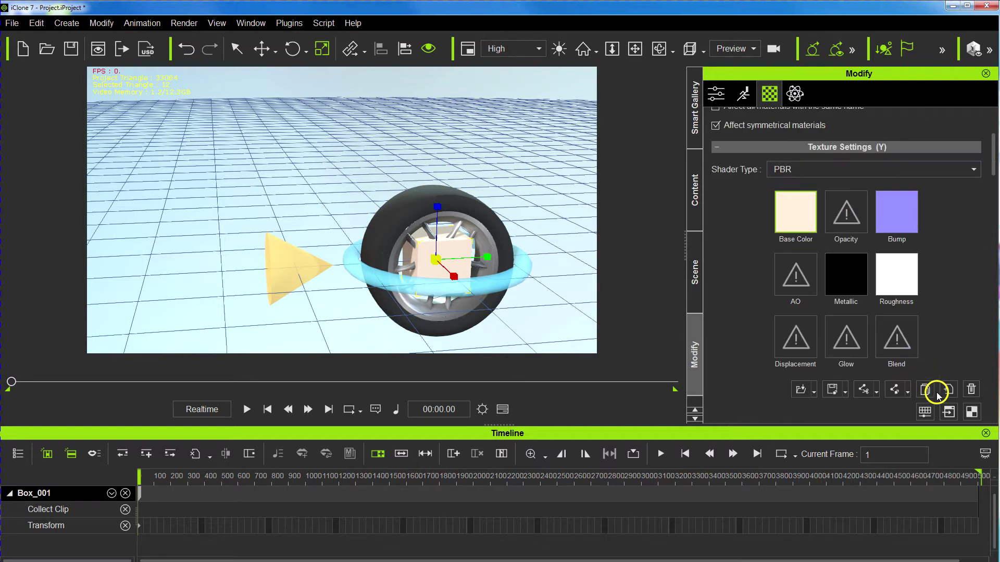
click(971, 390)
click(897, 212)
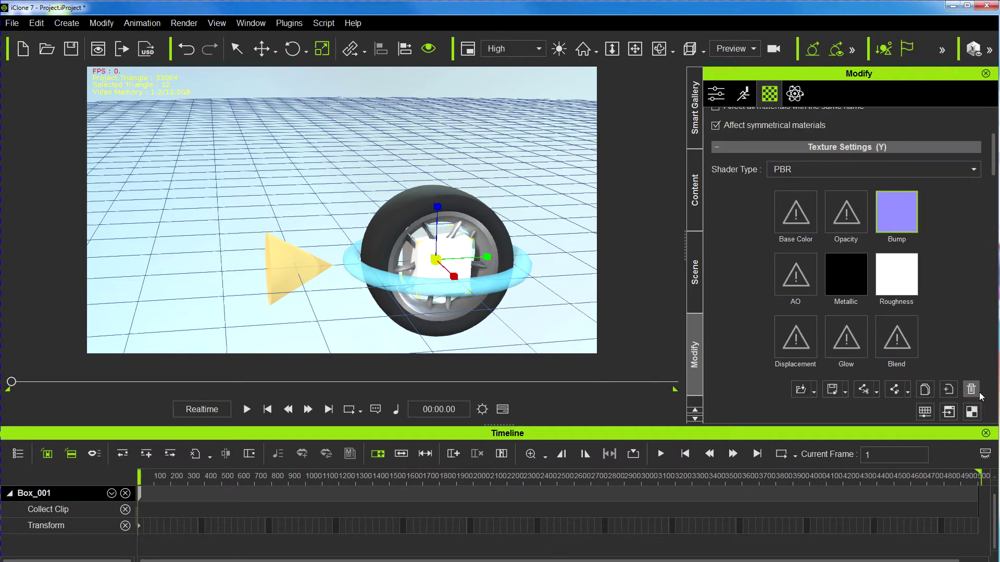
click(971, 390)
Open the color selection for the box material's diffuse color
scroll(839, 339, down, 6)
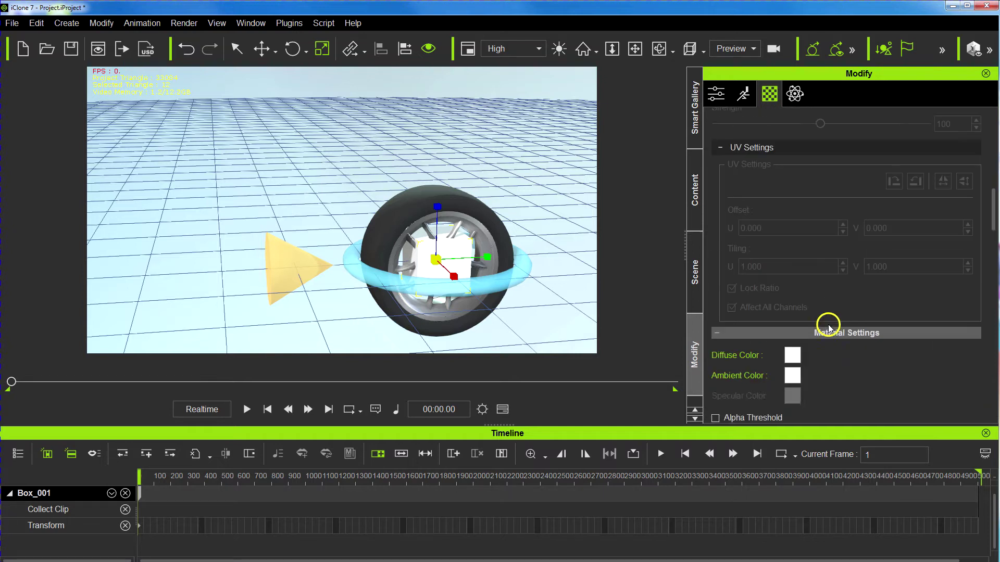
scroll(816, 321, down, 3)
click(792, 264)
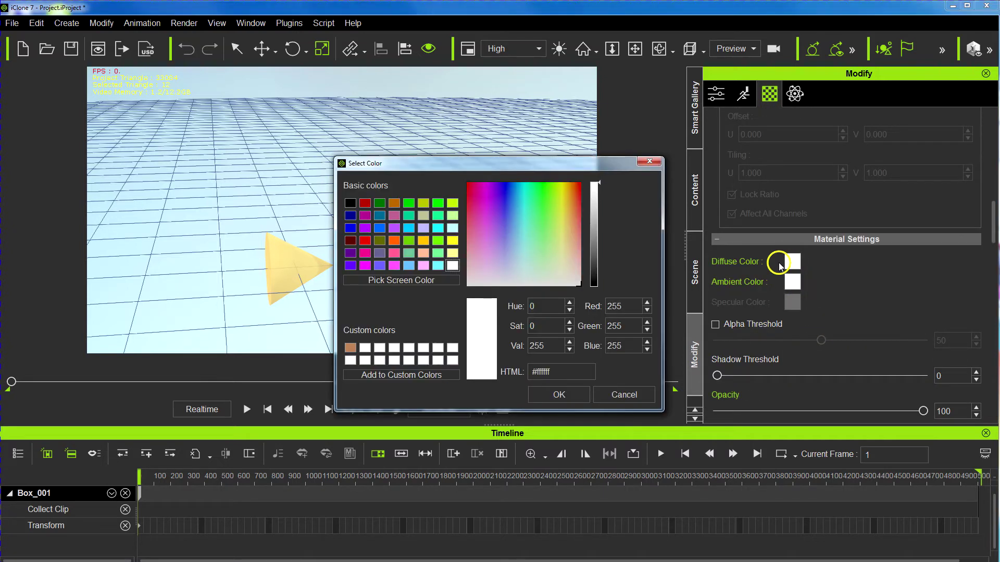
Set the box material's diffuse colour to pink #ff3aaa and its opacity to 63
drag(480, 228, 477, 207)
drag(514, 163, 717, 165)
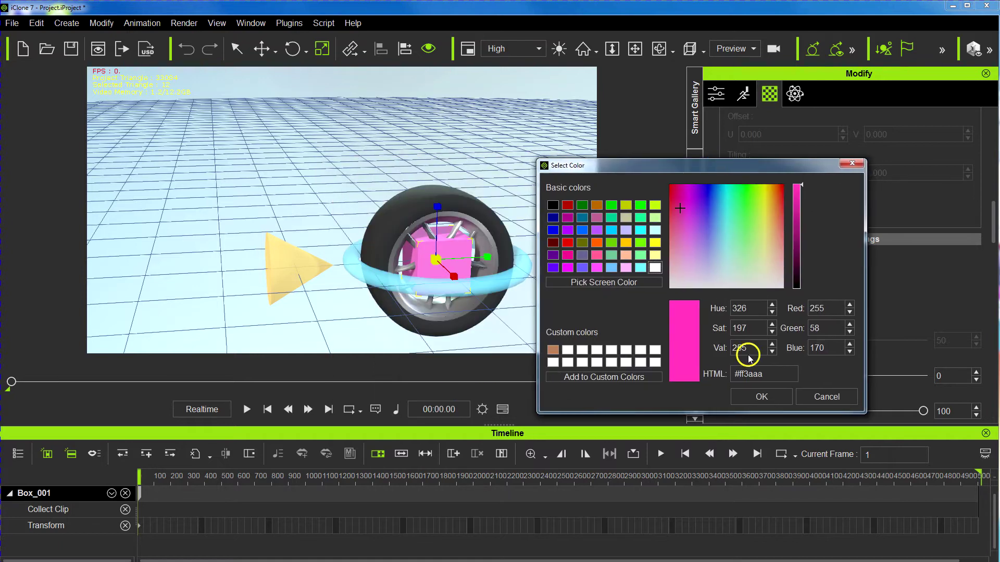
click(761, 398)
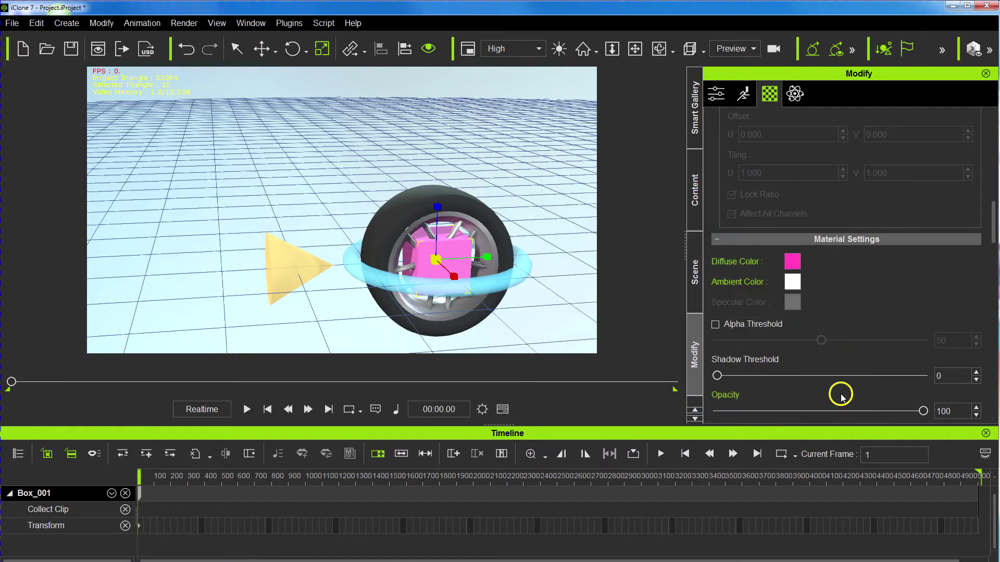
drag(924, 411, 847, 411)
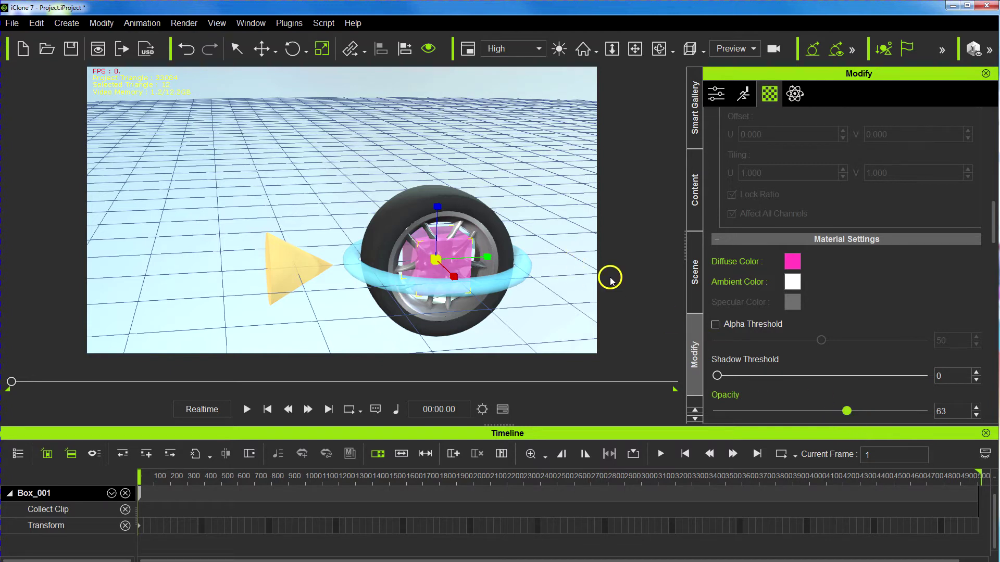
Set both the Box_001 prop and the LOOK AT LF cone as dummy objects
right_drag(454, 224, 594, 216)
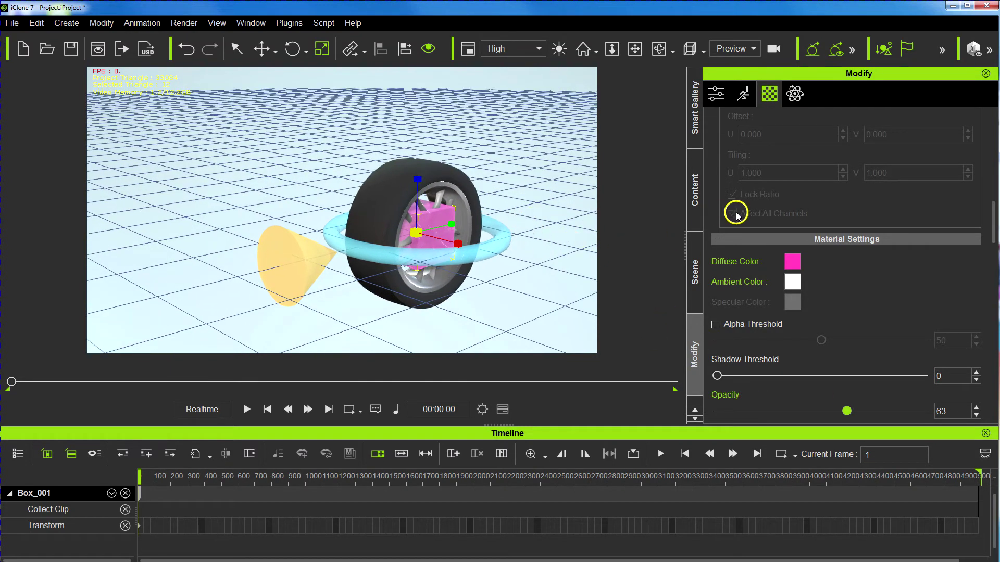
scroll(775, 195, up, 3)
scroll(774, 196, up, 5)
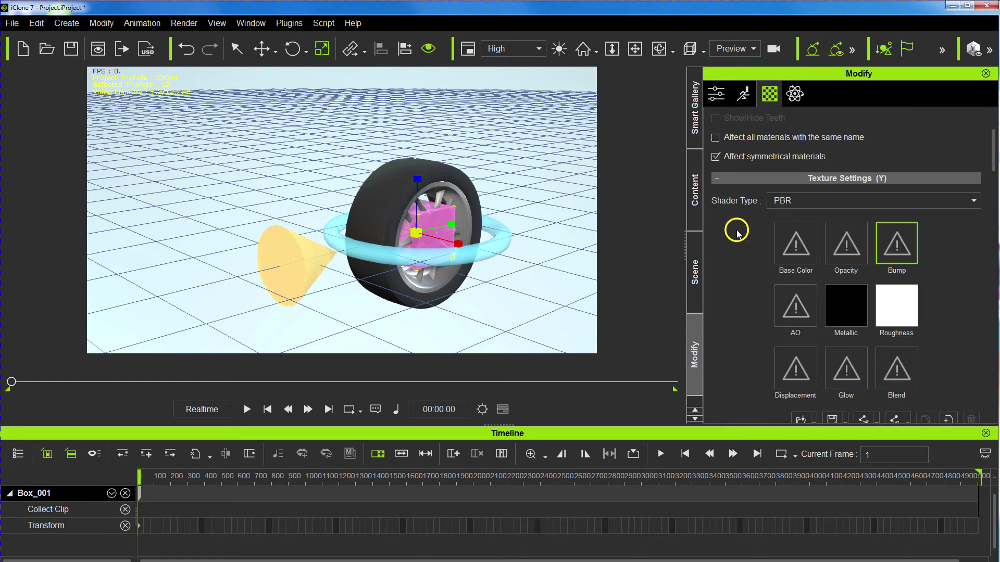
scroll(736, 233, up, 3)
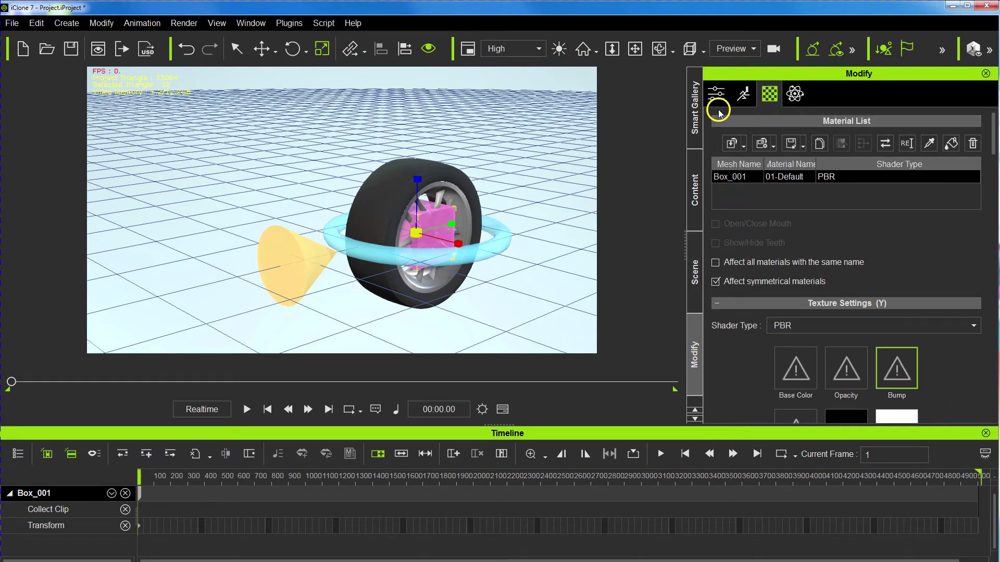
click(716, 95)
click(716, 133)
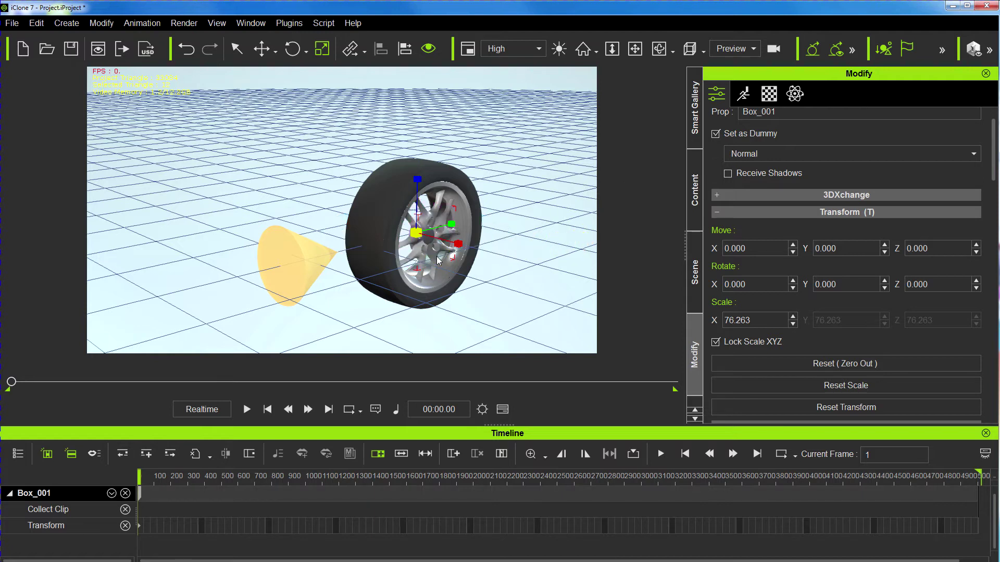
click(289, 279)
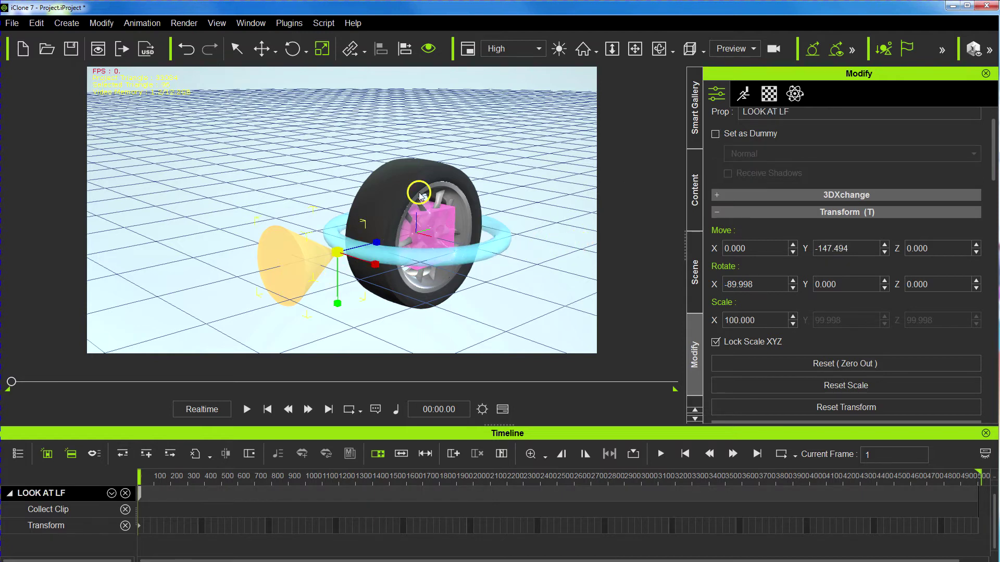
click(716, 134)
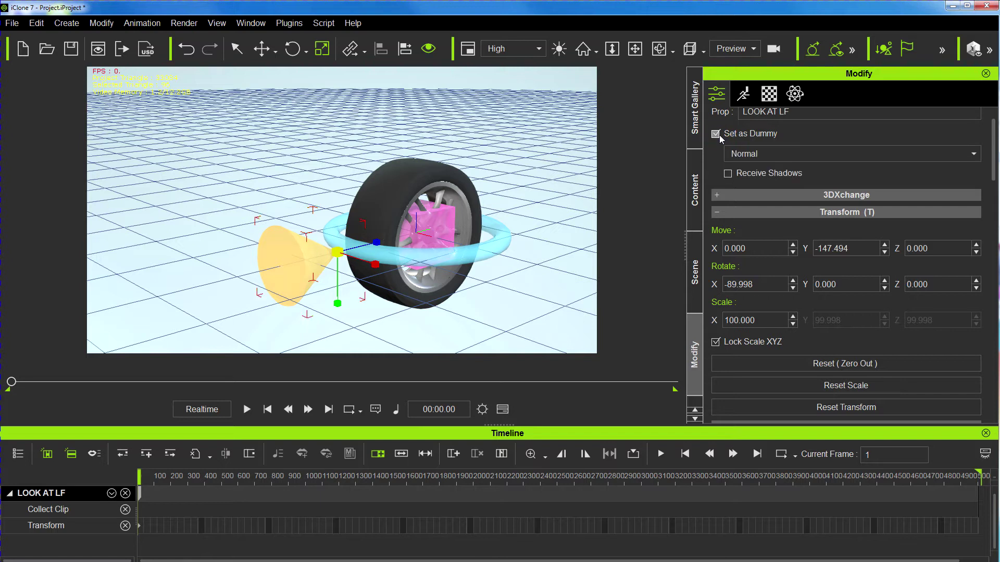
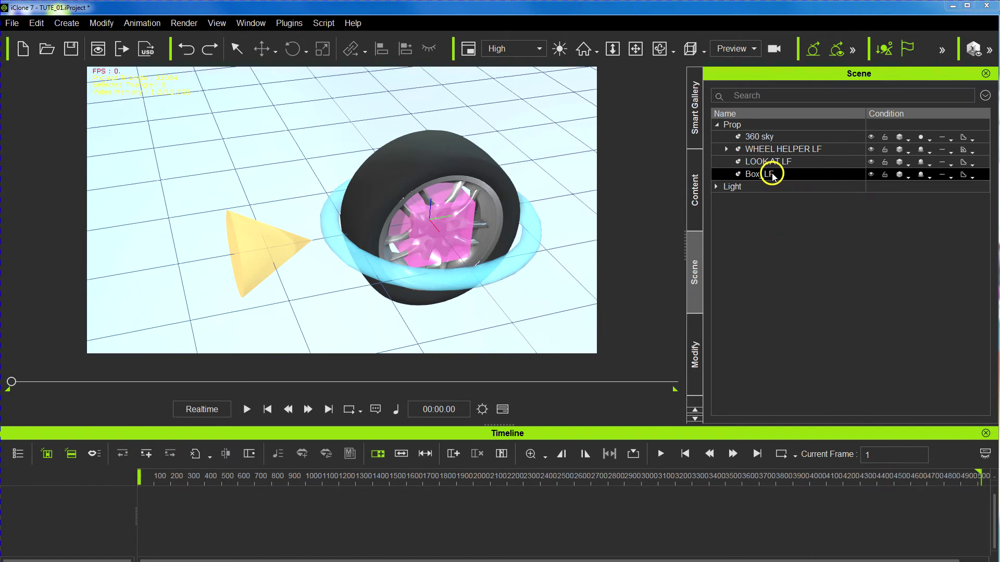
Examine Box_LF, LOOK AT LF and WHEEL HELPER LF in the scene hierarchy, including the props nested under the wheel helper
click(772, 176)
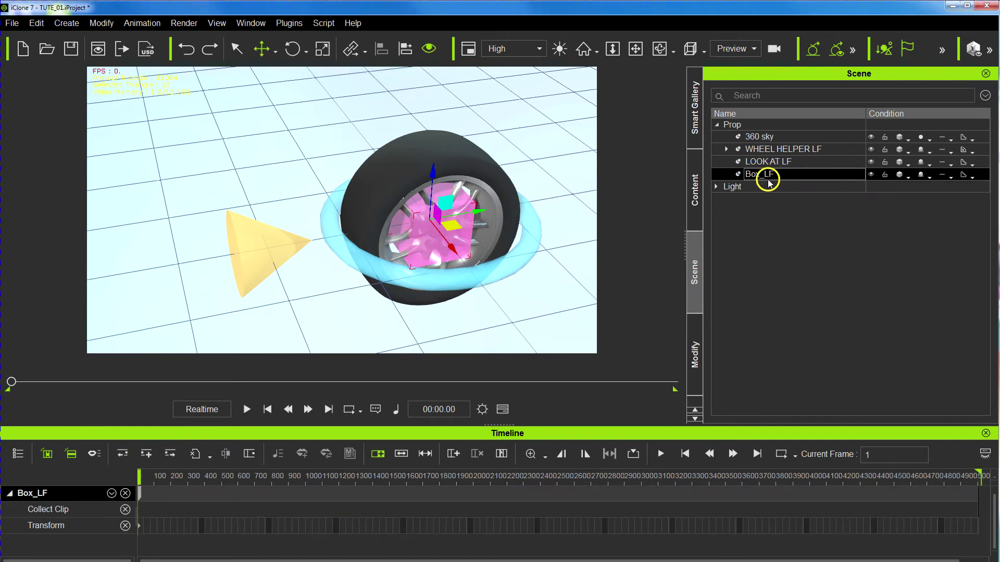
click(764, 161)
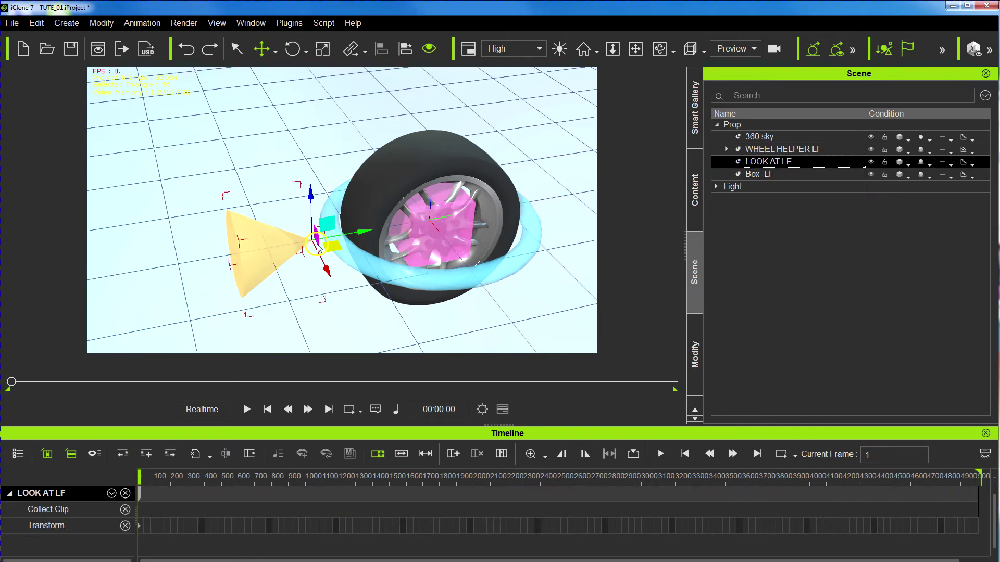
click(751, 152)
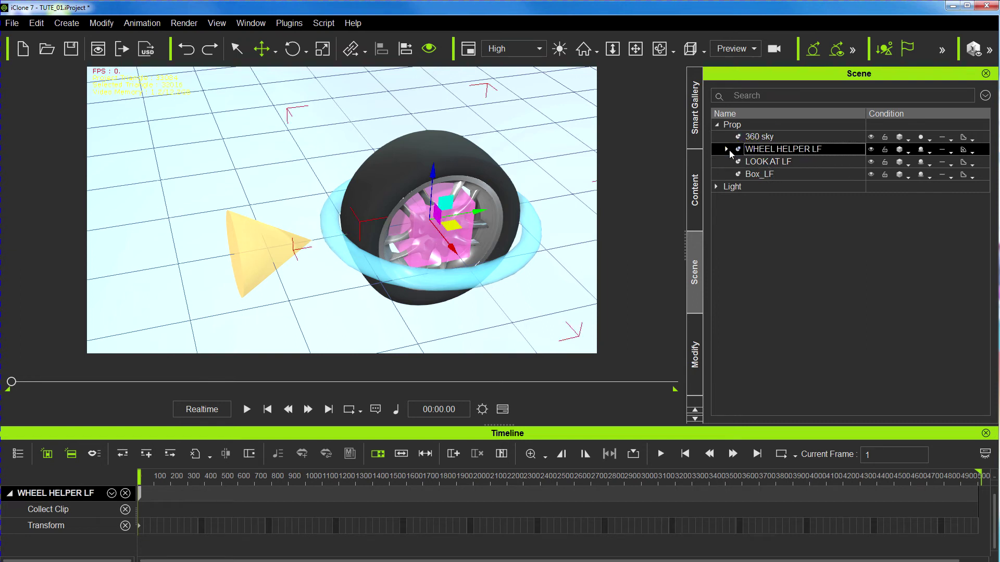
click(728, 149)
click(762, 162)
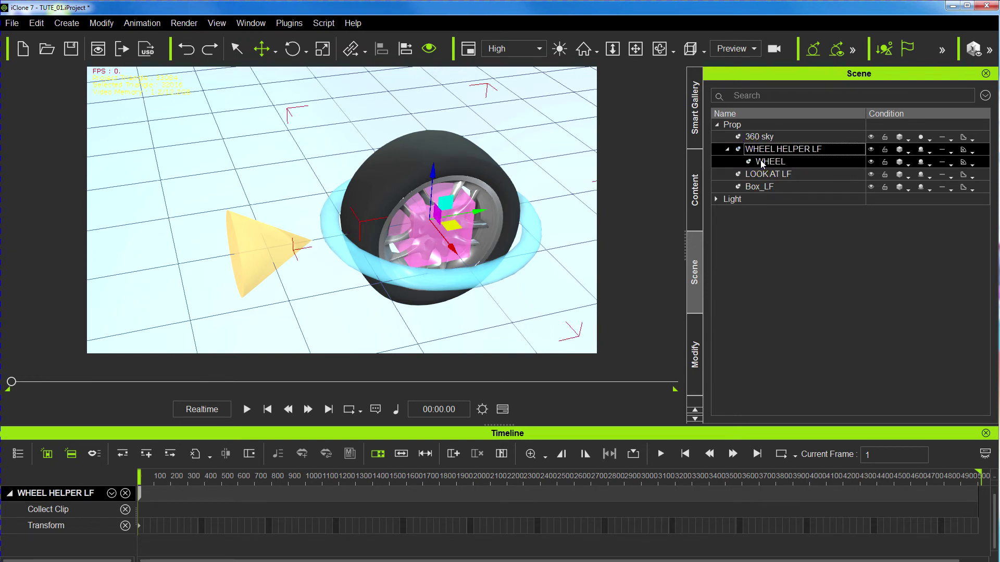
click(761, 151)
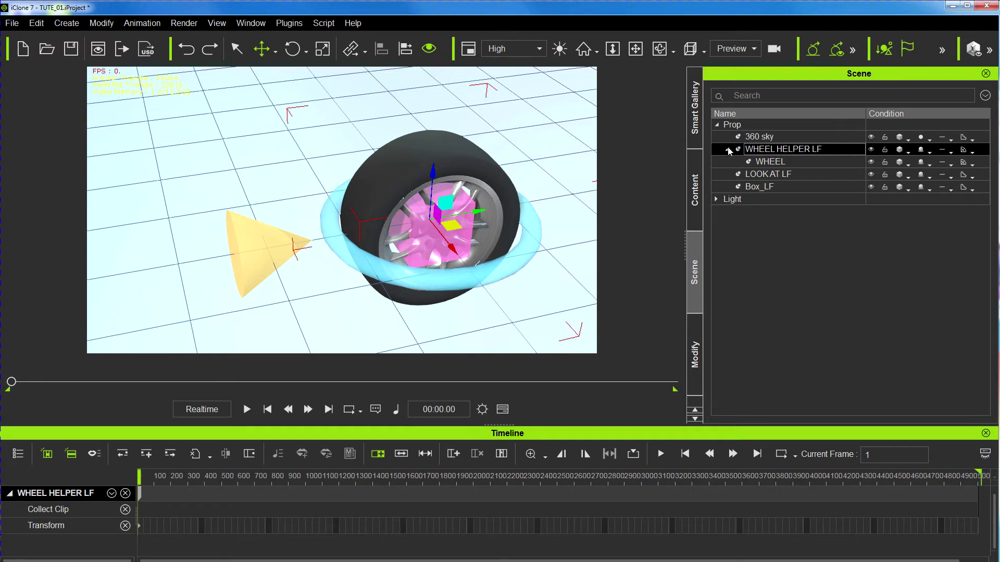
click(727, 150)
click(764, 148)
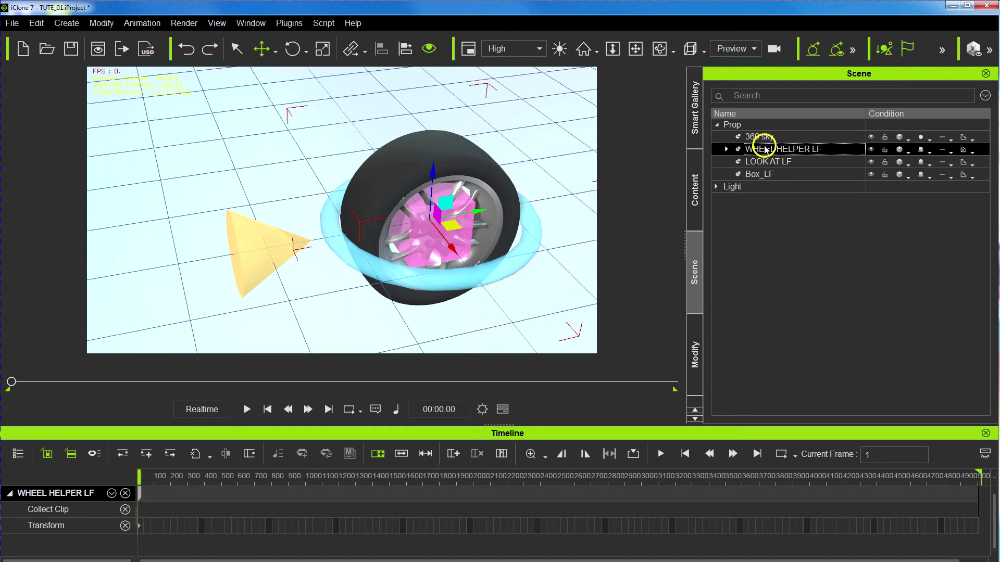
click(726, 150)
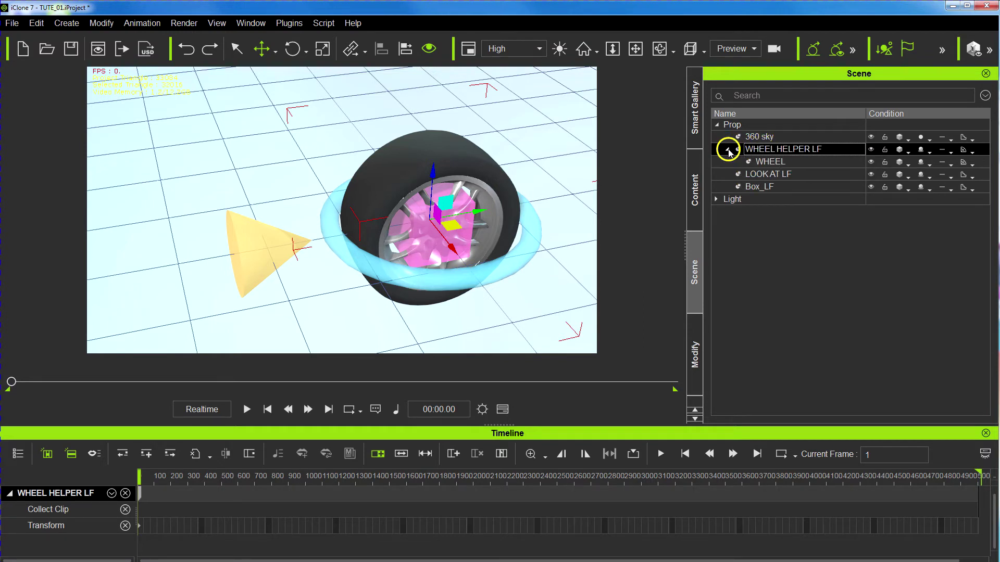
Attach WHEEL HELPER LF to Box_LF
click(766, 155)
right_click(451, 225)
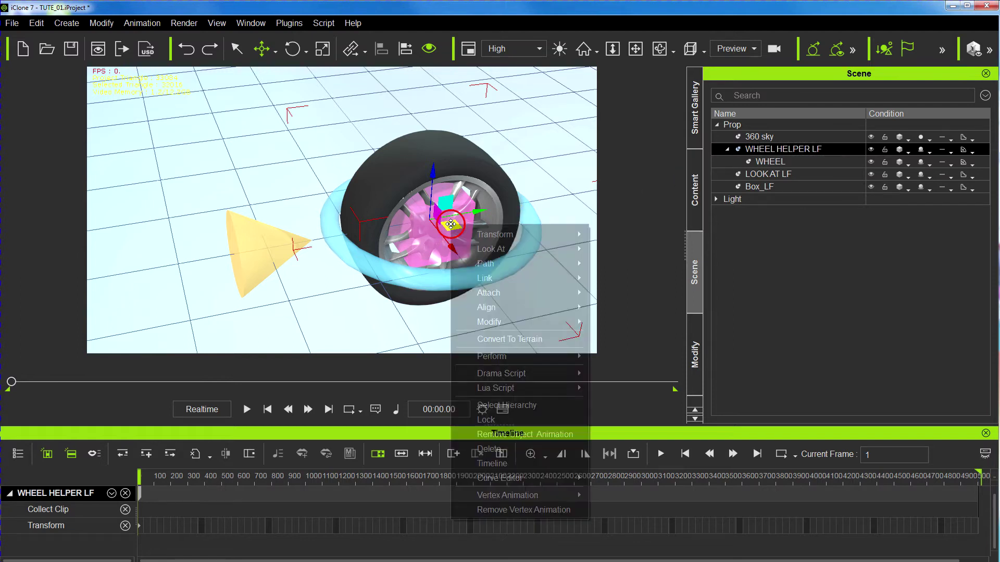
click(492, 277)
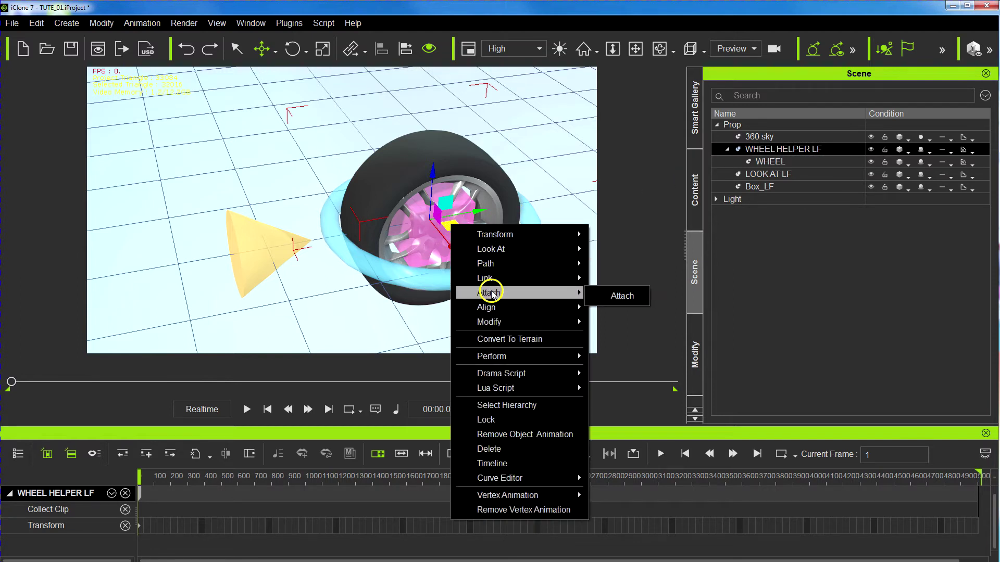
click(615, 295)
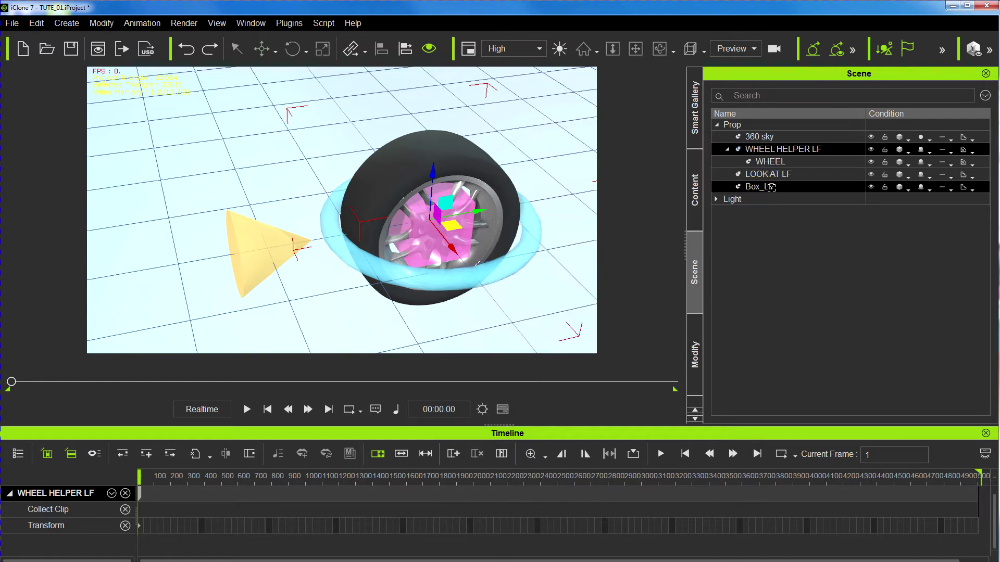
click(771, 187)
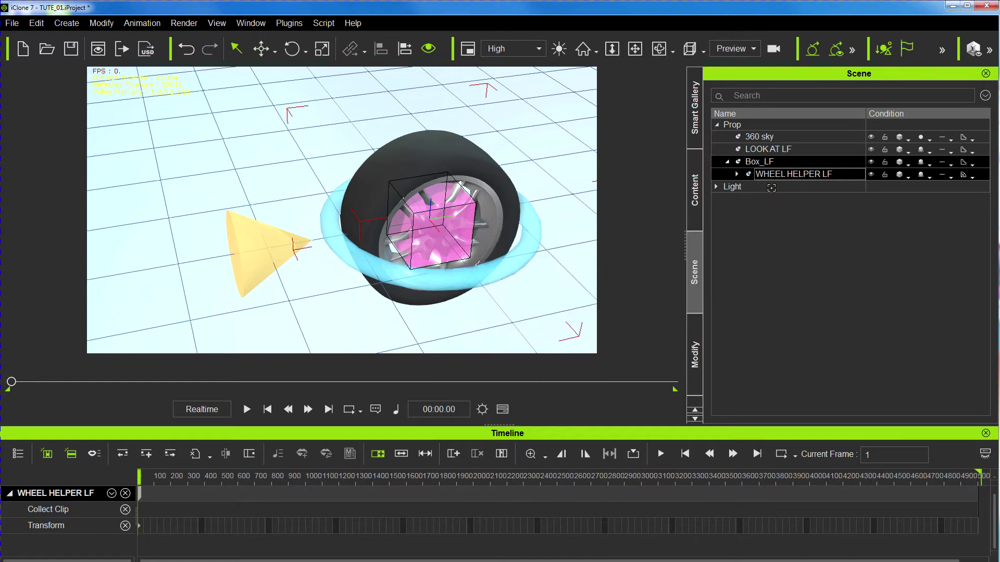
Make Box_LF look at the LOOK AT LF cone
click(764, 163)
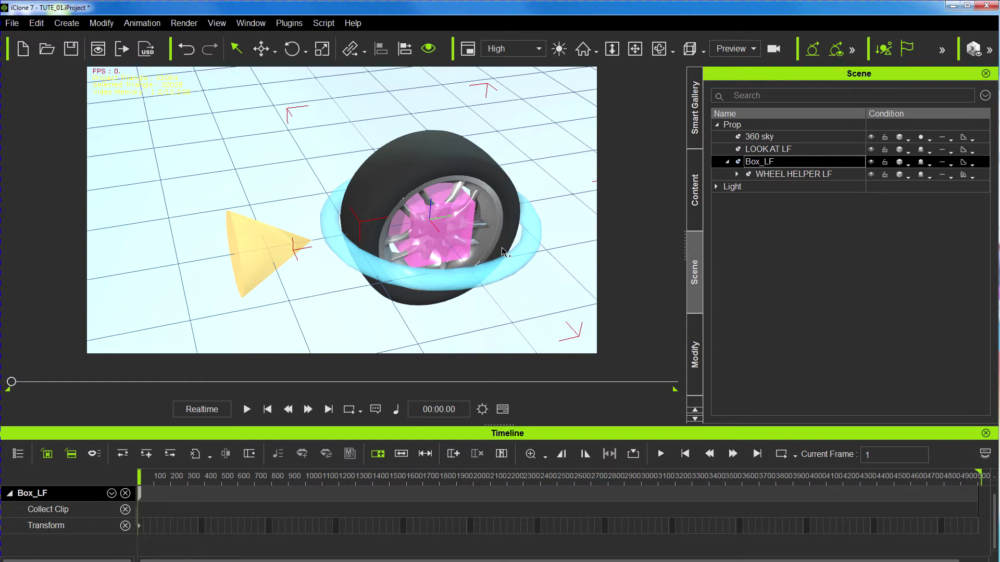
click(491, 237)
right_click(451, 220)
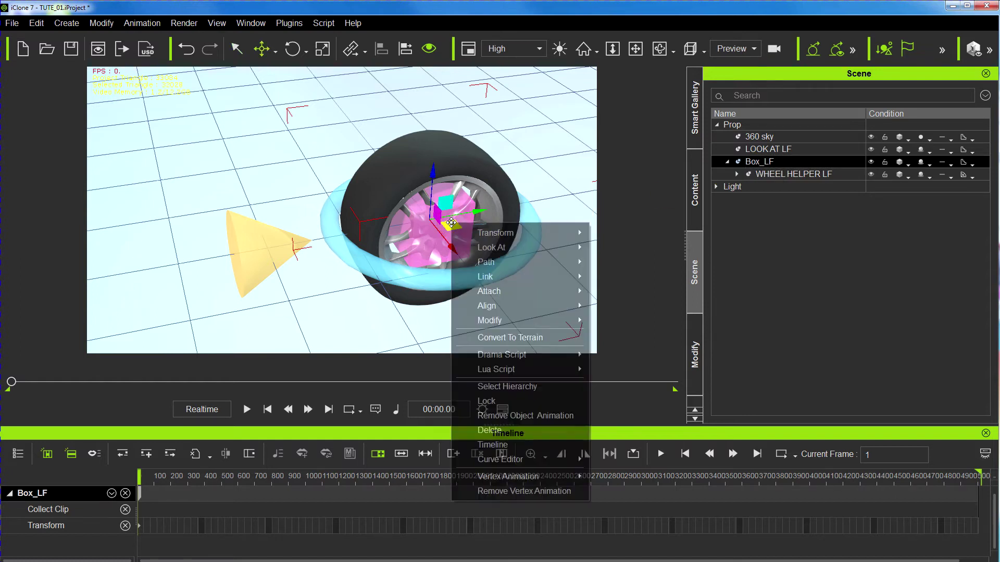
click(491, 250)
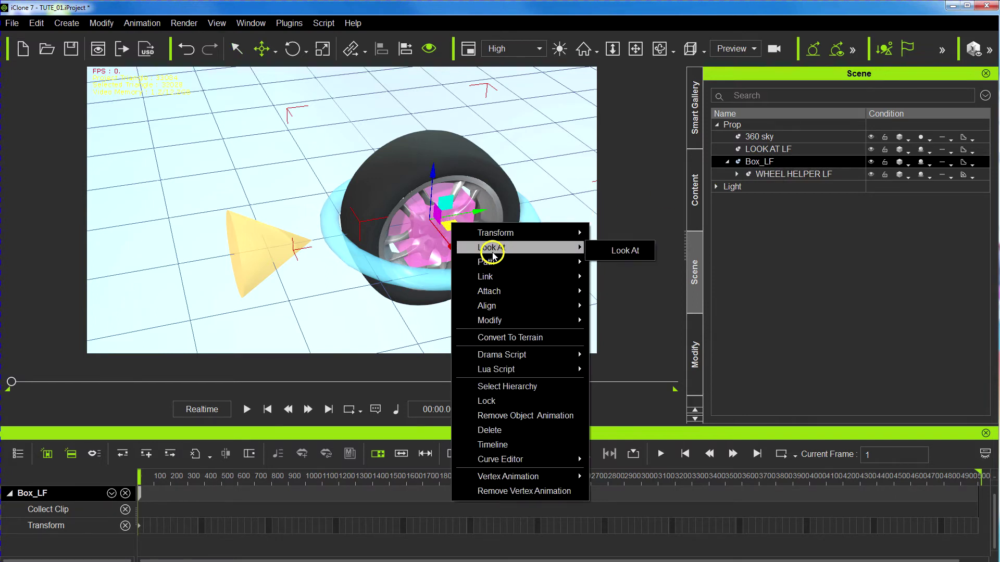
click(615, 250)
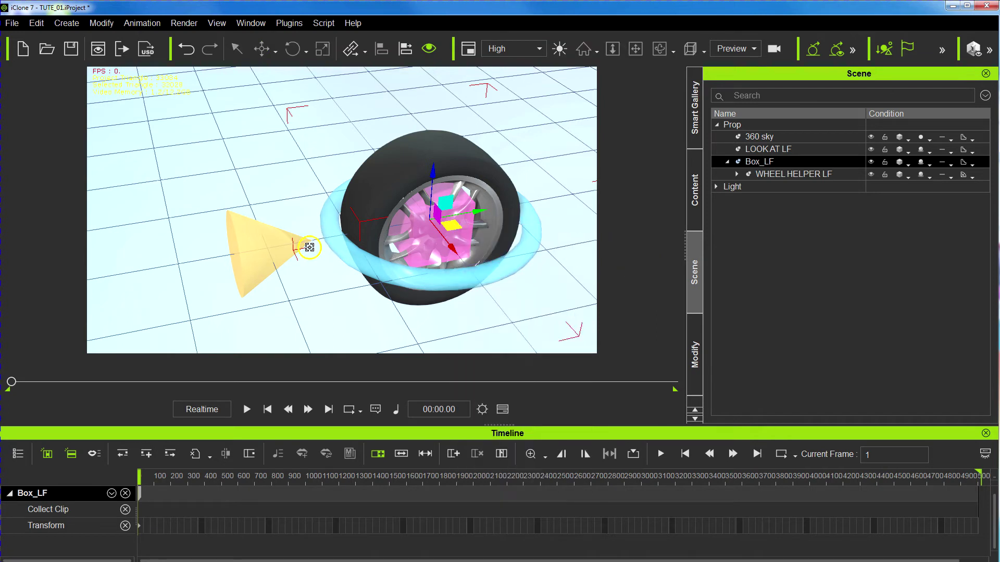
click(267, 251)
Try moving the LOOK AT LF cone along its X axis to test the steering, and preview the wheel's spin from the start
click(293, 266)
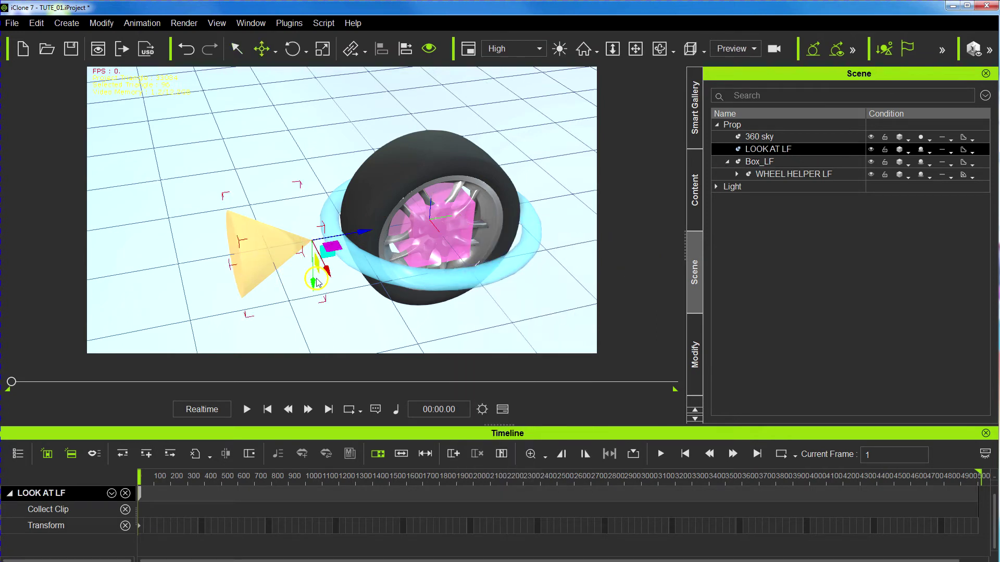
drag(328, 269, 327, 294)
click(247, 409)
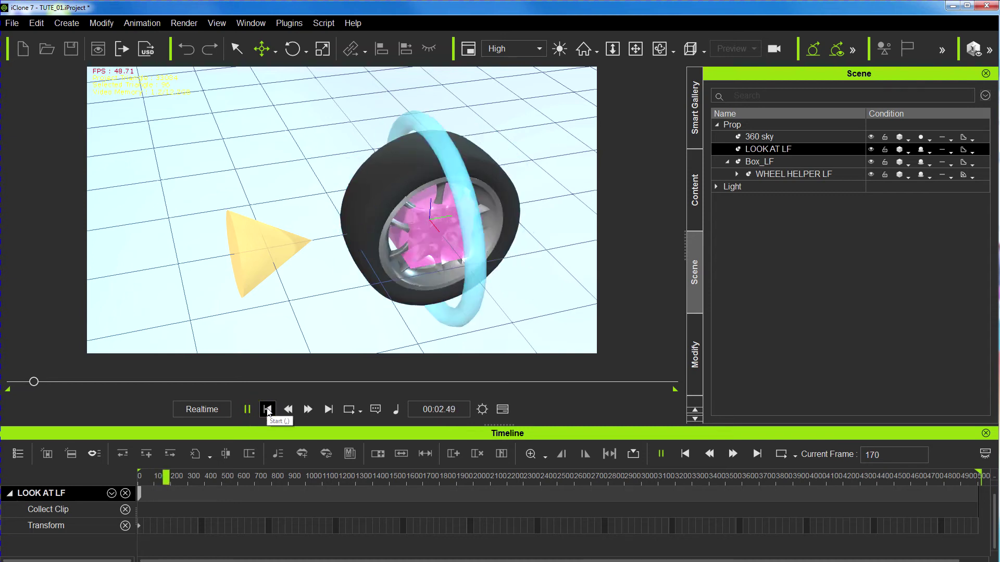
click(267, 409)
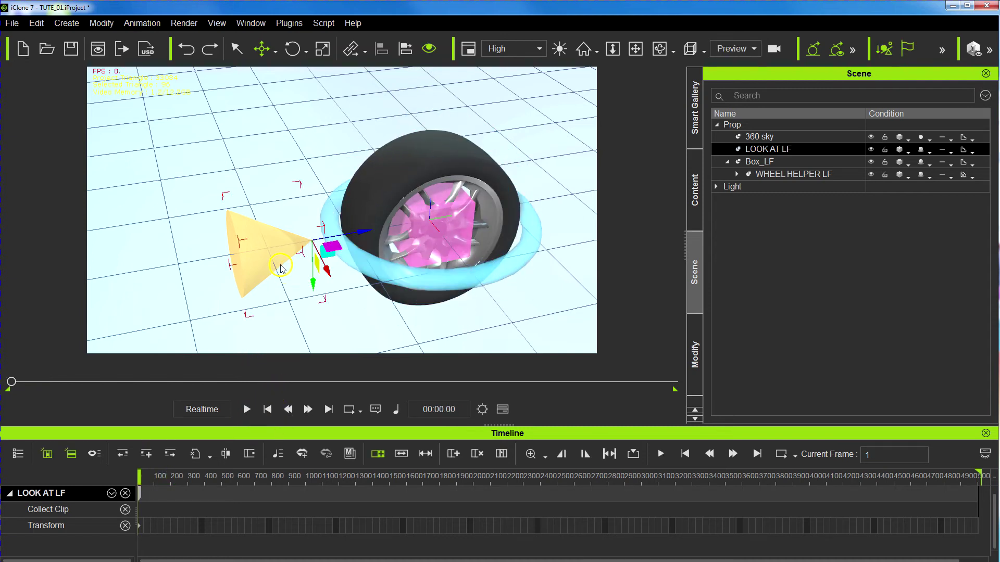
Try shifting the LOOK AT LF cone along its X axis at frame 1, and undo the move
drag(329, 271, 345, 293)
key(ctrl+z)
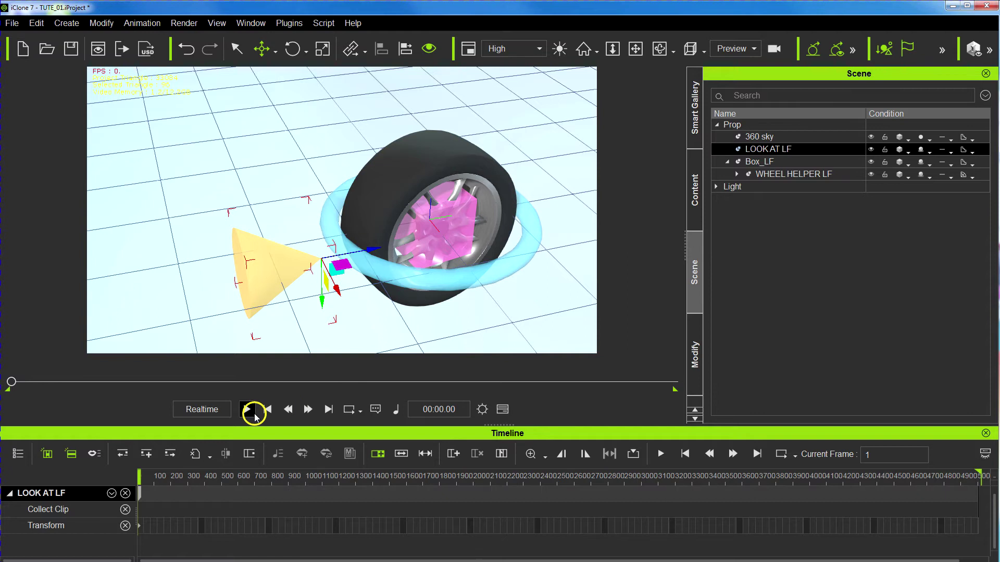
key(ctrl+z)
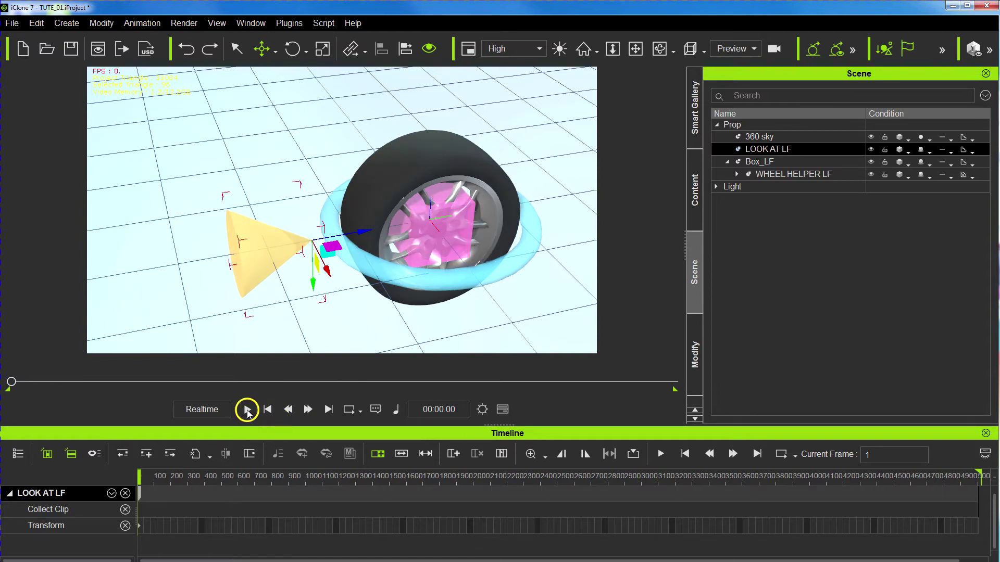
Play the animation to frame 148 and move the LOOK AT LF cone along its X axis there to steer the wheel
click(247, 410)
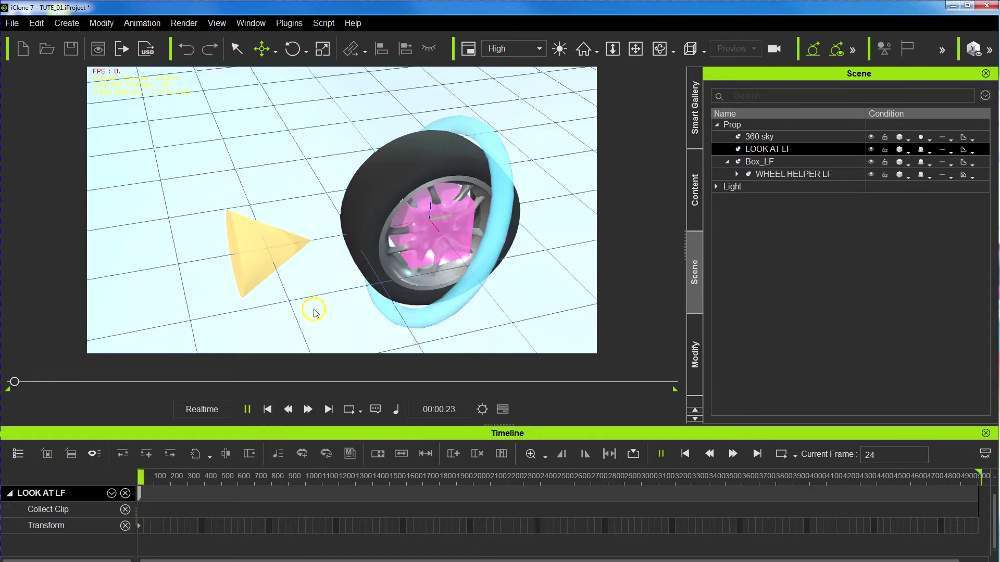
click(267, 255)
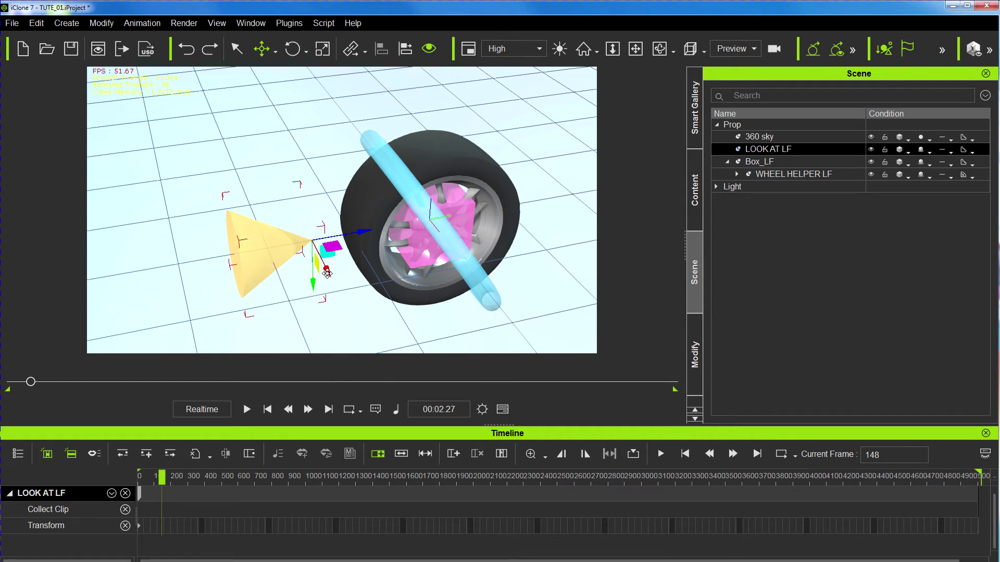
drag(327, 273, 404, 315)
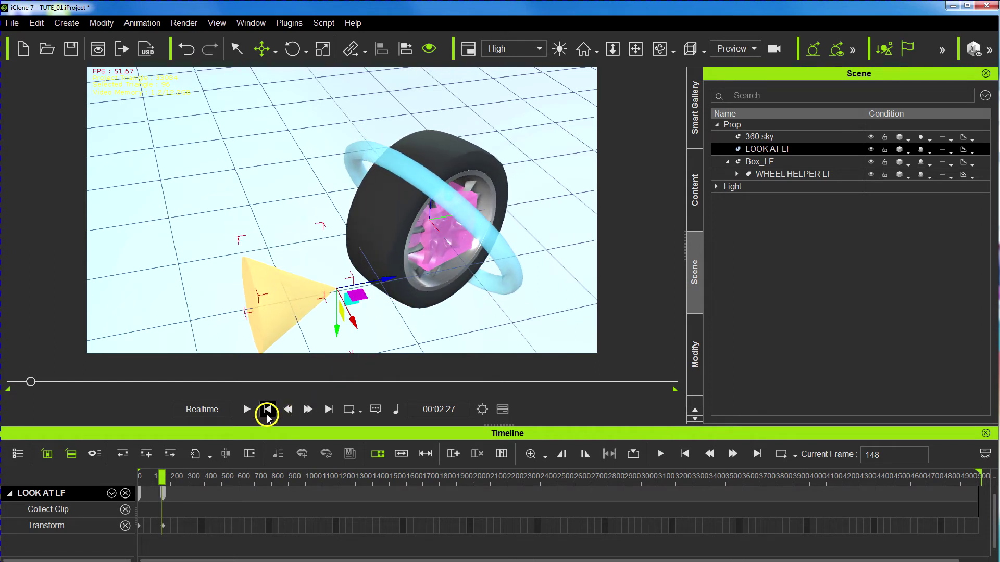
Play back the spinning and steering wheel from the start, pausing at frame 258
click(266, 410)
click(247, 410)
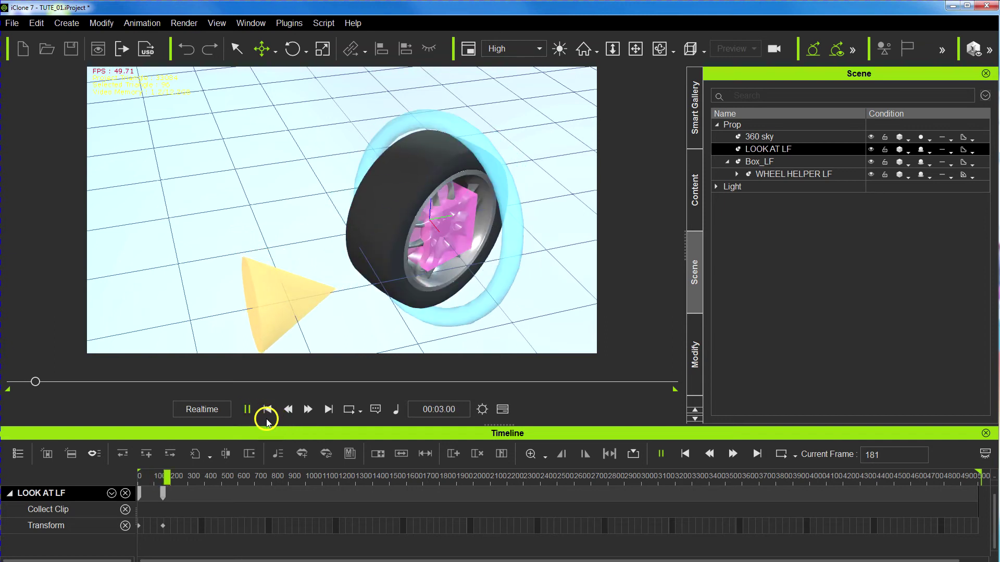
key(space)
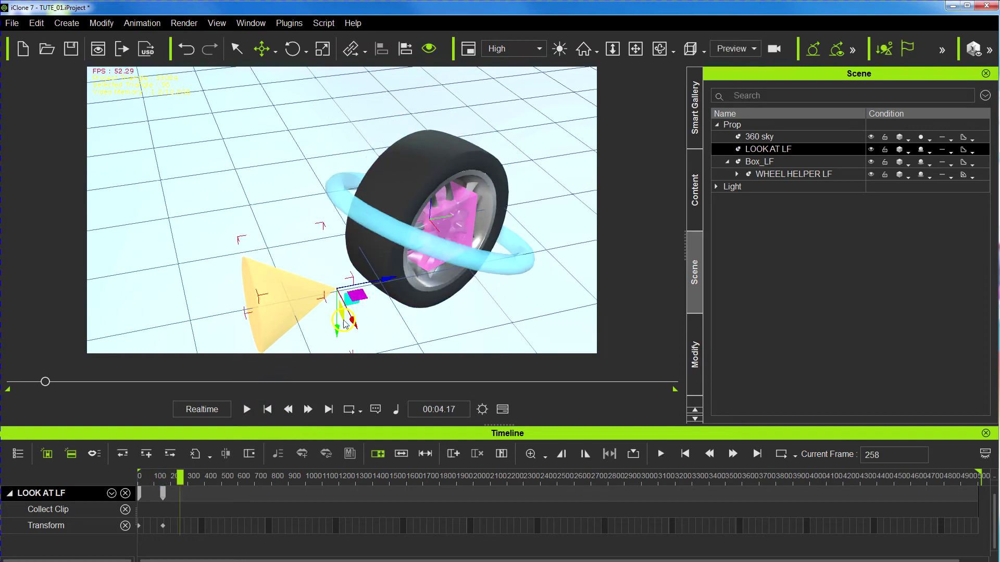
Move the LOOK AT LF cone at frame 258 to steer the wheel, preview the motion, and return to the start
drag(355, 325, 315, 271)
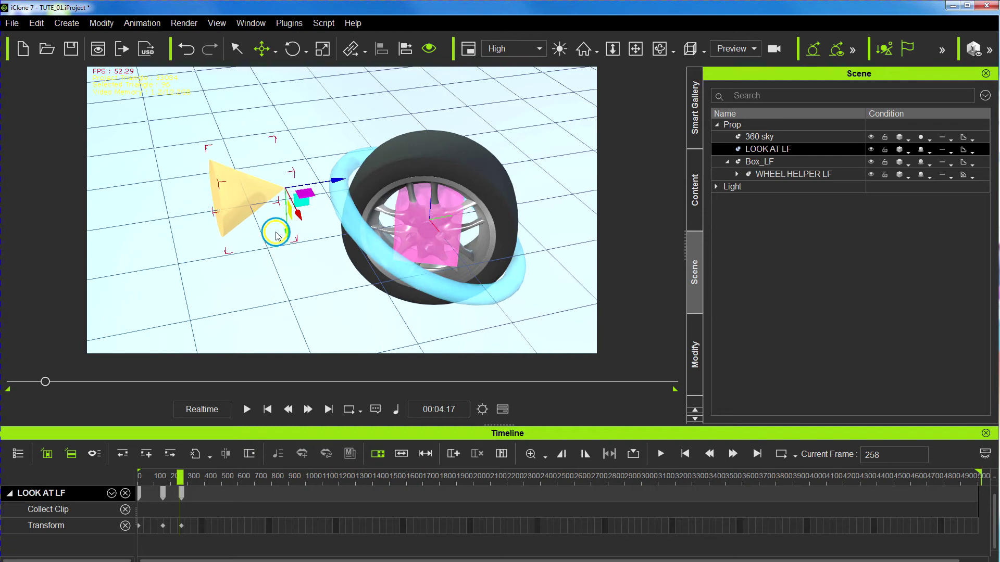
click(166, 509)
key(space)
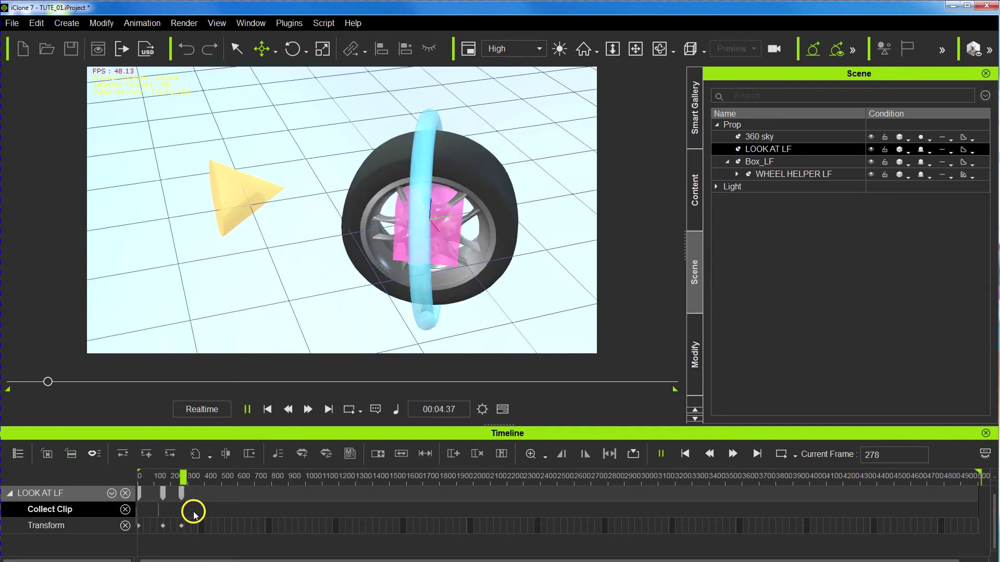
click(290, 409)
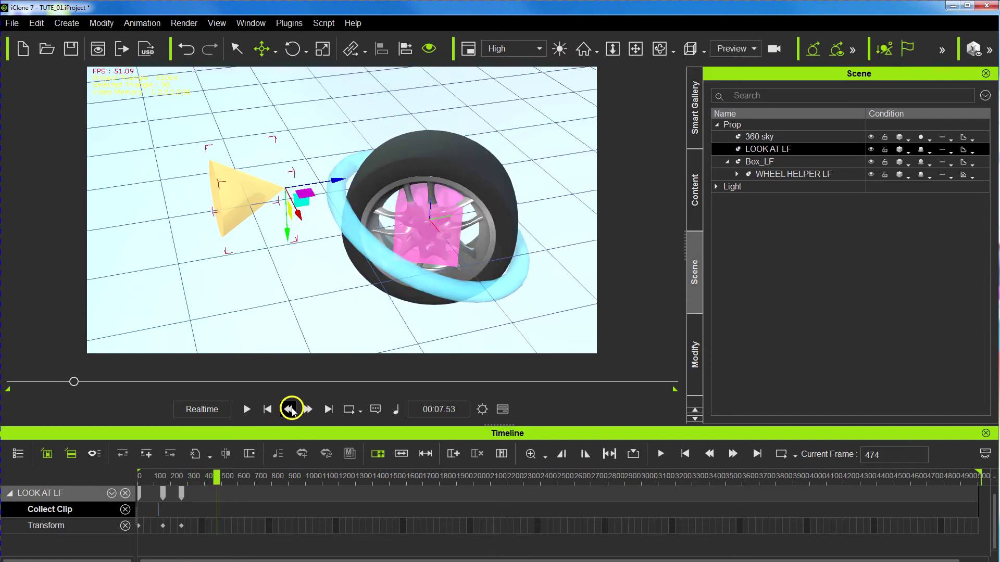
click(267, 409)
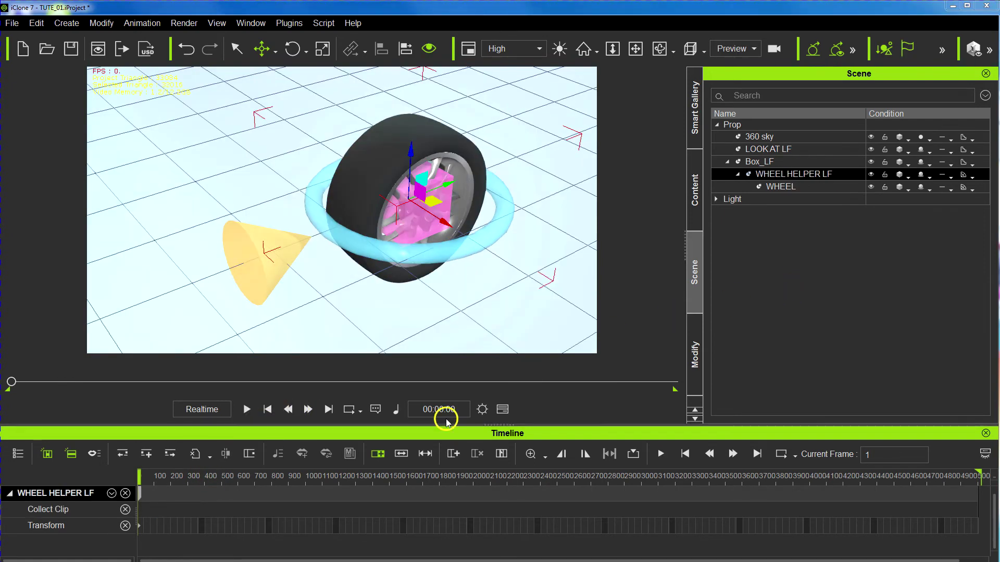
Review how WHEEL and WHEEL HELPER LF are nested under Box_LF, checking the Attach options of each part
click(808, 191)
click(774, 178)
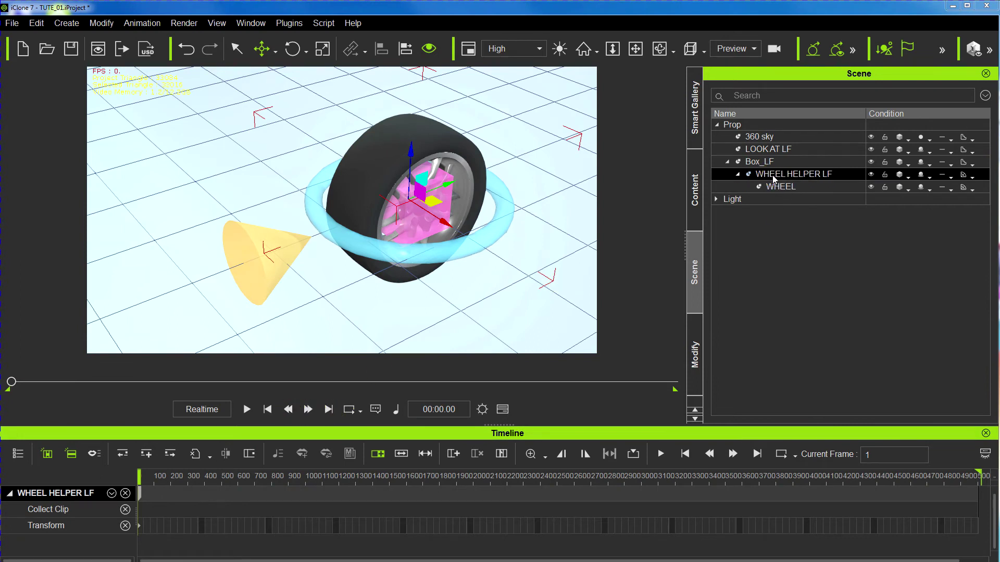
click(781, 187)
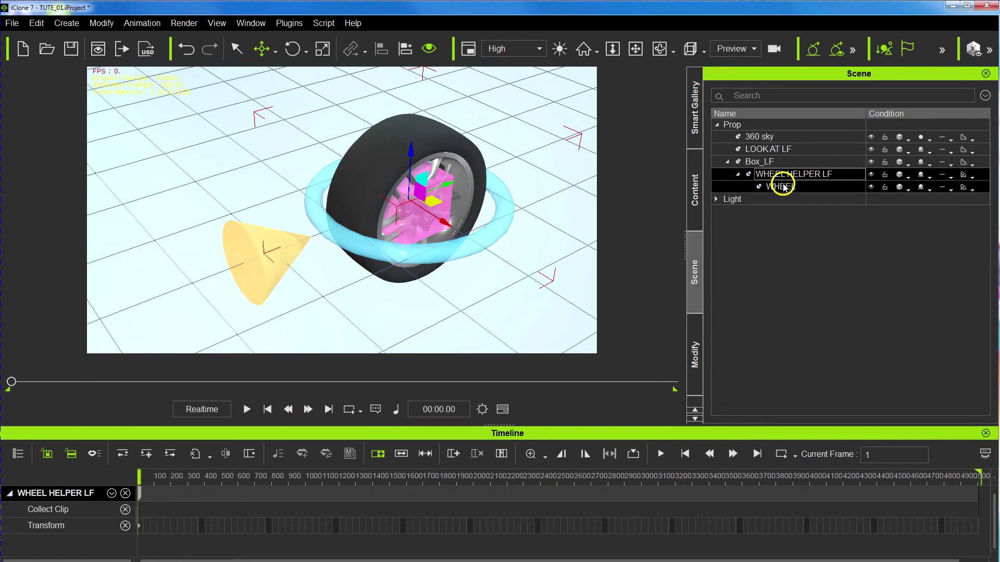
ctrl+click(780, 178)
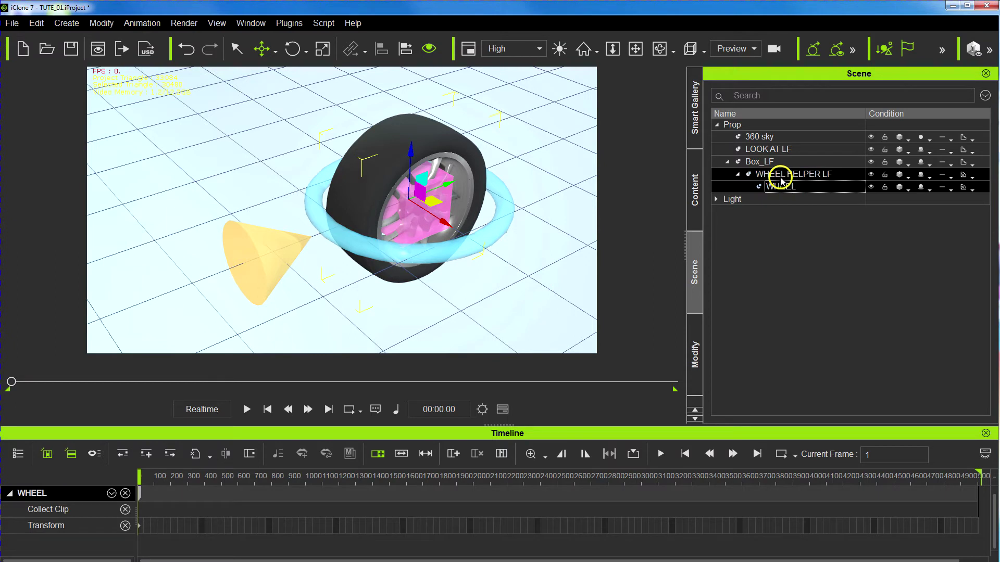
click(444, 235)
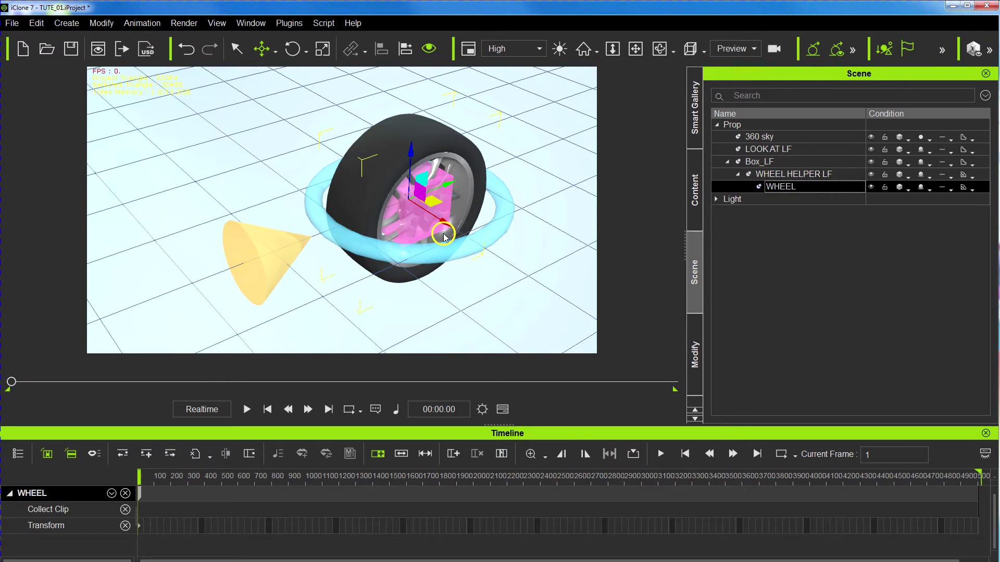
right_click(422, 197)
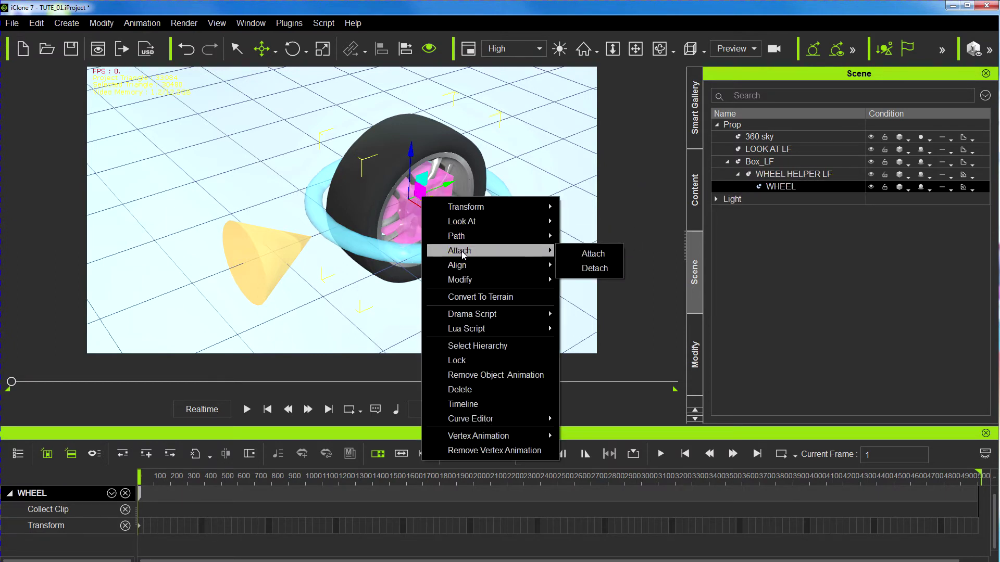
click(809, 263)
click(779, 176)
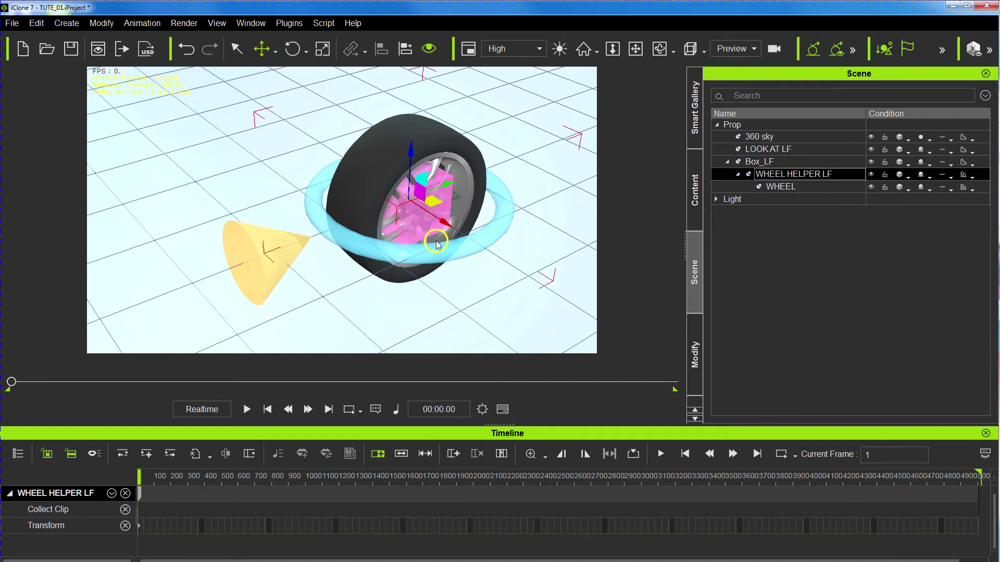
right_click(420, 193)
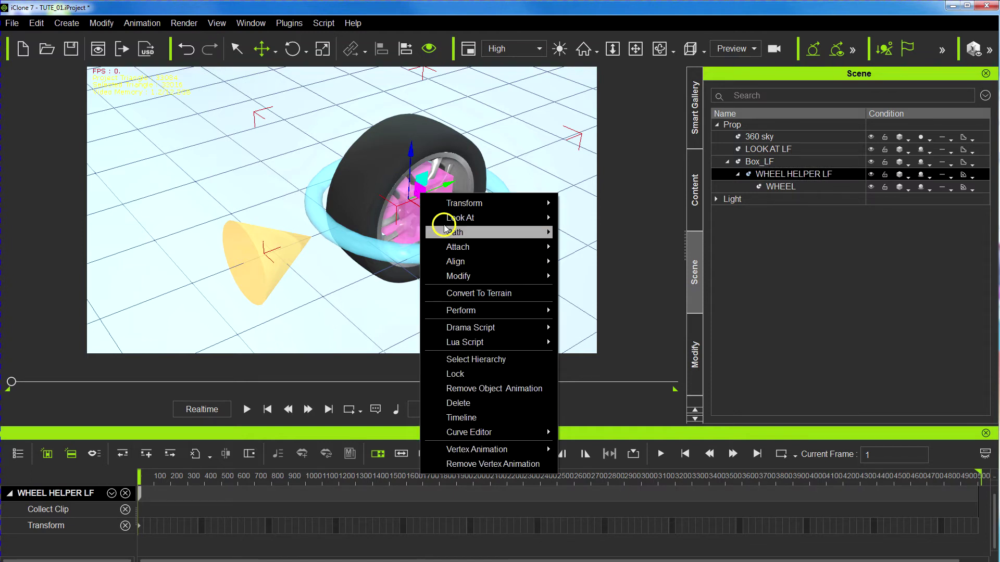
mouse_move(471, 254)
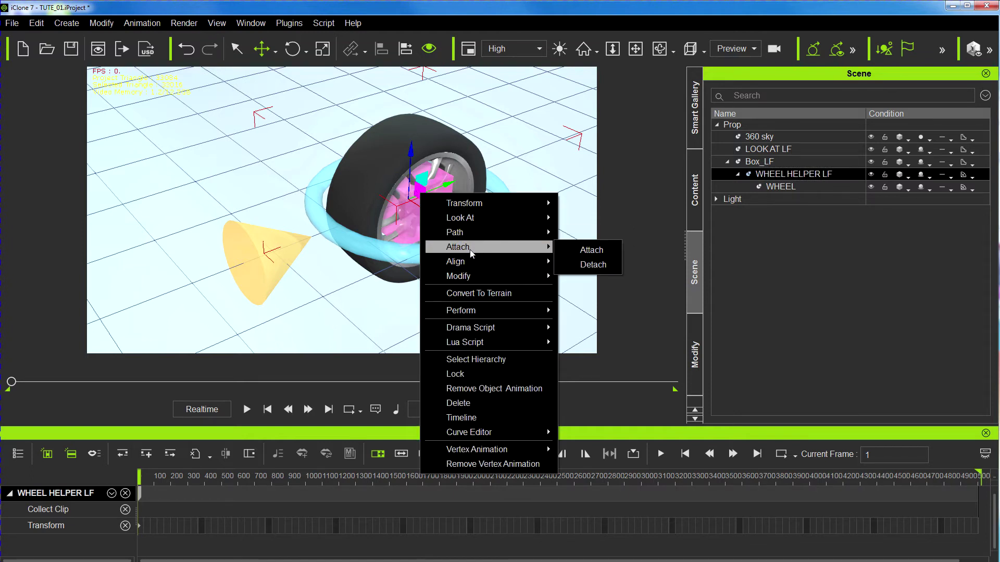
Review the Look At options of Box_LF in relation to the cone
click(763, 163)
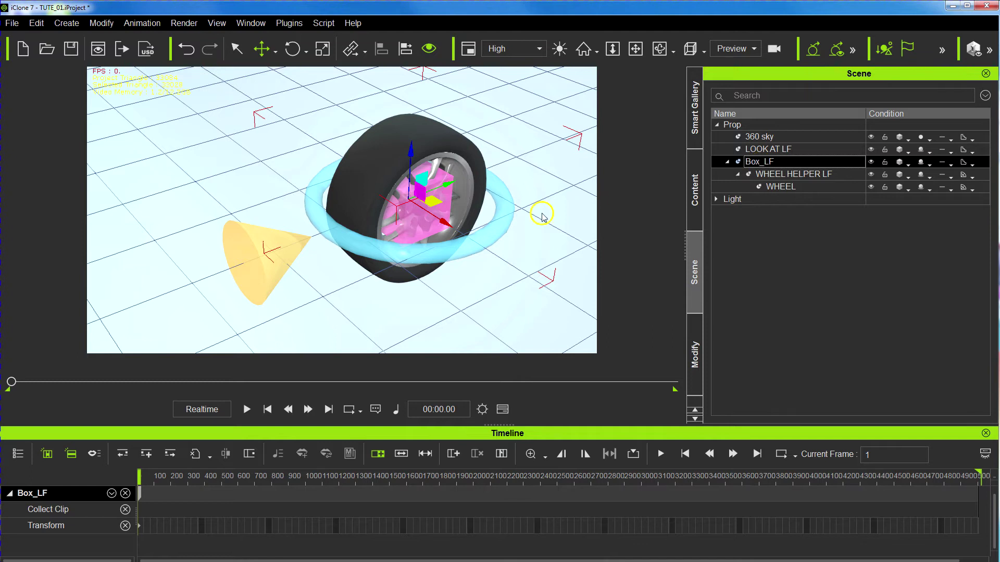
right_click(417, 193)
mouse_move(461, 221)
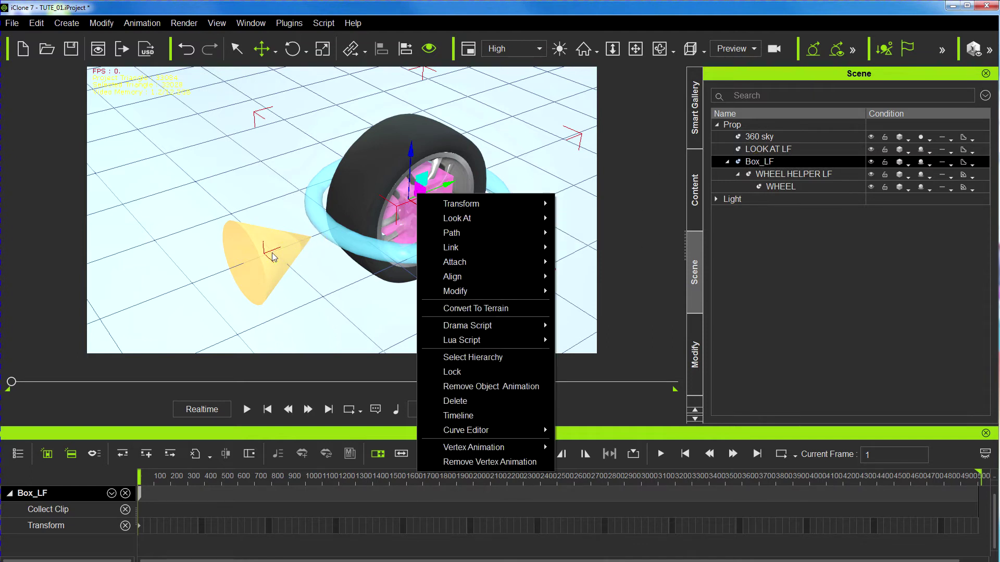
click(646, 231)
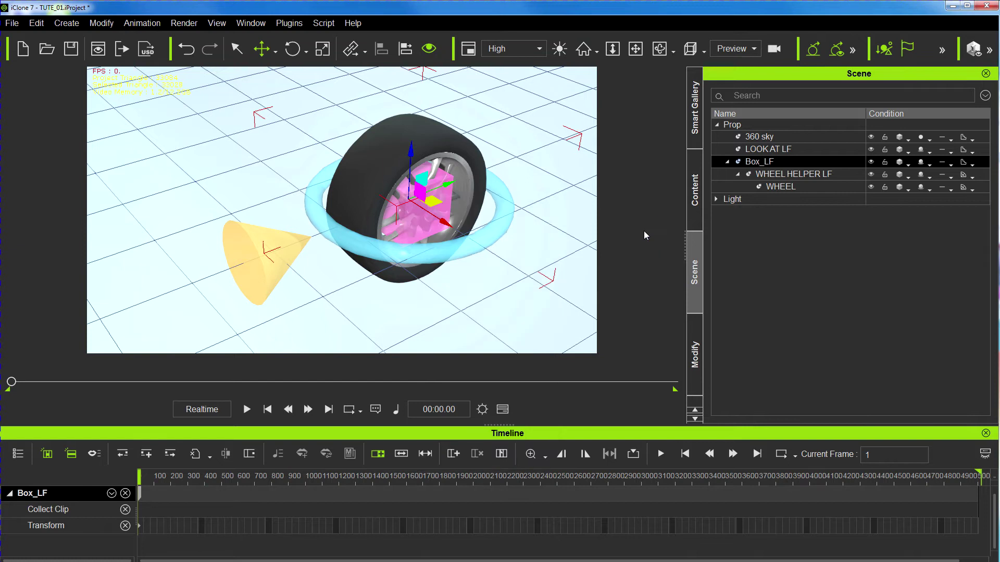
Shift the LOOK AT LF cone slightly at frame 1, play the steering animation, and return to the start
click(768, 149)
drag(339, 262, 332, 302)
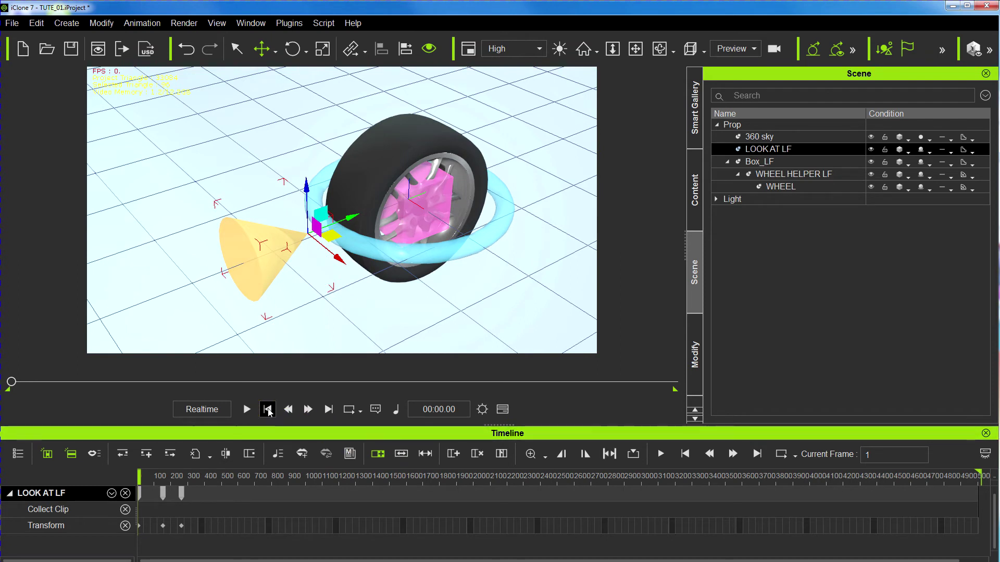
key(space)
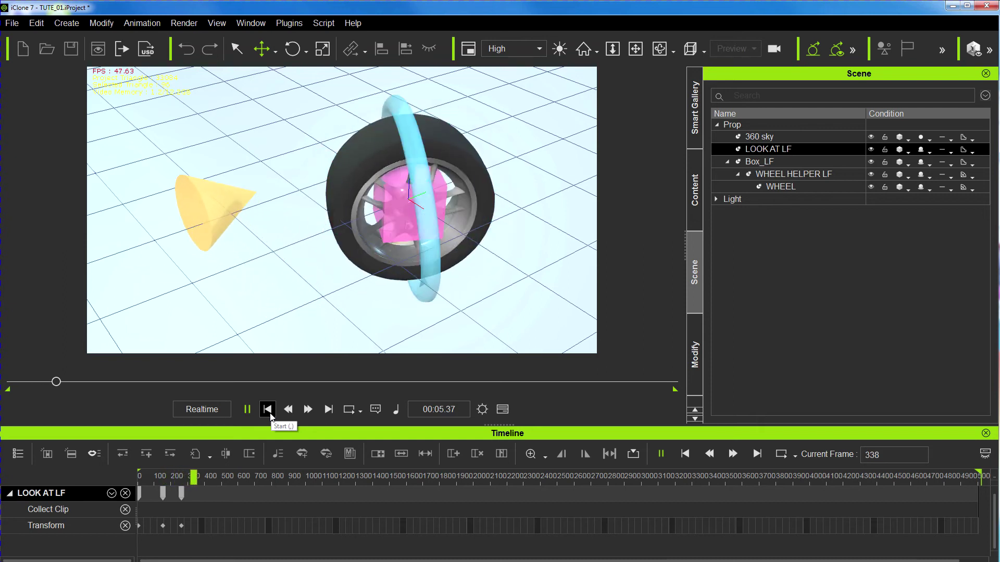
click(271, 414)
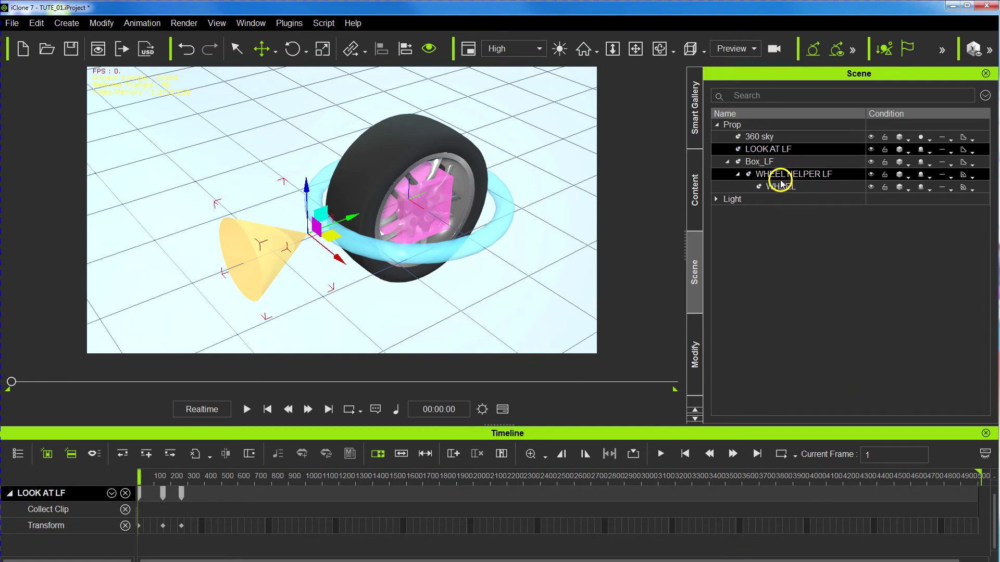
Stop Box_LF from looking at the LOOK AT LF cone using Stop Look At
ctrl+click(760, 176)
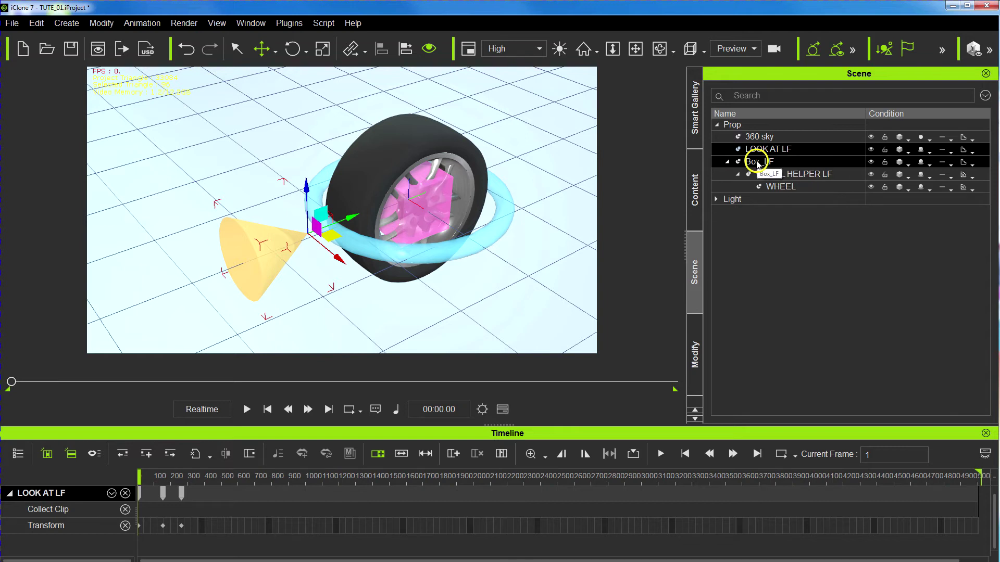
click(728, 166)
right_click(422, 196)
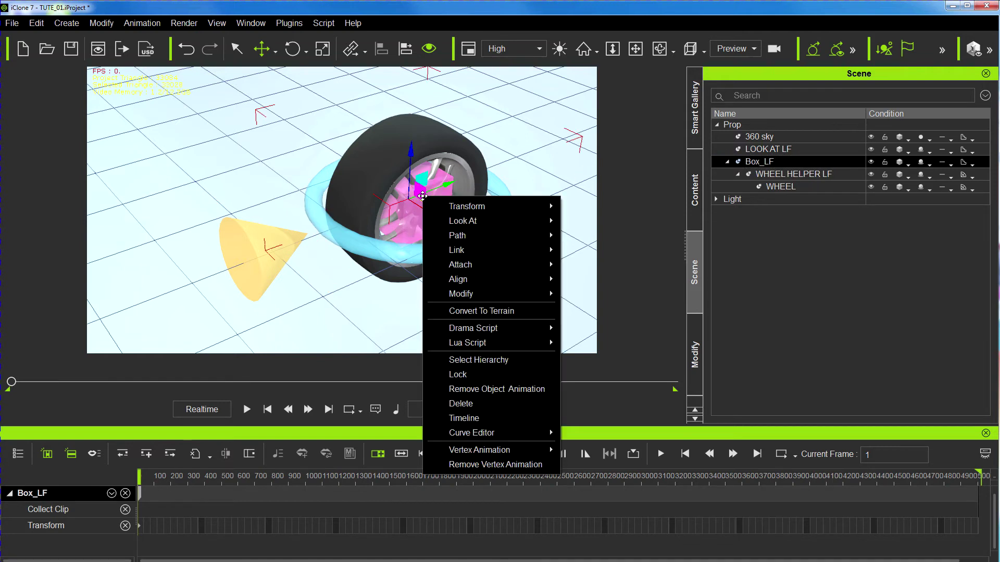
mouse_move(509, 221)
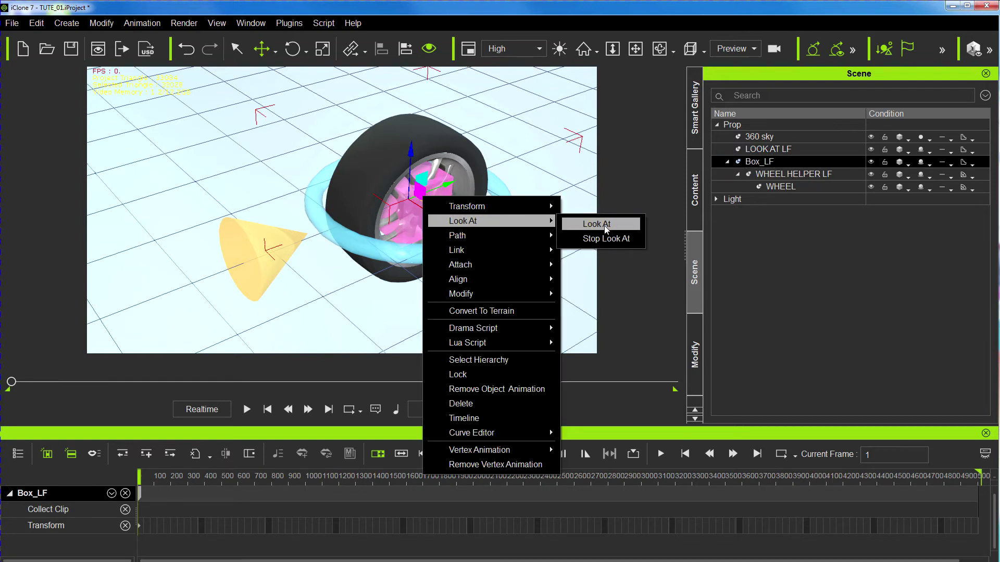
click(606, 239)
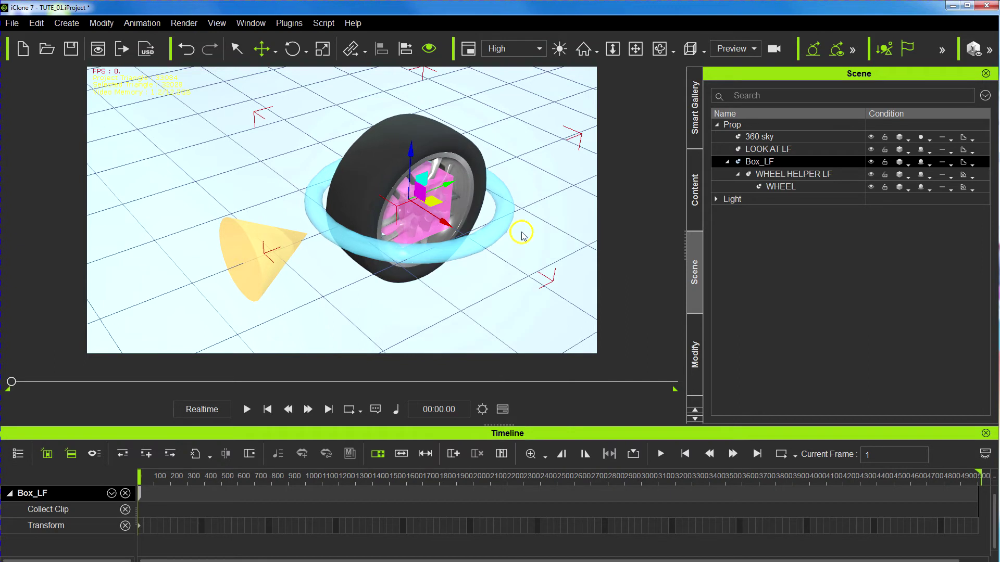
Toggle the visibility of Box_LF off and on to check which parts belong to its hierarchy
click(766, 162)
click(871, 162)
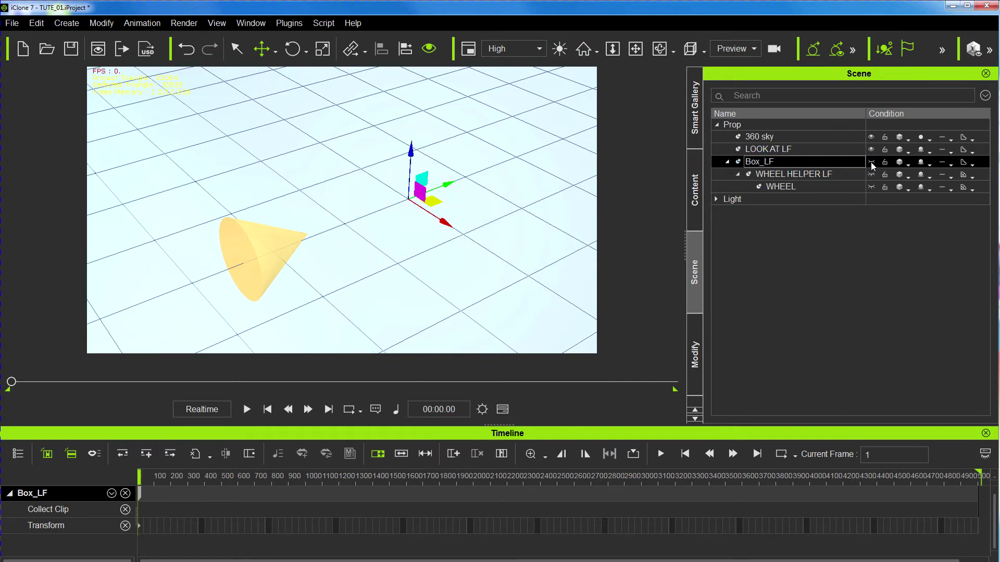
click(872, 163)
click(872, 163)
click(872, 163)
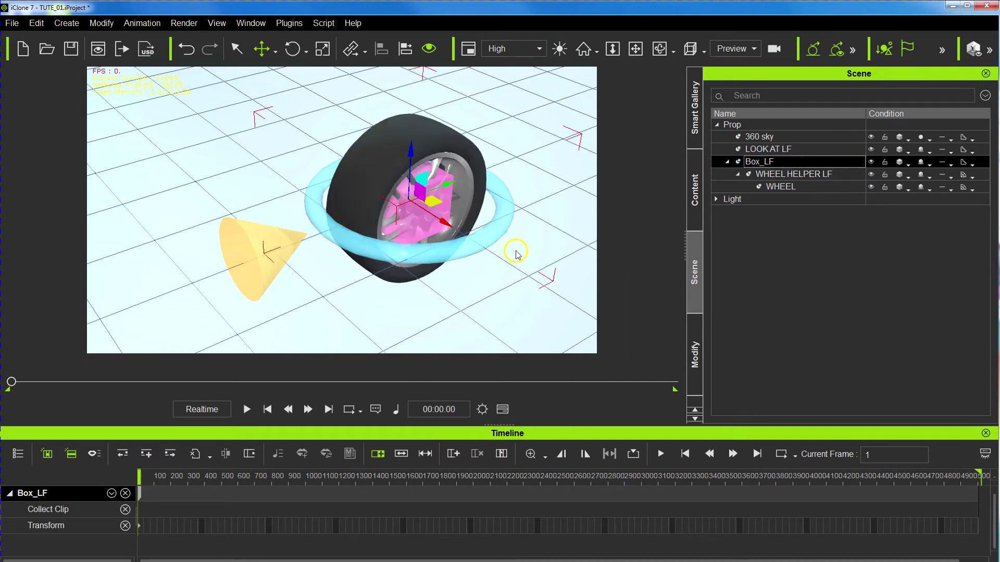
Duplicate the Box_LF wheel assembly along its X axis for the opposite side, and turn the copy's WHEEL around so its rim faces outward
right_drag(381, 248, 436, 265)
ctrl+drag(444, 253, 252, 223)
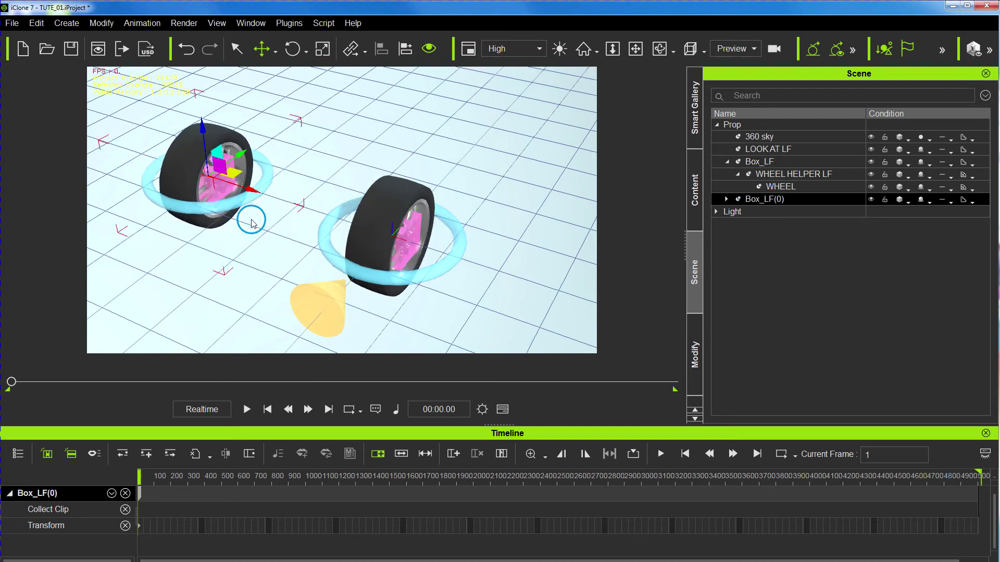
right_drag(354, 241, 376, 248)
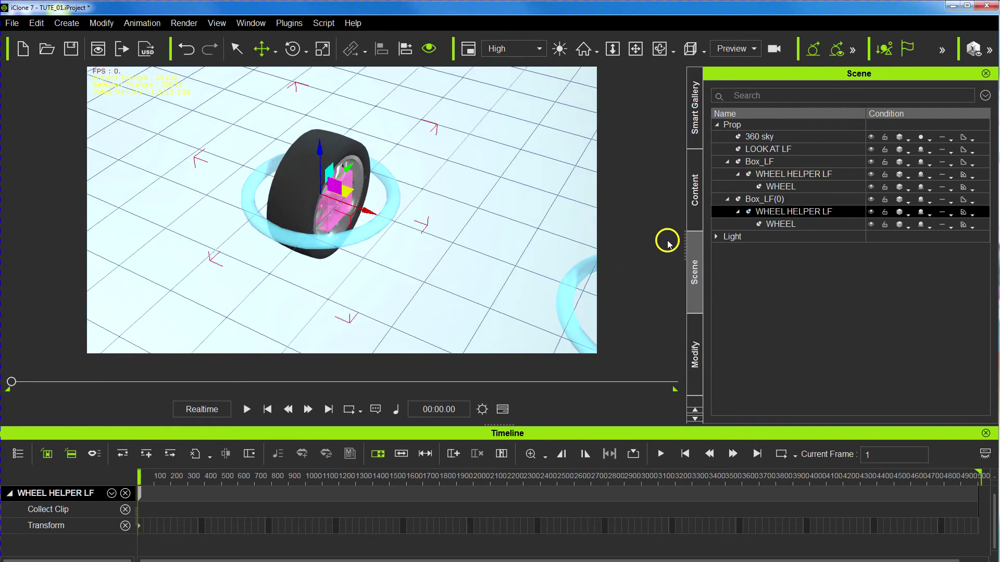
click(784, 225)
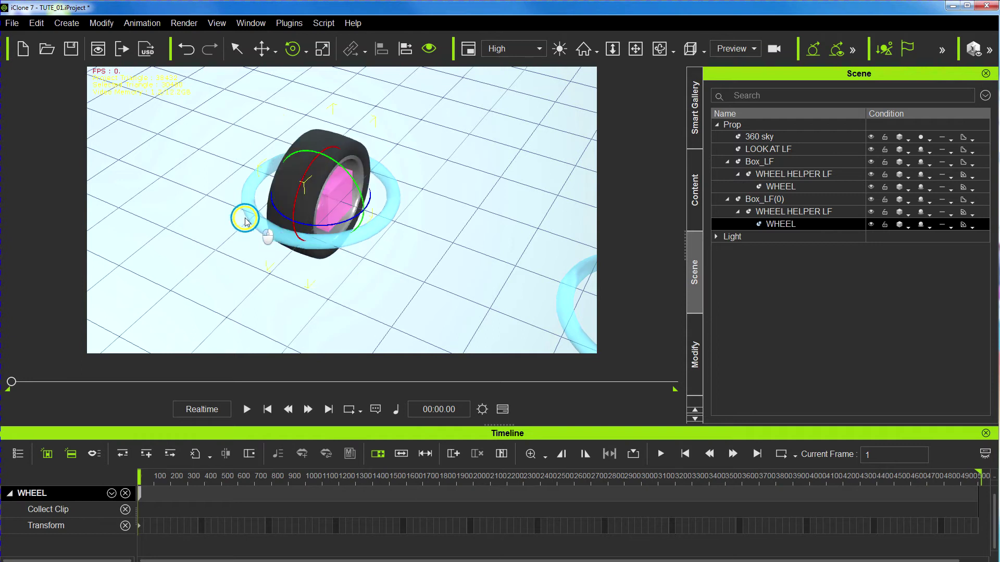
Play the animation to compare the spin of both wheels, and return to the start
key(space)
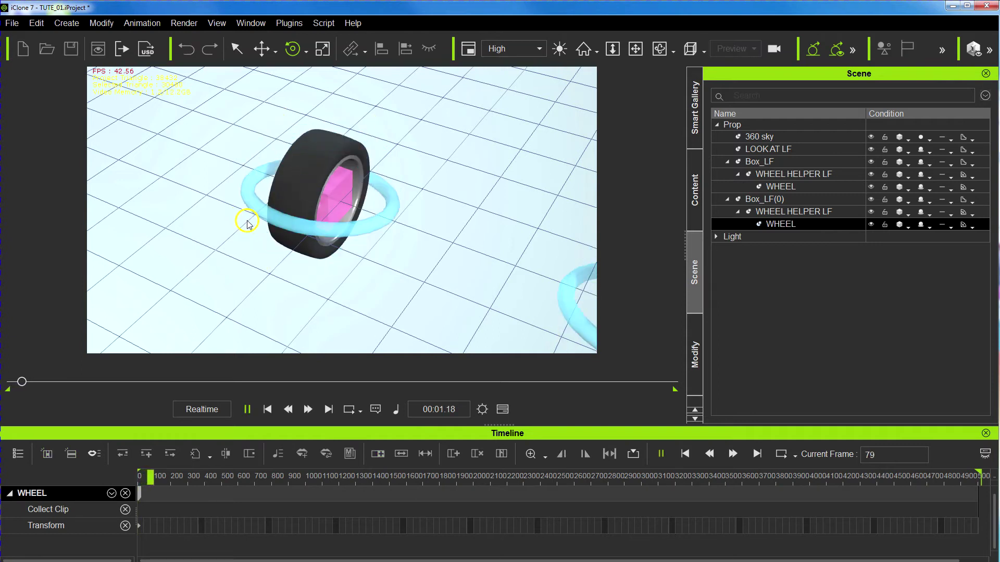
right_drag(342, 220, 369, 334)
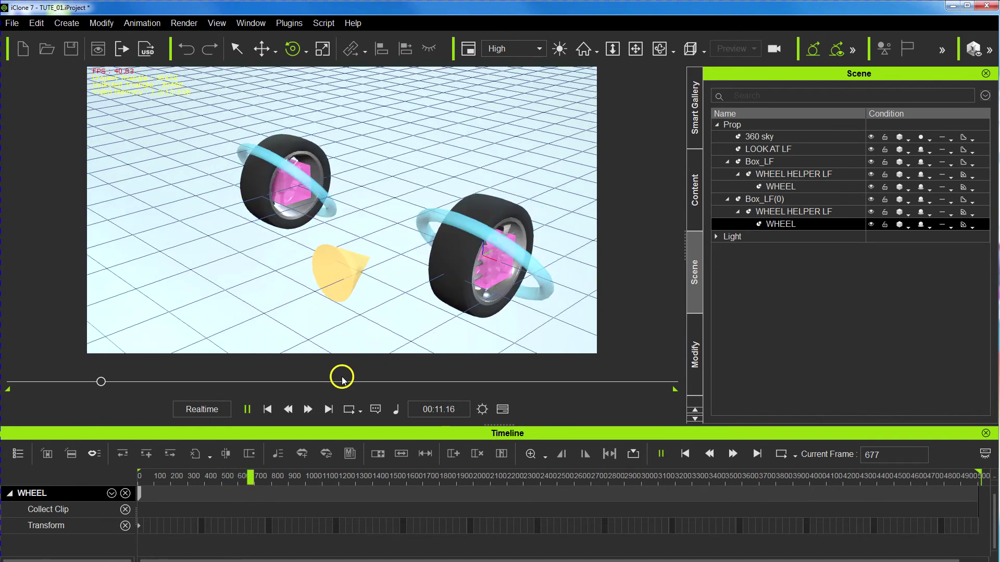
click(274, 412)
click(275, 412)
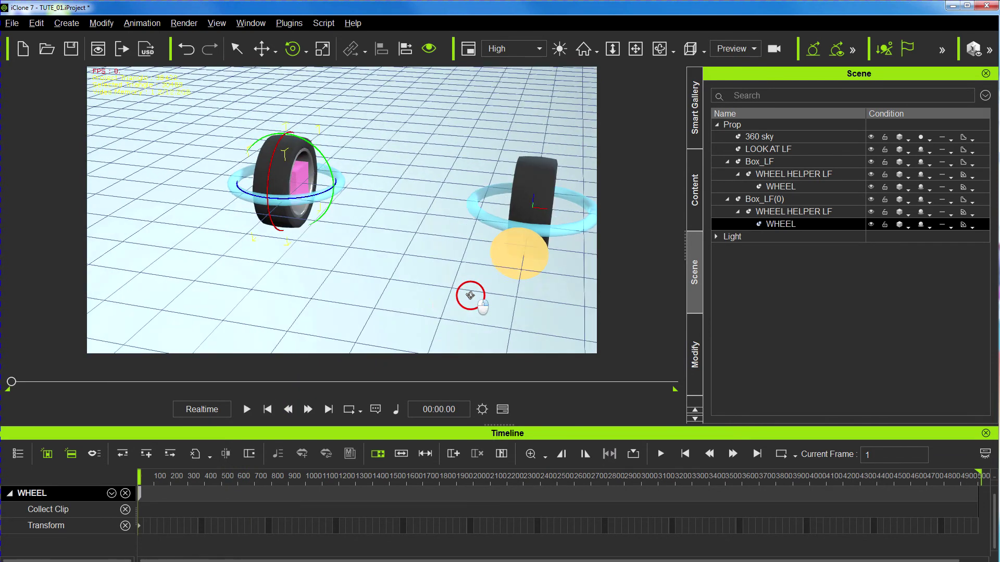
Remove the object animation from the LOOK AT LF cone
click(519, 267)
right_drag(459, 258, 431, 264)
right_click(432, 264)
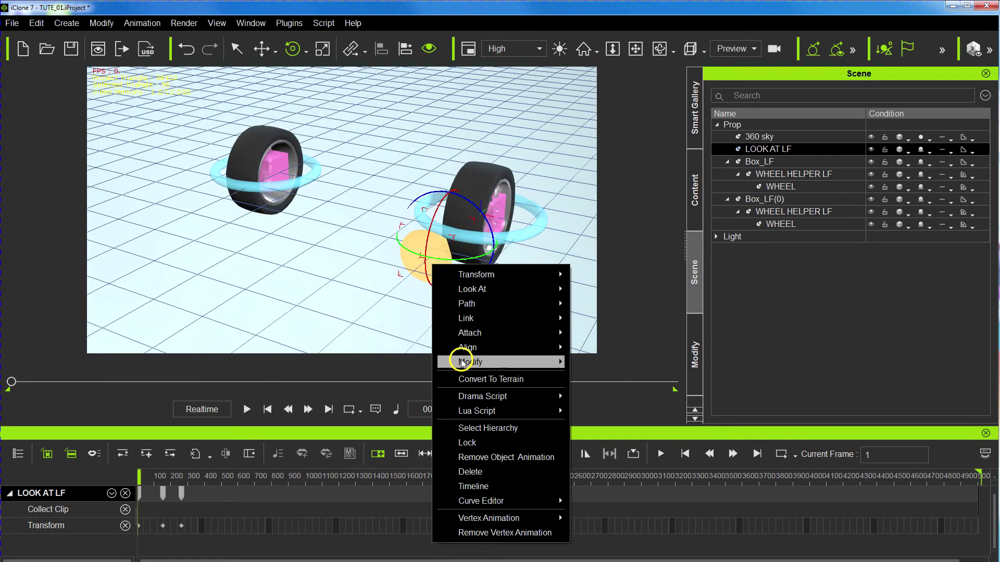
click(491, 461)
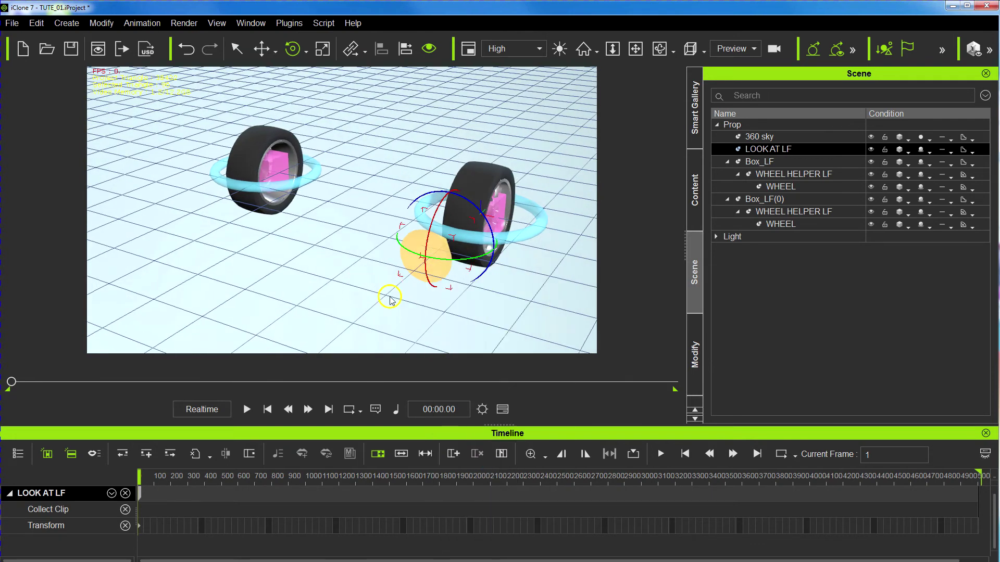
Duplicate the LOOK AT LF cone along its X axis and position the copy in front of the second wheel
right_drag(400, 294, 505, 274)
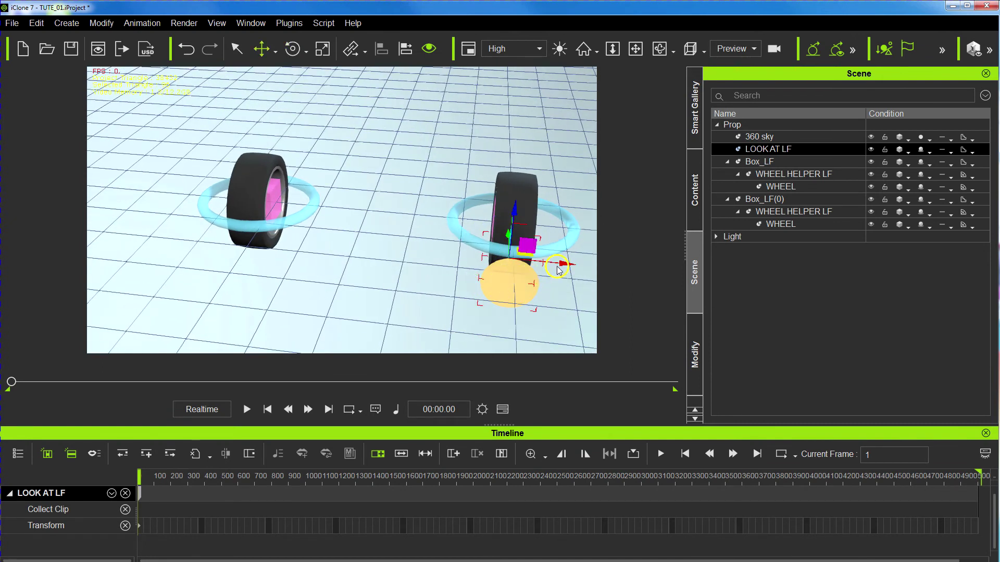
ctrl+drag(568, 265, 293, 248)
right_drag(293, 248, 370, 315)
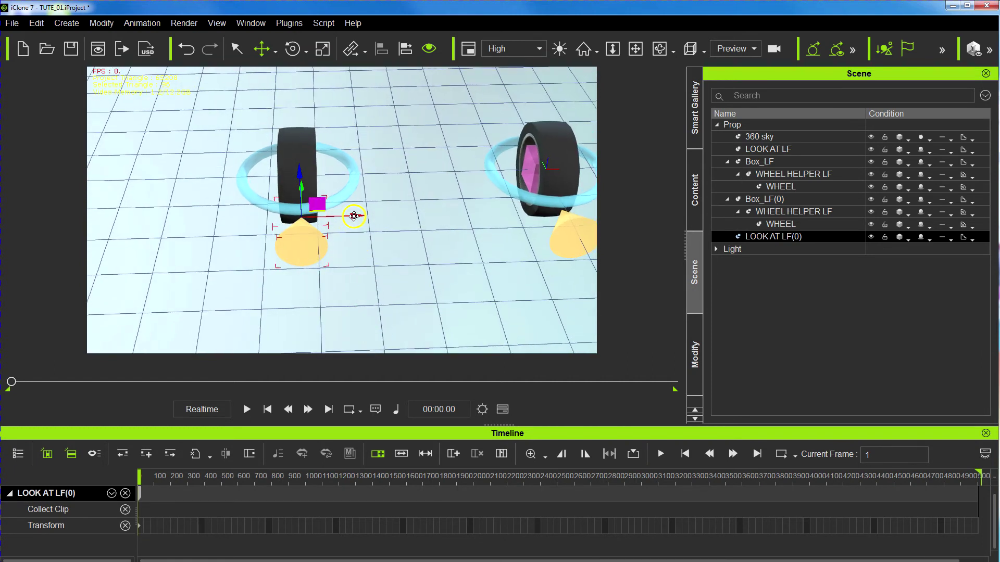
drag(354, 216, 351, 216)
right_drag(390, 245, 359, 245)
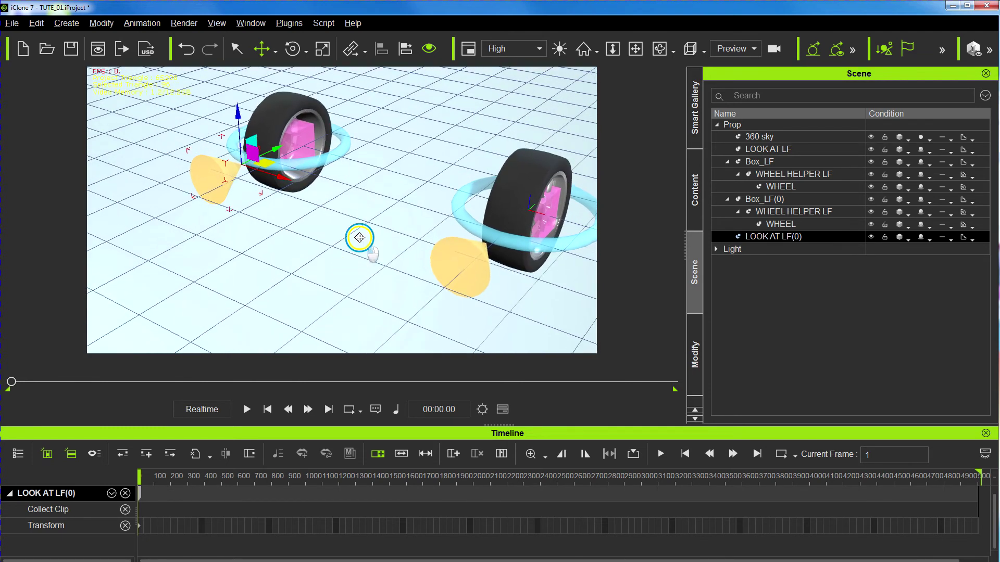
Add the Box_001 primitive from the 3D Blocks prop templates to the scene
middle_drag(359, 239, 363, 254)
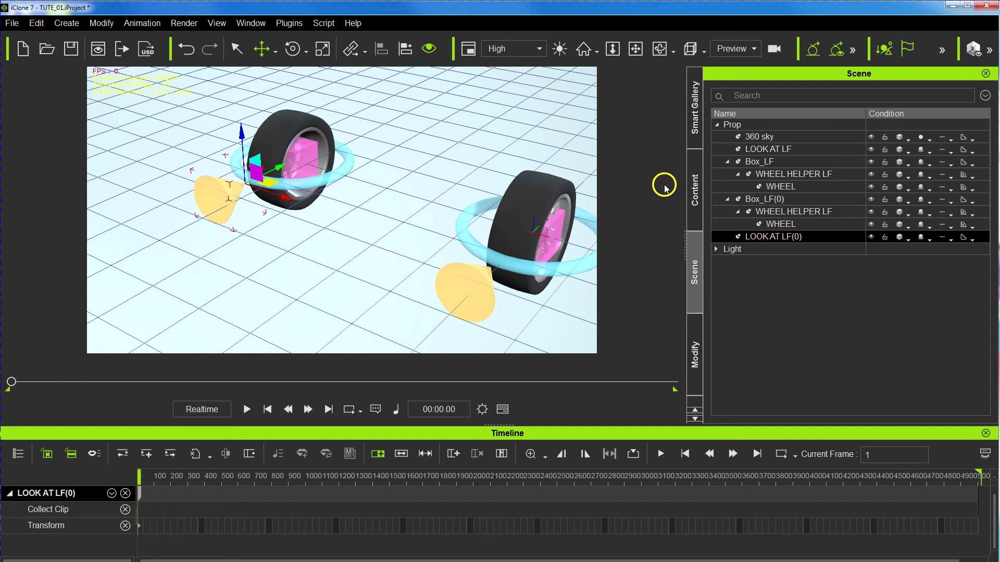
click(695, 192)
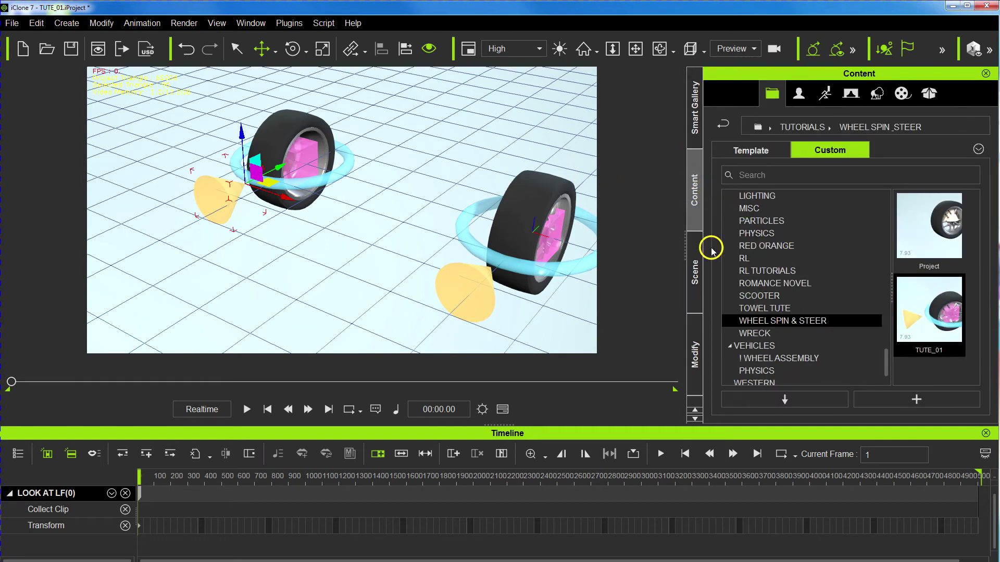
click(877, 94)
click(730, 209)
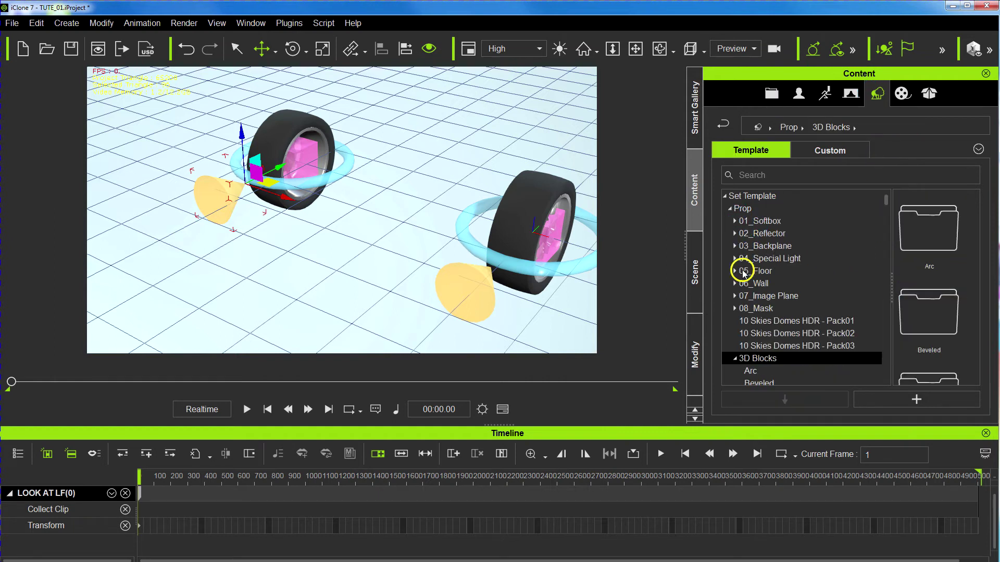
scroll(977, 202, down, 8)
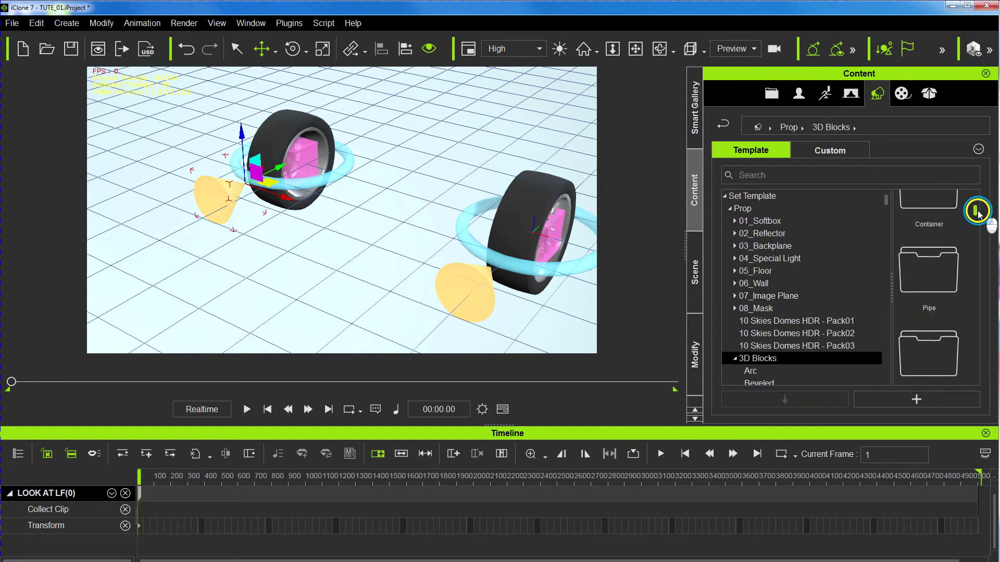
scroll(979, 229, down, 5)
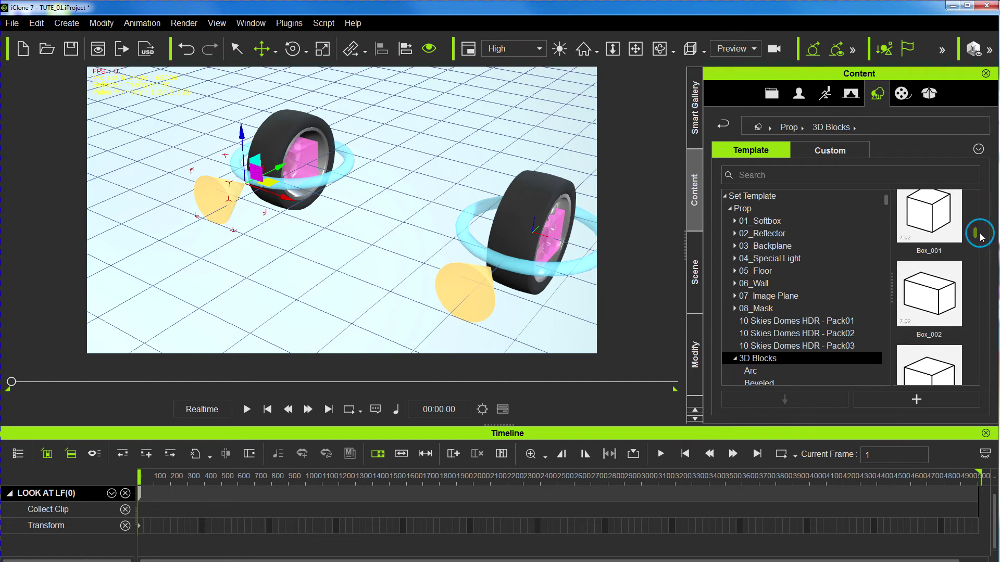
double_click(928, 217)
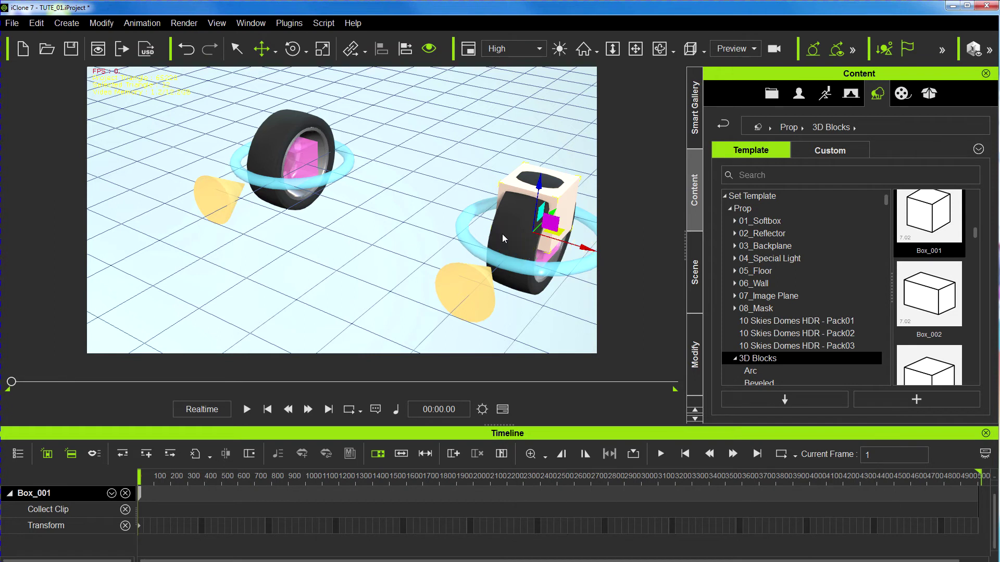
Move the new box in front of and midway between the two wheels, and duplicate it along its Y axis toward the back
middle_drag(503, 239, 424, 268)
drag(508, 282, 405, 255)
right_drag(404, 256, 314, 258)
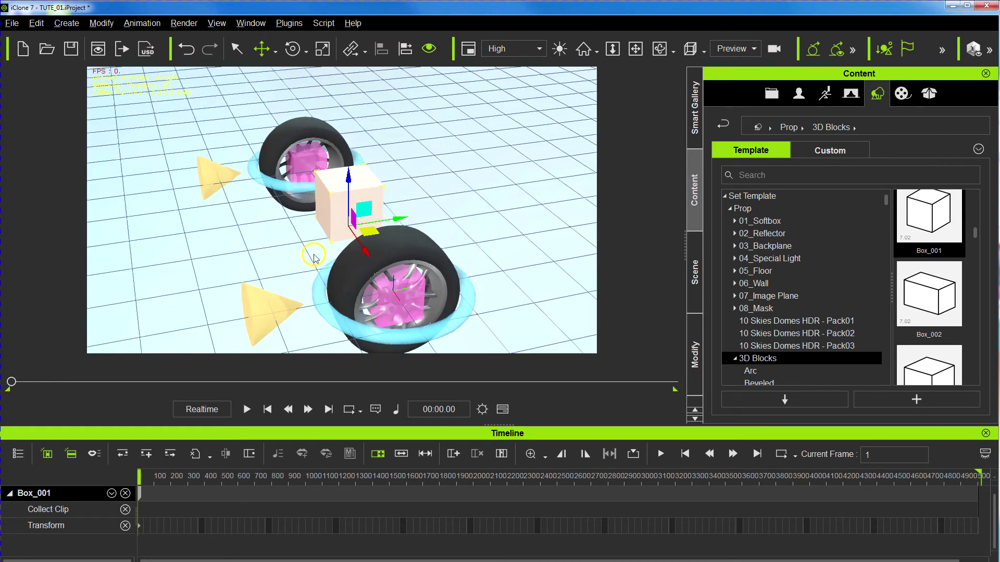
drag(399, 219, 289, 240)
right_drag(289, 240, 474, 230)
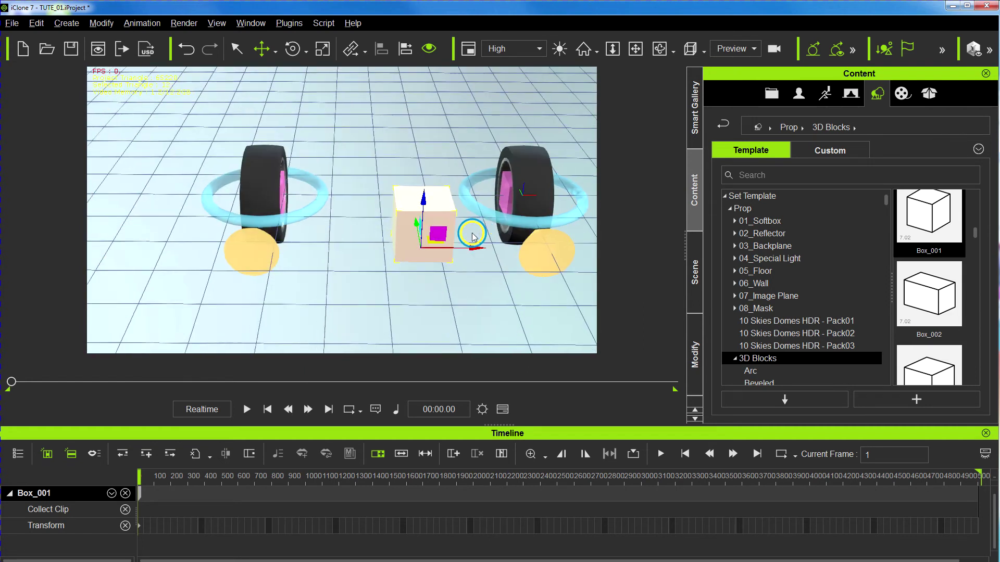
drag(475, 249, 456, 249)
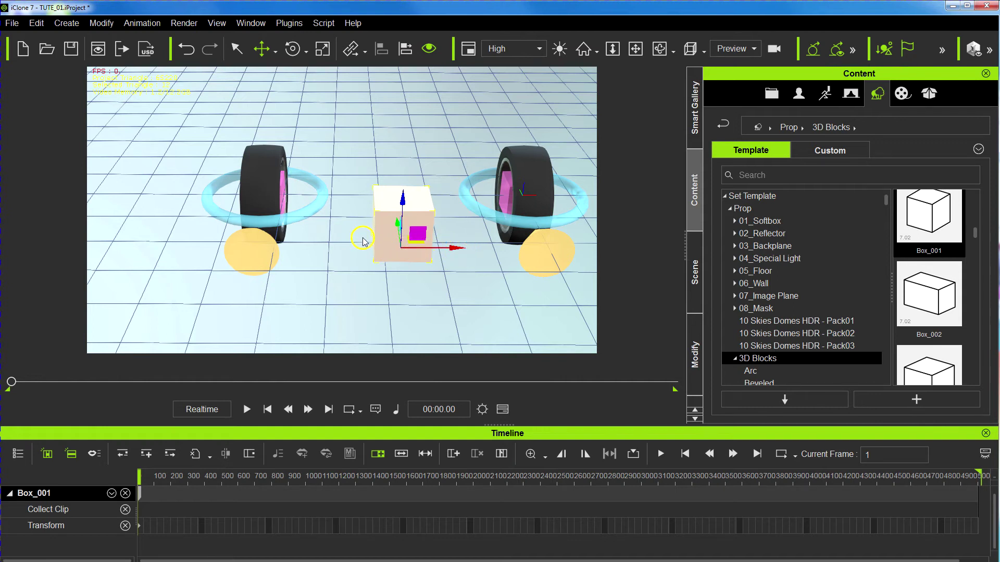
right_drag(400, 249, 449, 260)
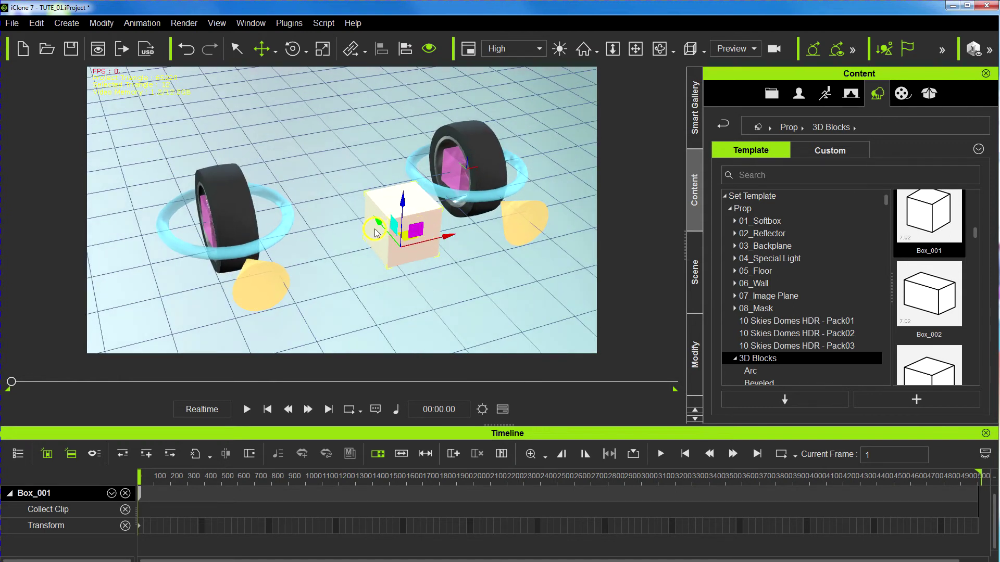
ctrl+drag(376, 221, 319, 181)
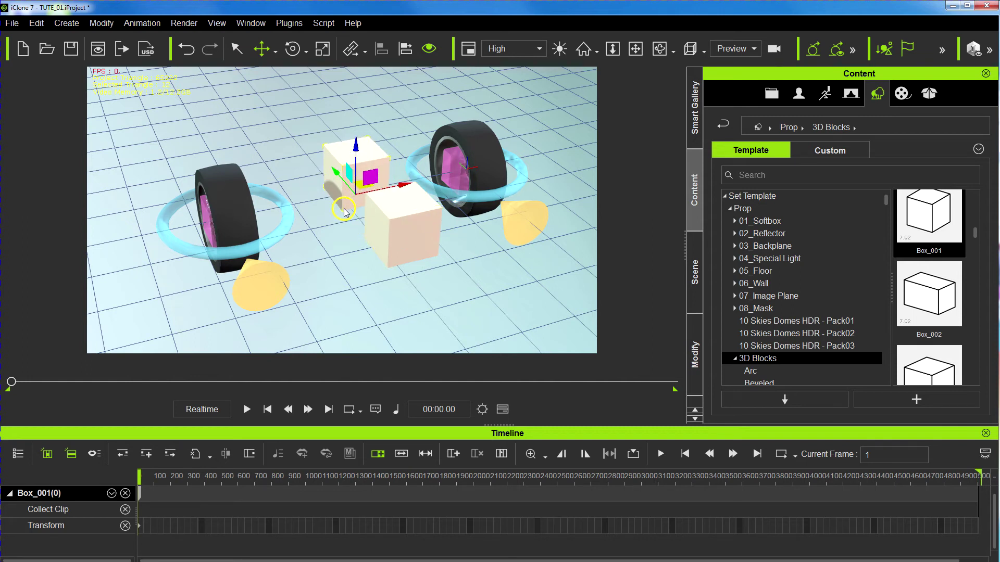
Scale the front Box_001 into a long, thin, flat bar and centre it between the two look-at cones
click(403, 237)
key(r)
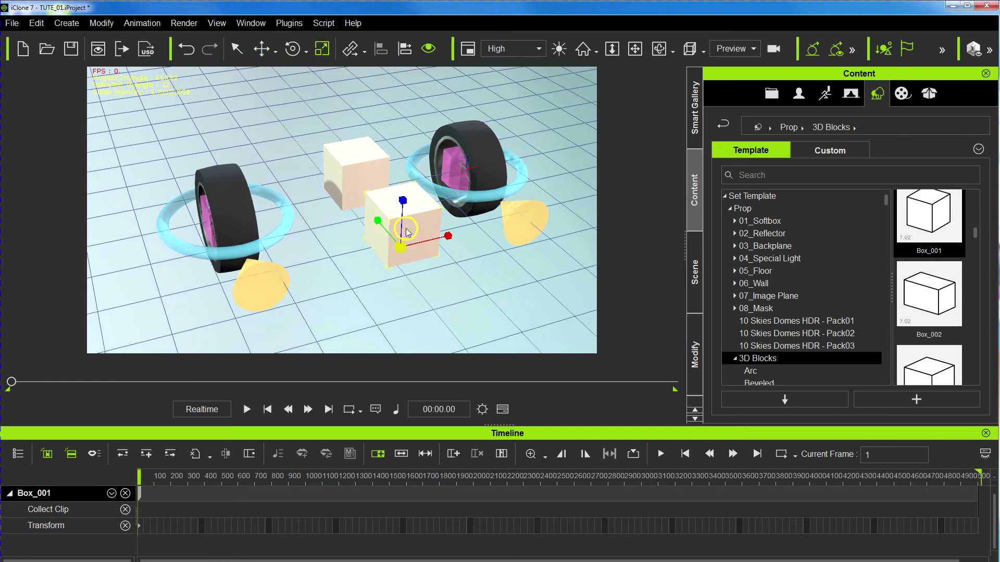
drag(401, 201, 426, 393)
drag(450, 237, 517, 225)
alt+right_drag(374, 244, 422, 267)
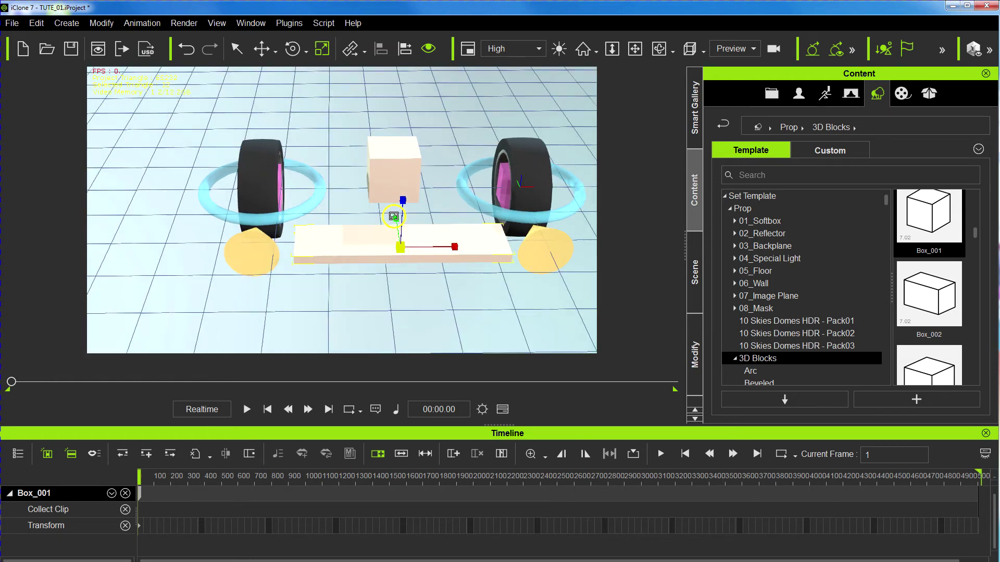
drag(393, 216, 434, 344)
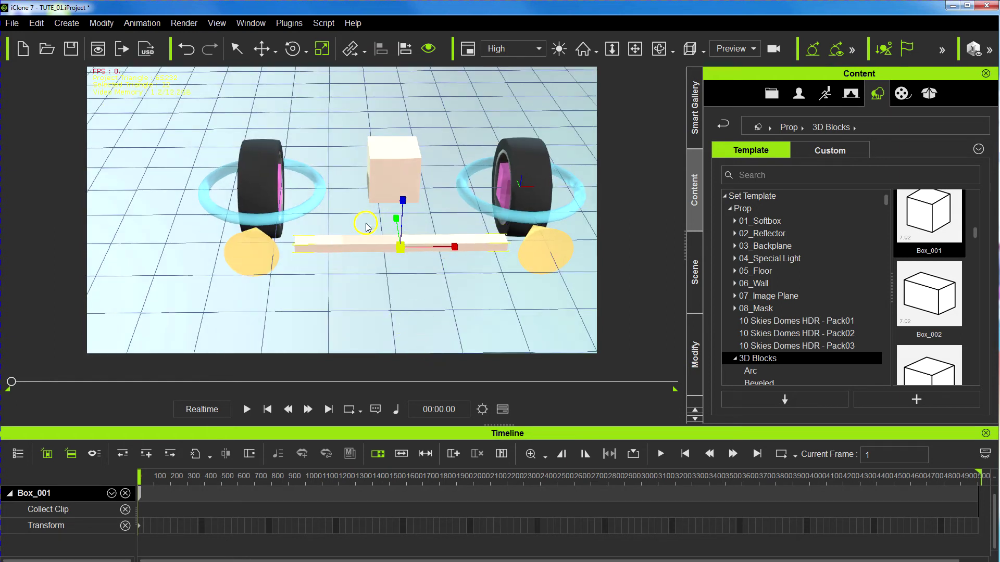
right_drag(404, 224, 344, 316)
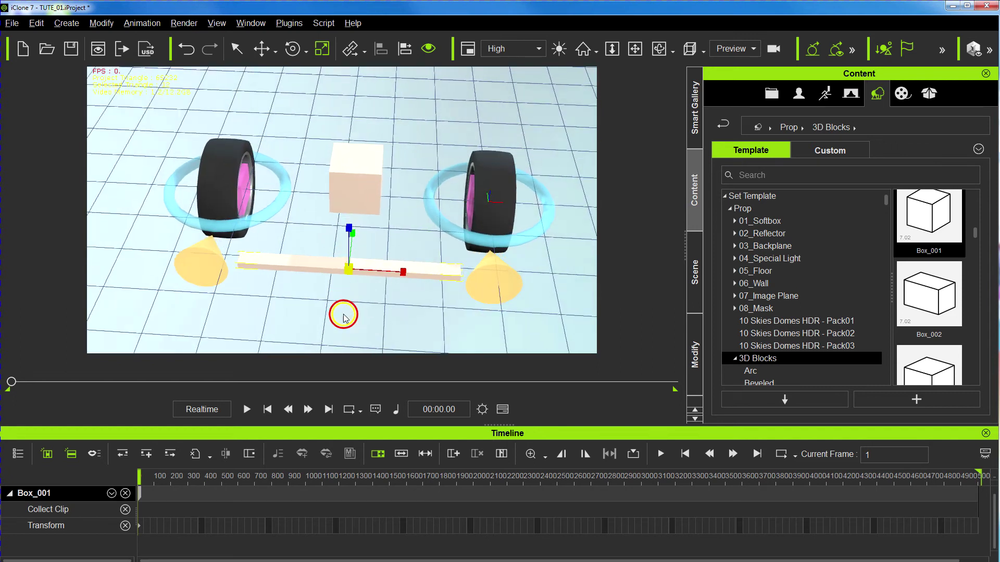
key(w)
drag(405, 272, 398, 272)
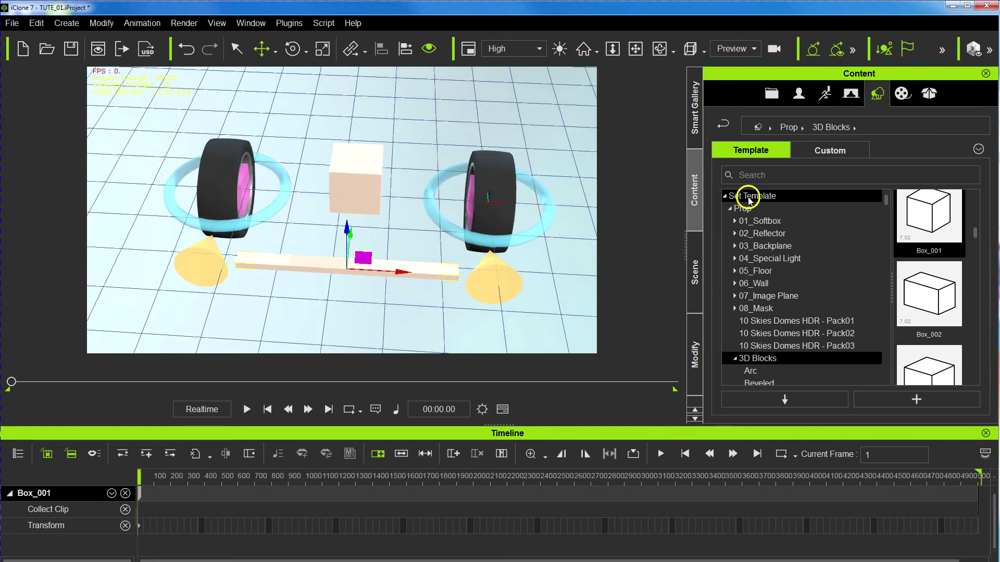
Remove the Base Color and Bump textures from the bar's material
click(688, 344)
click(770, 94)
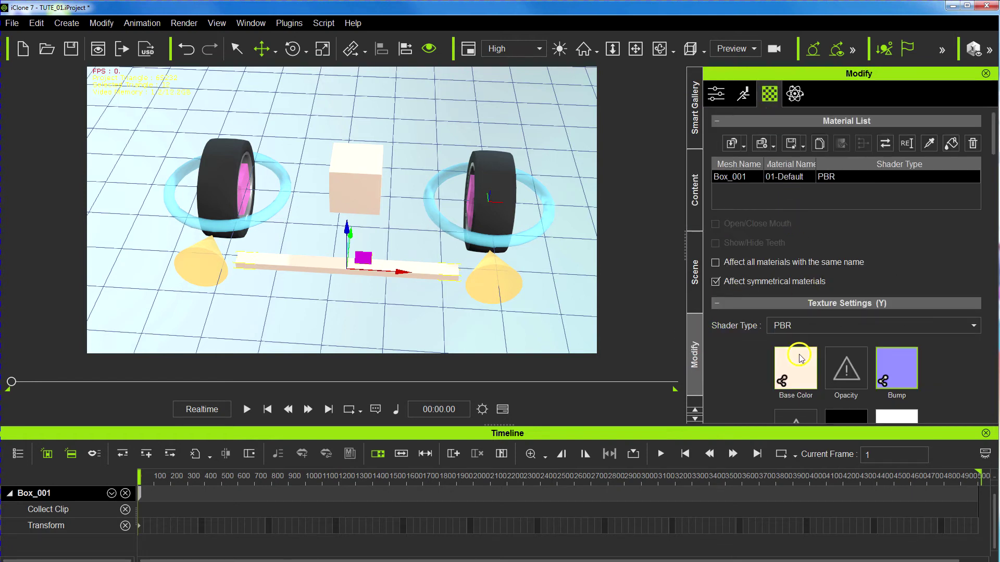
scroll(802, 359, down, 3)
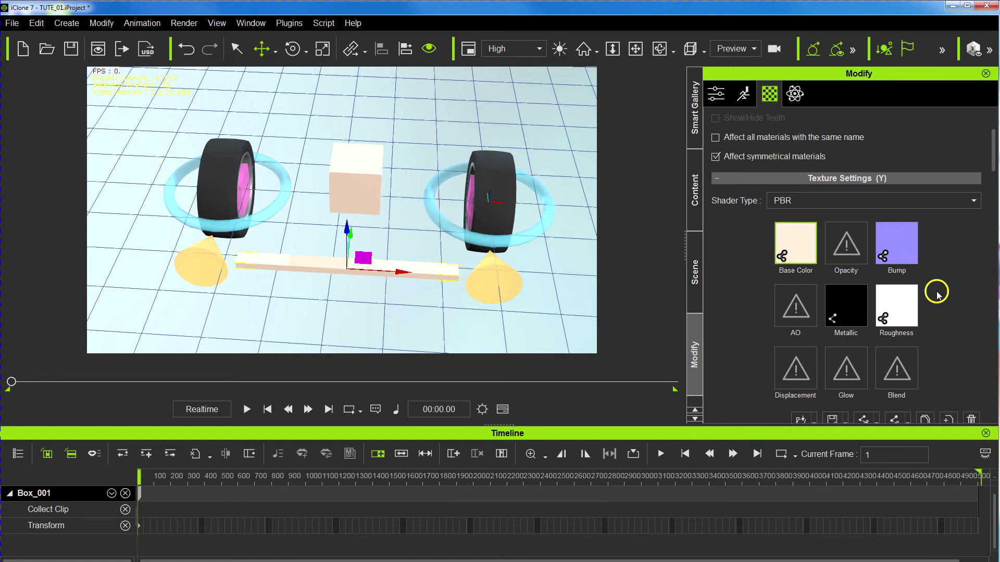
scroll(940, 297, down, 3)
click(889, 125)
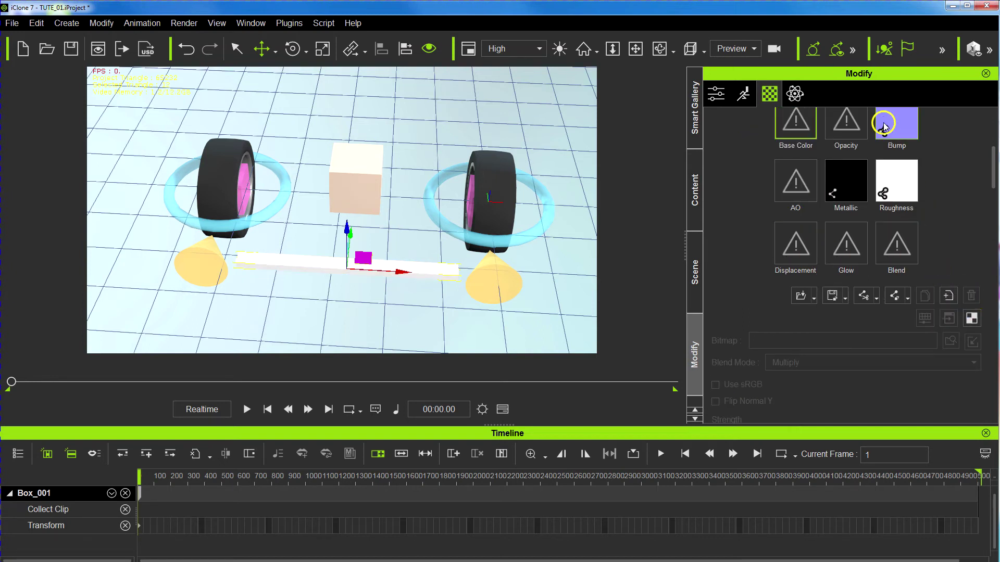
click(972, 295)
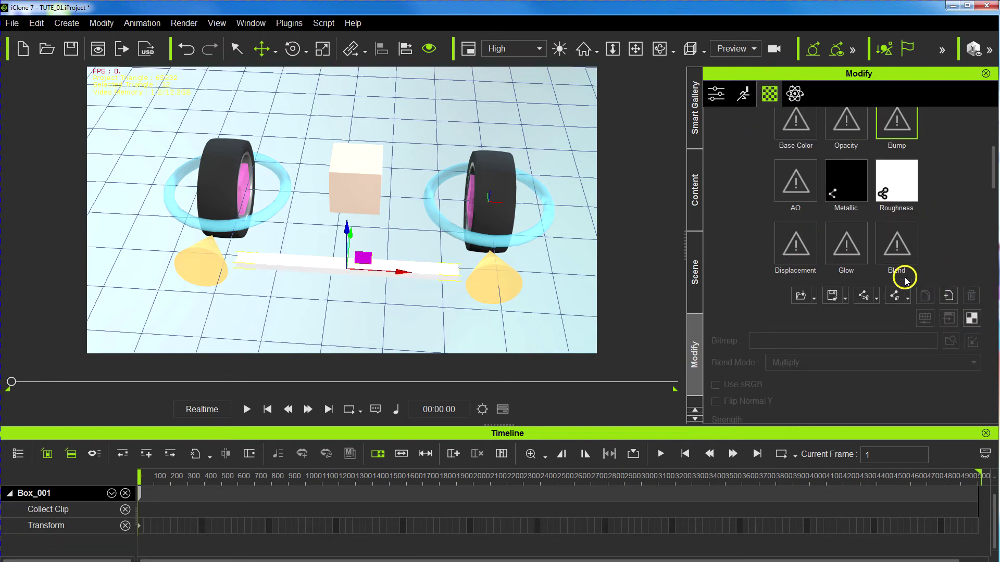
Set the bar's diffuse colour to red (#ff0004) and its opacity to 66
scroll(836, 294, down, 10)
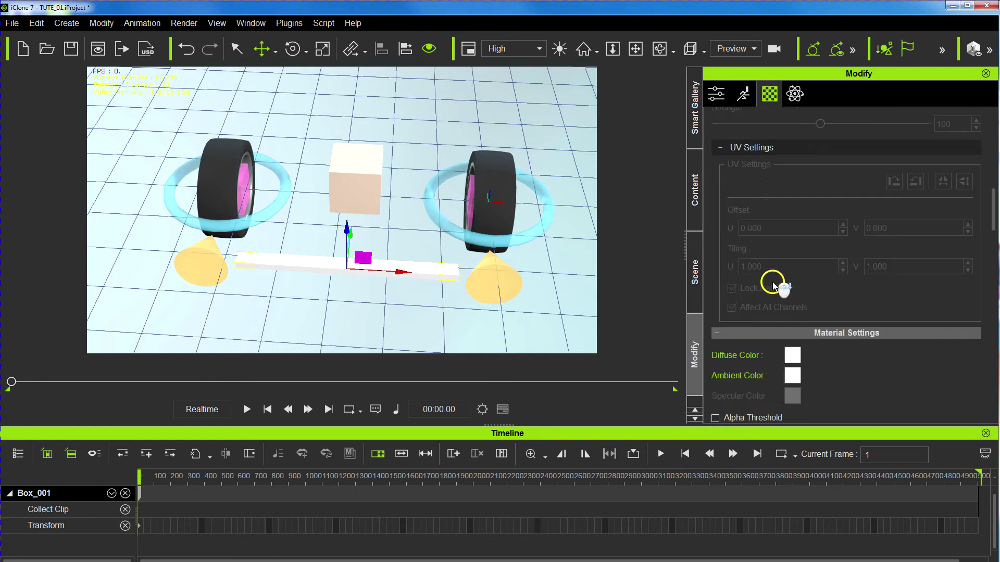
click(792, 262)
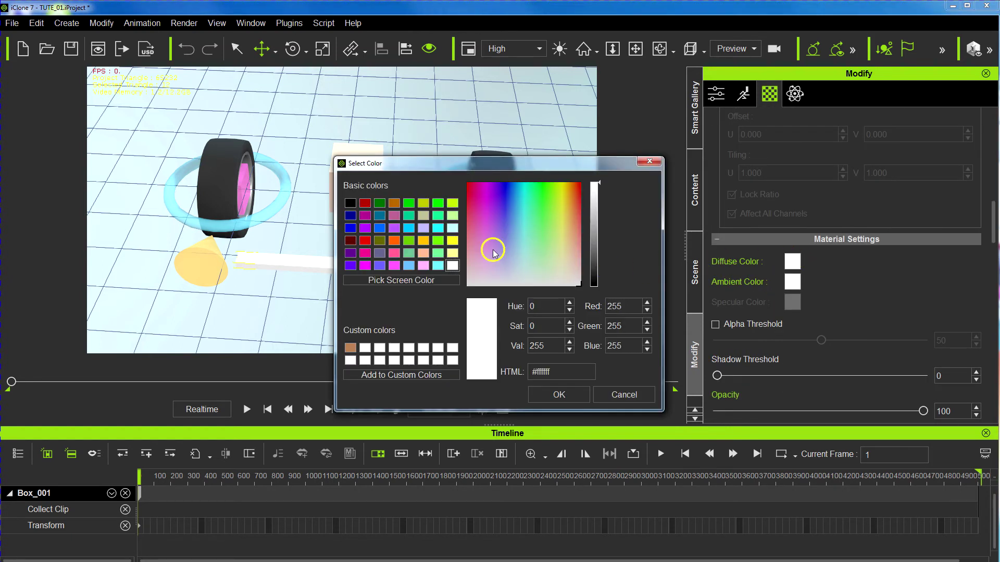
drag(491, 243, 431, 180)
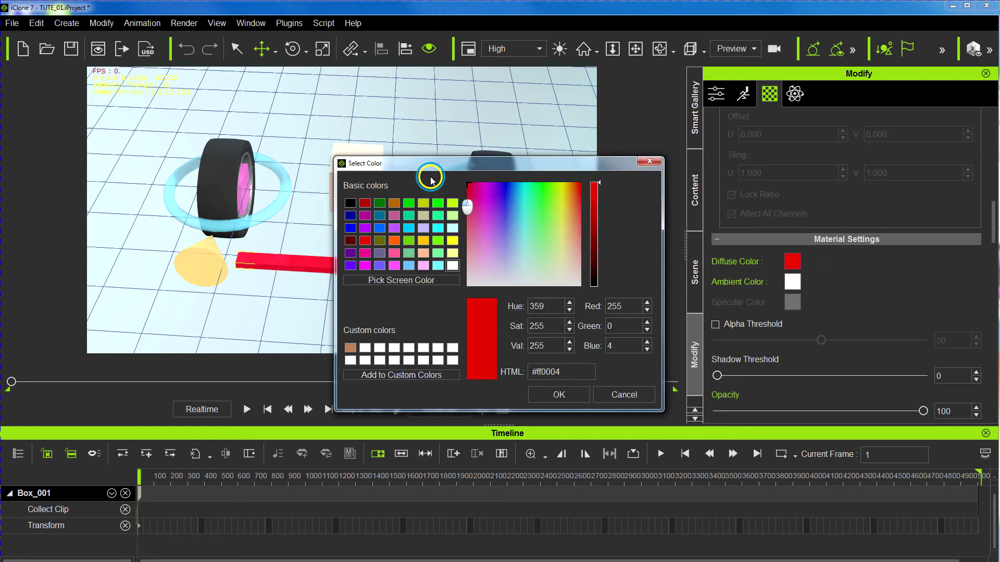
click(577, 394)
drag(923, 411, 852, 412)
right_drag(371, 197, 525, 245)
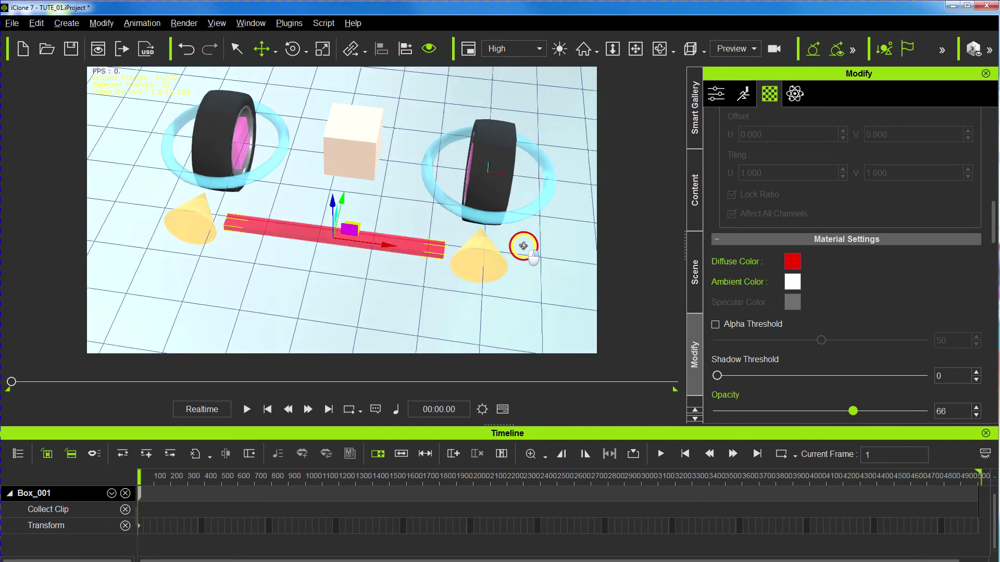
Set the red Box_001 bar as a dummy object
click(715, 92)
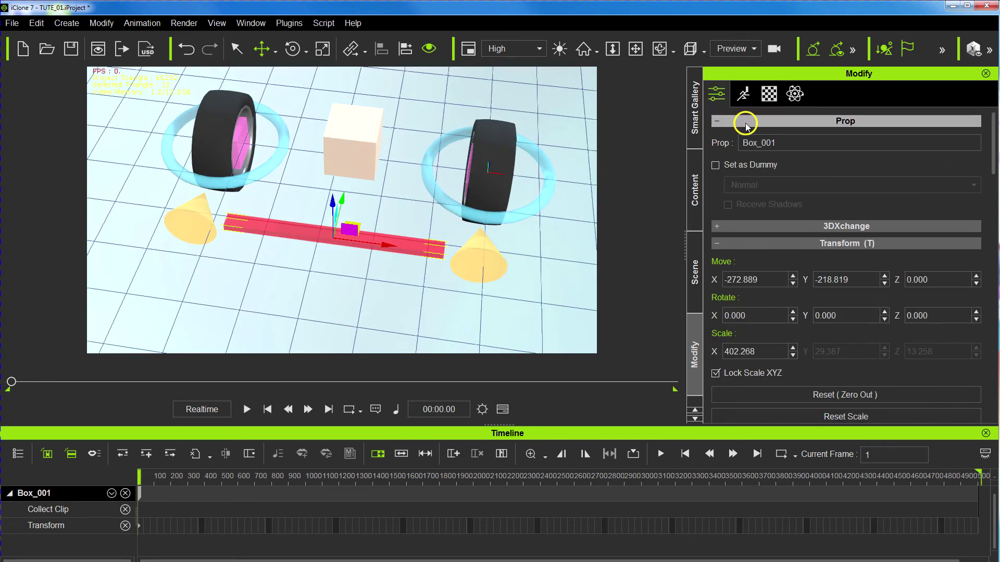
click(713, 165)
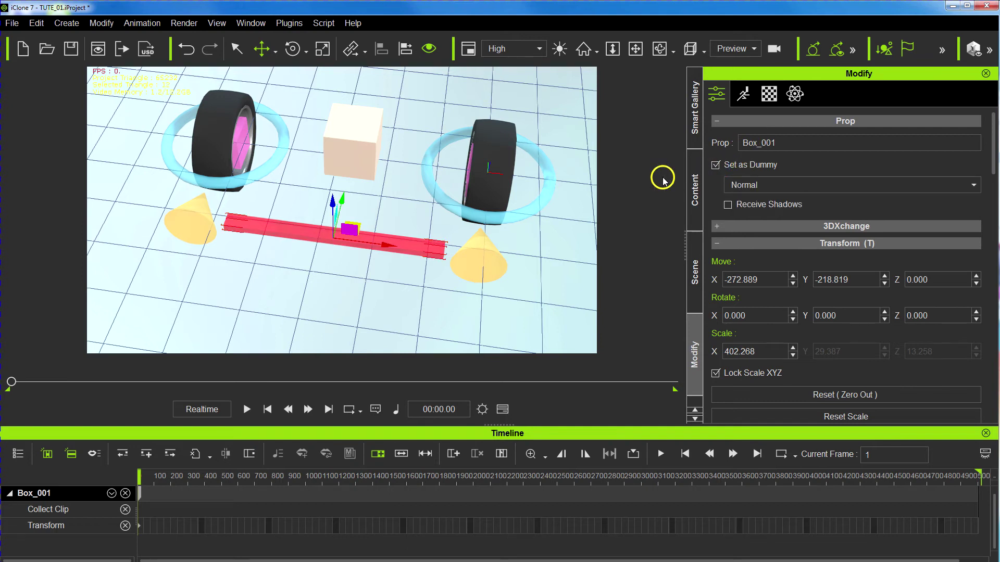
key(ctrl+d)
key(ctrl+d)
click(485, 216)
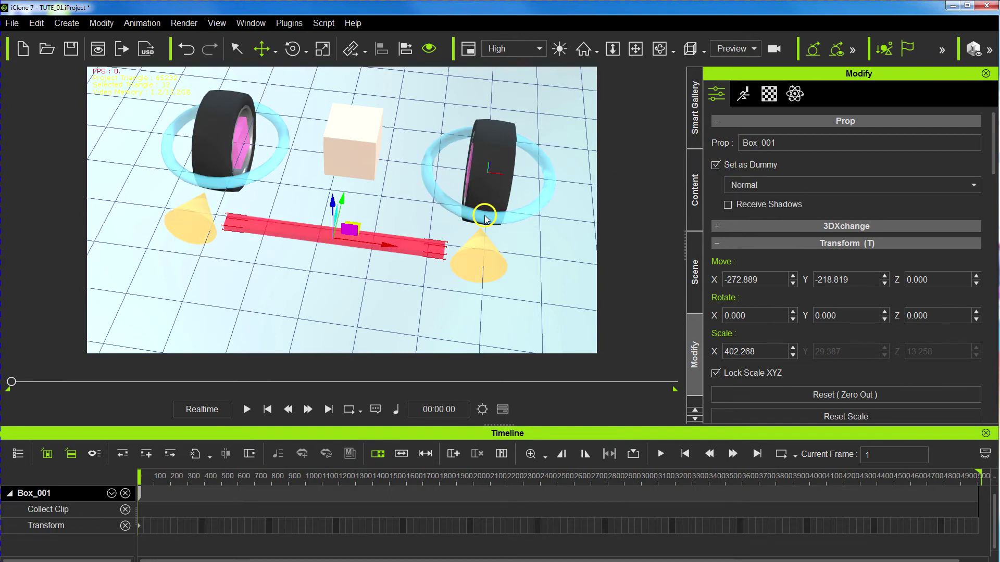
Attach the LOOK AT LF cone to the red Box_001 bar
alt+right_drag(388, 244, 474, 285)
click(483, 253)
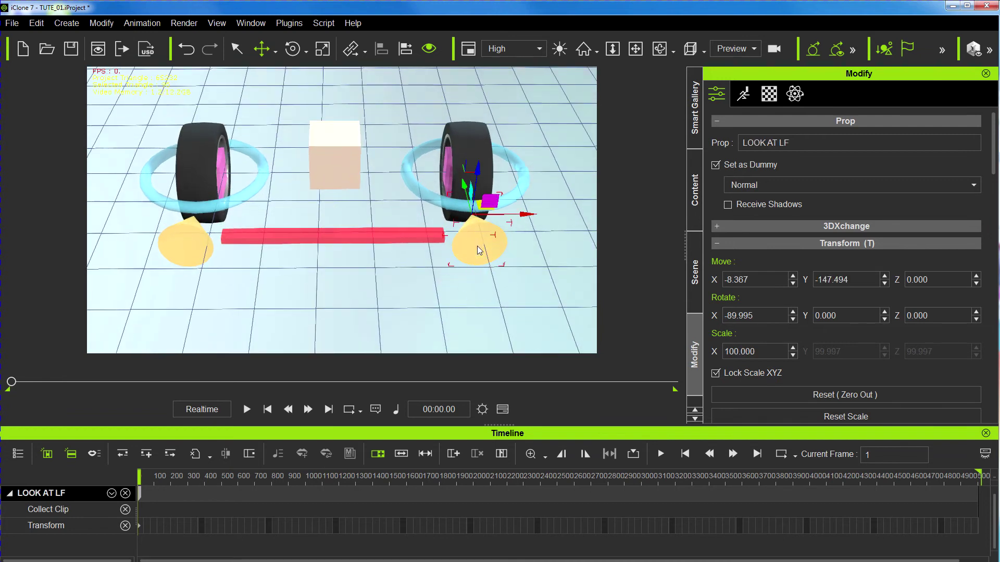
right_click(479, 250)
mouse_move(508, 316)
click(646, 316)
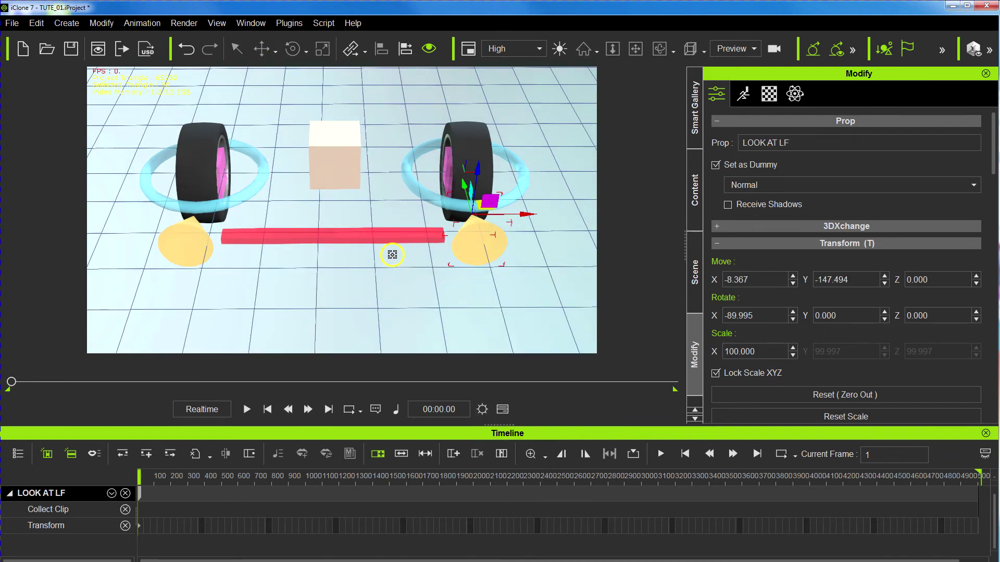
click(385, 241)
Attach the LOOK AT LF(0) cone to the red Box_001 bar, and select the bar
click(197, 257)
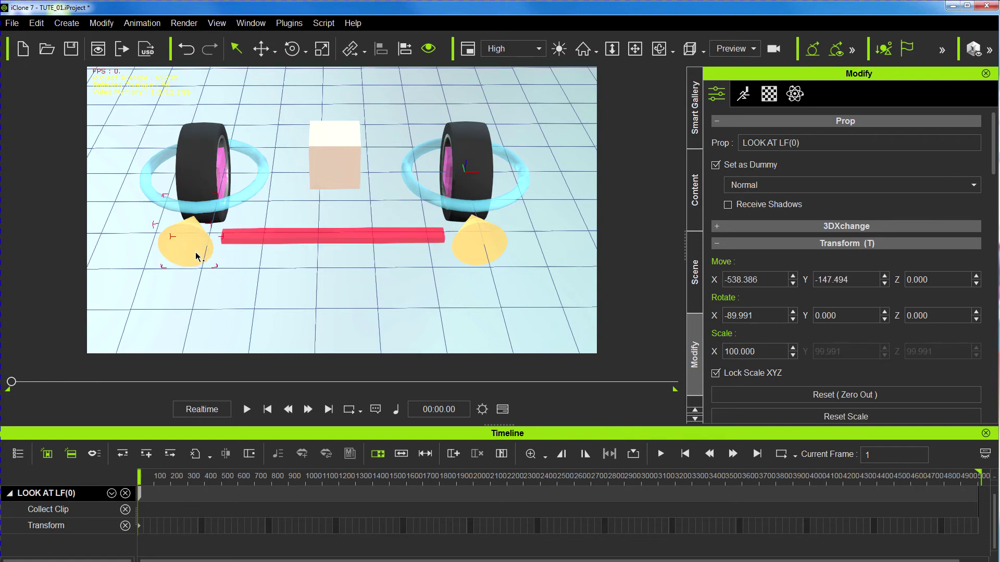
right_click(196, 254)
mouse_move(236, 321)
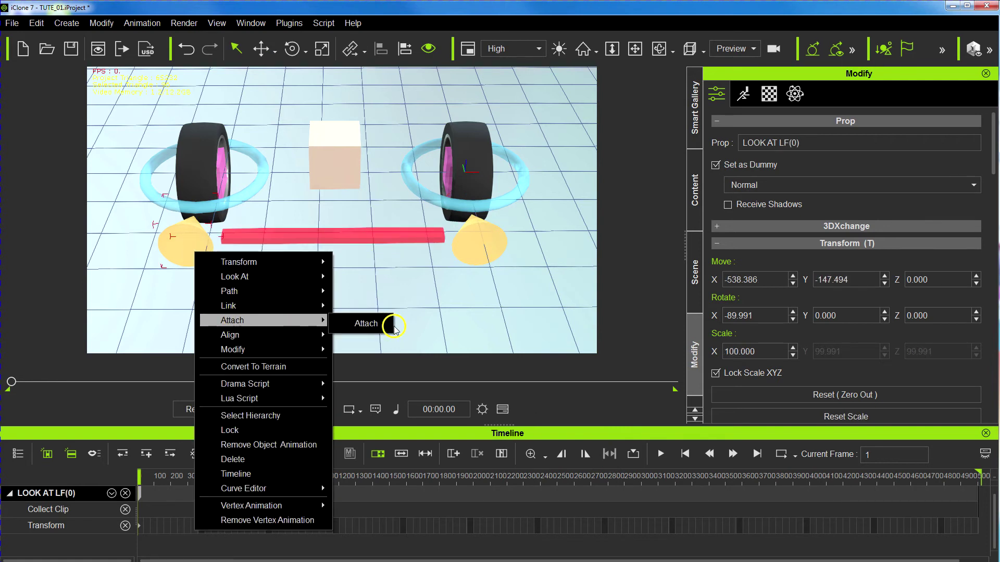
click(370, 323)
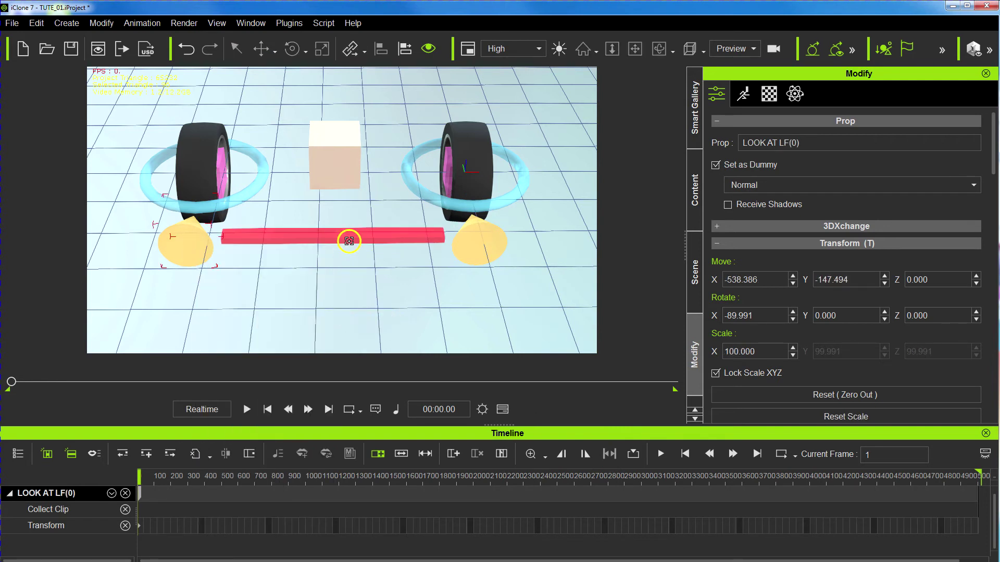
click(349, 237)
click(352, 241)
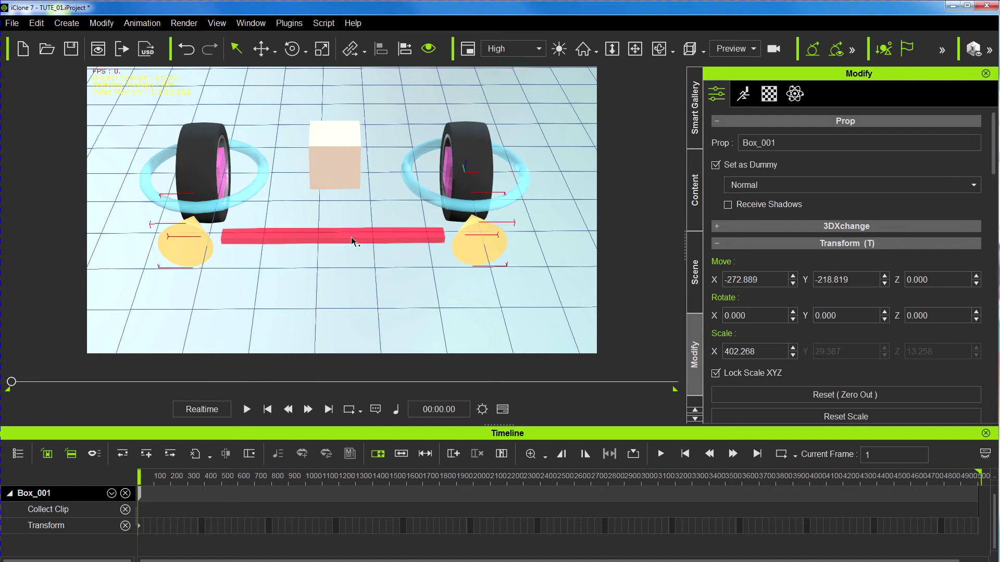
Make Box_LF, the dummy at the centre of the left front wheel, look at the LOOK AT LF cone beside it
right_drag(424, 253, 220, 155)
middle_drag(265, 180, 245, 216)
scroll(392, 203, down, 2)
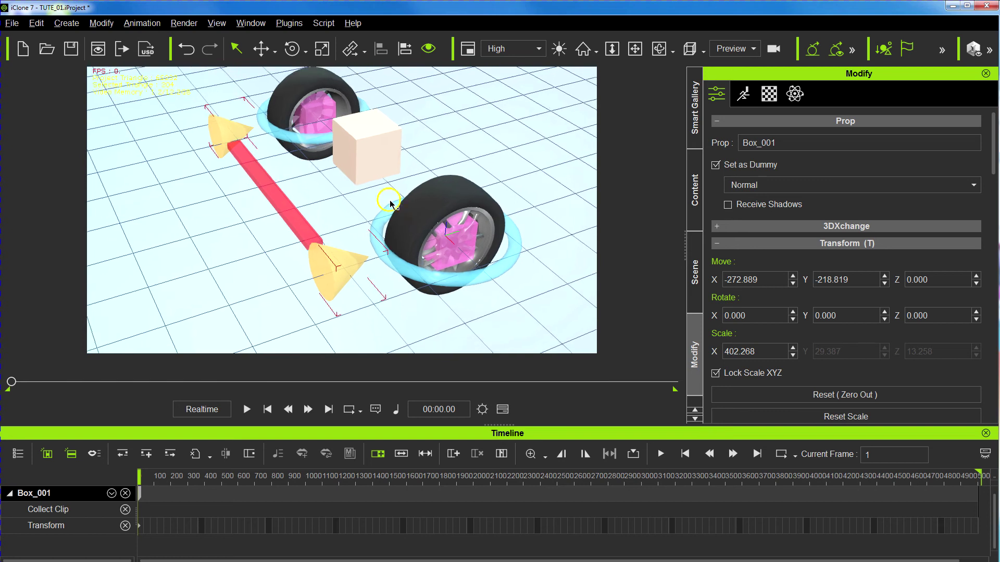
click(692, 235)
click(739, 150)
click(751, 149)
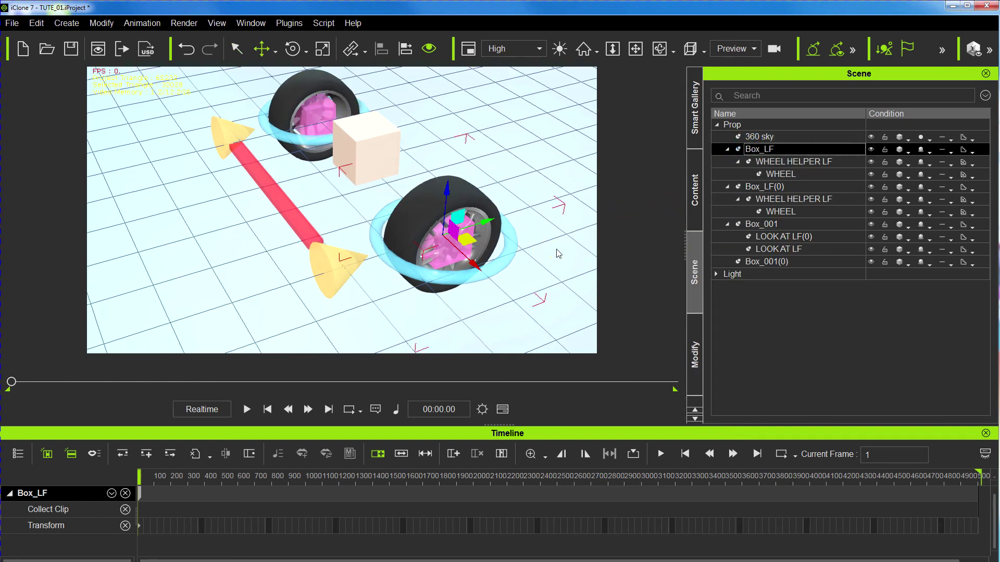
right_drag(558, 254, 497, 258)
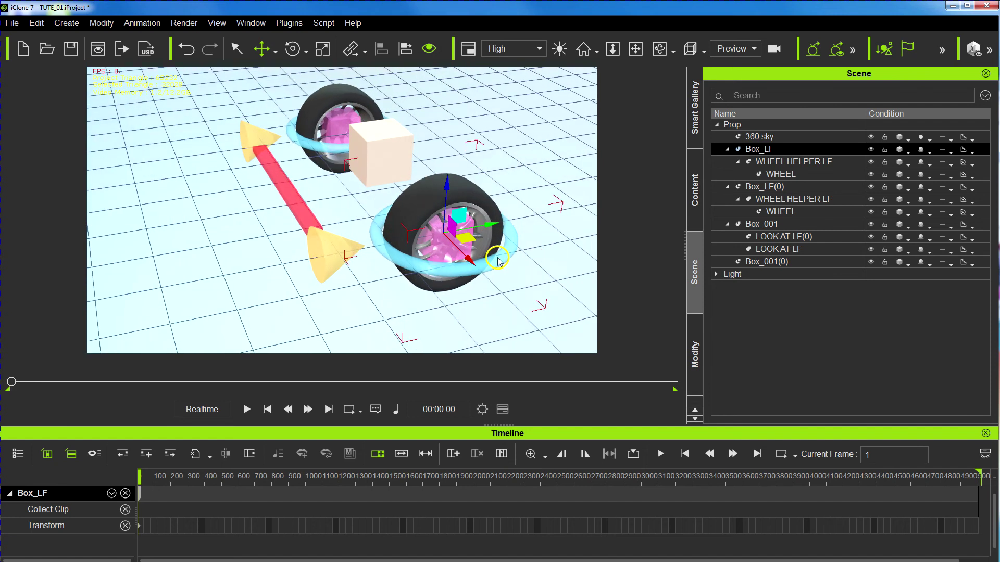
right_click(454, 226)
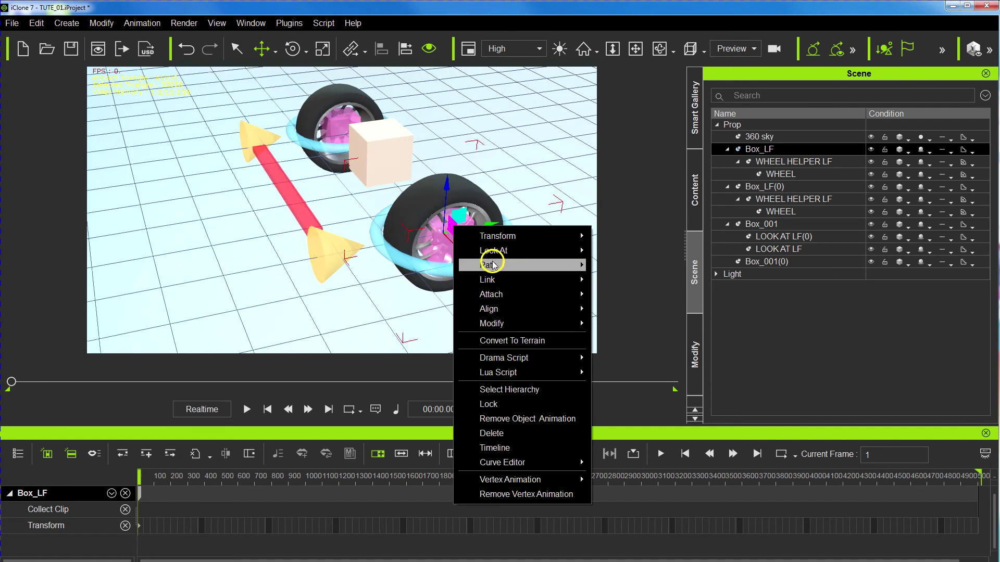
mouse_move(547, 250)
click(602, 257)
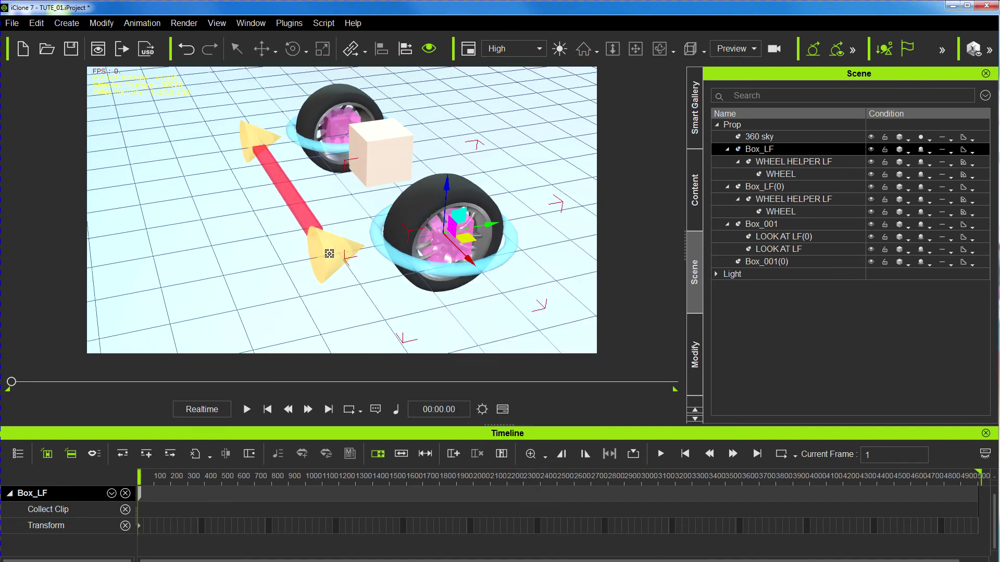
click(329, 253)
Make Box_LF(0), the dummy of the opposite wheel, look at the LOOK AT LF(0) cone beside it
right_drag(331, 255, 375, 249)
click(739, 189)
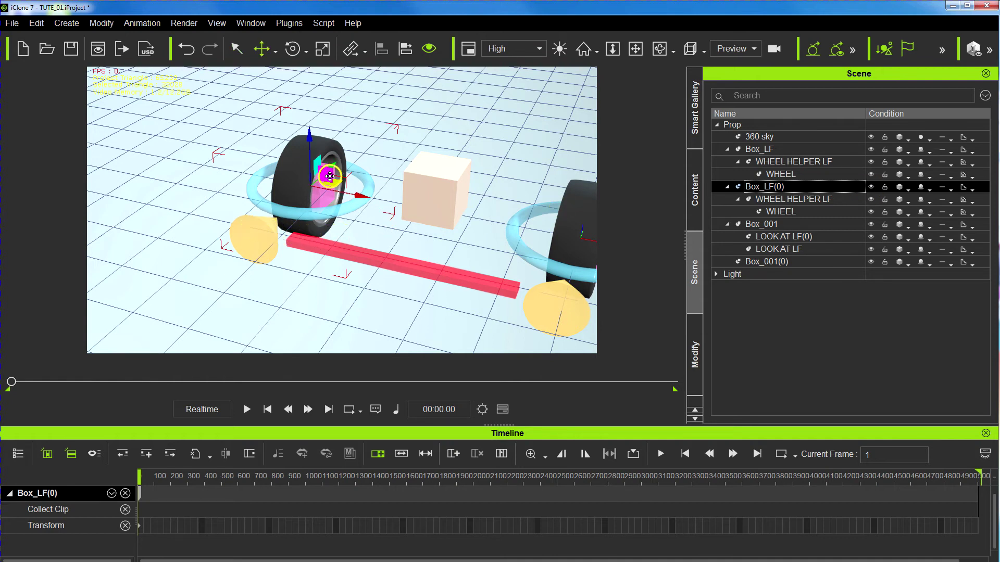
right_click(331, 176)
mouse_move(364, 196)
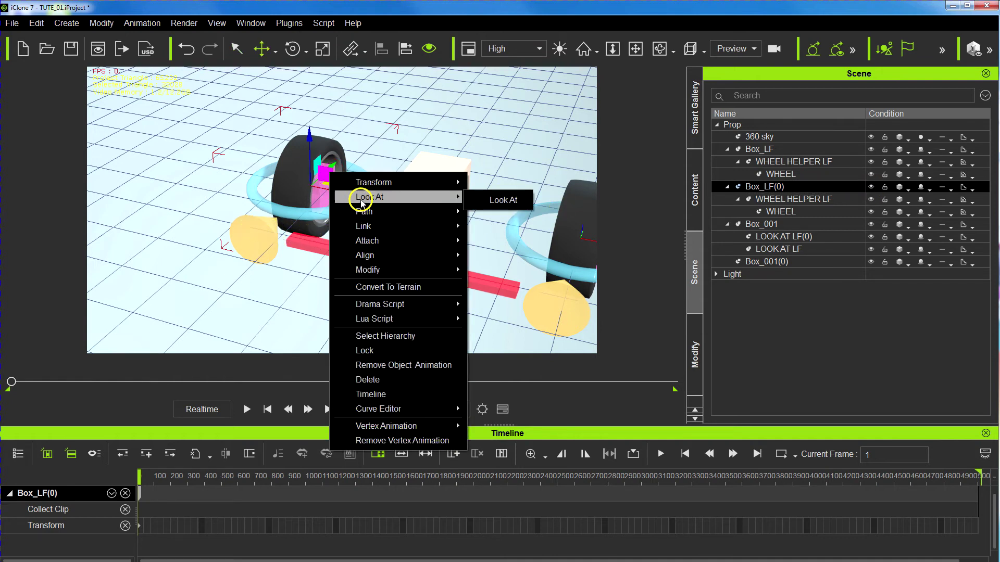
click(484, 201)
click(264, 236)
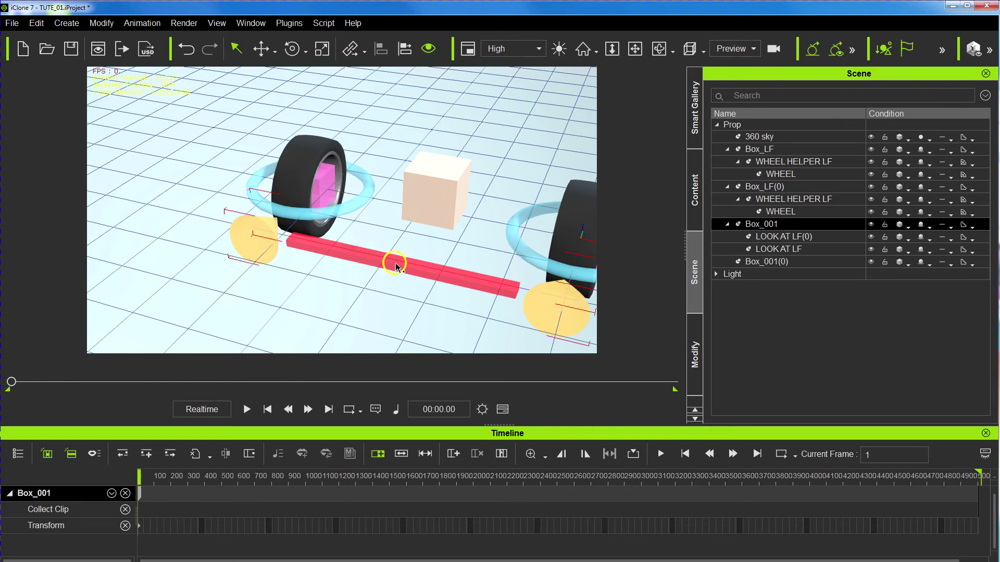
Rename the red Box_001 bar as TIE ROD and toggle its visibility off and on
click(750, 262)
ctrl+click(814, 251)
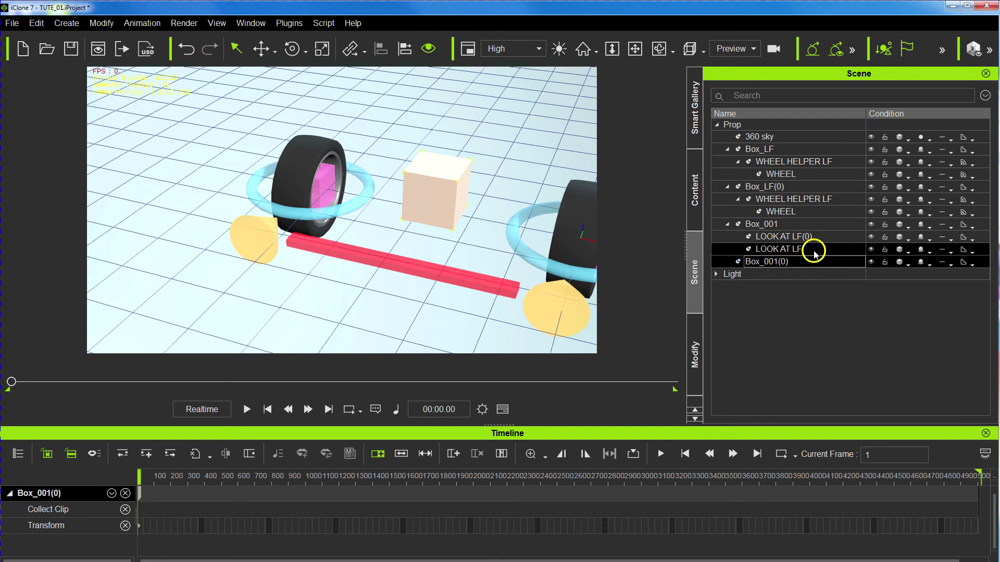
ctrl+click(800, 250)
click(754, 224)
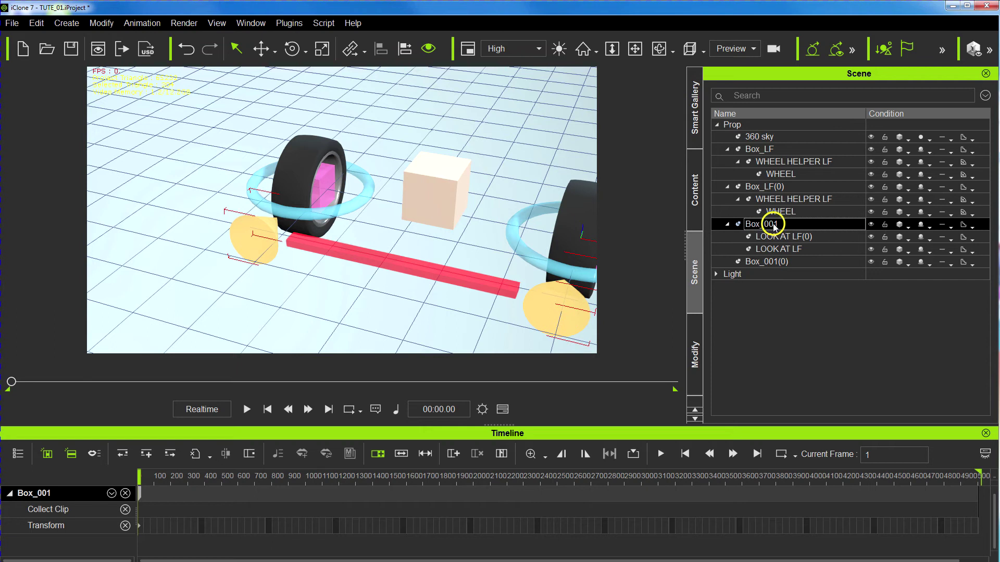
double_click(774, 225)
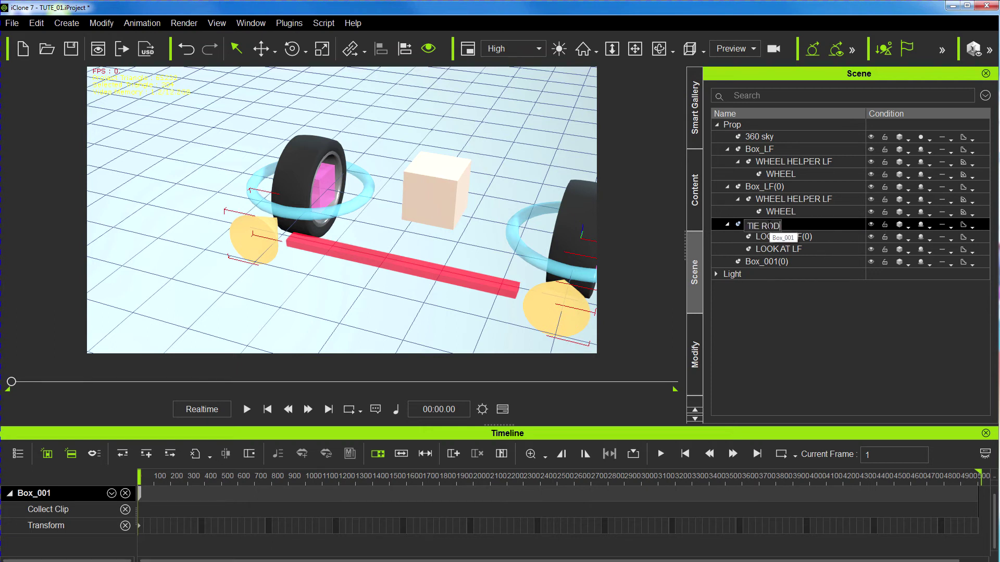
click(774, 315)
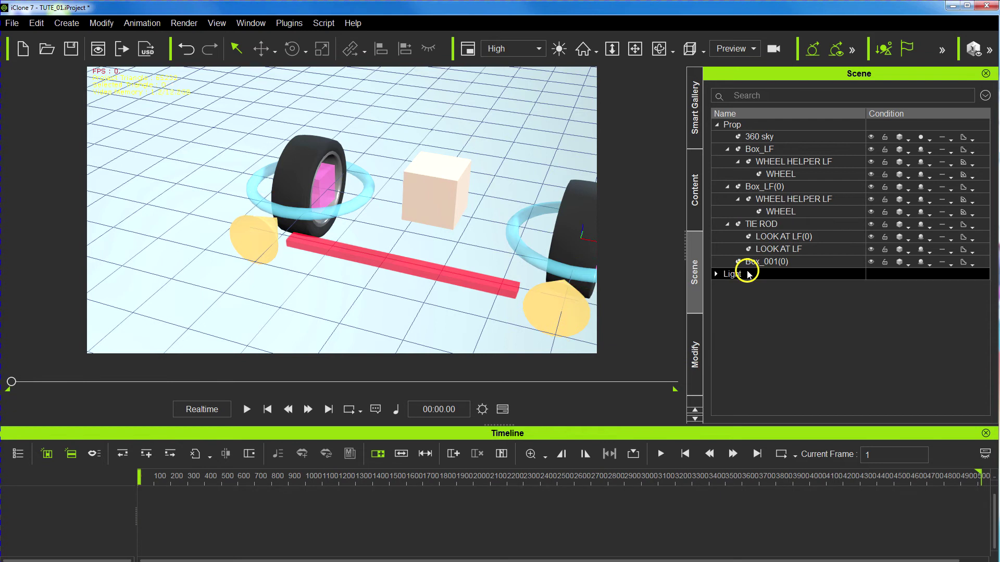
click(872, 225)
click(871, 225)
Test the steering at the first frame by sliding TIE ROD along its X axis and back
click(770, 228)
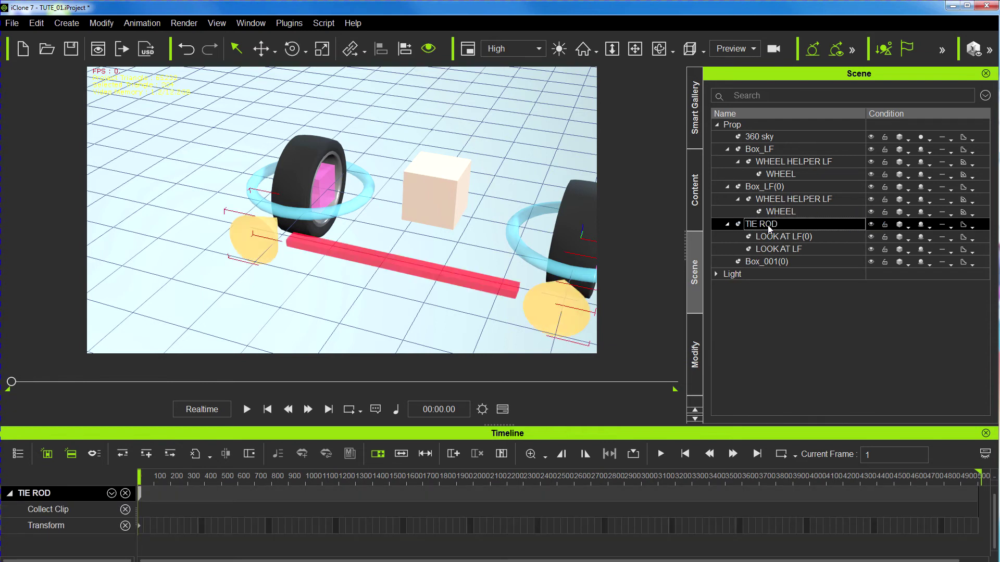
key(w)
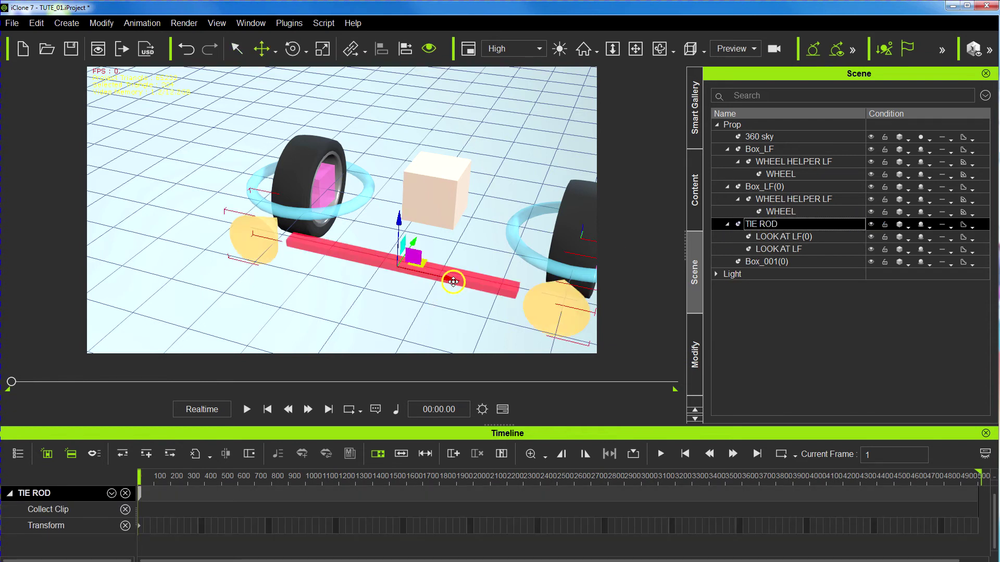
drag(453, 282, 431, 312)
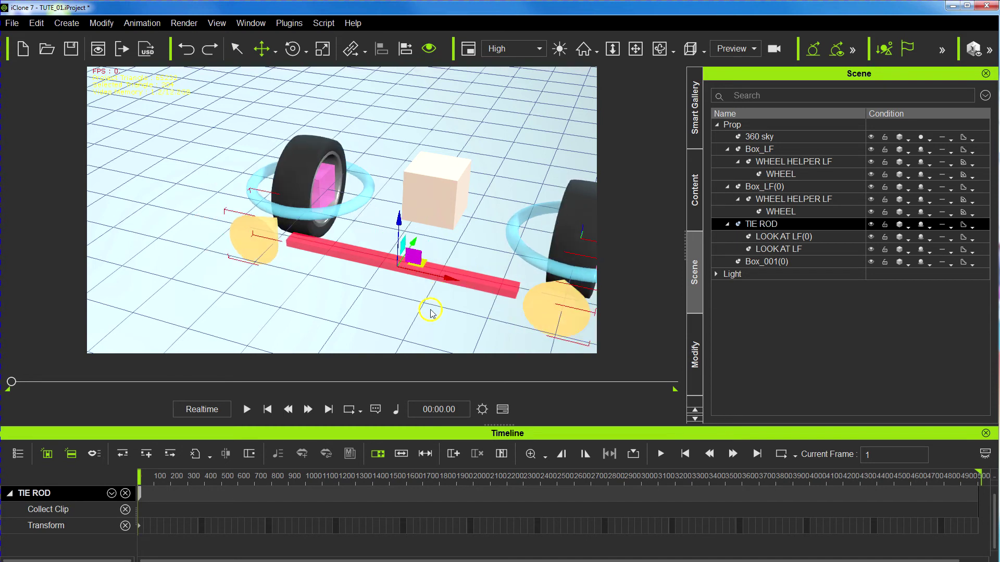
right_drag(485, 274, 413, 278)
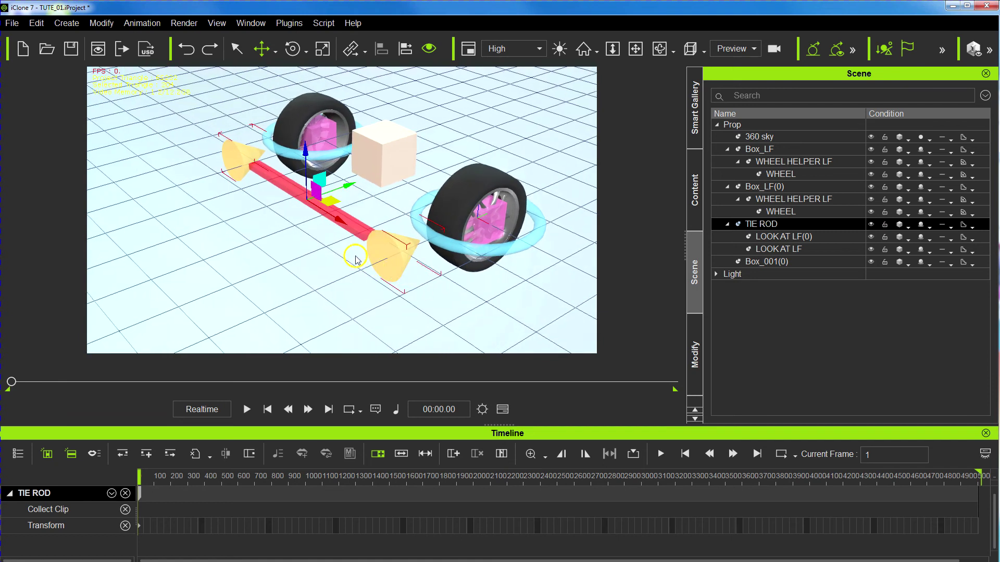
Animate the steering by moving TIE ROD along positive X at frame 118 and along negative X at frame 187
key(space)
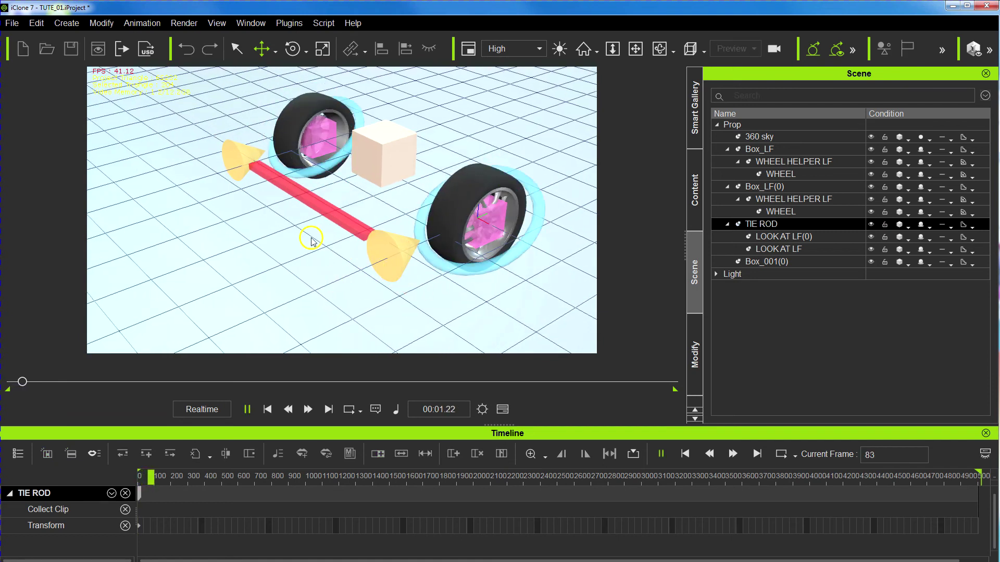
click(313, 214)
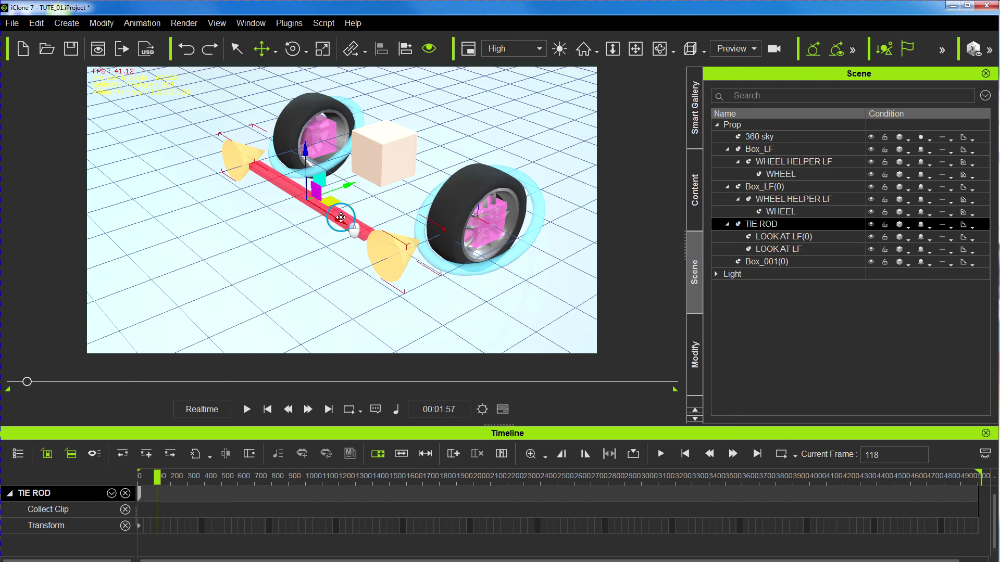
drag(341, 218, 384, 247)
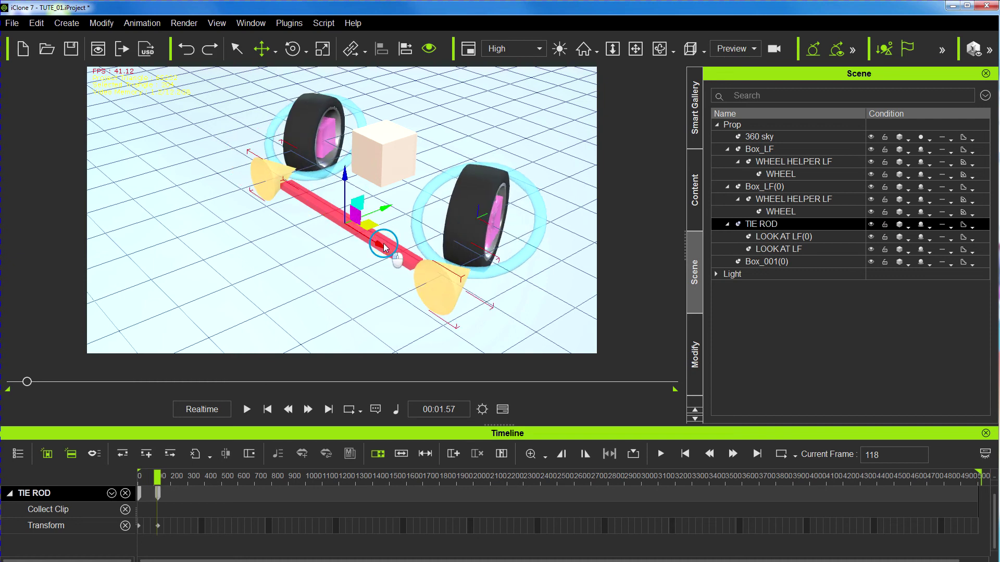
click(247, 409)
click(365, 230)
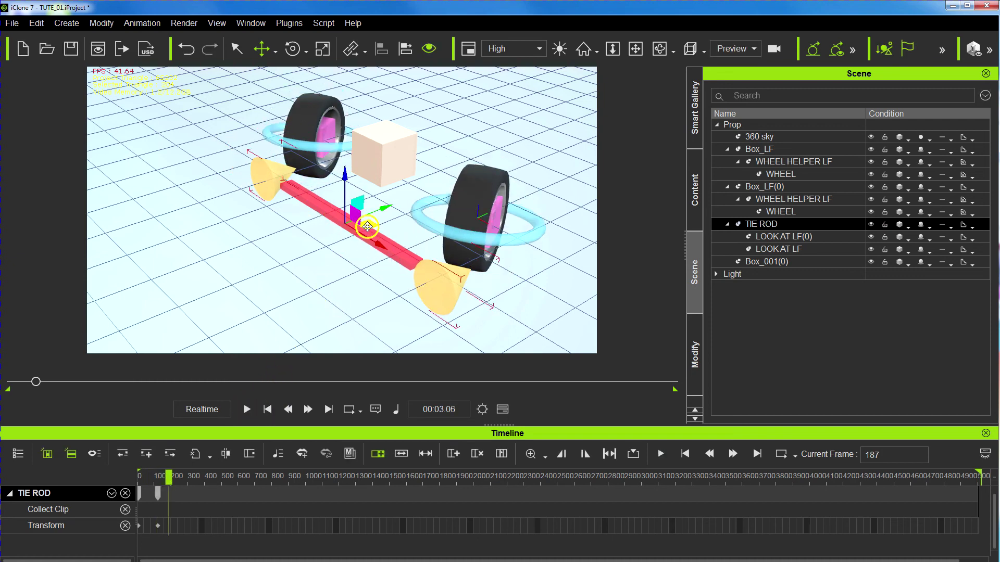
drag(382, 246, 312, 211)
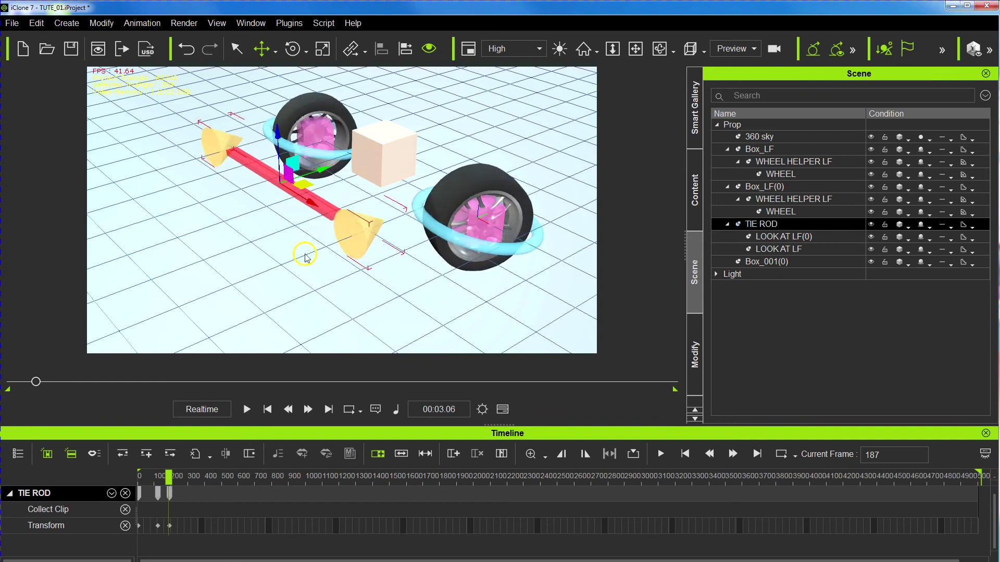
Play the steering animation from the start, watch both wheels spin and turn, and return to the first frame
click(247, 409)
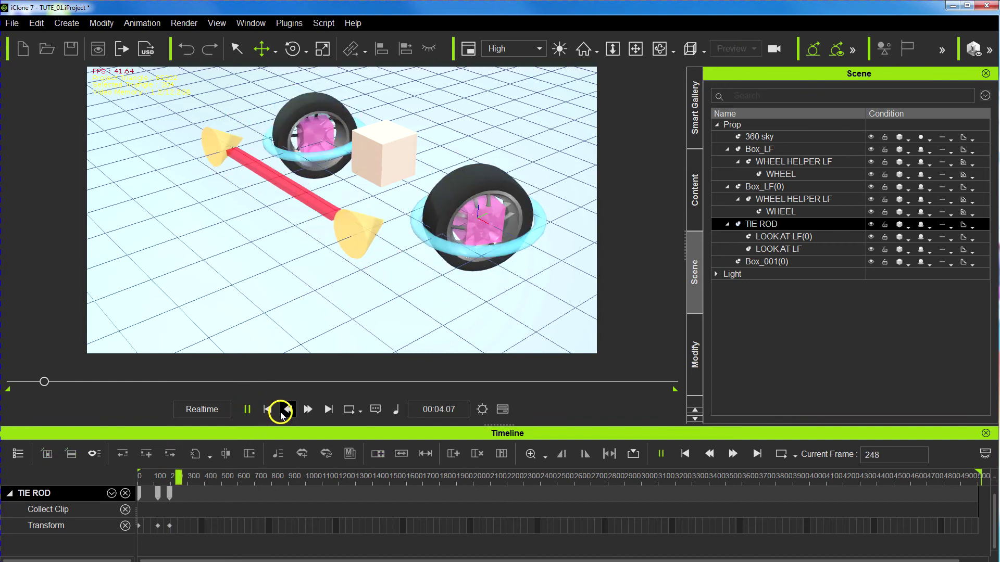
click(267, 409)
click(248, 409)
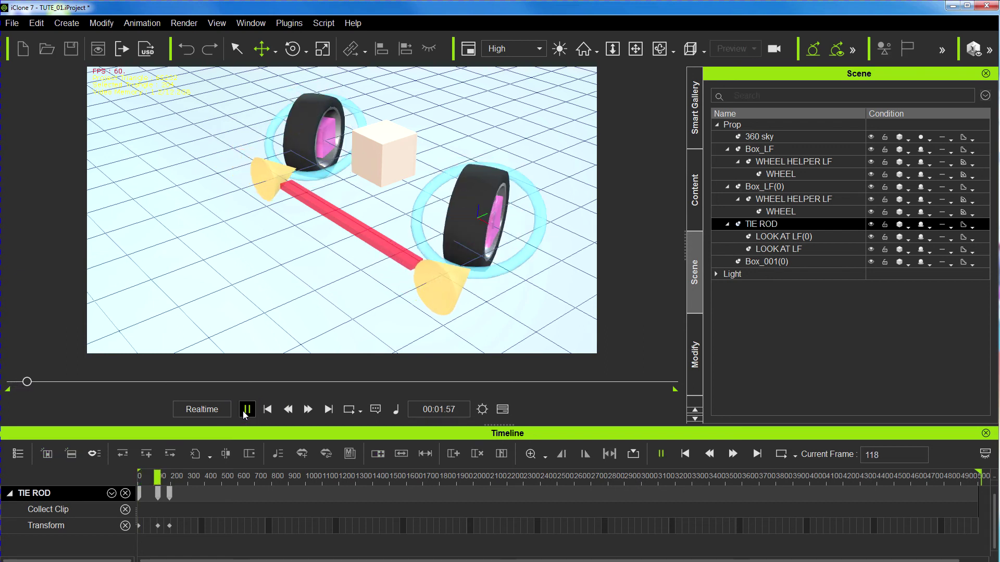
scroll(391, 307, up, 2)
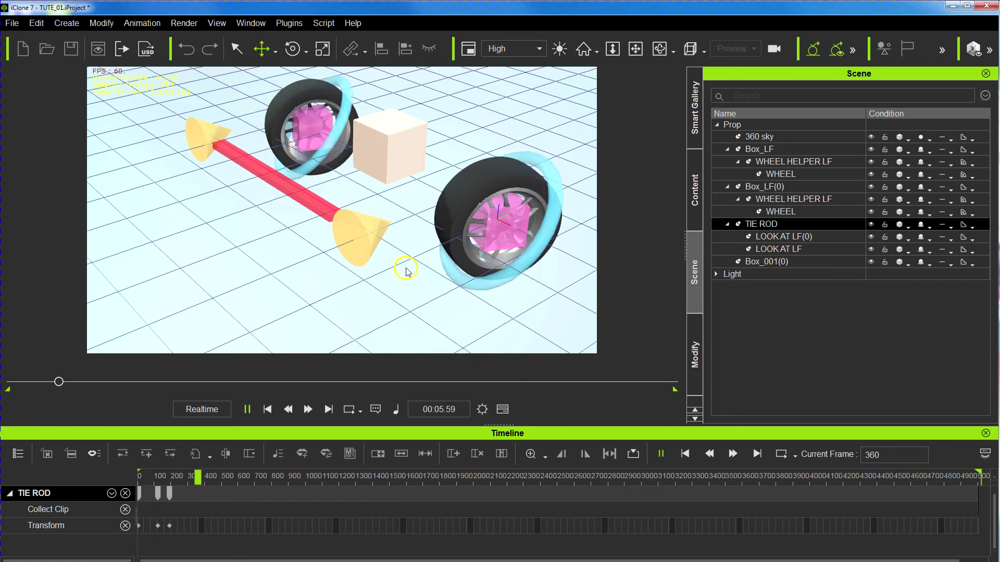
middle_drag(405, 269, 386, 289)
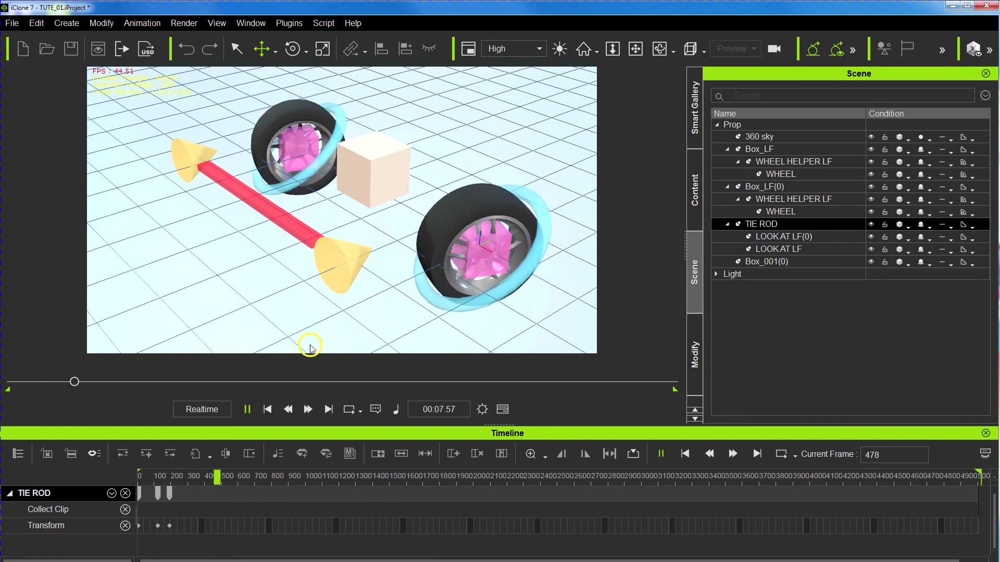
click(290, 416)
click(268, 409)
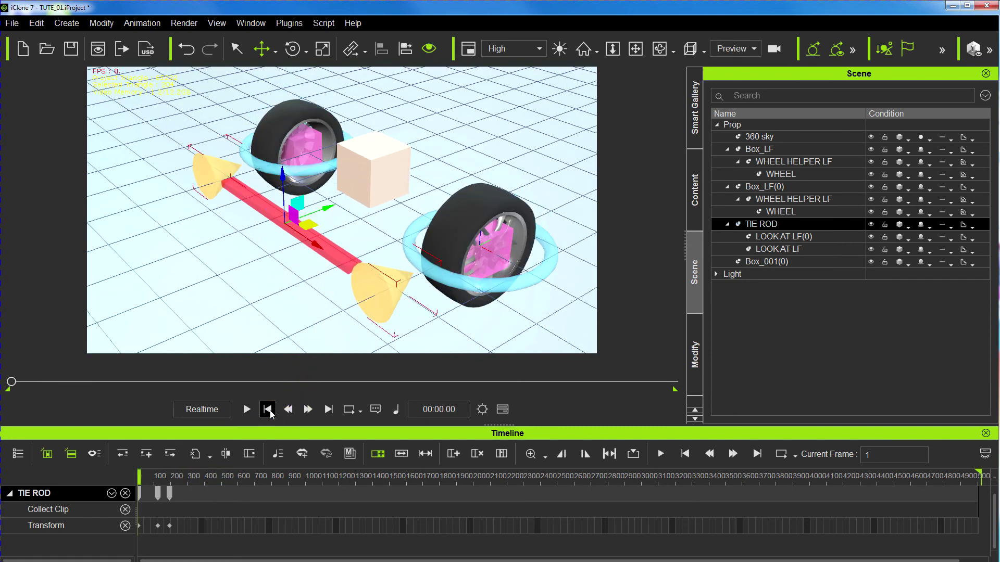
Rename the Box_001(0) cube between the wheels as MASTER DUMMY
right_drag(309, 272, 419, 176)
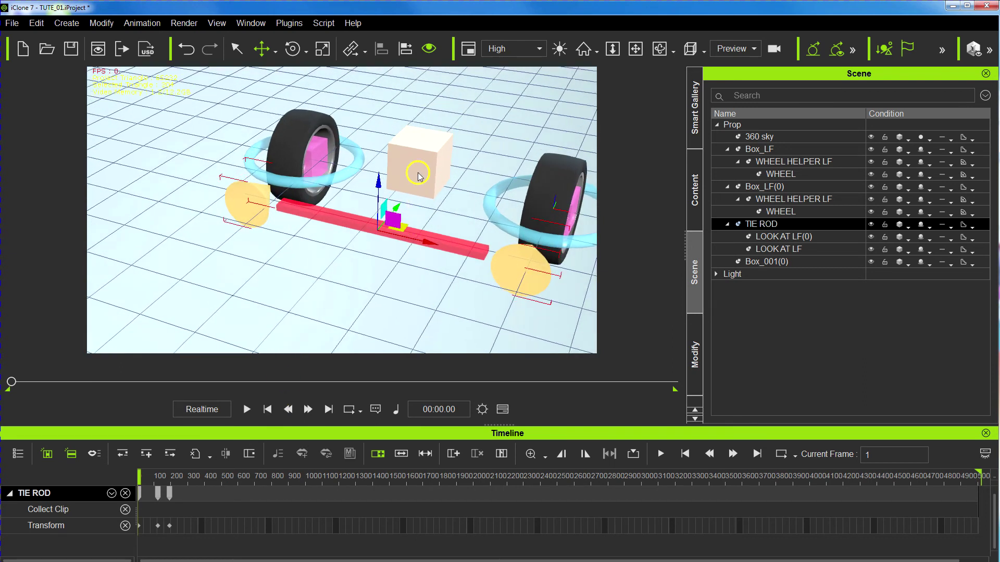
click(420, 164)
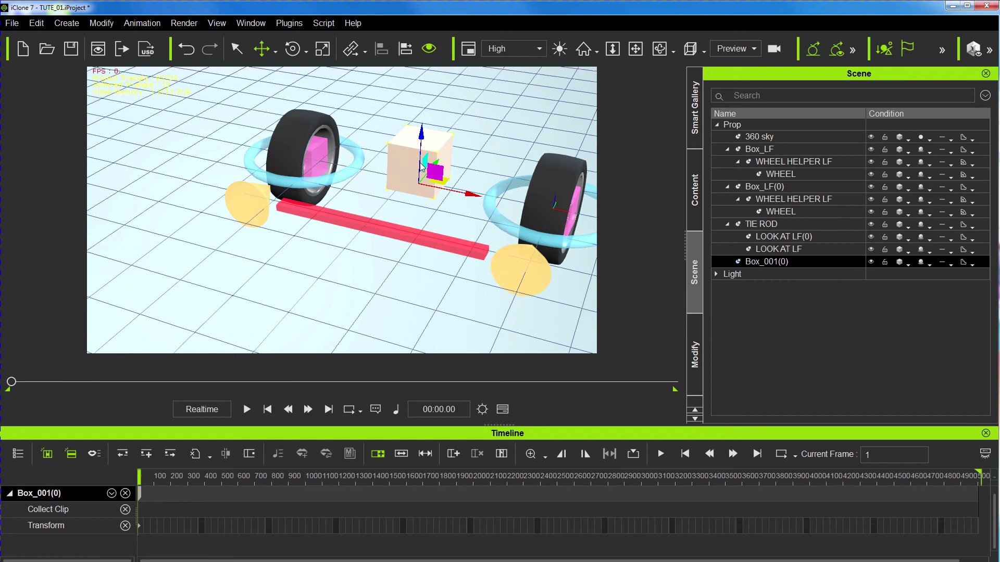
middle_drag(466, 194, 419, 186)
right_drag(417, 235, 453, 216)
double_click(759, 262)
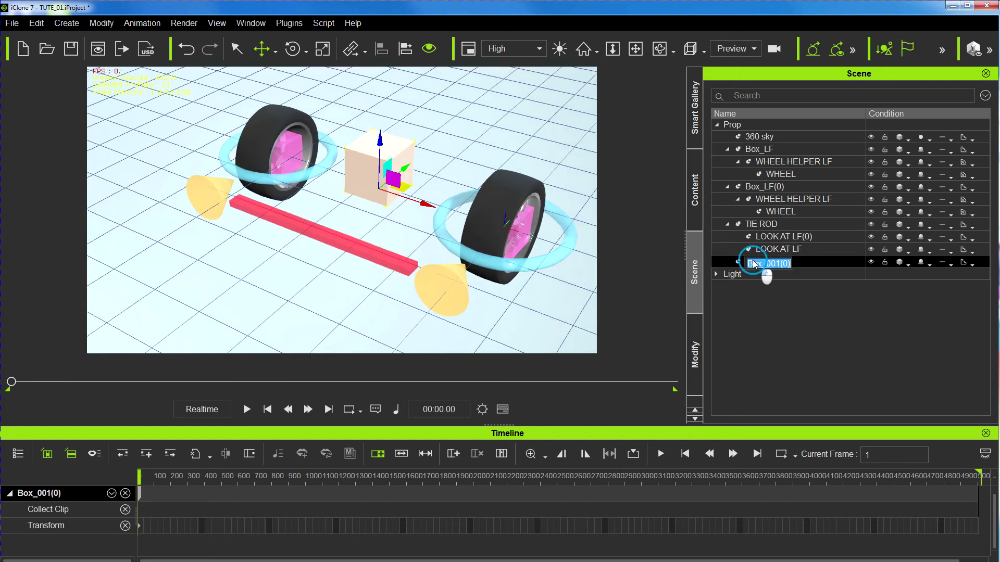
text(MASTER DUMMY)
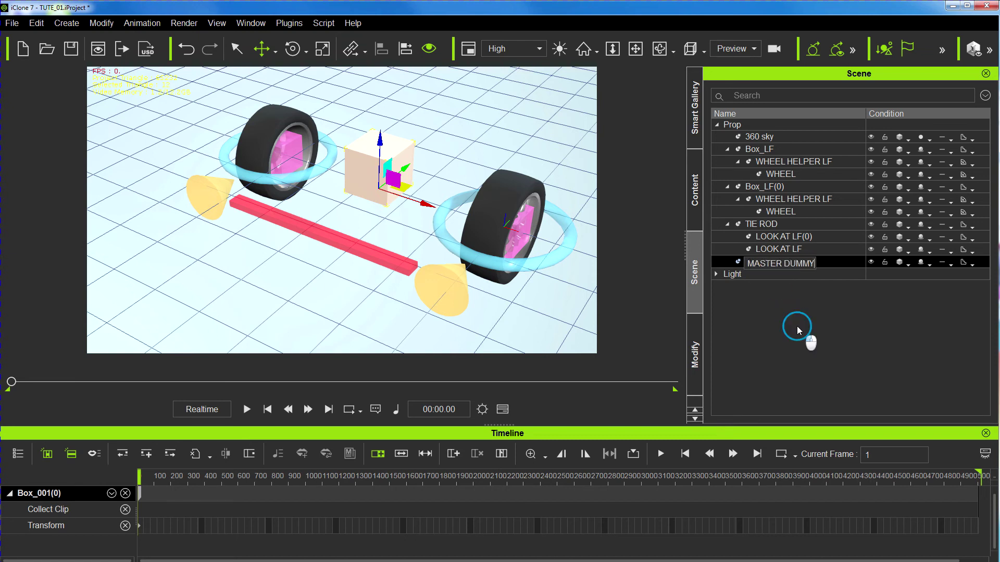
click(797, 329)
Set MASTER DUMMY as a dummy object and return to the scene's object list
click(771, 262)
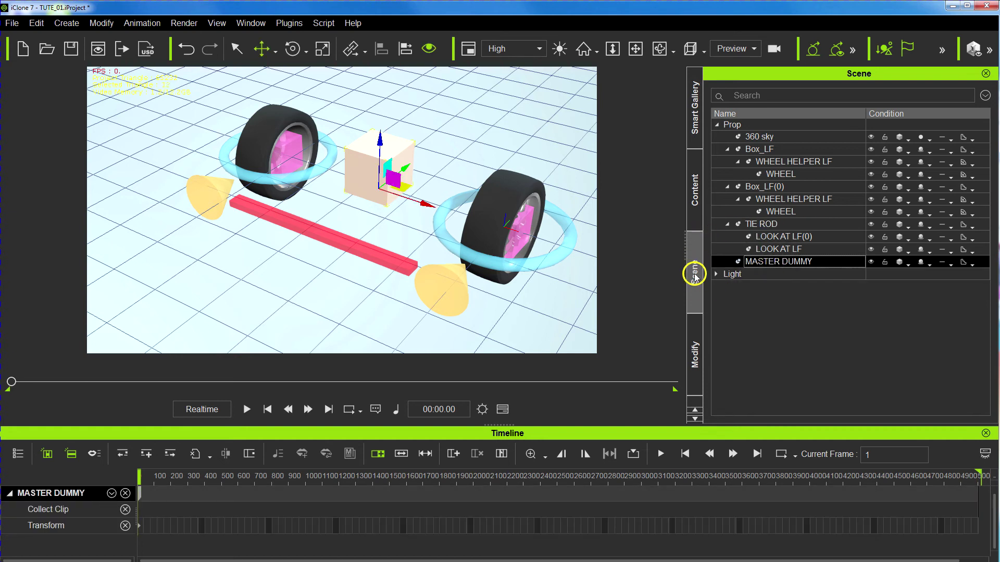
click(696, 349)
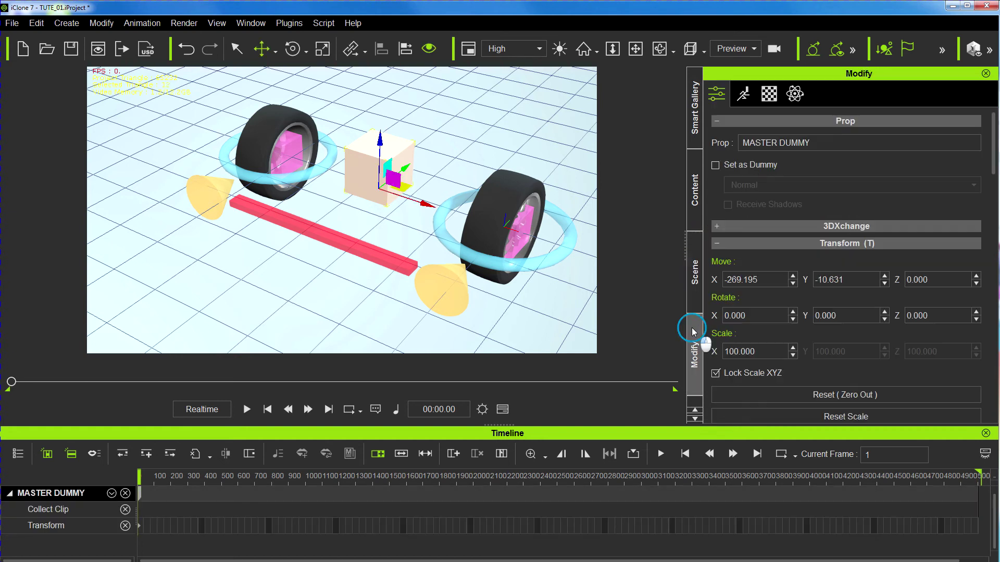
click(716, 166)
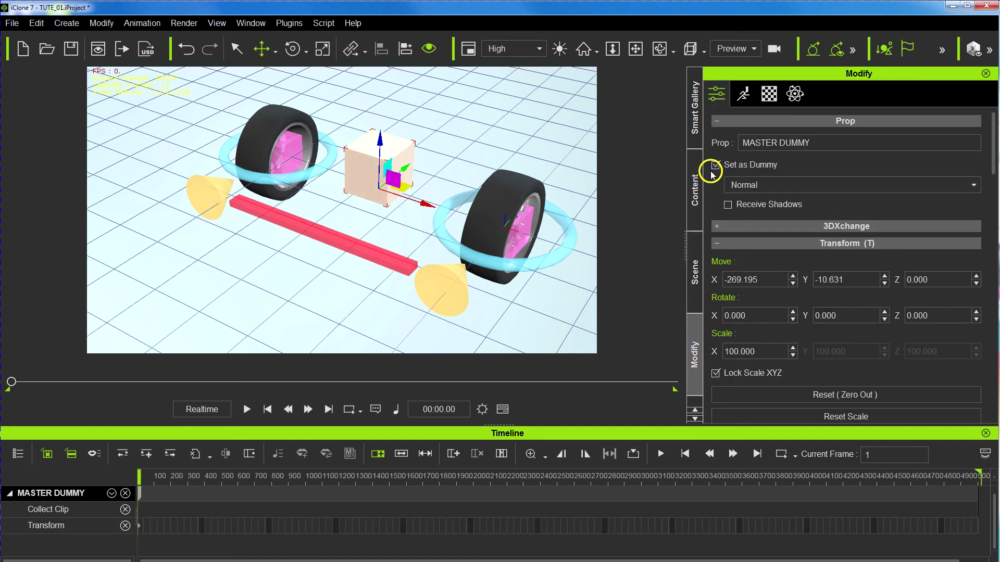
click(697, 263)
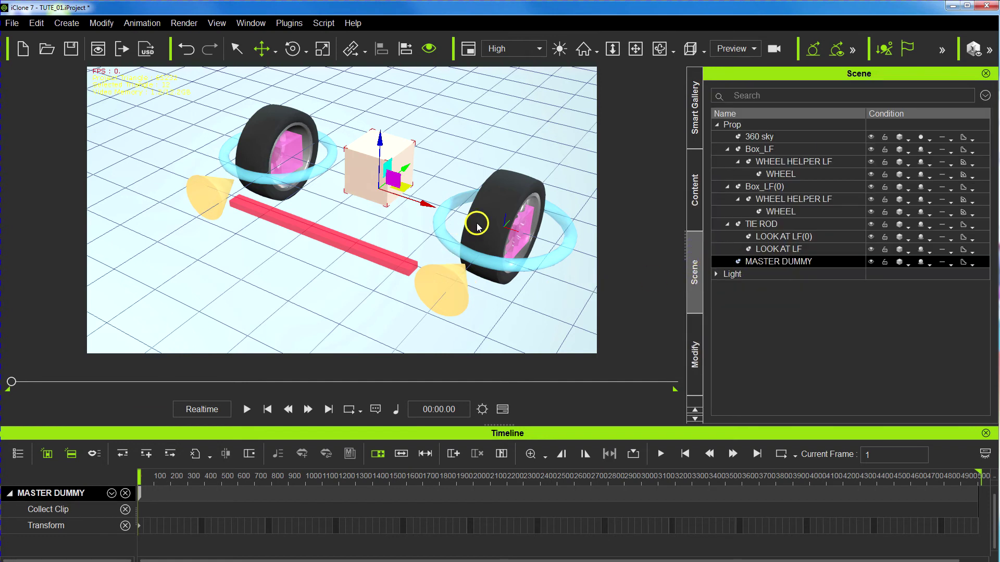
right_drag(477, 225, 386, 227)
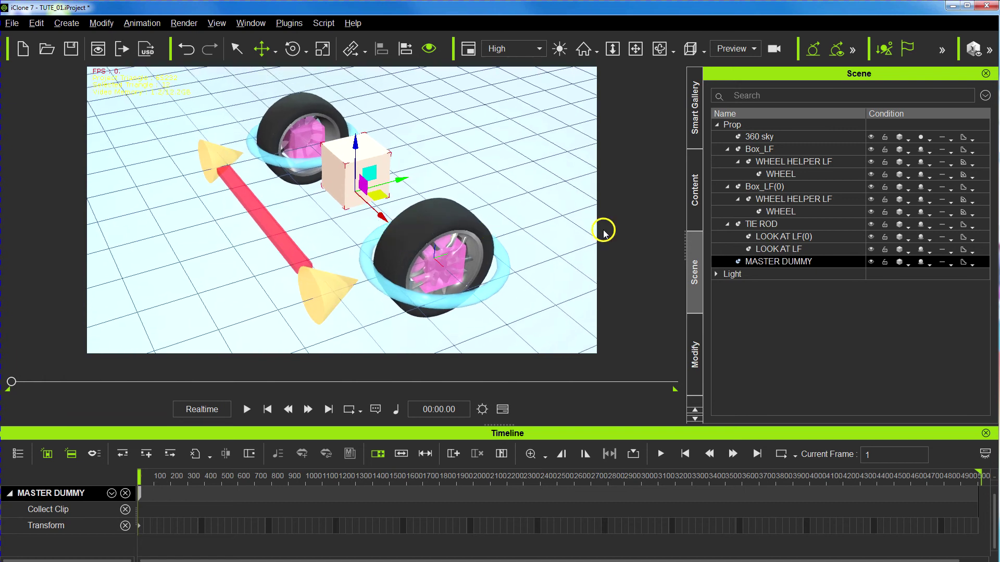
Attach TIE ROD to the MASTER DUMMY cube
click(762, 224)
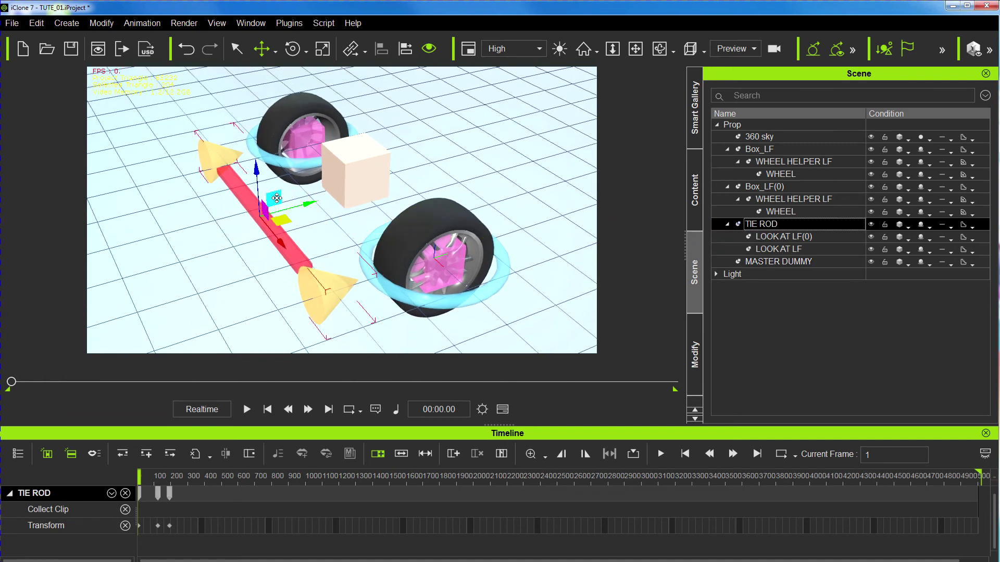
right_click(276, 198)
mouse_move(319, 271)
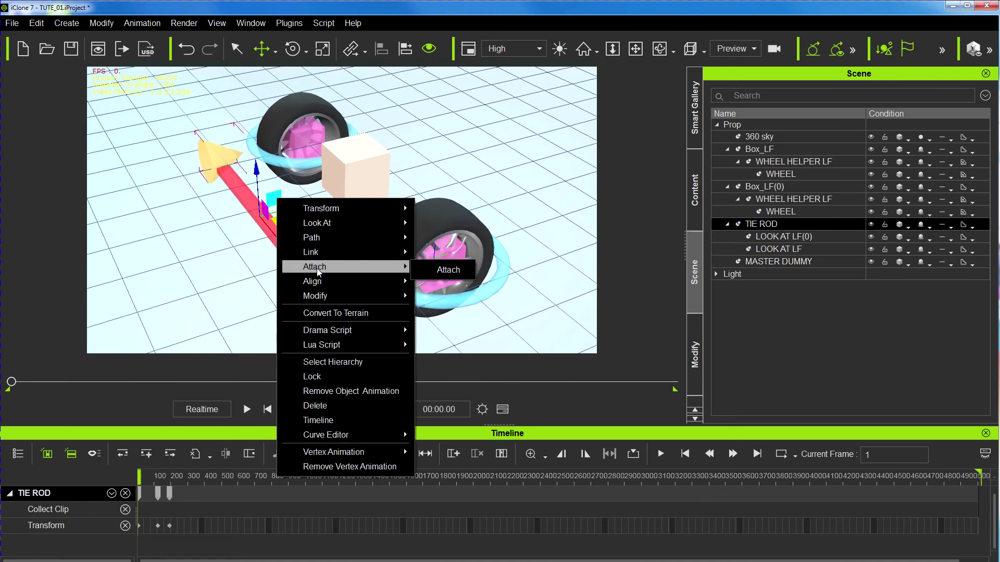
click(423, 269)
click(365, 180)
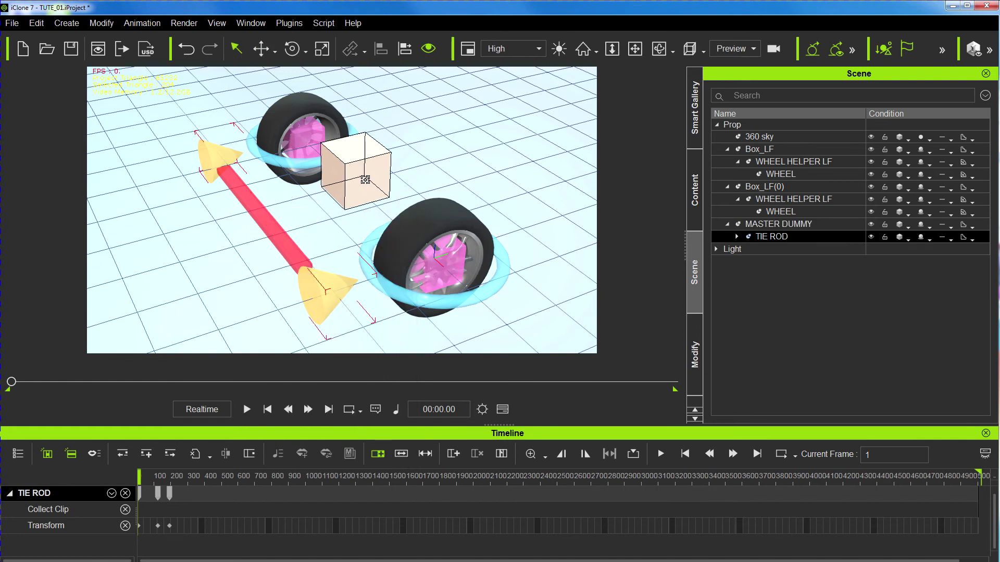
click(365, 180)
Attach the far wheel's Box_LF(0) assembly to the MASTER DUMMY cube
click(763, 189)
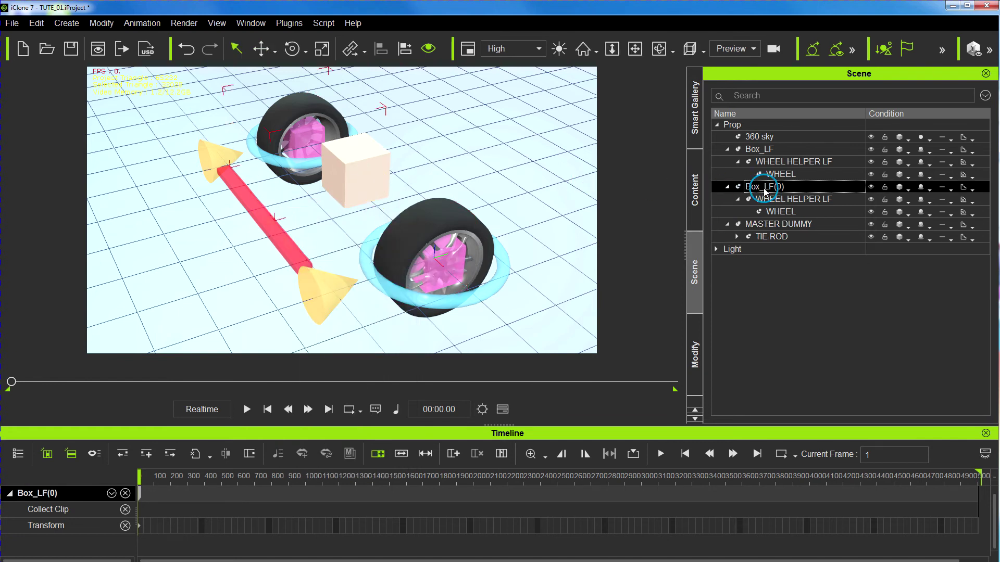
key(w)
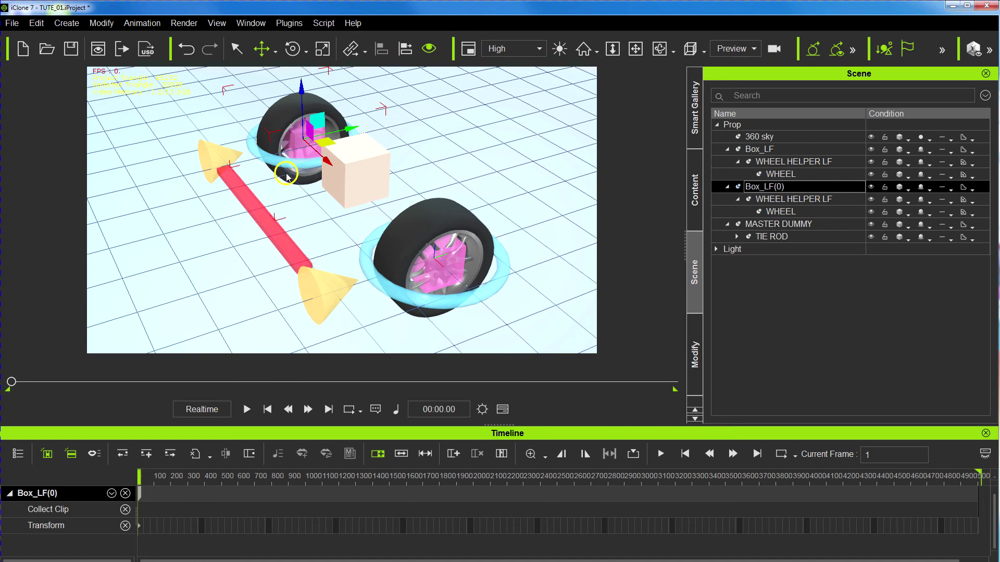
middle_drag(320, 192, 339, 247)
right_drag(358, 226, 422, 221)
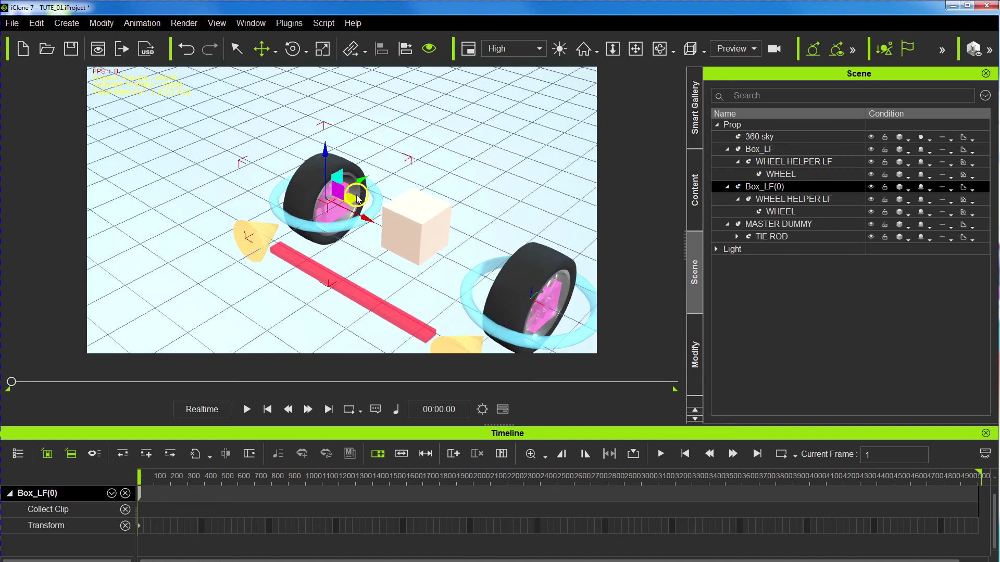
right_click(338, 188)
mouse_move(384, 256)
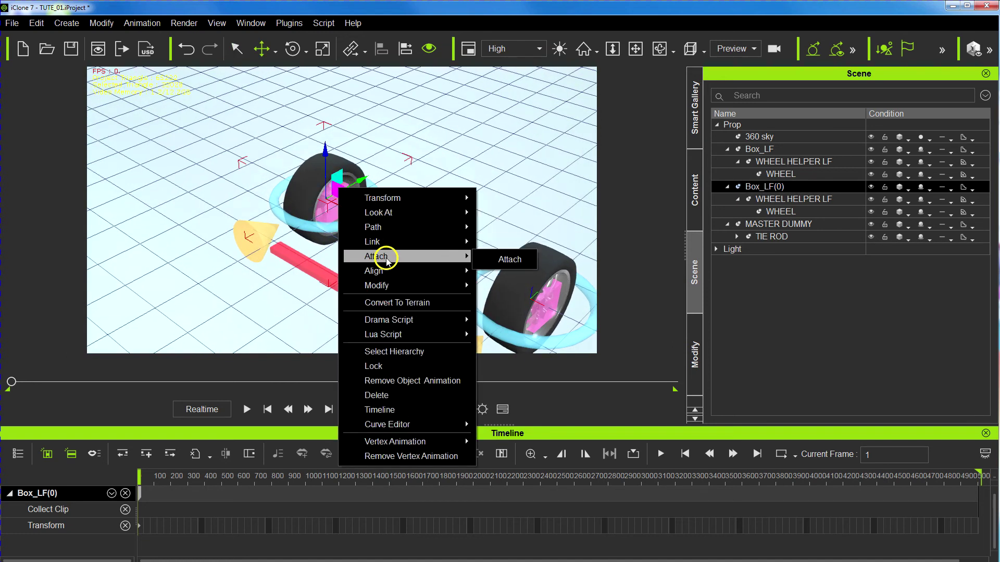
click(508, 260)
click(426, 222)
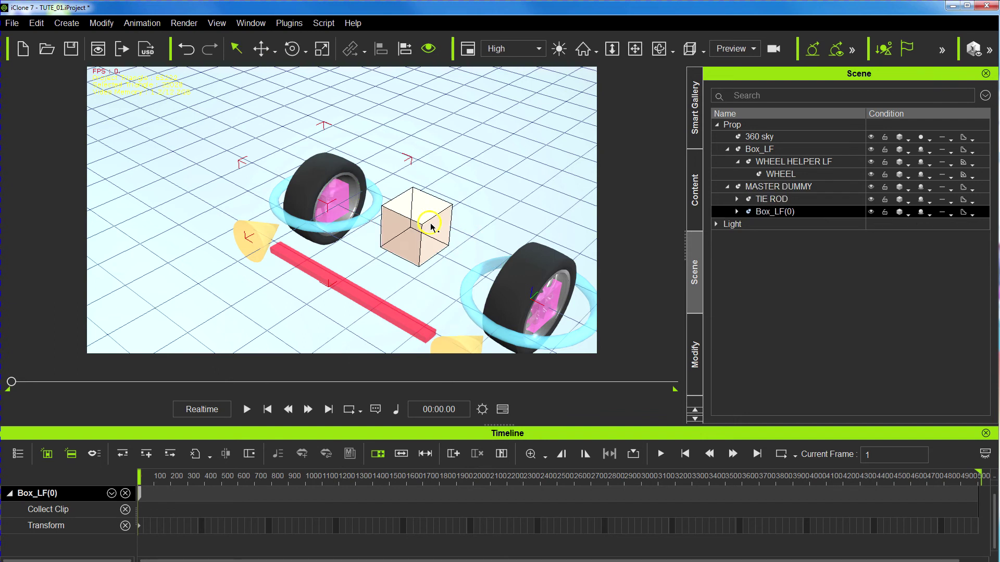
Attach the near wheel's Box_LF assembly to the MASTER DUMMY cube
click(764, 150)
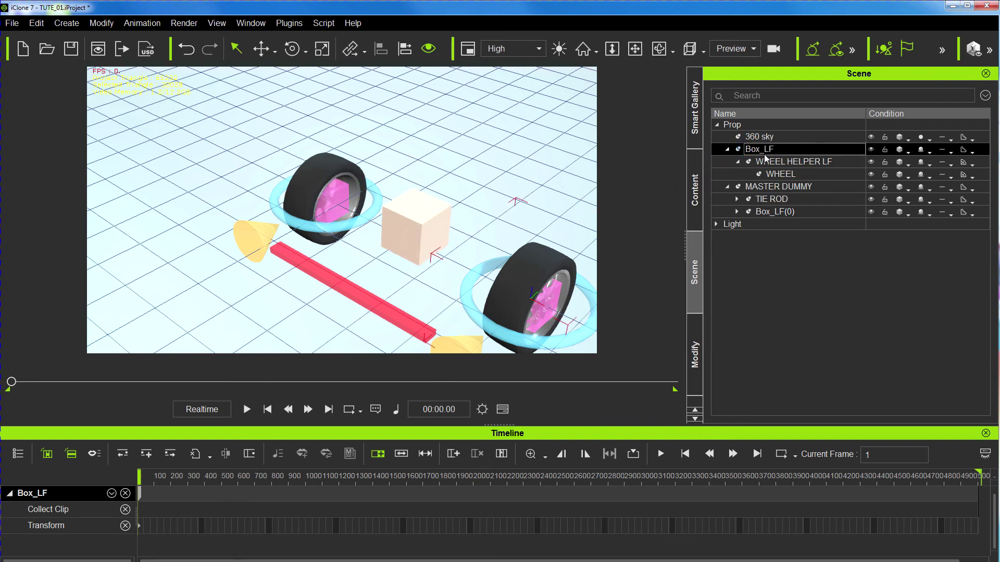
mouse_move(764, 156)
mouse_down()
mouse_move(771, 186)
mouse_move(767, 155)
mouse_up()
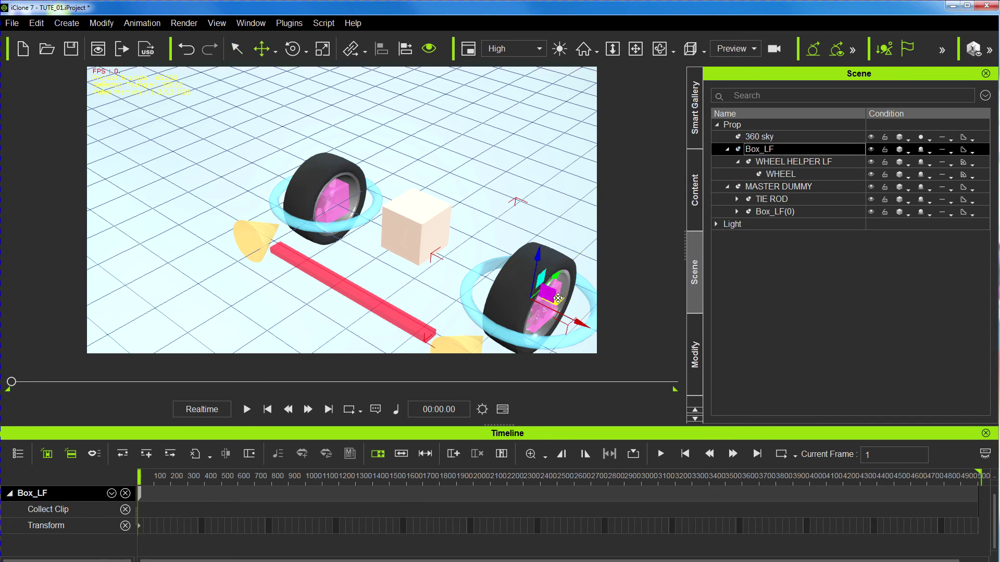
right_click(548, 298)
mouse_move(625, 364)
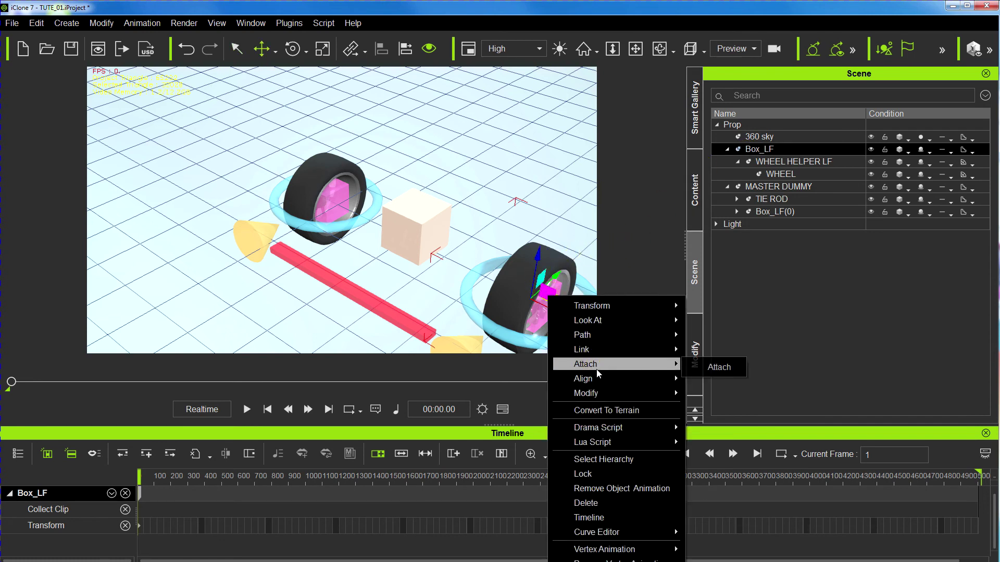
click(706, 368)
click(404, 234)
click(405, 235)
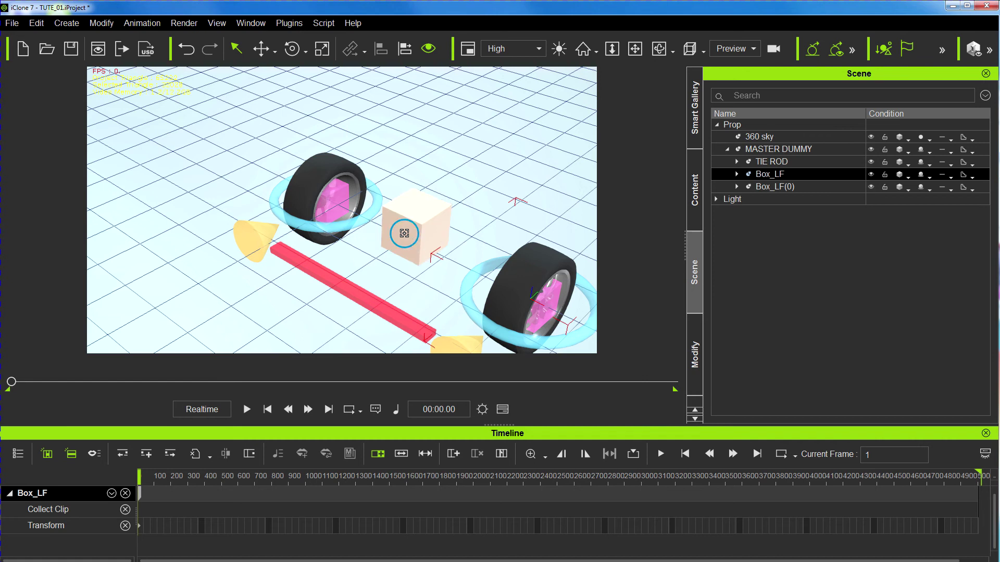
Raise MASTER DUMMY along positive Z together with its attached wheel and tie rod assemblies
click(405, 229)
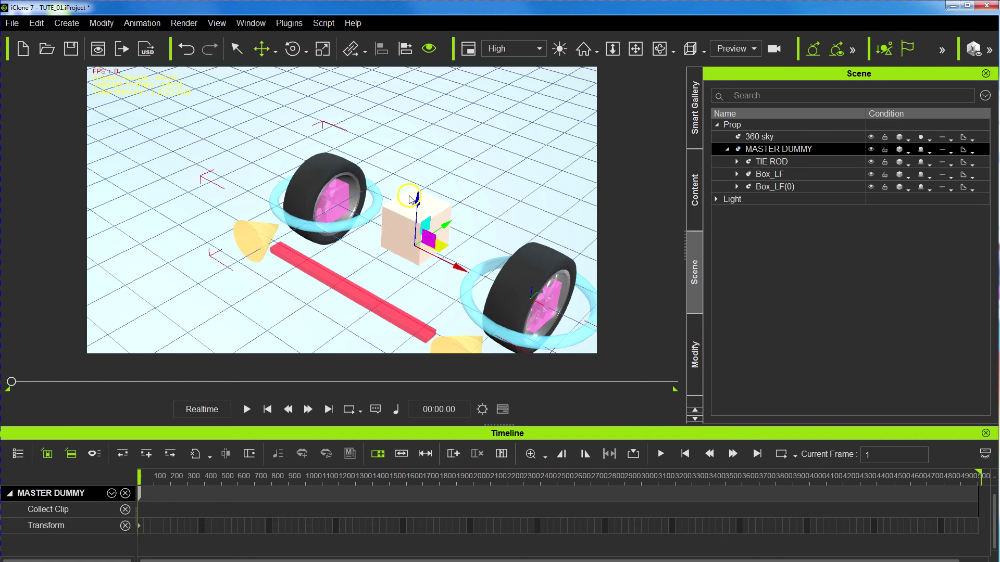
drag(418, 197, 419, 173)
middle_drag(416, 175, 400, 131)
right_drag(383, 148, 302, 199)
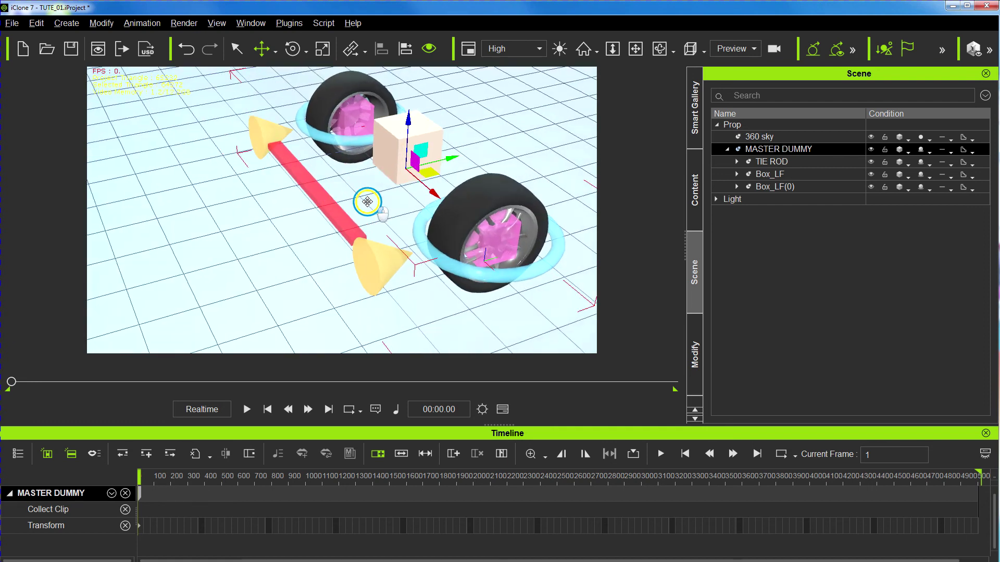
middle_drag(369, 203, 367, 234)
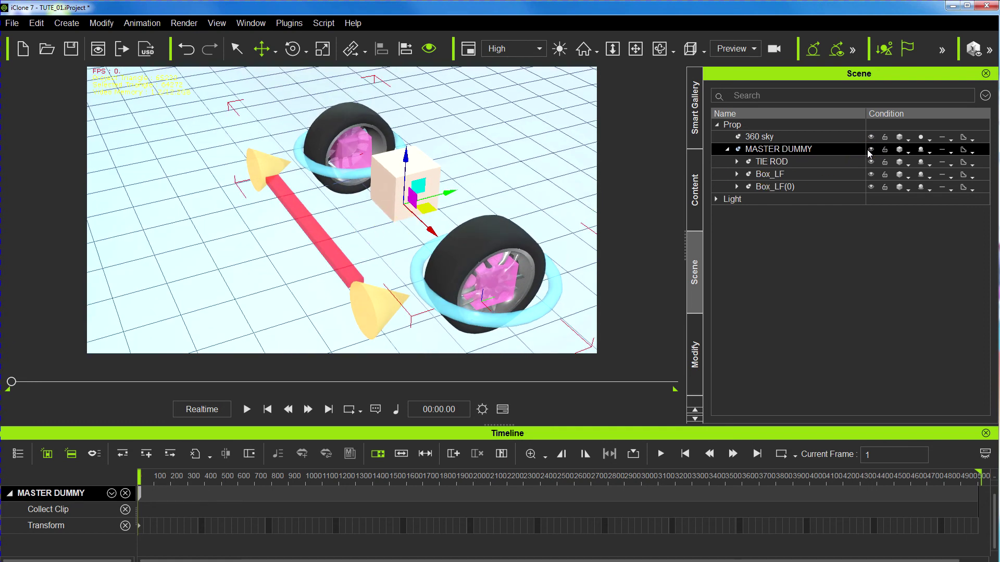
Hide and show the MASTER DUMMY hierarchy, check its dummy setting, and toggle the display of dummy objects around the wheels
click(870, 150)
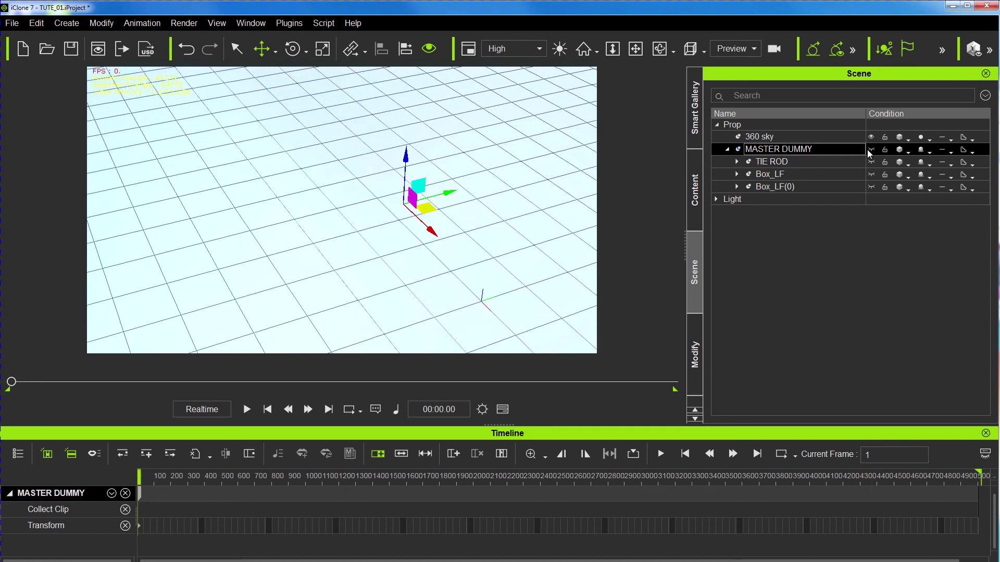
click(870, 150)
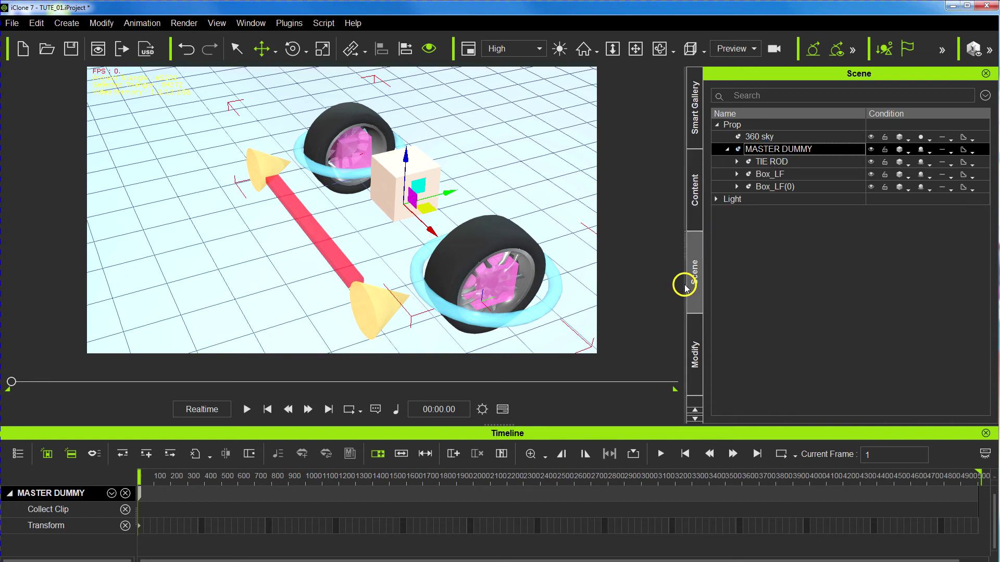
click(693, 338)
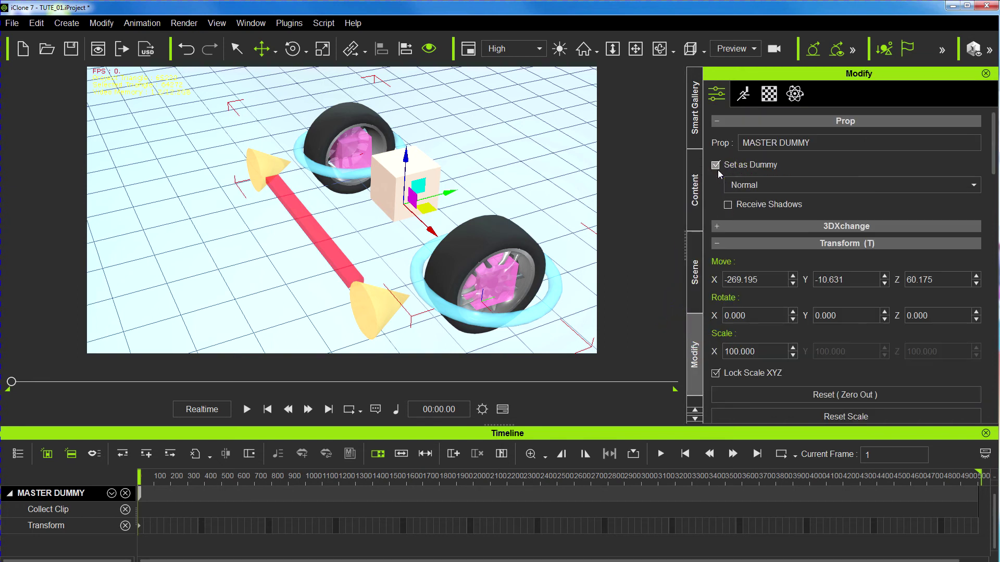
key(ctrl+d)
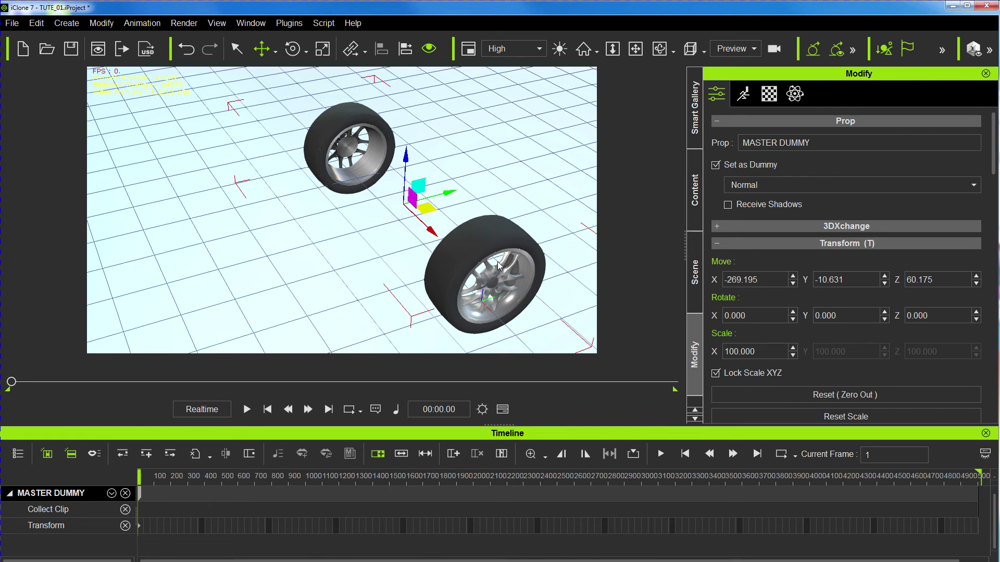
key(ctrl+d)
key(ctrl+d)
click(520, 248)
right_drag(462, 236, 388, 192)
right_drag(493, 250, 448, 196)
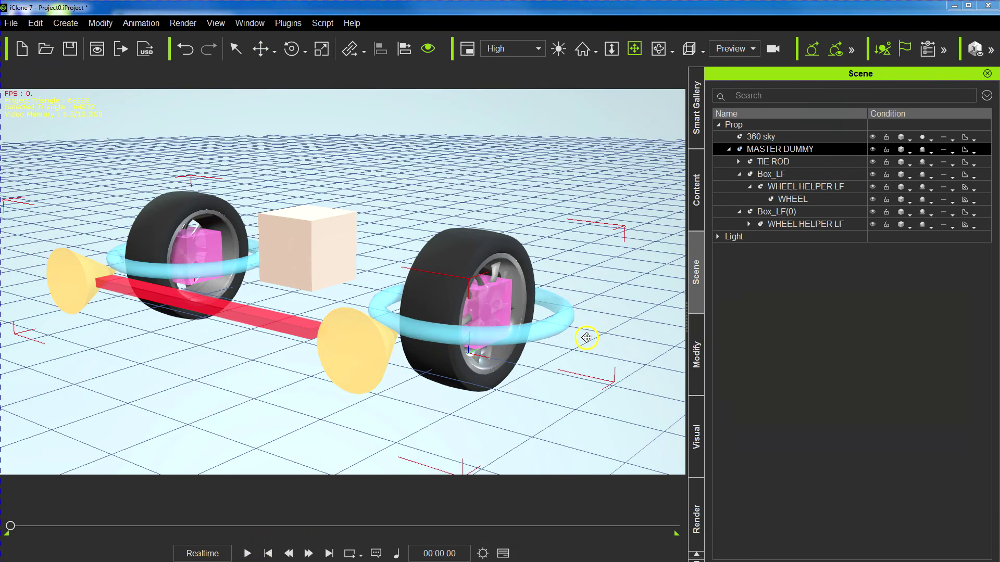
Collapse the MASTER DUMMY hierarchy and check toggling the whole rig and all dummy objects between hidden and shown
click(729, 150)
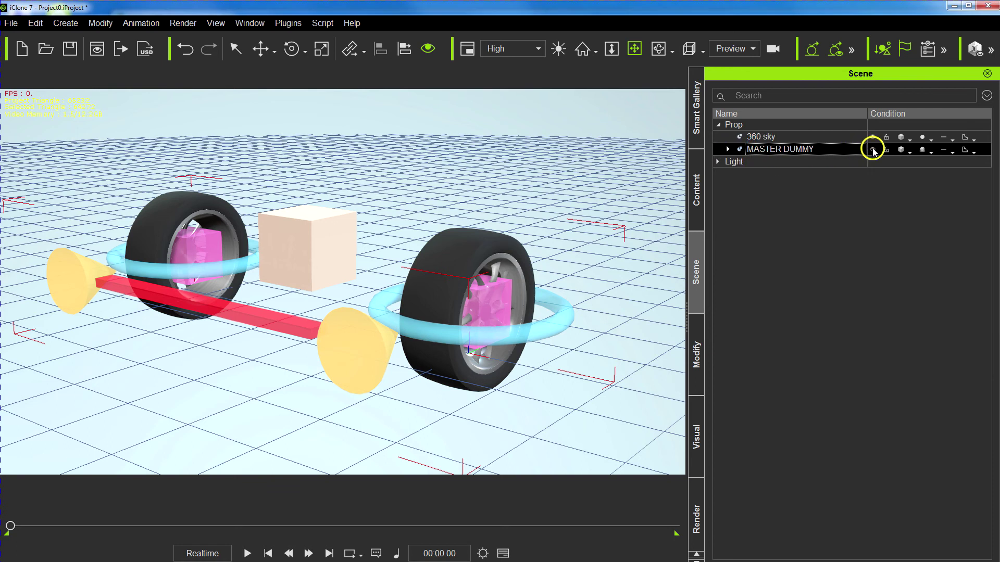
click(873, 150)
click(873, 150)
key(ctrl+d)
key(ctrl+d)
key(ctrl+d)
Play the wheel animation several times from the start, watch both wheels spin, and return to the first frame
click(249, 553)
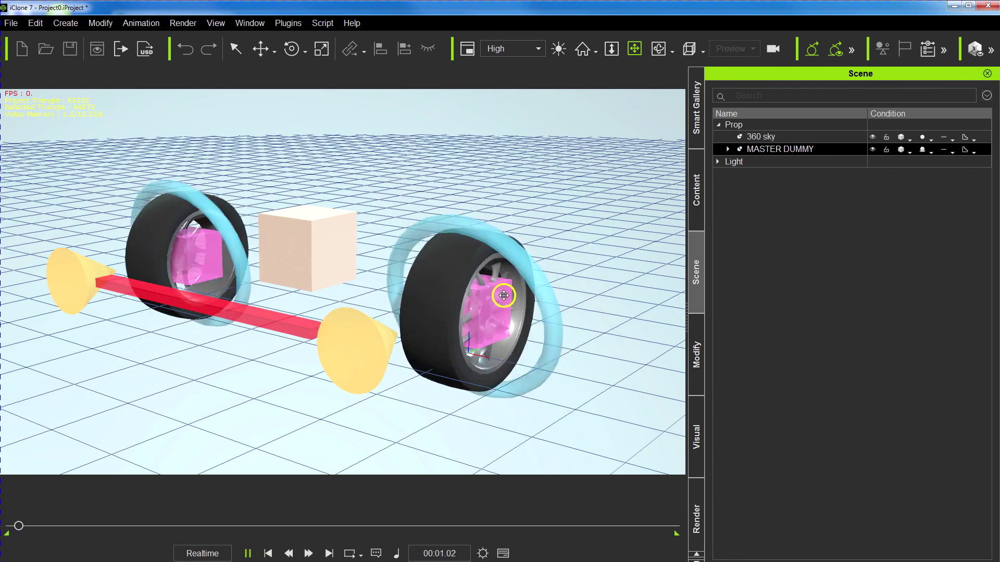
click(249, 553)
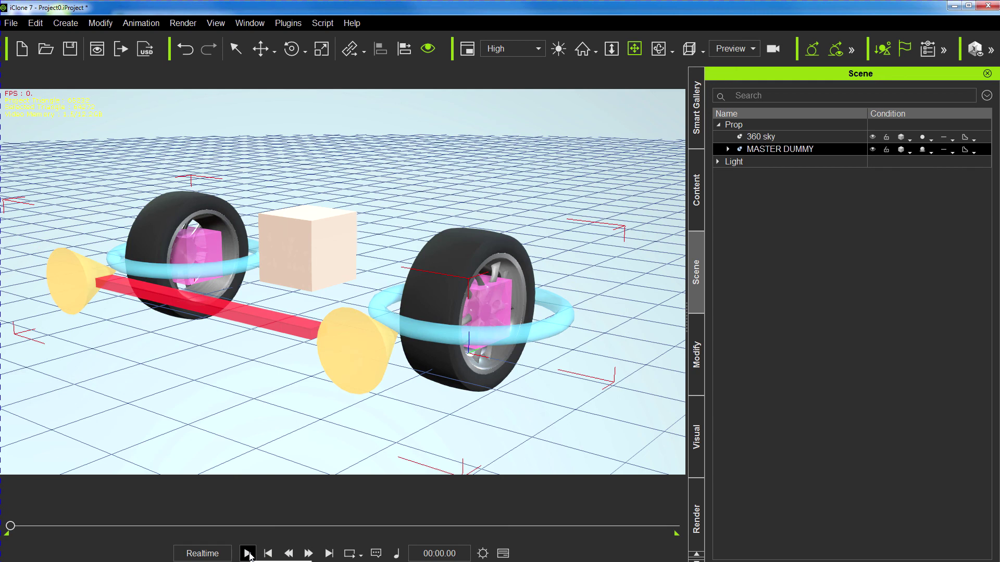
click(248, 553)
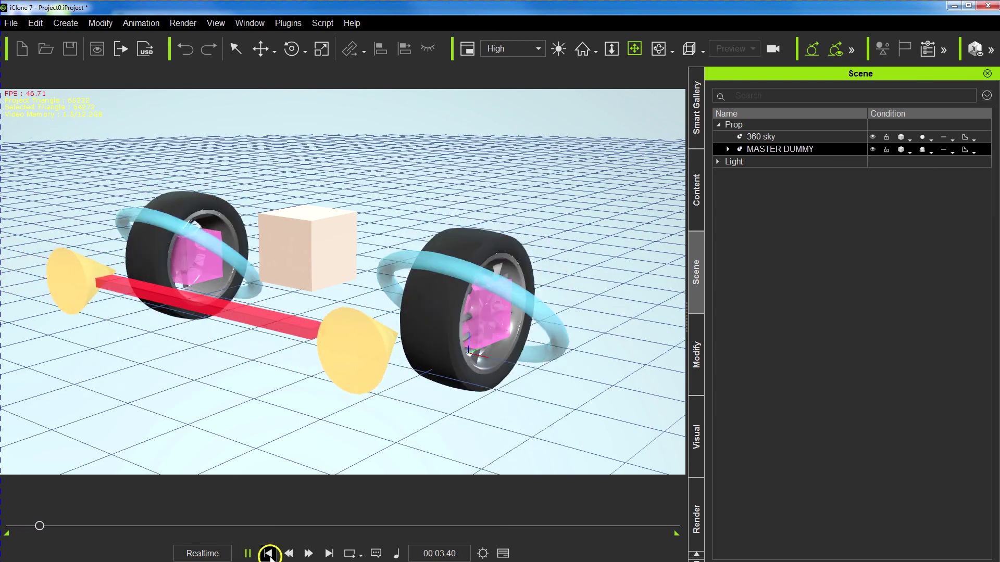
click(268, 553)
click(248, 554)
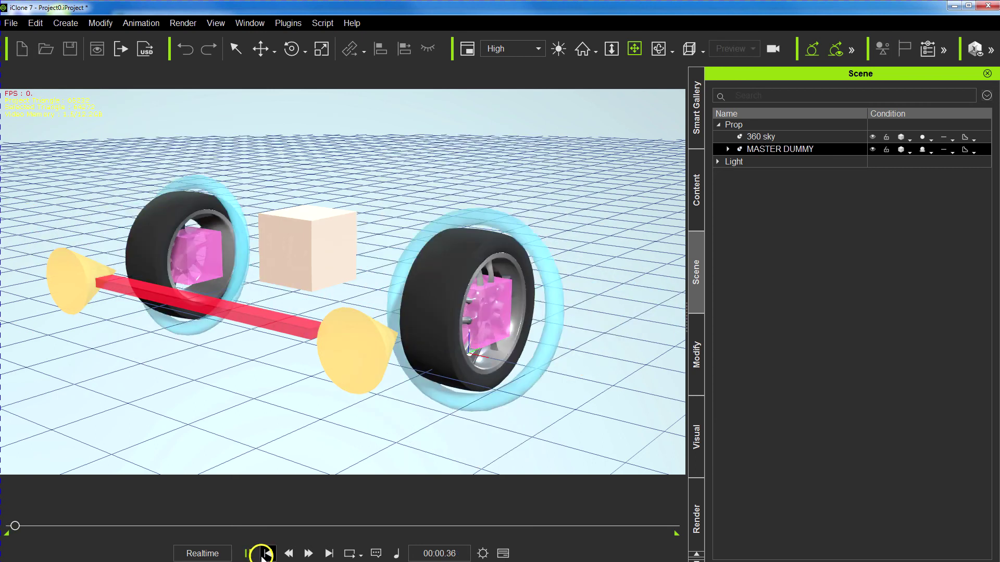
click(269, 554)
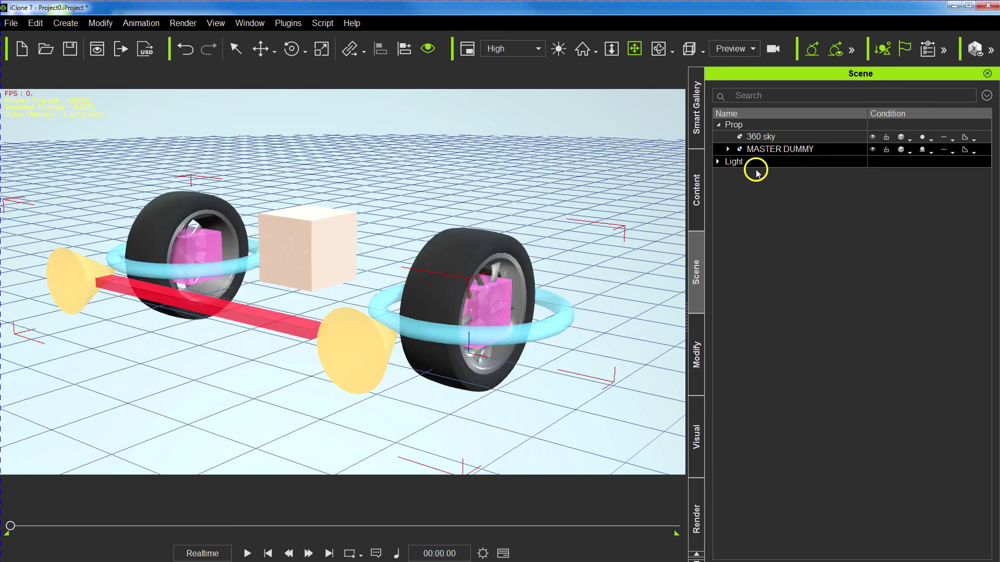
Split the SPIN LONG animation clip of Box_LF's WHEEL HELPER LF at frame 20
click(727, 151)
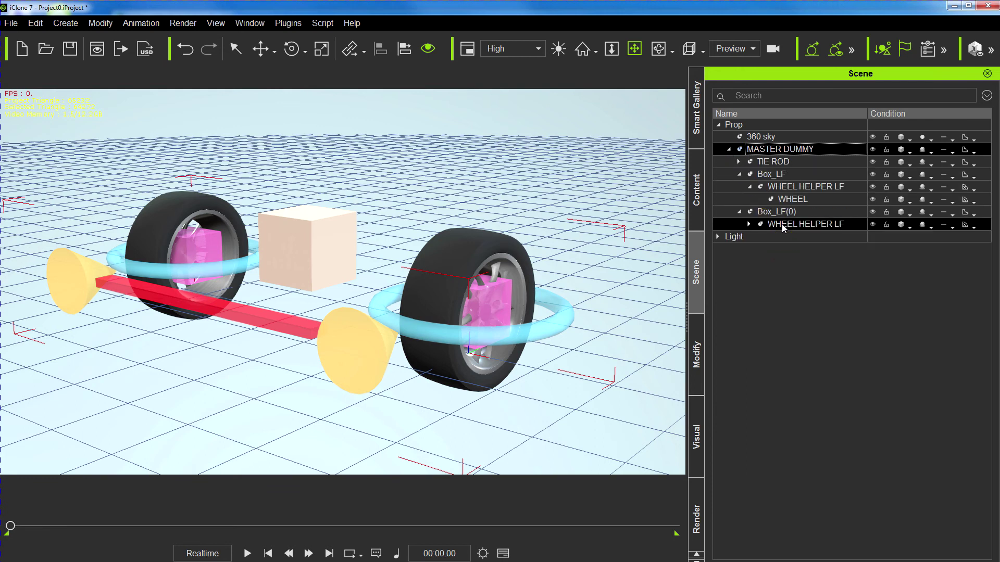
click(786, 190)
drag(790, 188, 713, 308)
click(503, 553)
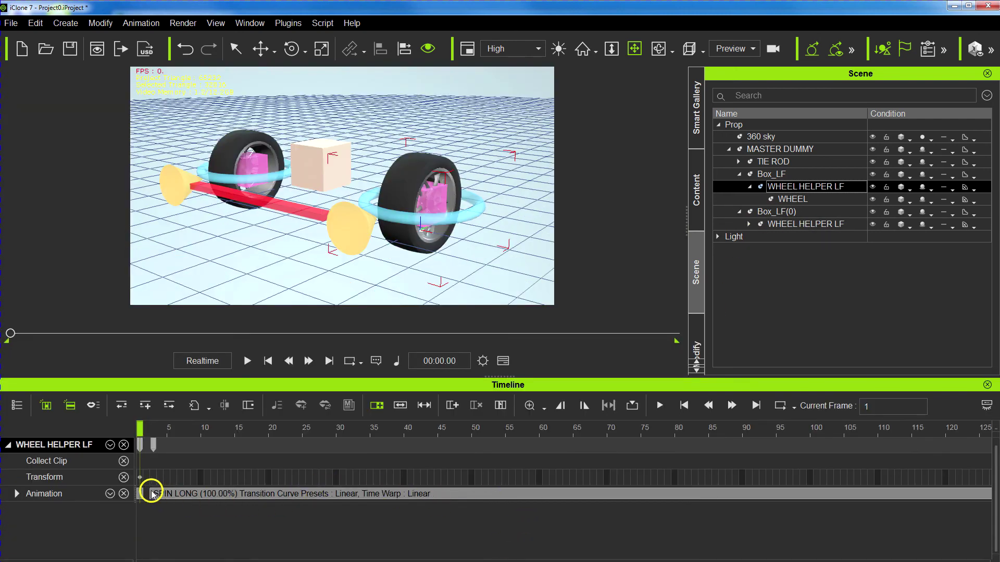
drag(142, 429, 270, 447)
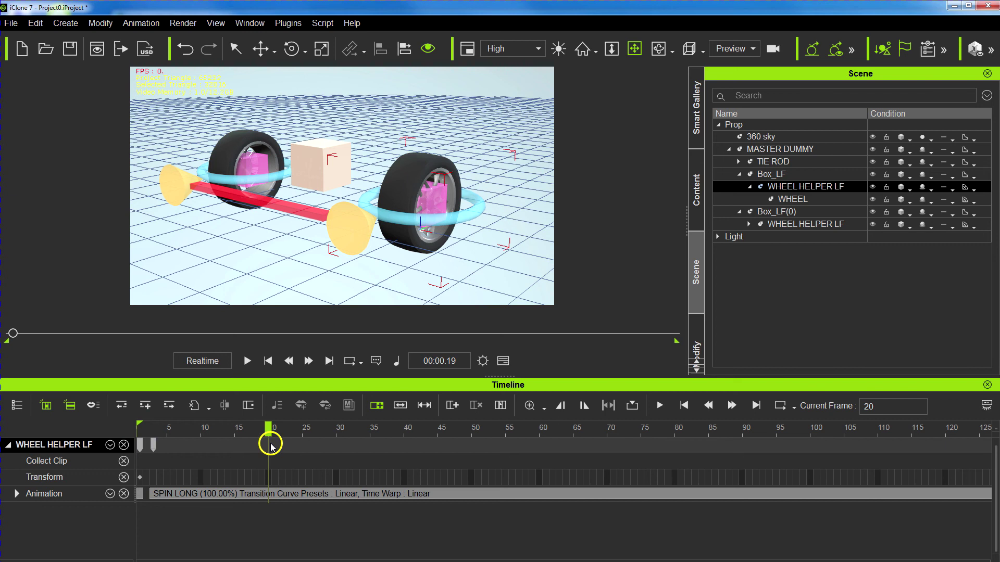
click(271, 495)
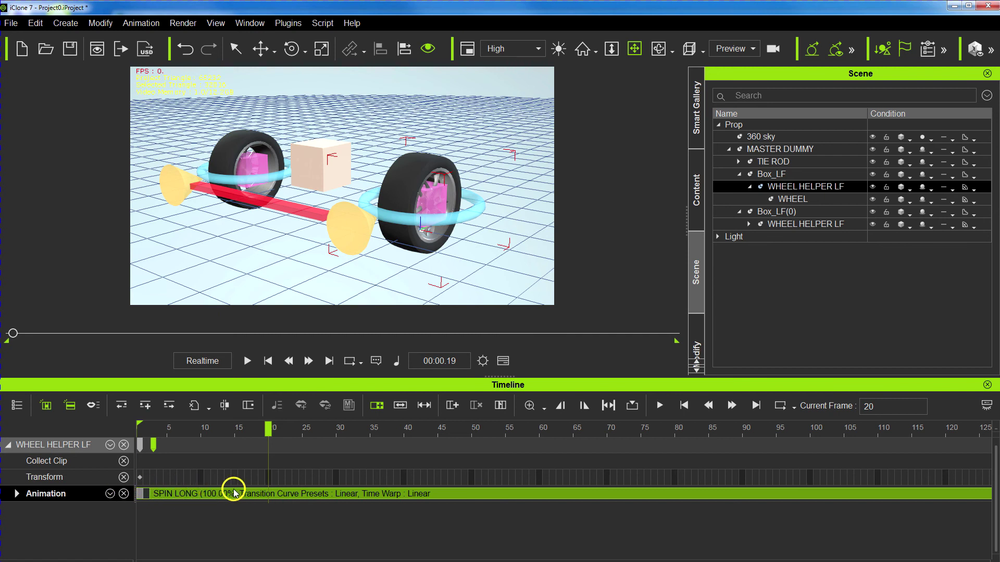
right_click(268, 493)
click(306, 560)
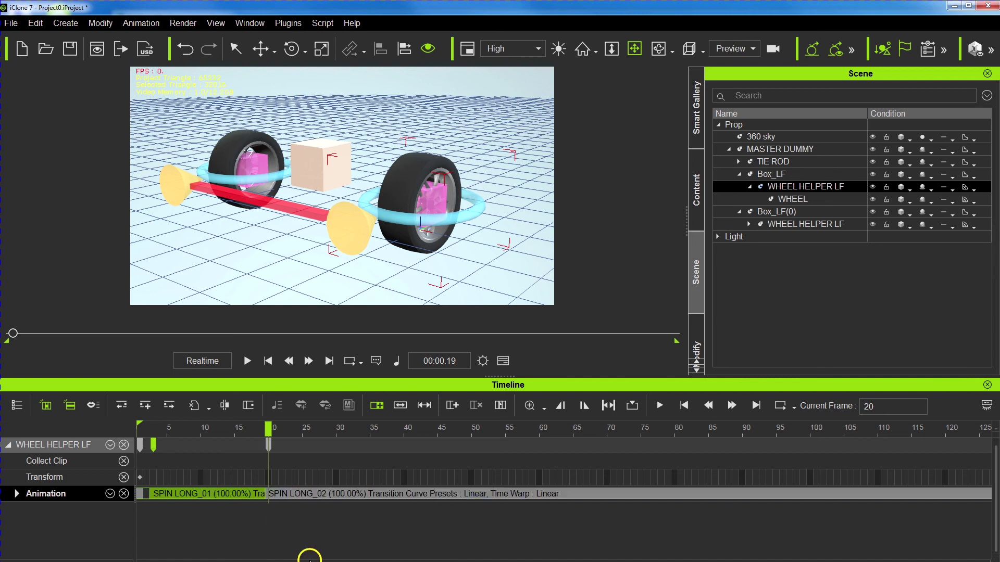
Delete the WHEEL HELPER LF spin clip section before frame 20, play the result from the start, and return to the first frame
click(230, 499)
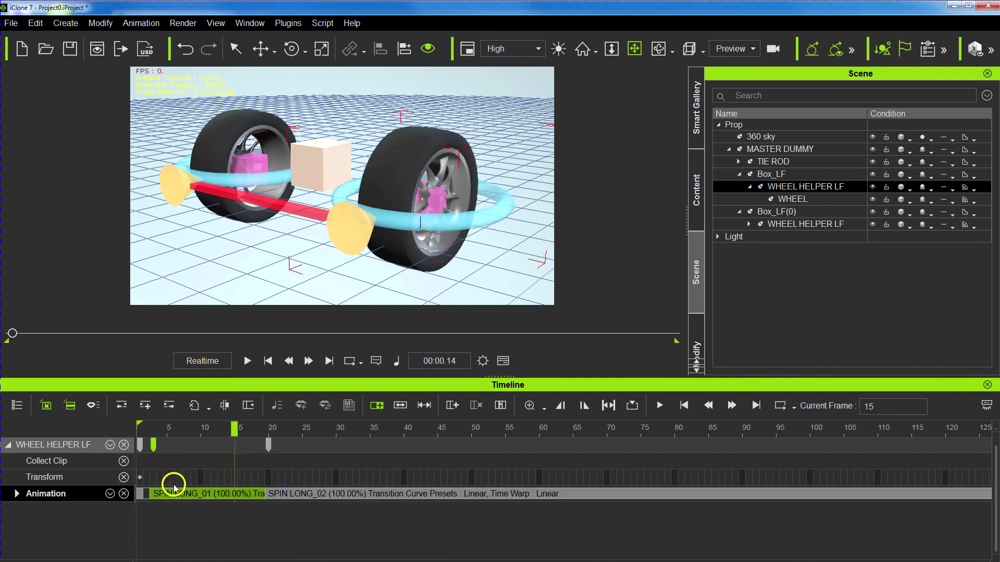
key(Delete)
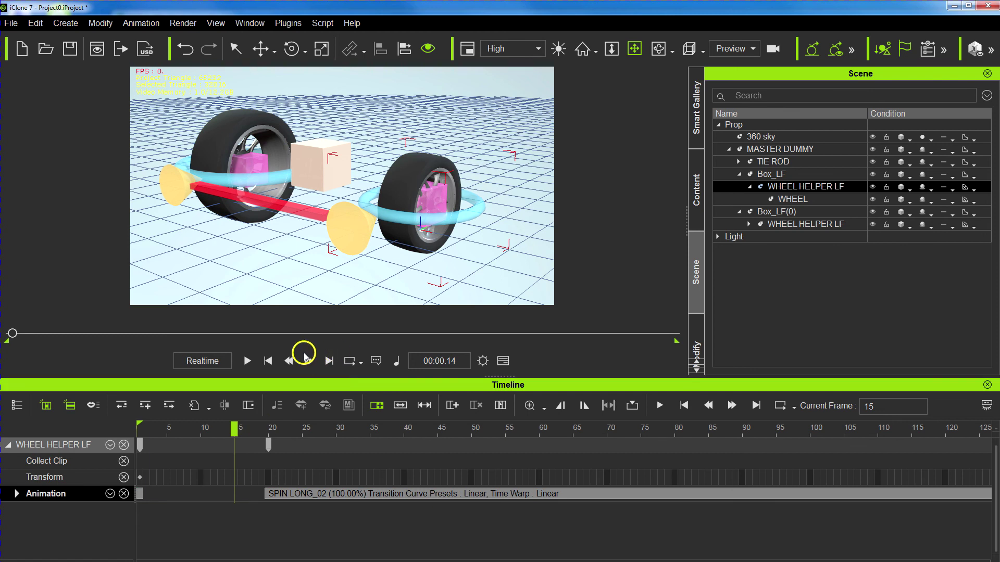
click(268, 361)
click(249, 362)
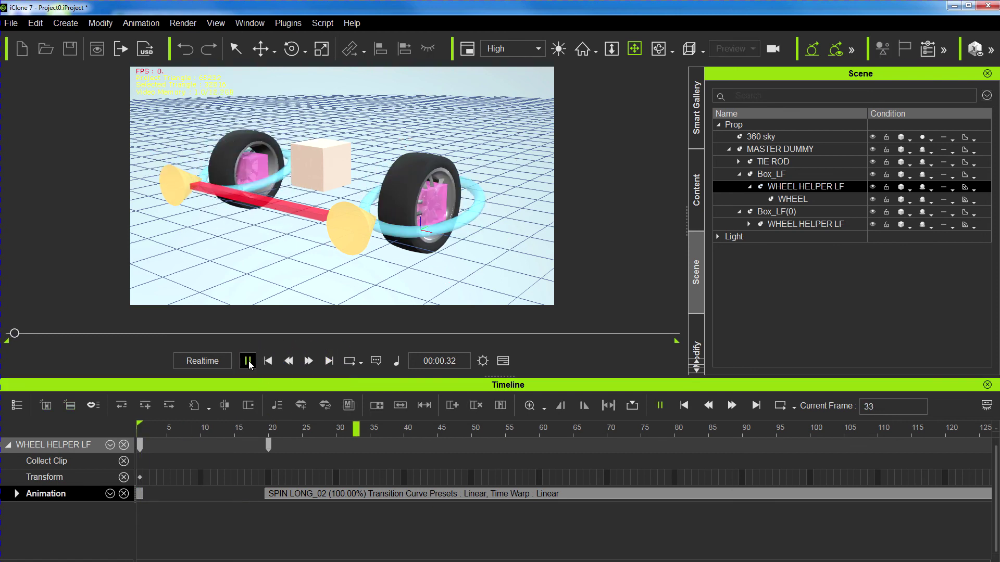
click(268, 360)
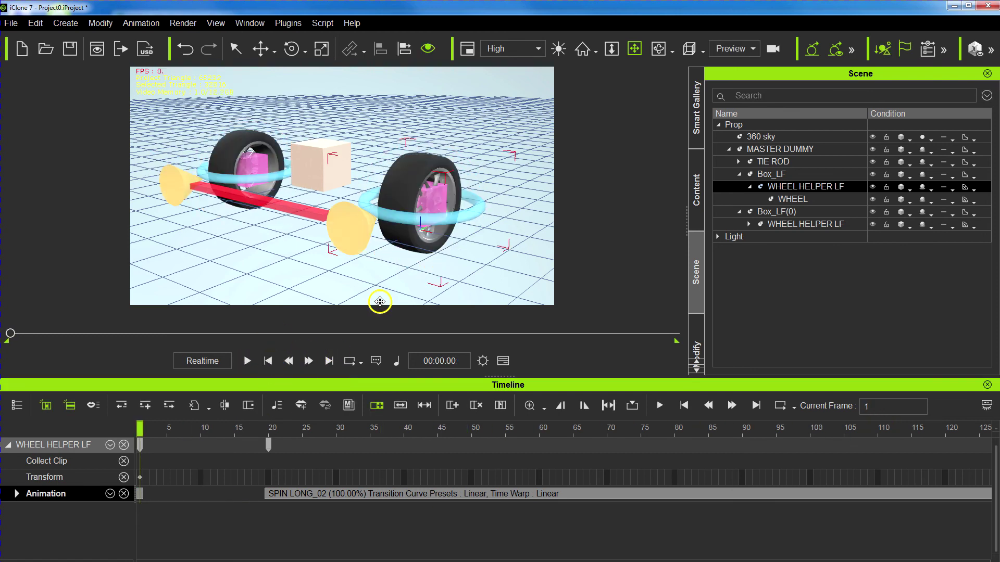
Split the SPIN LONG animation clip of Box_LF(0)'s WHEEL HELPER LF at frame 20
click(845, 224)
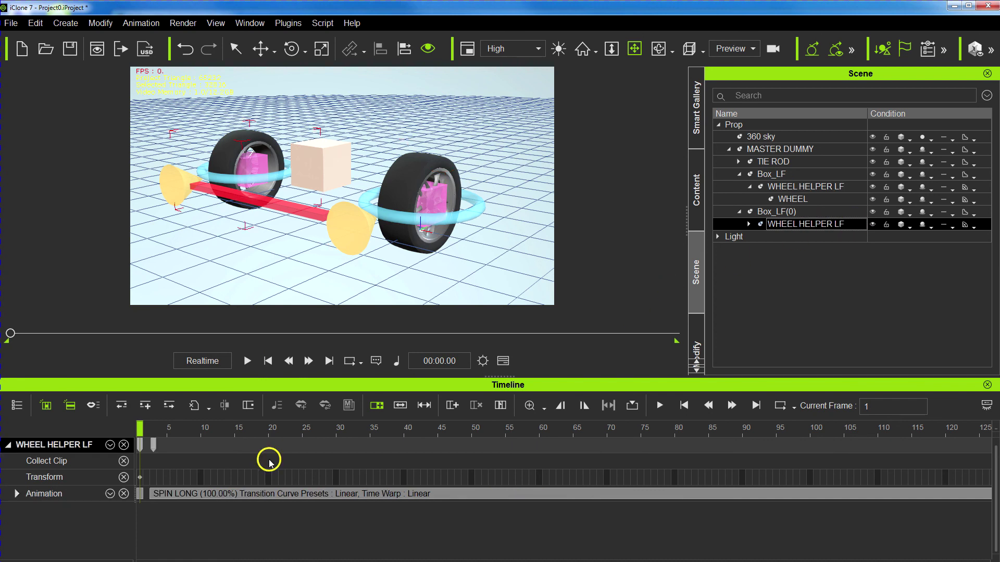
drag(141, 430, 268, 432)
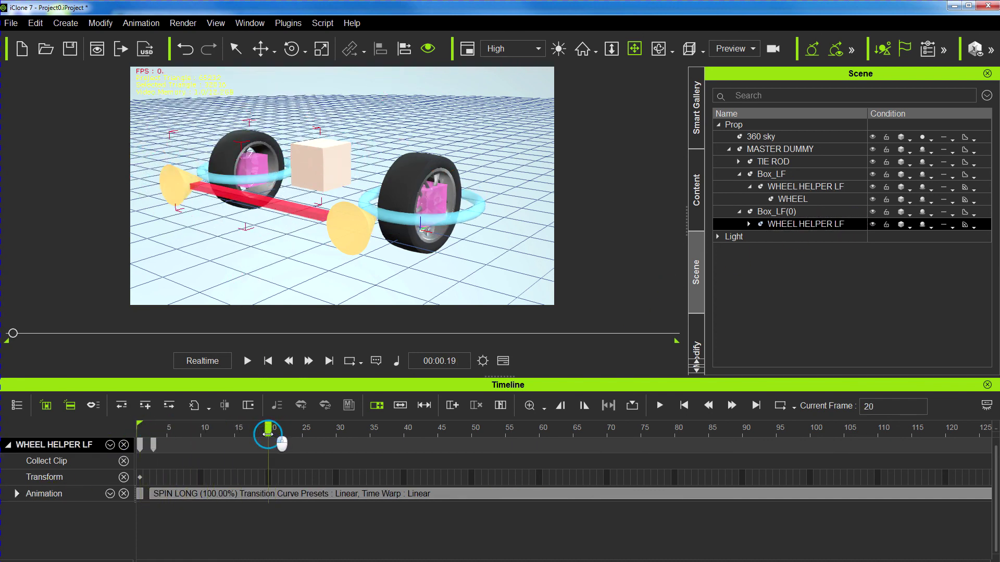
click(268, 497)
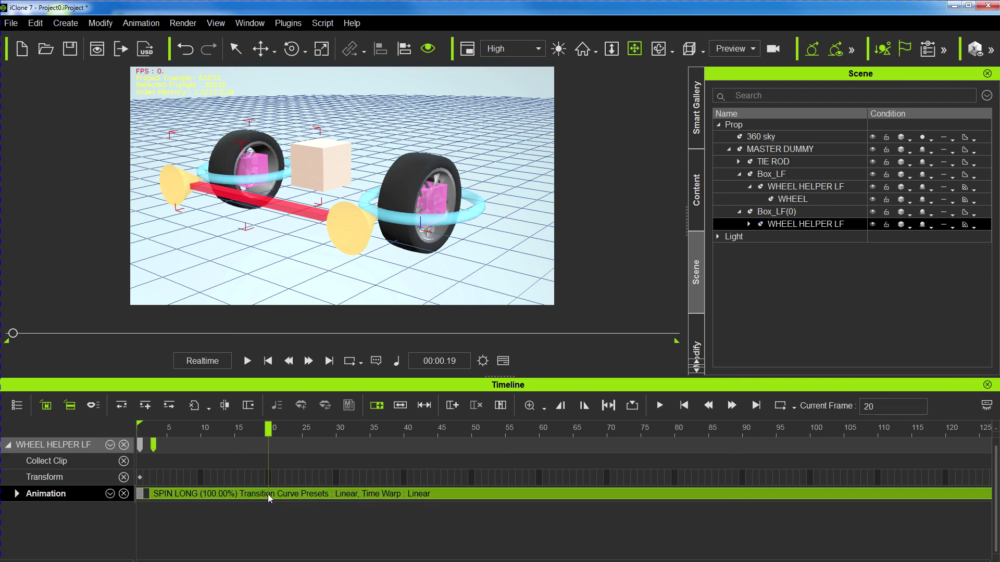
right_click(267, 494)
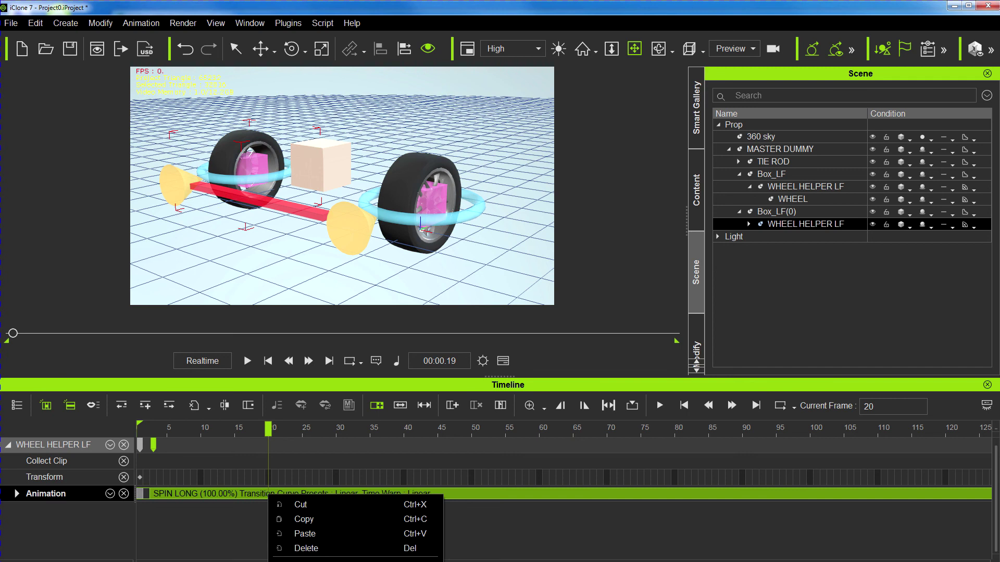
click(333, 560)
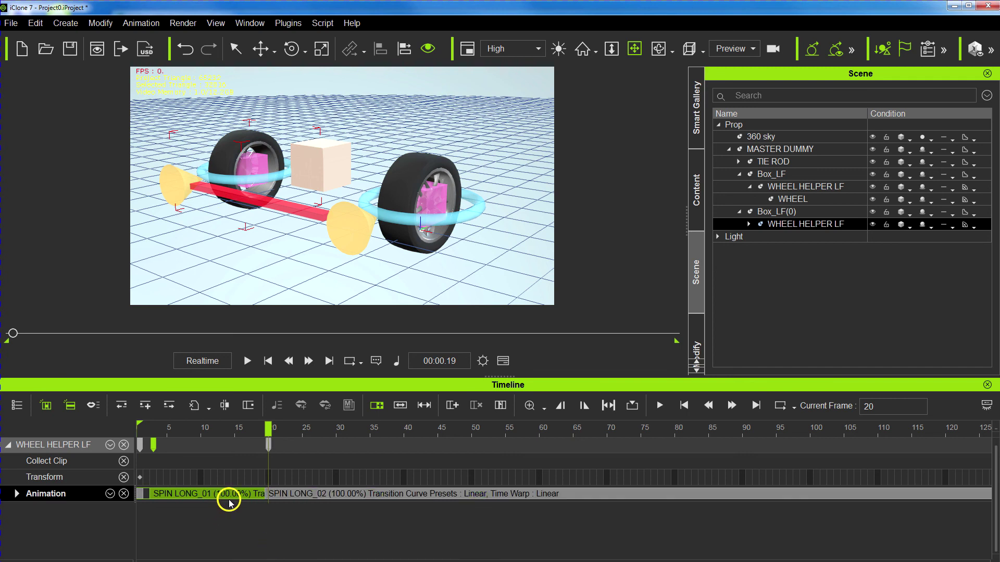
Delete the spin clip section before frame 20 on Box_LF(0)'s WHEEL HELPER LF, play from the start, and return to the first frame
drag(216, 493, 270, 368)
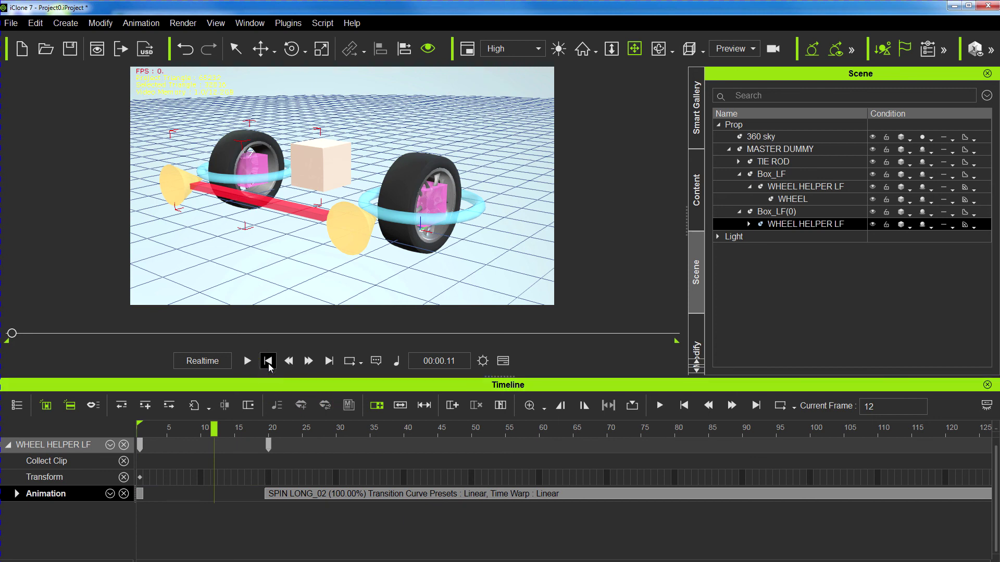
click(268, 361)
click(252, 362)
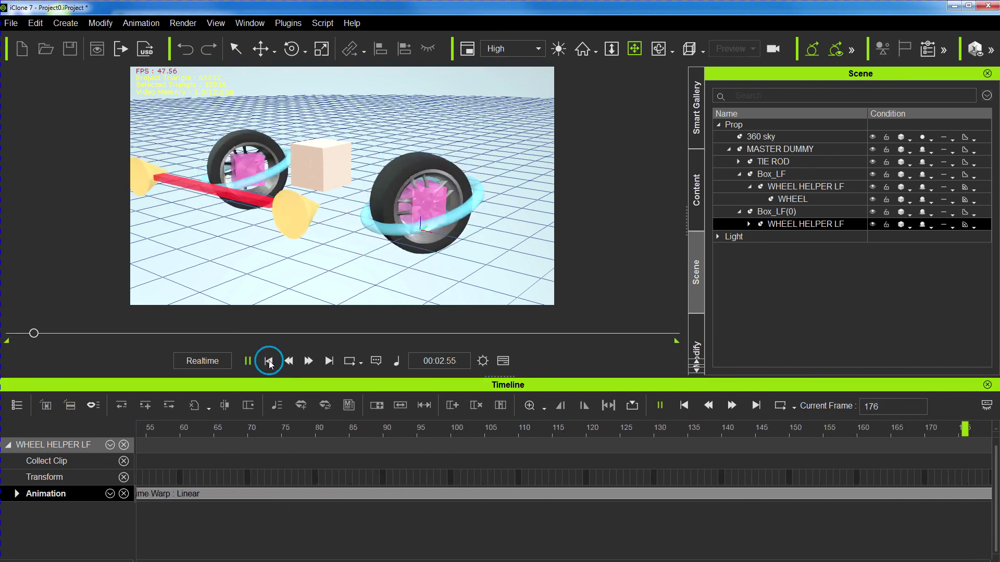
click(268, 361)
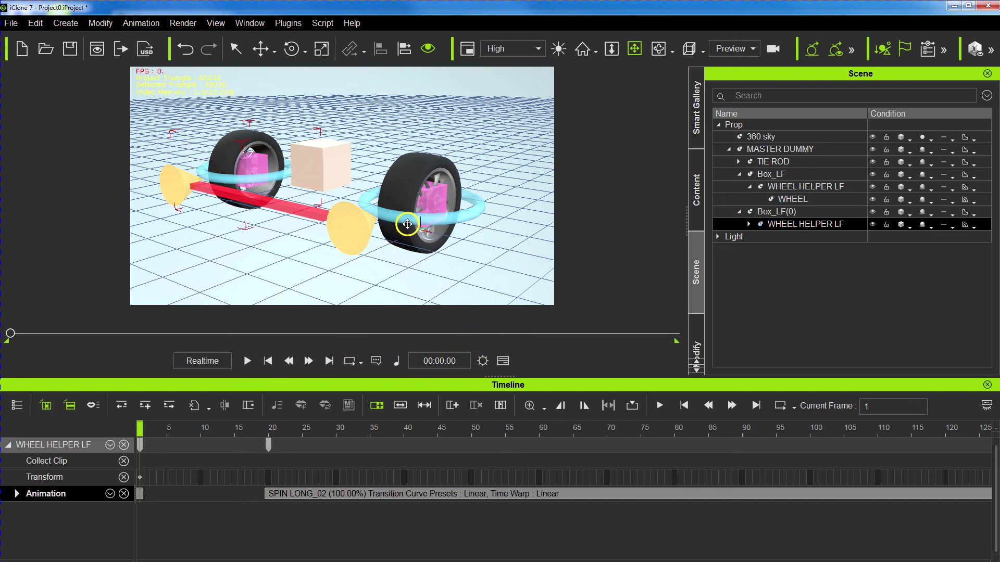
Remove the object animation from Box_LF's WHEEL HELPER LF, play the result briefly, and return to the first frame
click(812, 188)
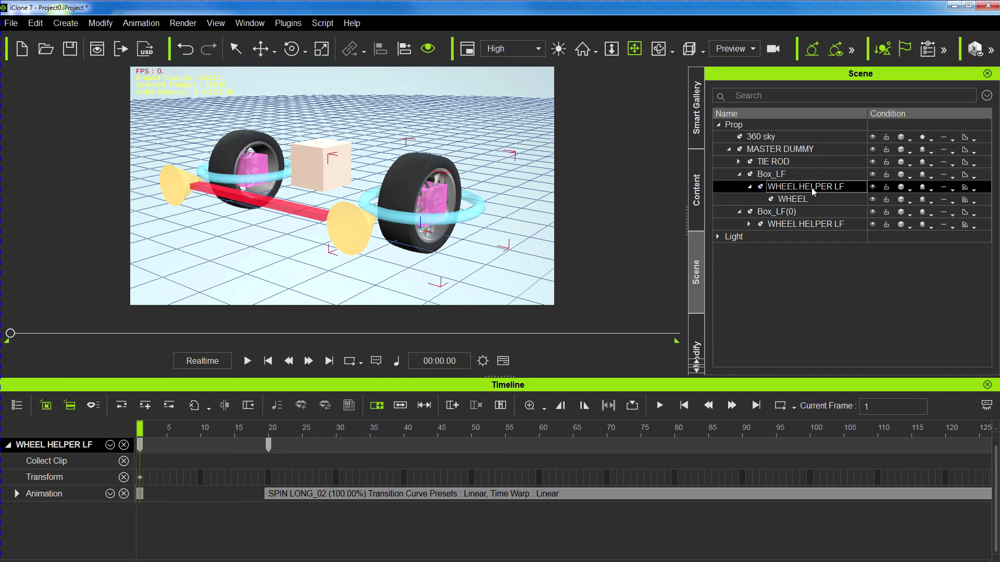
right_click(451, 219)
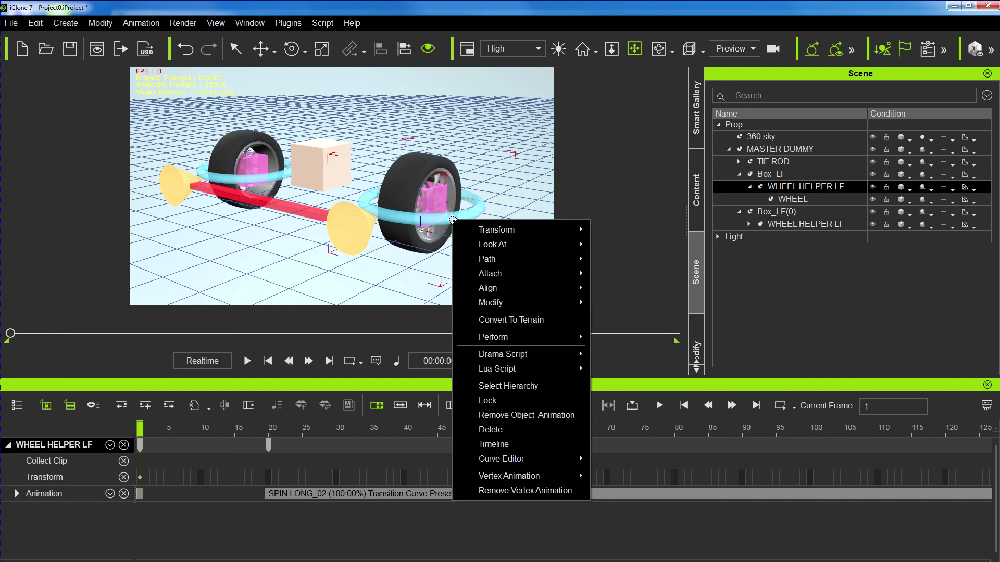
click(523, 415)
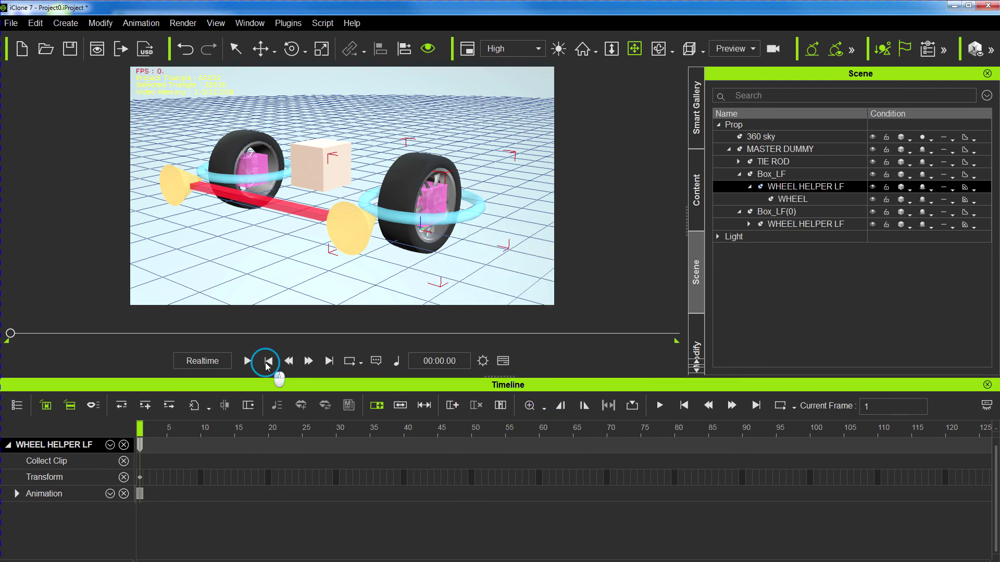
click(247, 361)
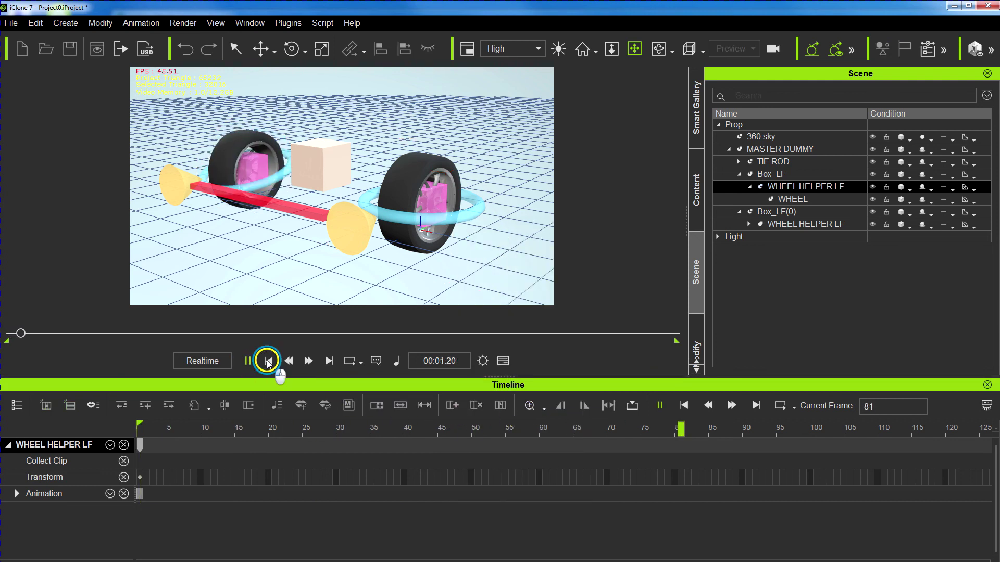
click(268, 361)
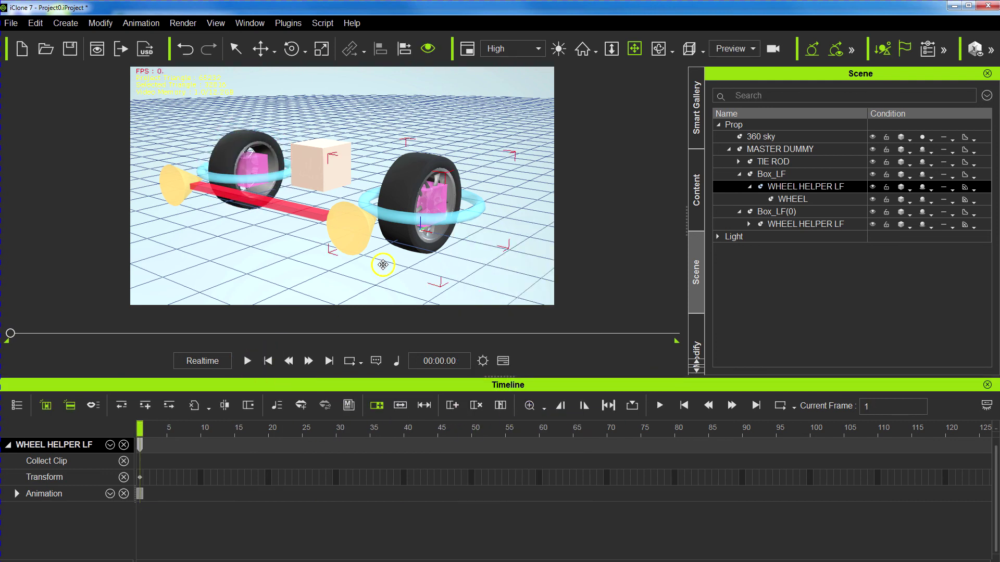
Apply the SPIN LONG perform animation to Box_LF's WHEEL HELPER LF and play it briefly from the start
right_click(461, 219)
mouse_move(505, 337)
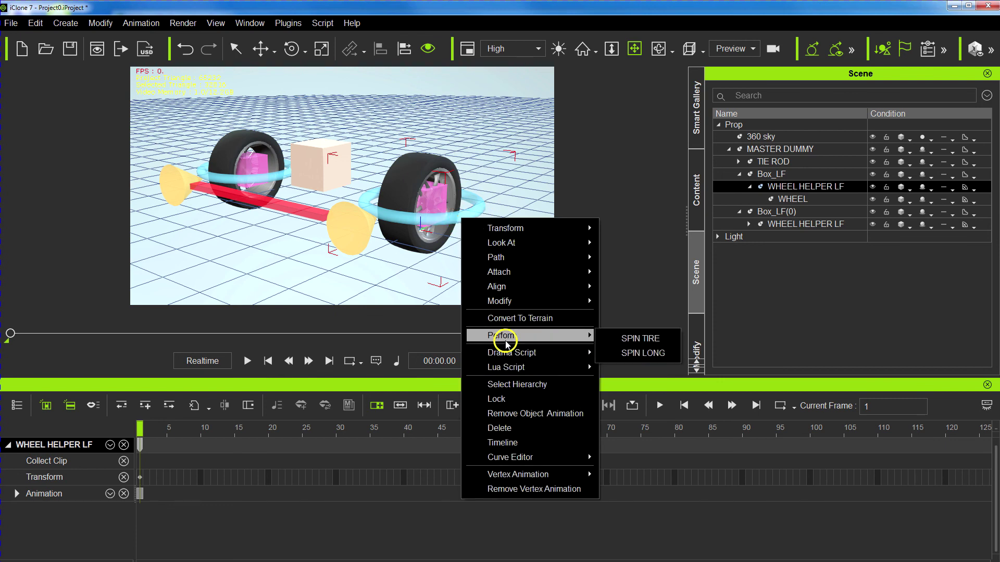
click(646, 354)
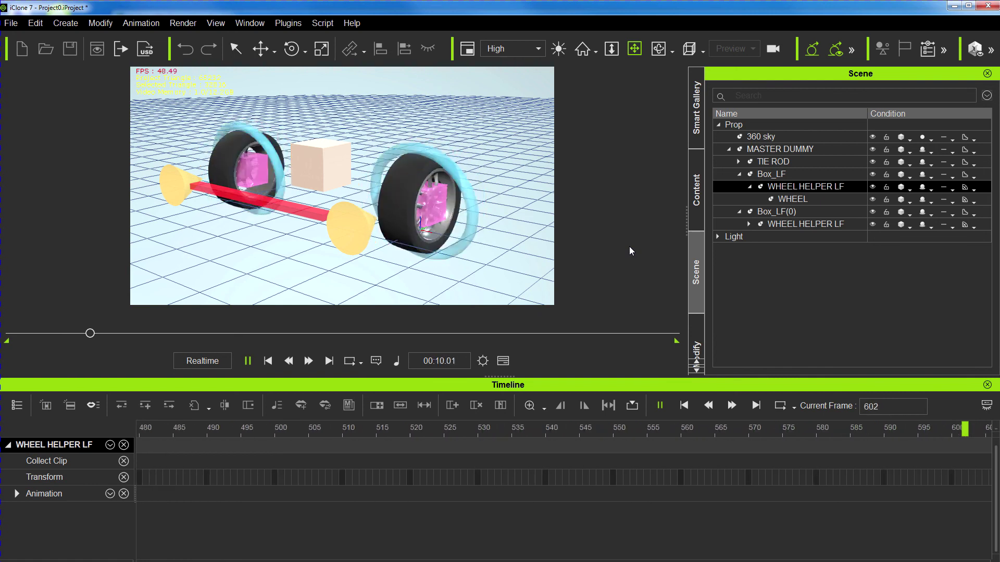
click(618, 262)
click(535, 386)
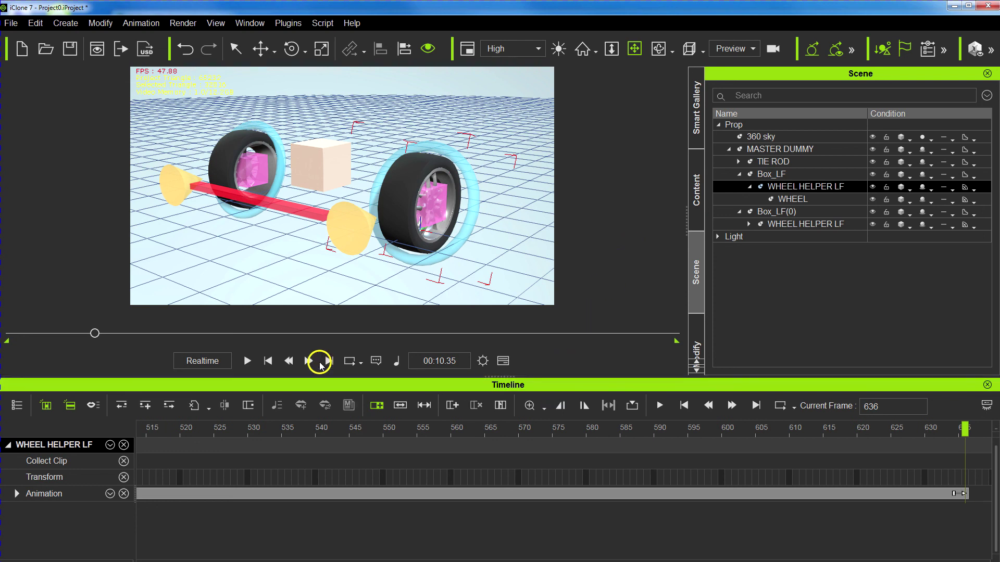
click(265, 361)
click(248, 360)
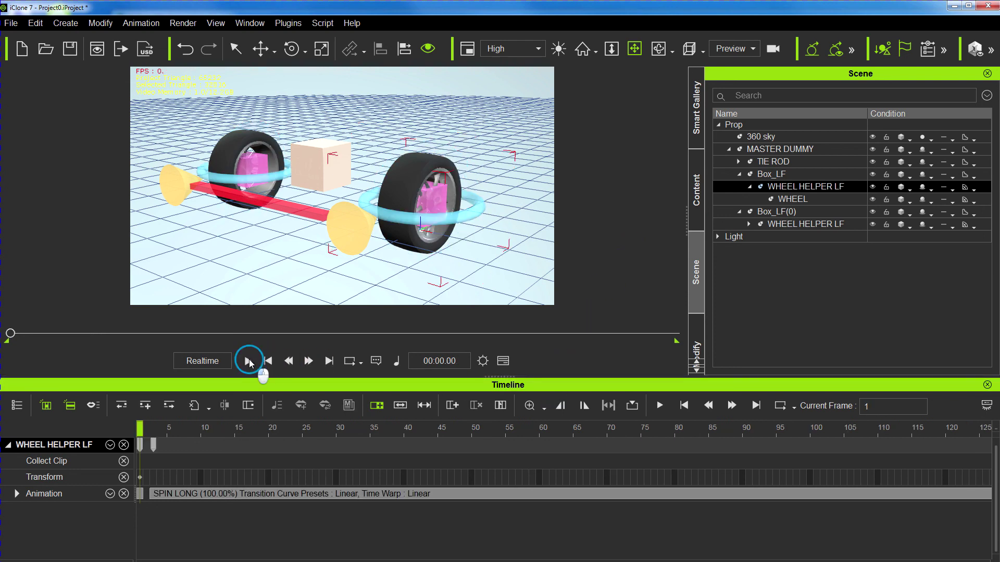
click(247, 361)
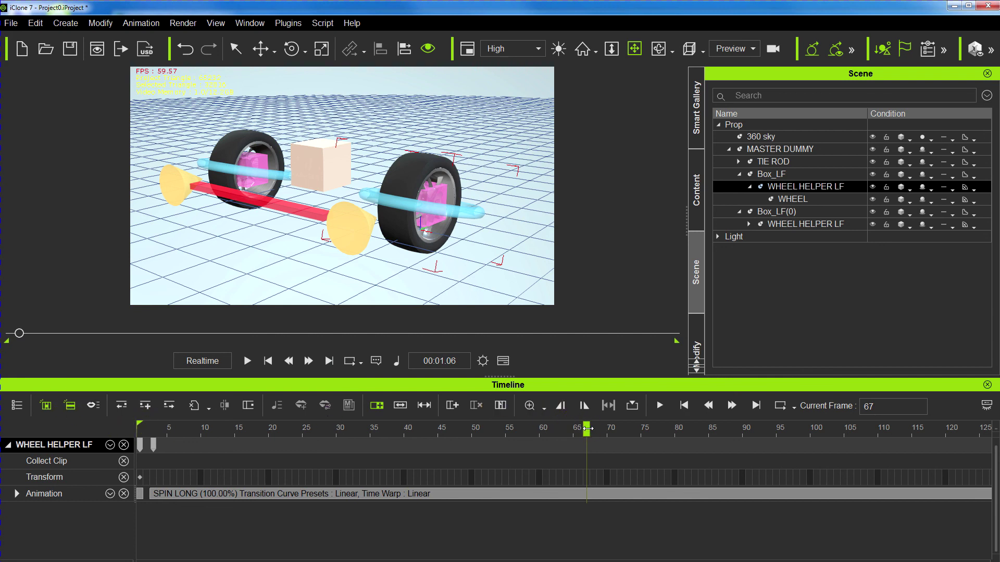
Split the SPIN LONG clip of Box_LF's WHEEL HELPER LF at frame 20 and delete the section before it
drag(587, 428, 269, 436)
click(268, 494)
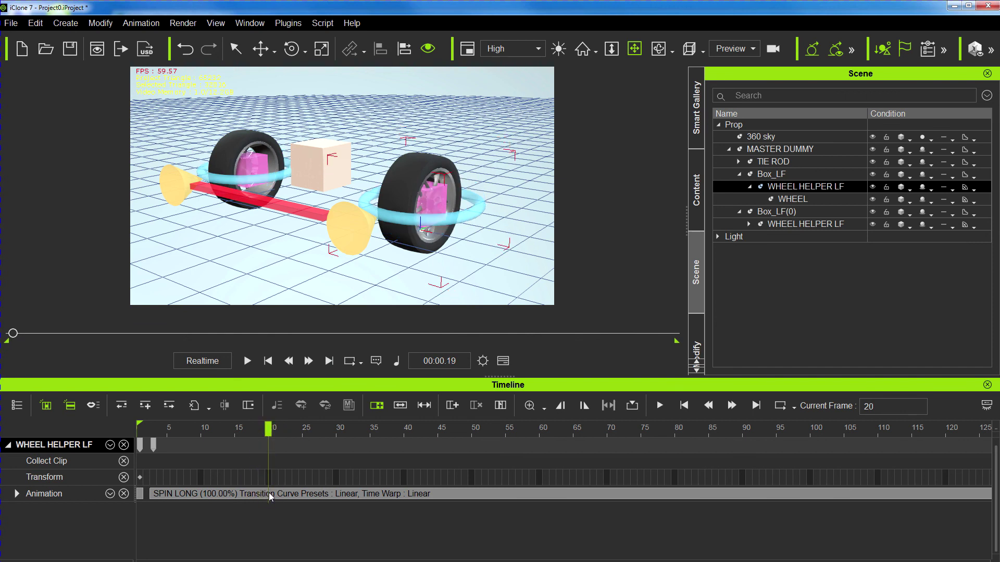
right_click(270, 495)
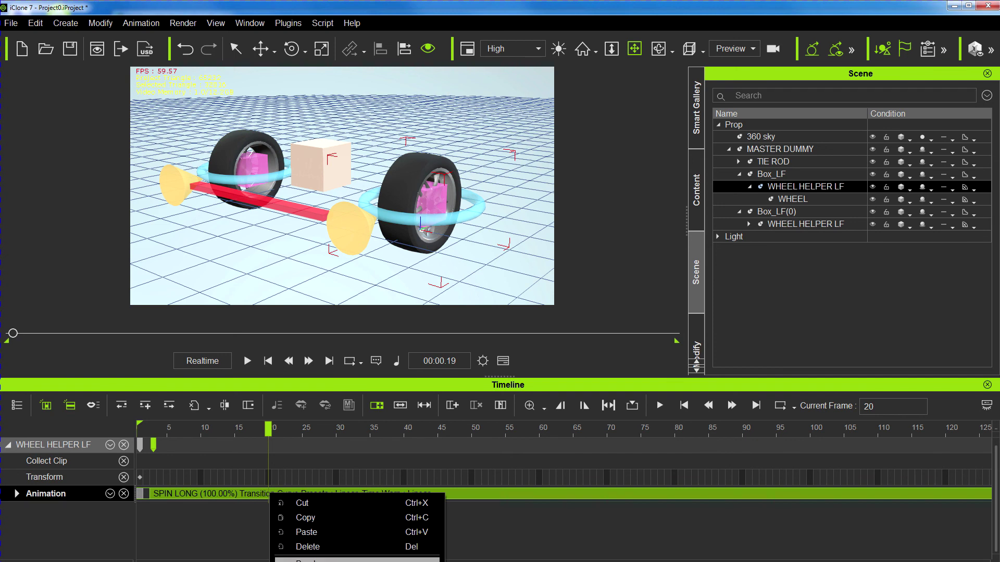
click(307, 561)
double_click(211, 496)
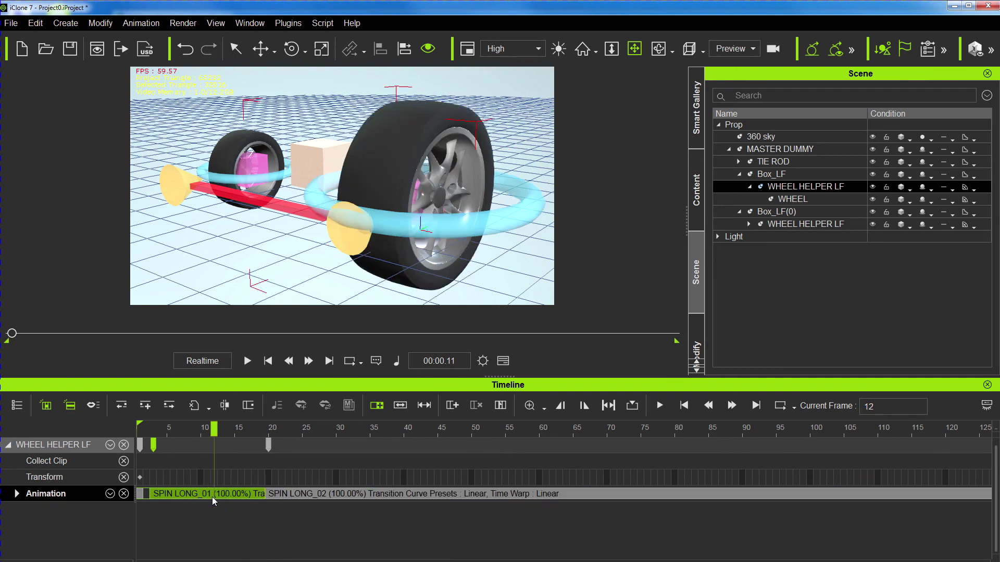
key(Delete)
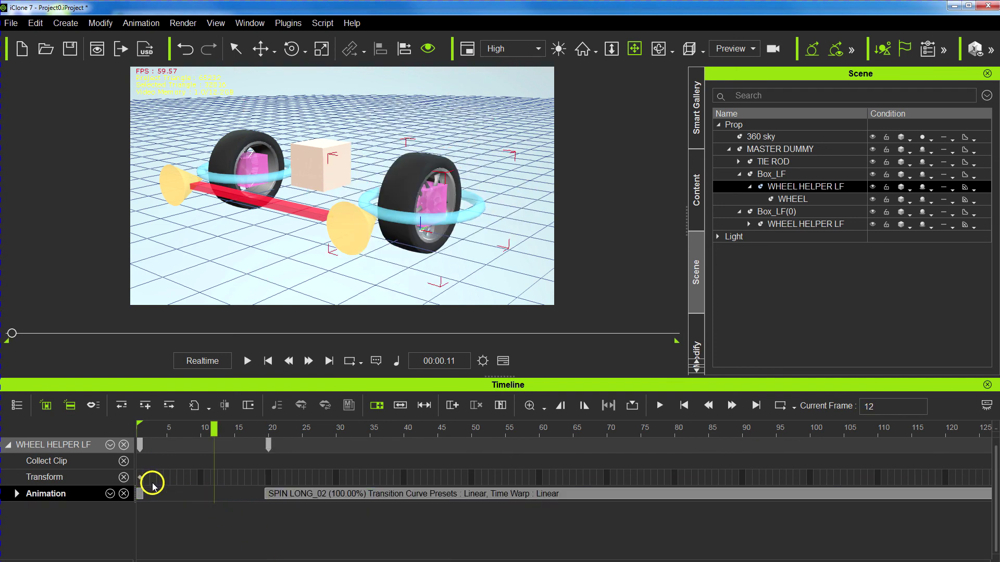
Replace the default clip at frame 1 by deleting it and moving SPIN LONG_02 to the timeline's start, and play the result
double_click(141, 494)
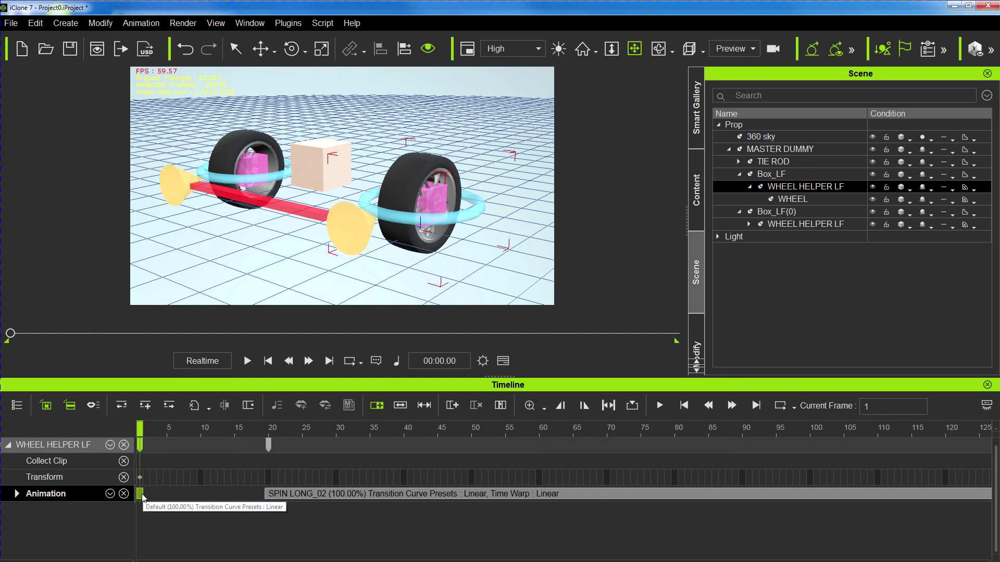
key(Delete)
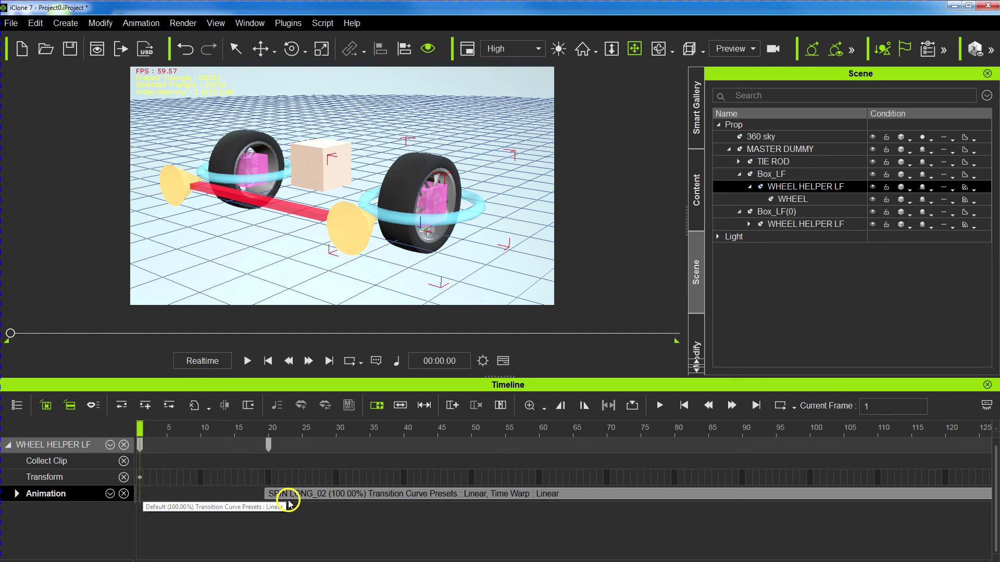
drag(295, 494, 116, 493)
click(248, 361)
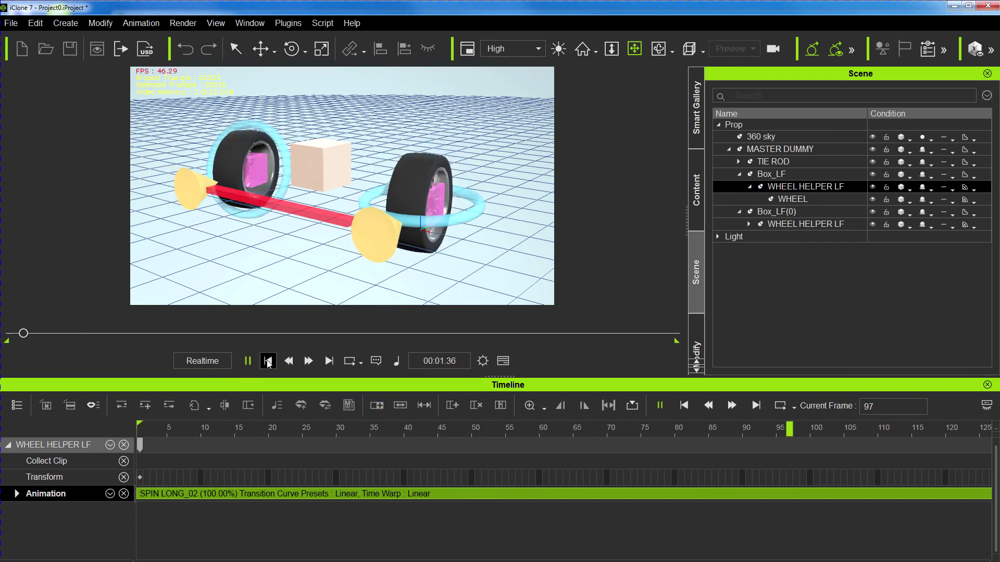
click(268, 361)
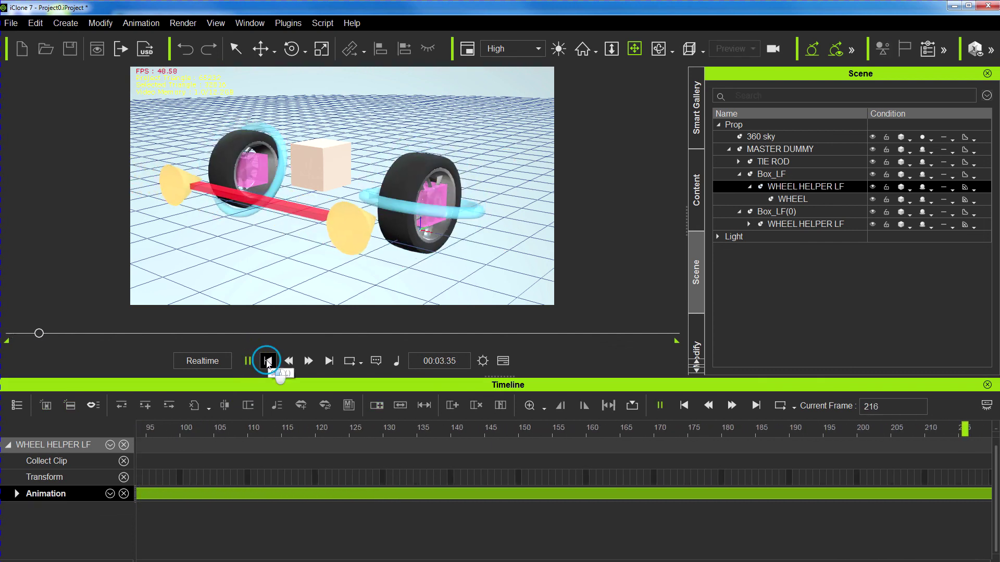
Remove the object animation from Box_LF's WHEEL HELPER LF, and try deleting its default clip at frame 1 before undoing that deletion
right_click(434, 221)
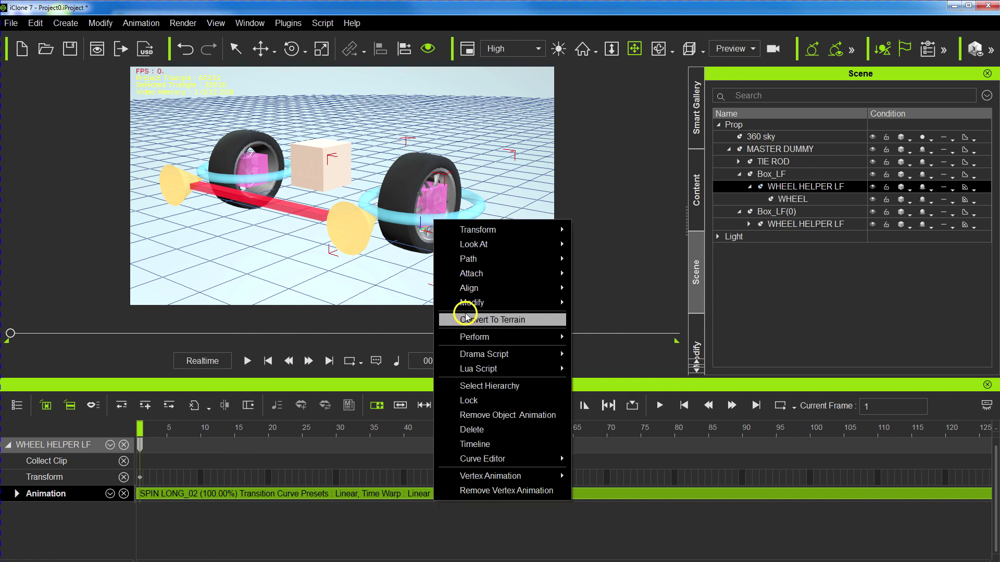
click(503, 415)
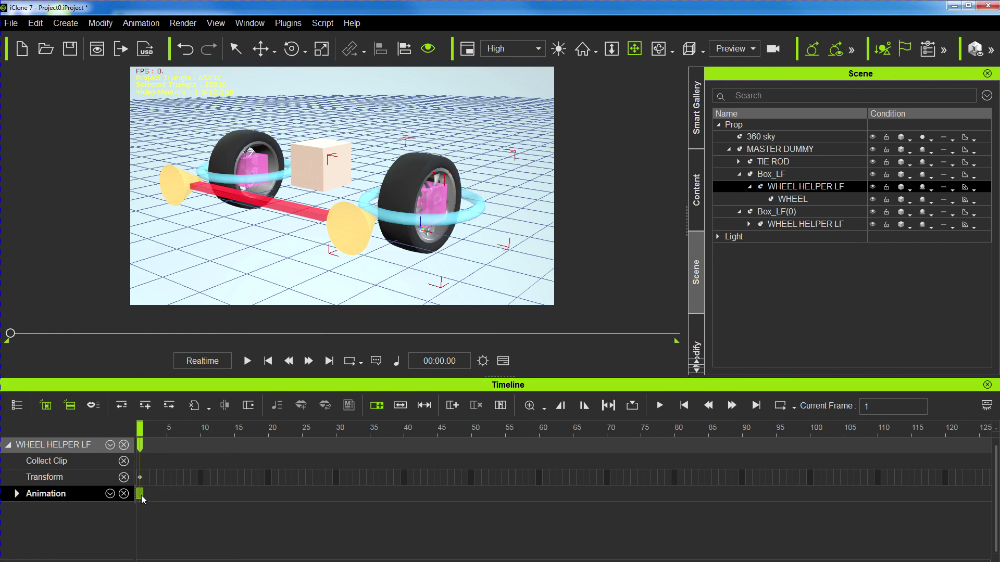
key(Delete)
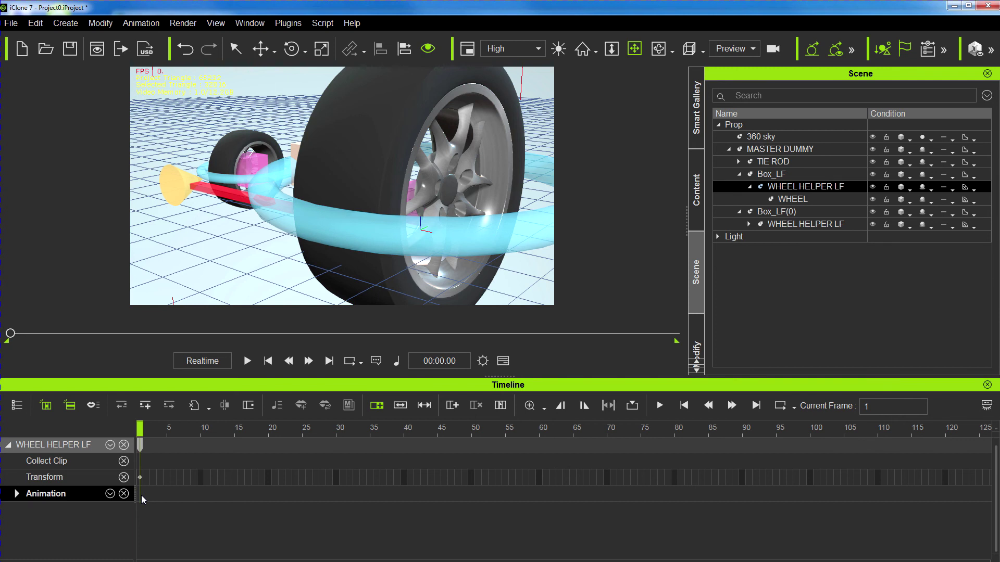
key(ctrl+z)
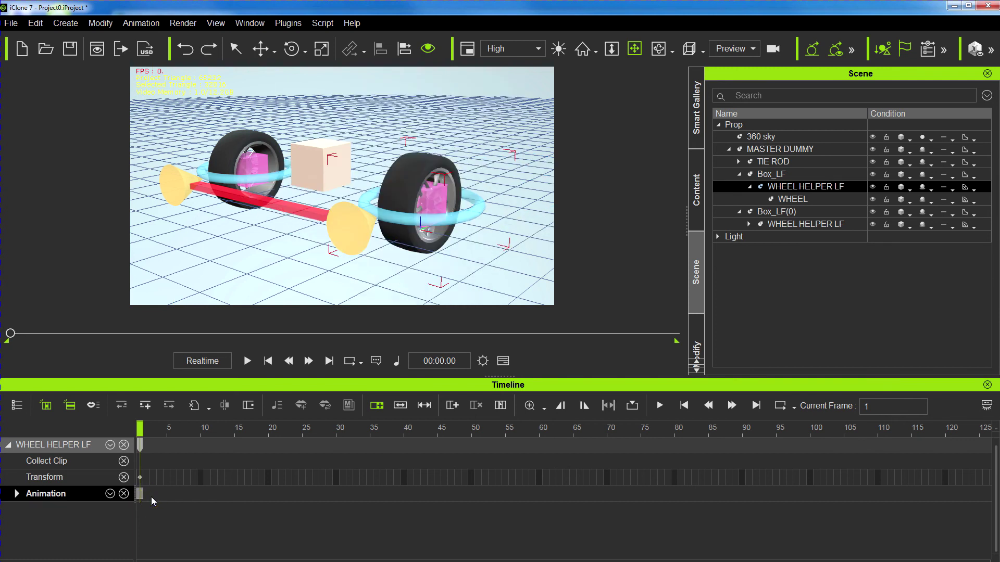
Expand the Animation track to examine its Animation Layer and the default clip at frame 1, play briefly, and return to the first frame
click(142, 482)
click(46, 495)
click(144, 518)
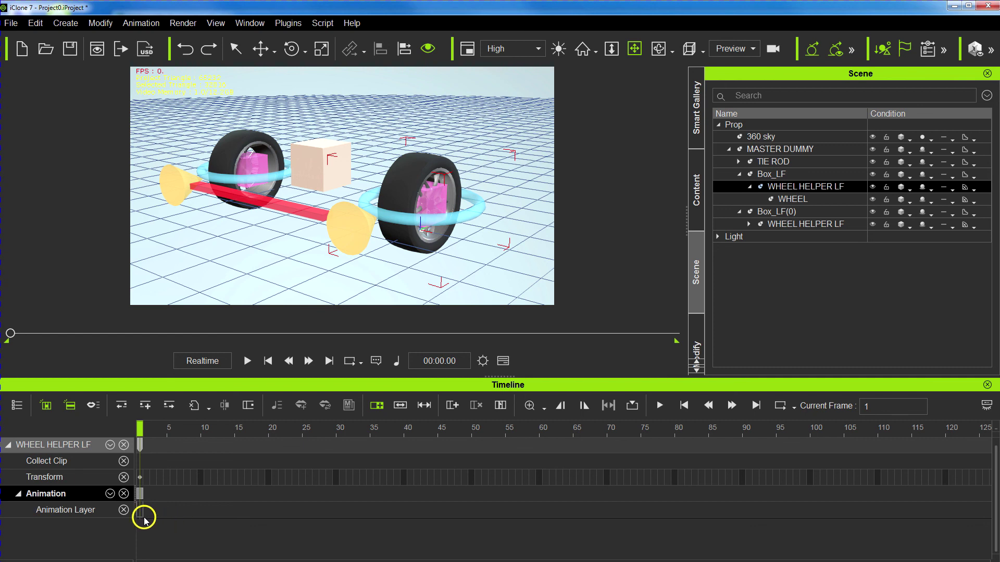
right_click(140, 514)
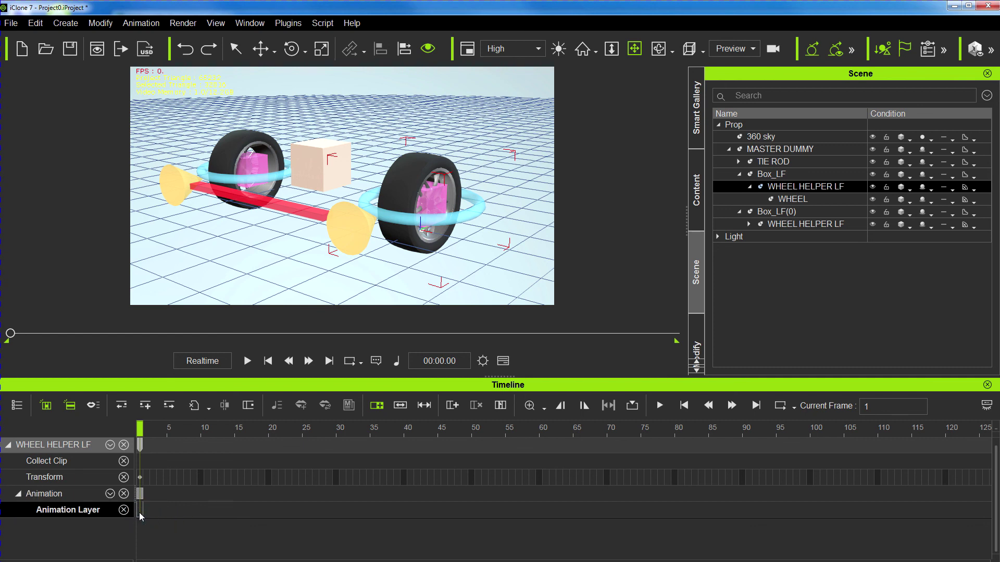
click(160, 495)
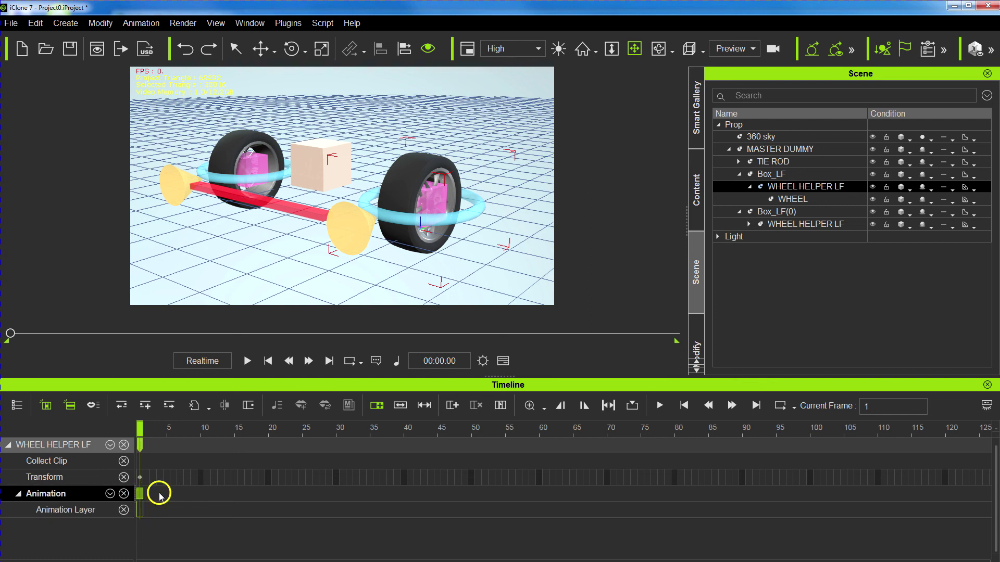
key(space)
key(space)
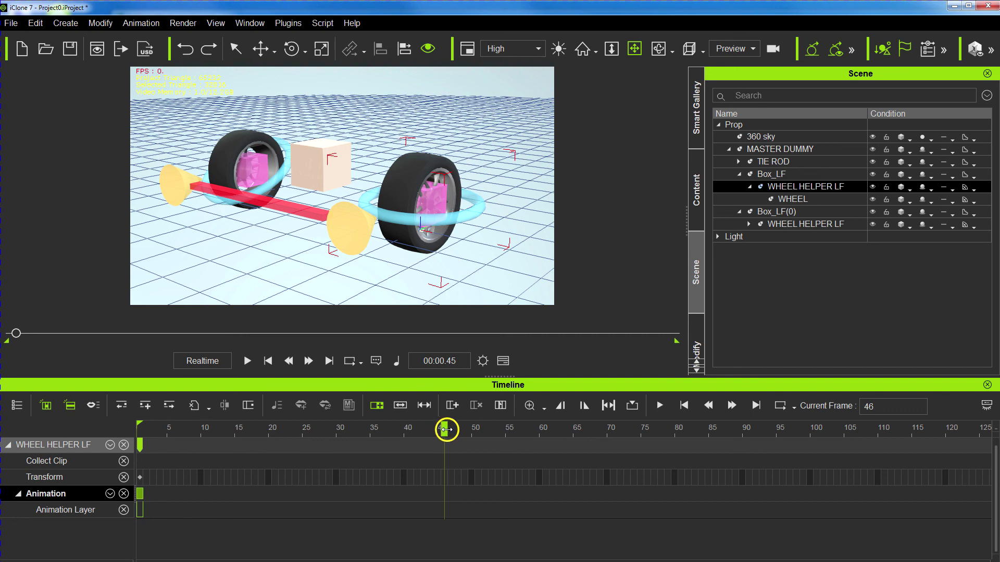
drag(446, 430, 123, 426)
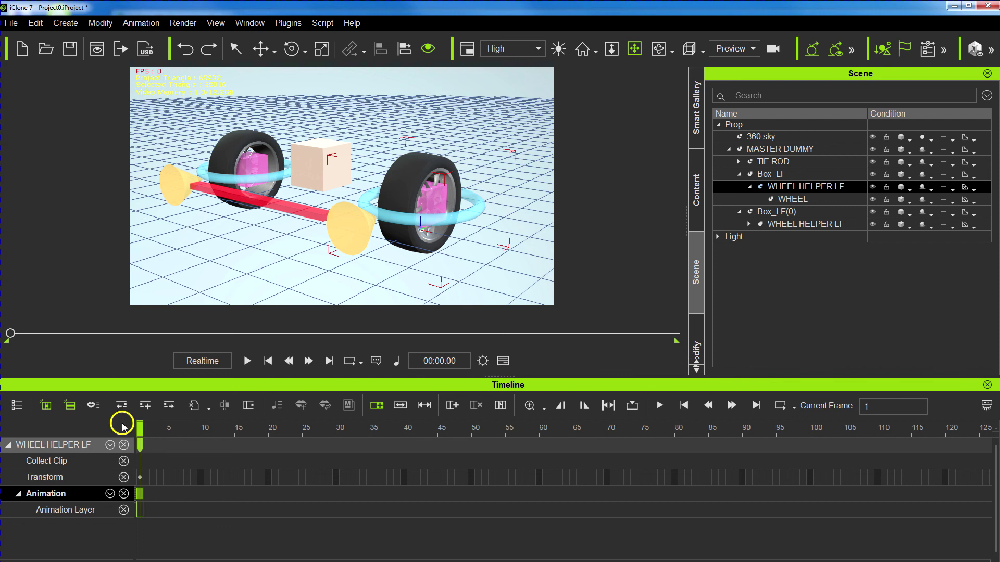
Perform the SPIN LONG animation on Box_LF's WHEEL HELPER LF from the first frame
right_click(433, 225)
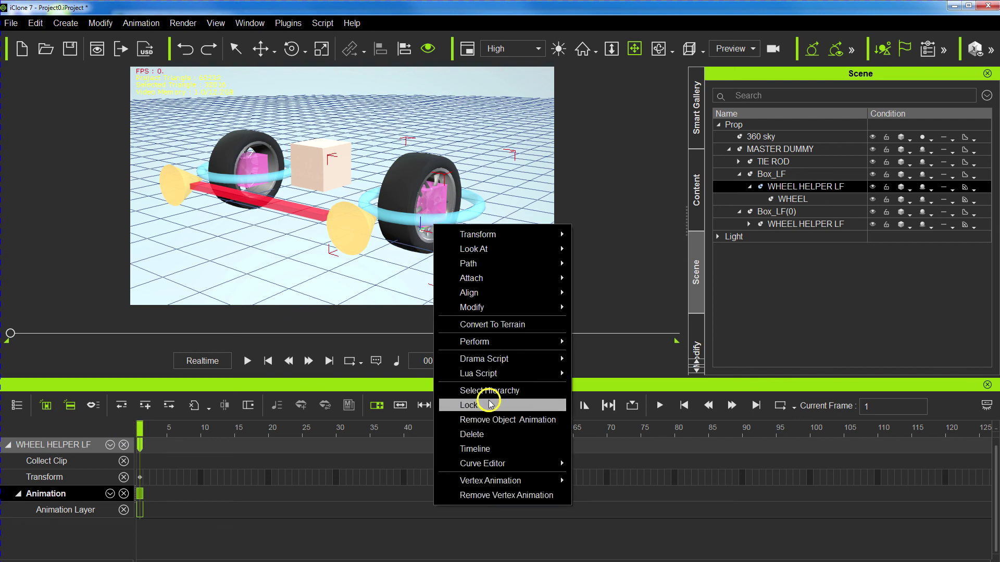
mouse_move(518, 343)
click(601, 360)
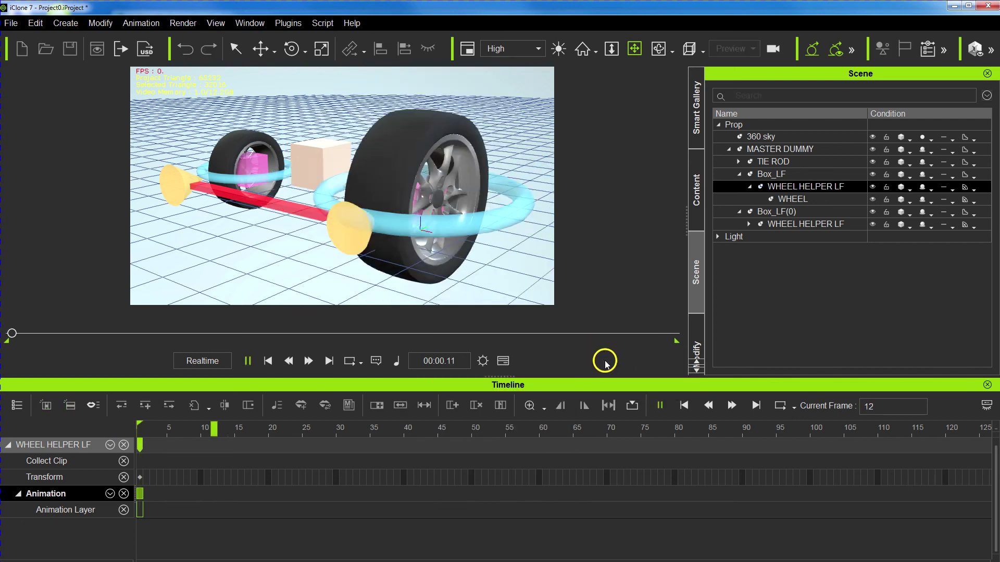